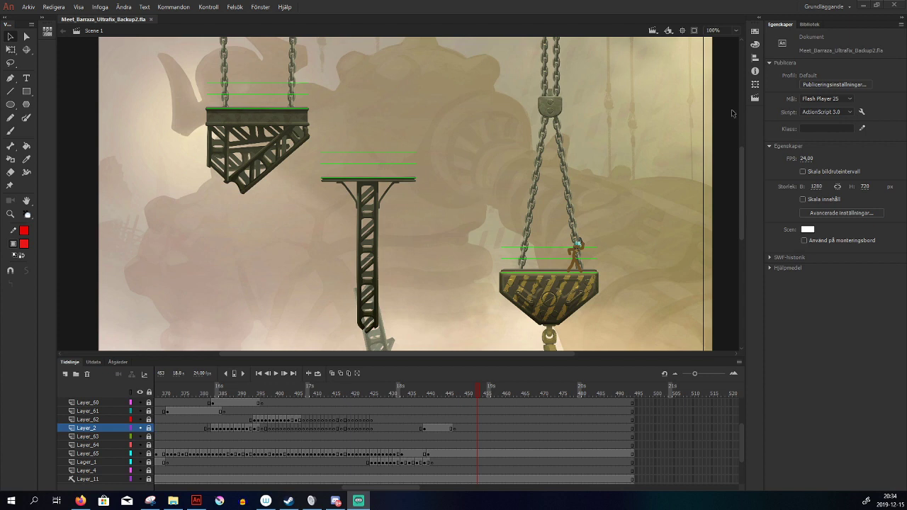
# Examine the gun-firing motion of the character on the hanging striped platform around frames 440 to 453
pyautogui.moveTo(741, 181); pyautogui.dragTo(740, 190)
pyautogui.press('z')
pyautogui.click(576, 238)
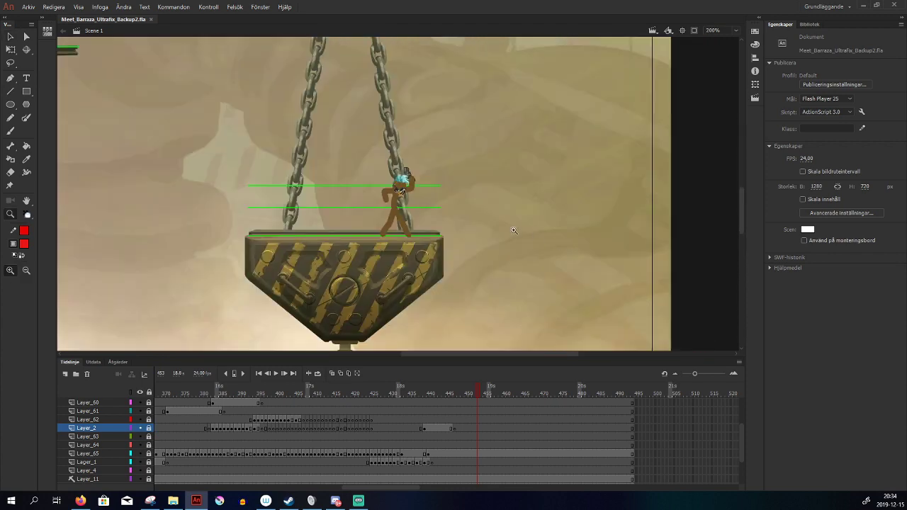
pyautogui.click(395, 197)
pyautogui.moveTo(480, 198); pyautogui.dragTo(492, 209)
pyautogui.moveTo(429, 391); pyautogui.dragTo(483, 405)
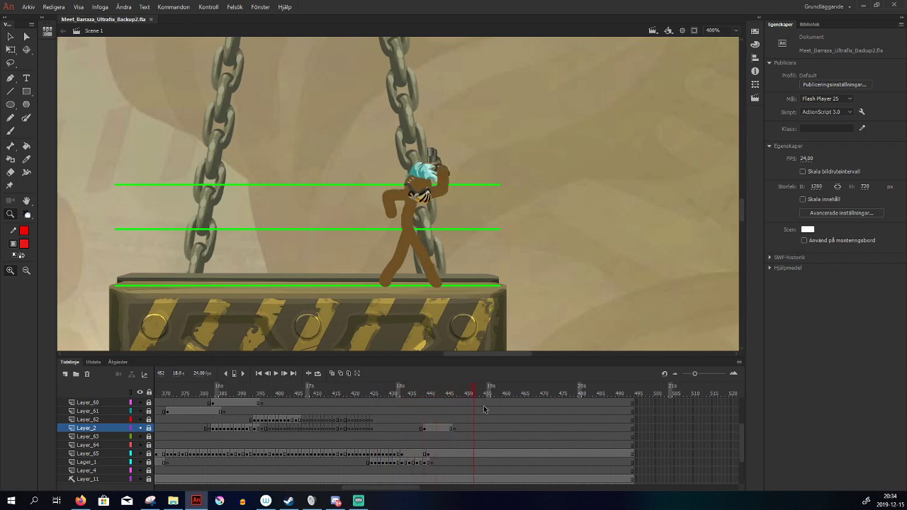
pyautogui.click(429, 394)
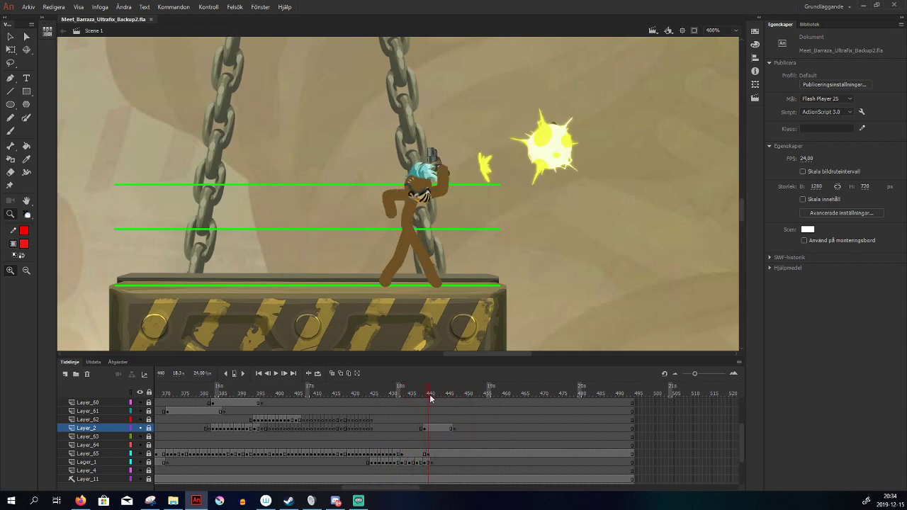
pyautogui.click(435, 453)
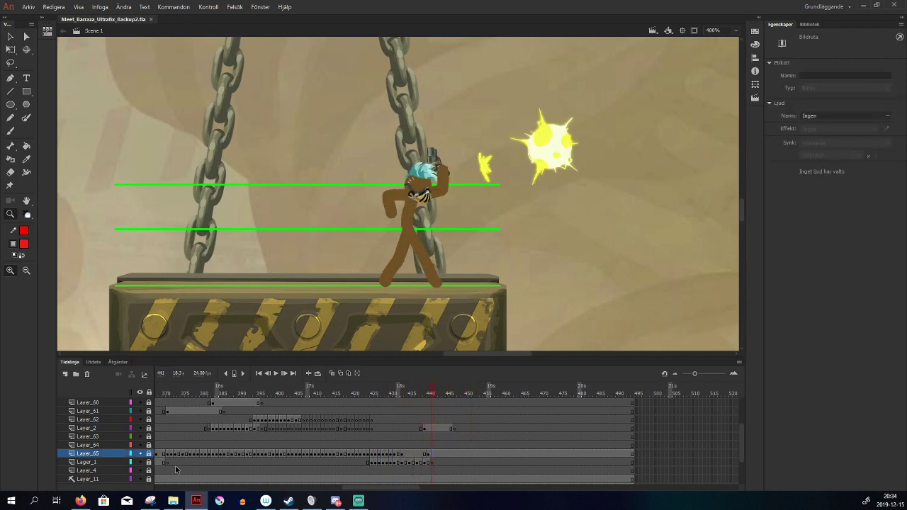
pyautogui.moveTo(434, 392); pyautogui.dragTo(439, 447)
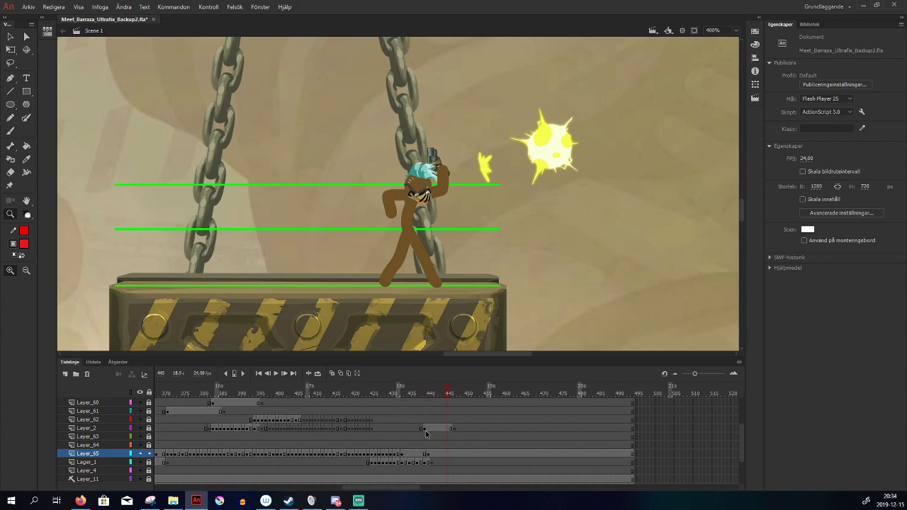
pyautogui.moveTo(418, 394); pyautogui.dragTo(433, 402)
pyautogui.click(439, 455)
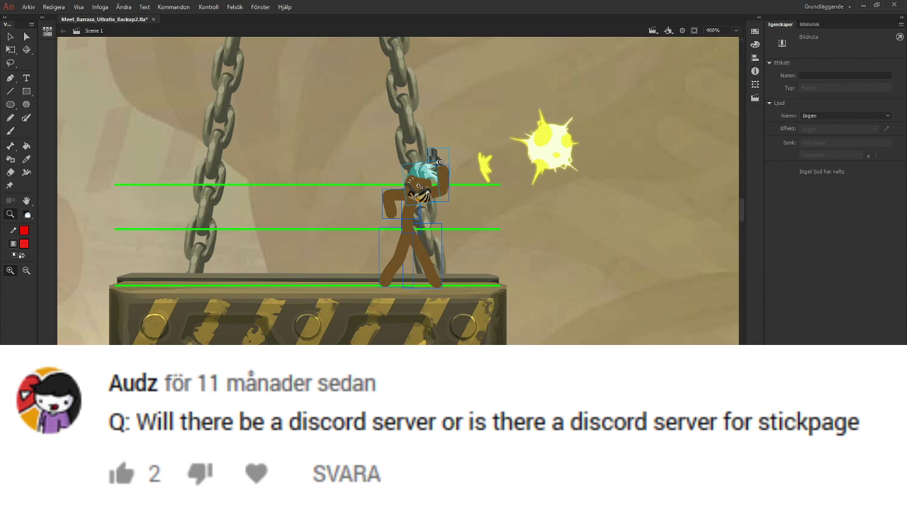
pyautogui.press('.')
pyautogui.moveTo(432, 398); pyautogui.dragTo(431, 404)
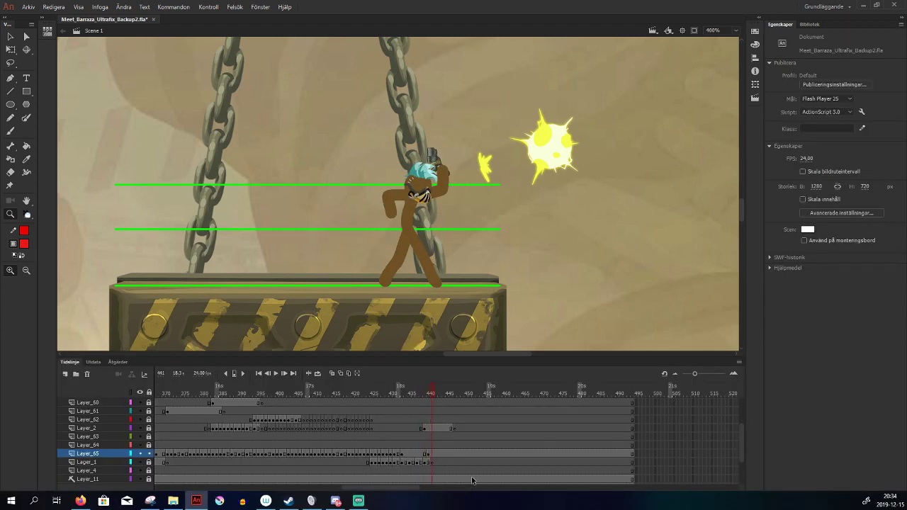
pyautogui.moveTo(428, 394); pyautogui.dragTo(440, 434)
pyautogui.moveTo(440, 392)
pyautogui.mouseDown()
pyautogui.moveTo(421, 405)
pyautogui.moveTo(433, 398)
pyautogui.mouseUp()
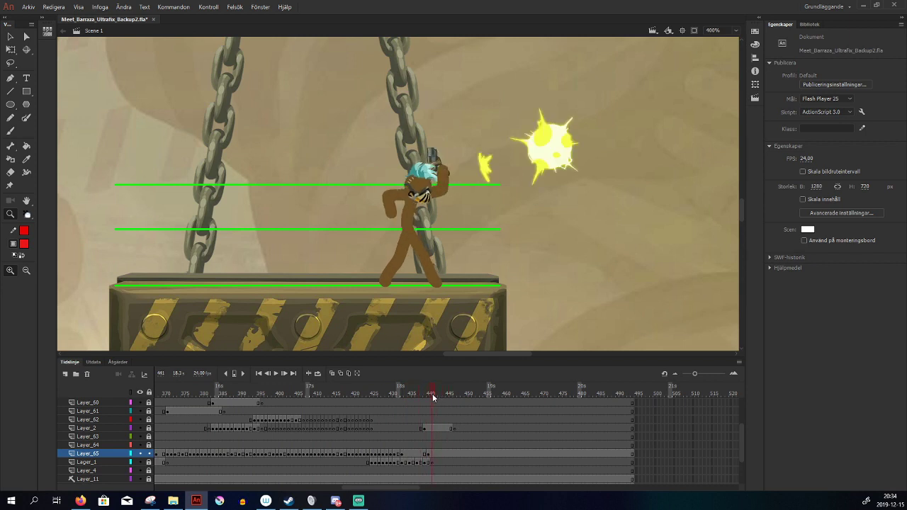
pyautogui.click(433, 461)
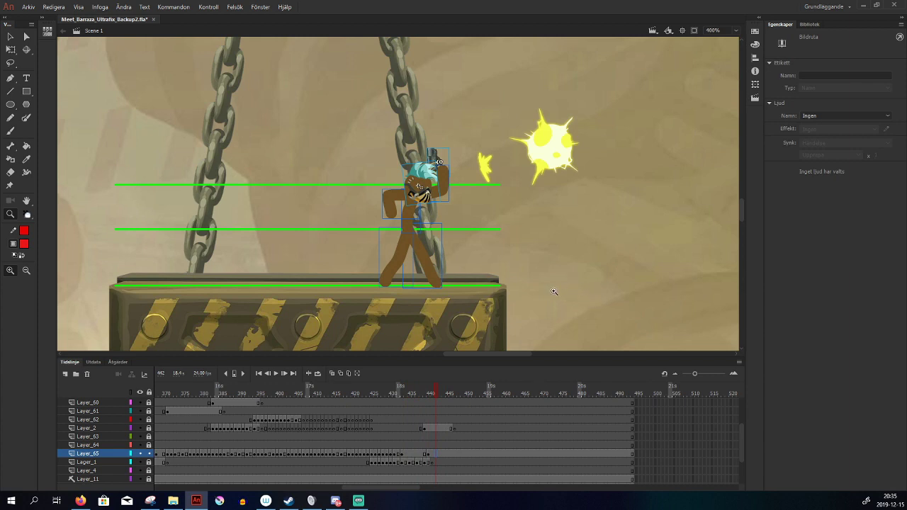
pyautogui.moveTo(425, 394); pyautogui.dragTo(435, 420)
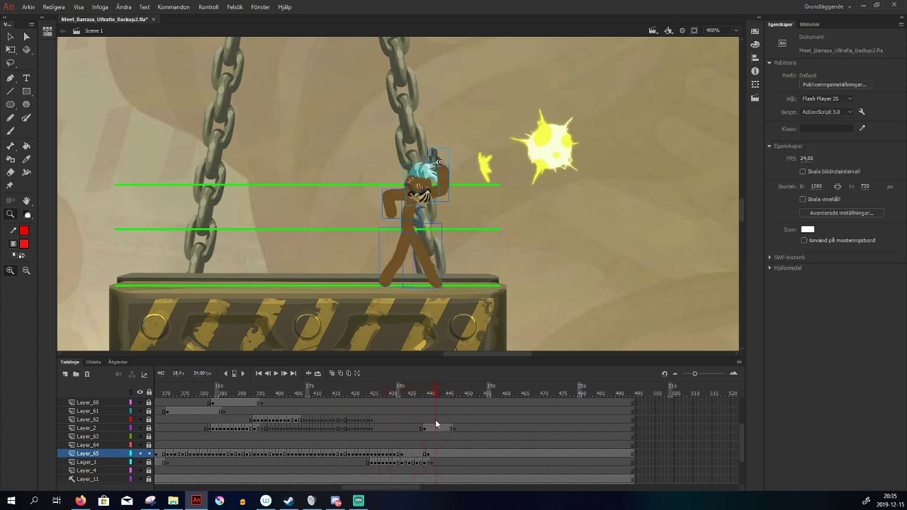
pyautogui.click(435, 457)
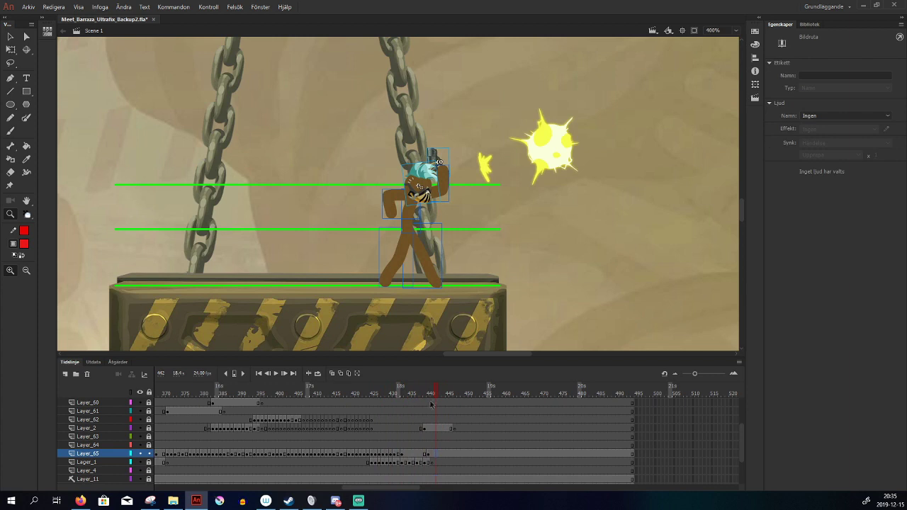
pyautogui.click(431, 392)
pyautogui.click(437, 464)
pyautogui.moveTo(435, 396)
pyautogui.mouseDown()
pyautogui.moveTo(420, 401)
pyautogui.moveTo(432, 405)
pyautogui.mouseUp()
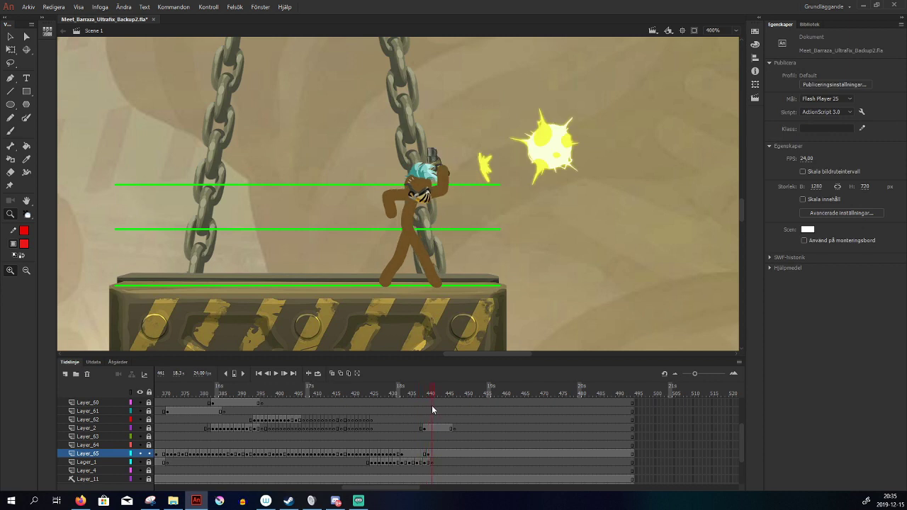
pyautogui.click(437, 454)
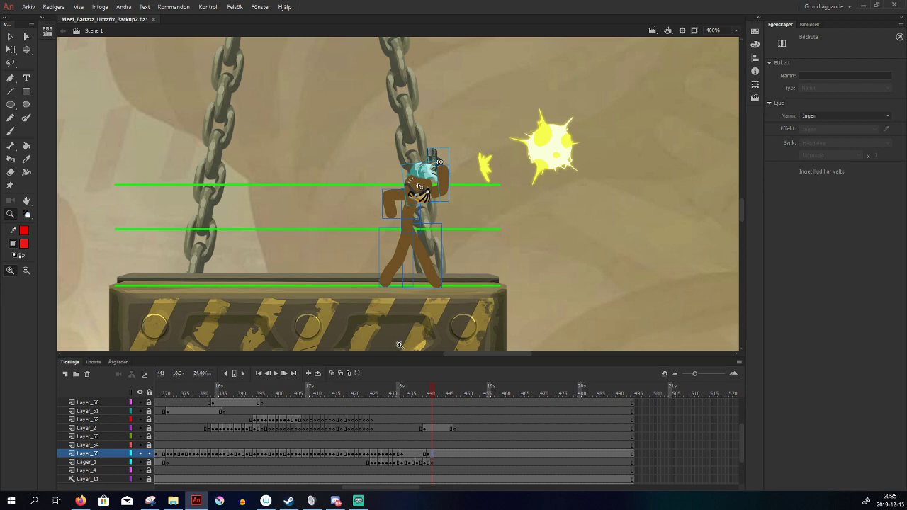
# Insert a keyframe at frame 441 of Layer_65 to hold the raised-gun pose
pyautogui.moveTo(429, 397); pyautogui.dragTo(428, 399)
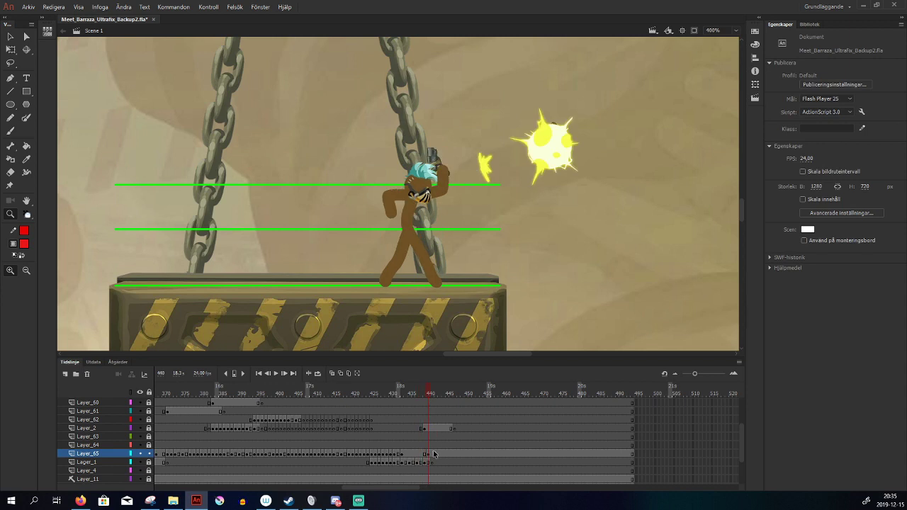
pyautogui.click(432, 453)
pyautogui.click(425, 453)
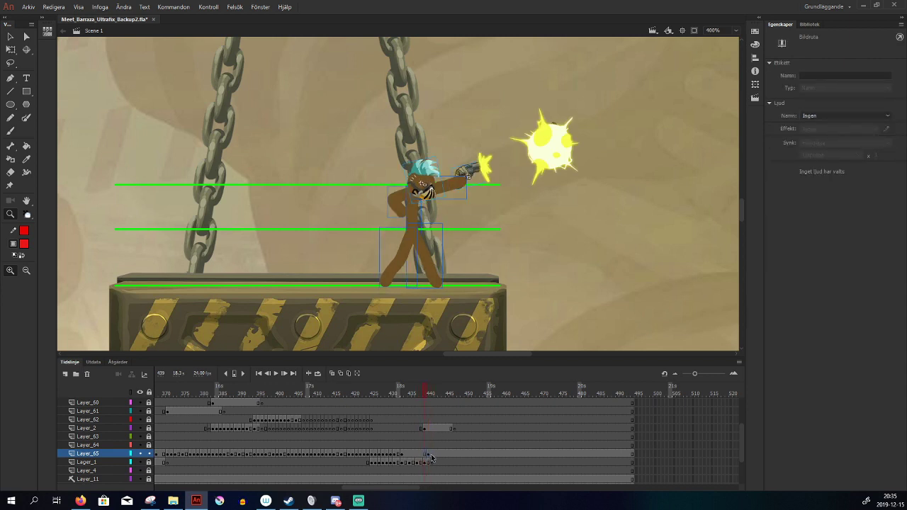
pyautogui.click(431, 455)
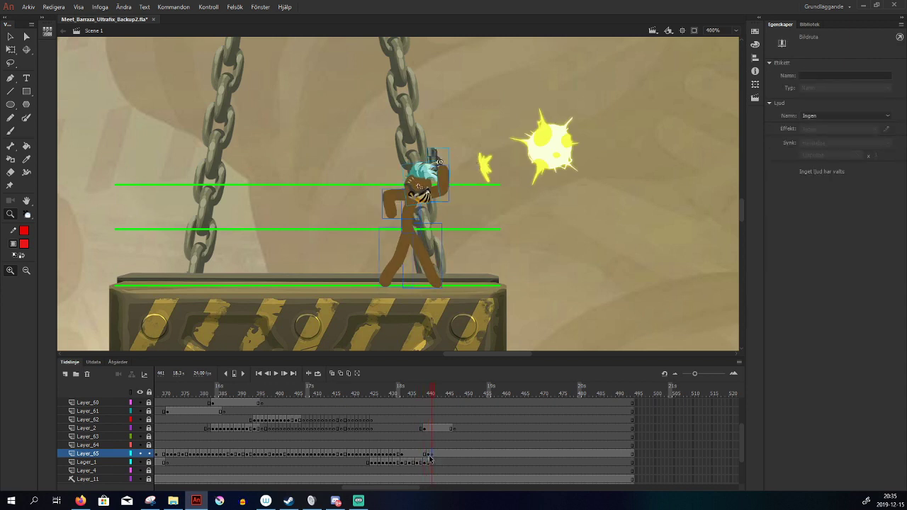
# Sample the brown of the character's leg as the fill colour
pyautogui.click(438, 209)
pyautogui.press('q')
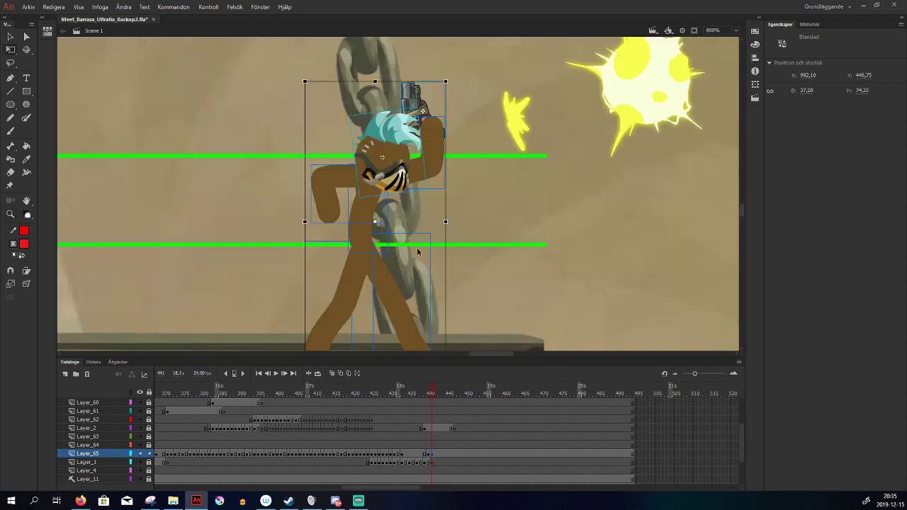
pyautogui.click(467, 235)
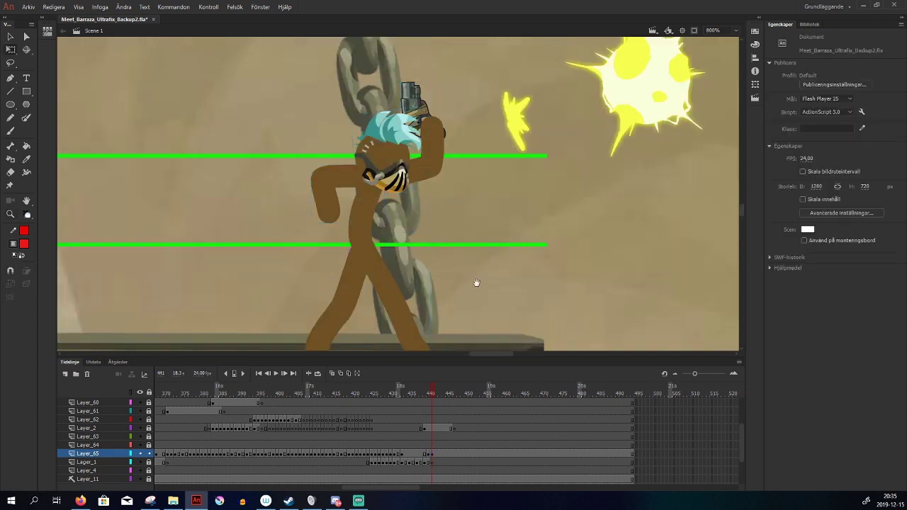
pyautogui.scroll(-1, 479, 241)
pyautogui.click(23, 244)
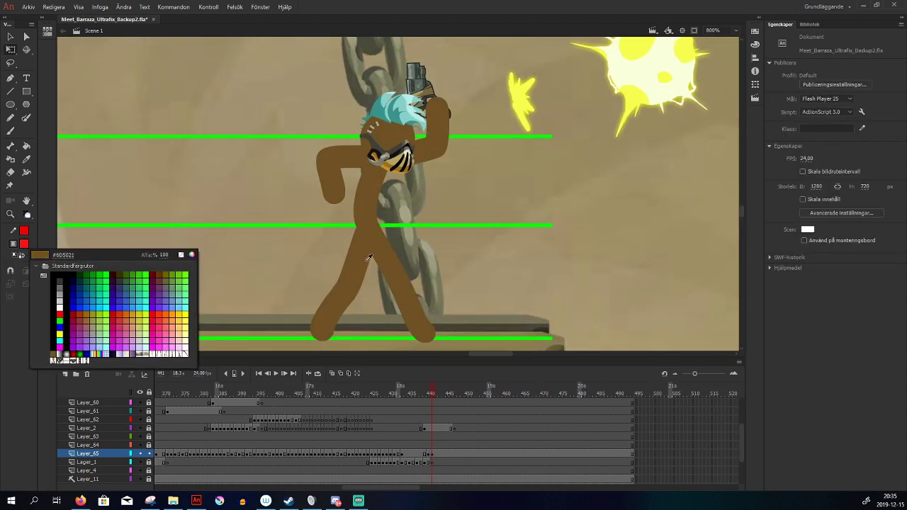
pyautogui.click(390, 263)
# Delete the character's torso, legs and arms at frame 441, keeping the head and gun
pyautogui.click(355, 237)
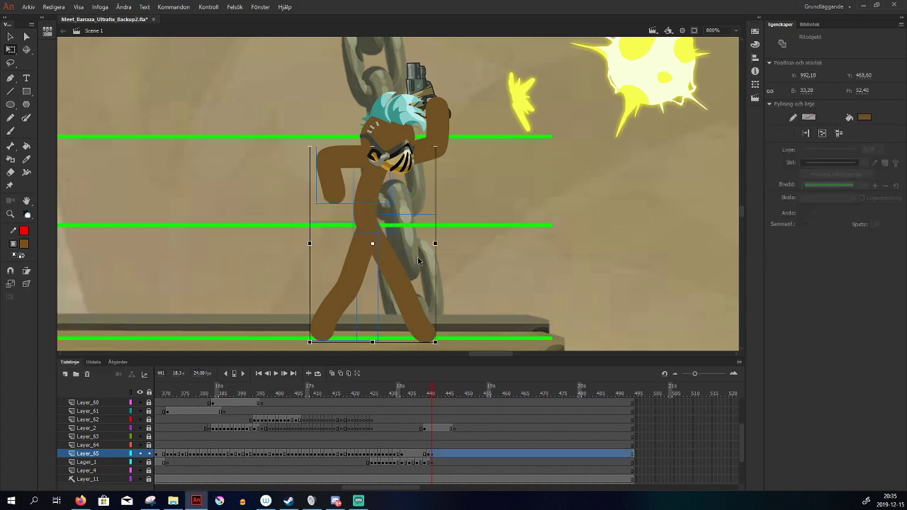
pyautogui.click(441, 140)
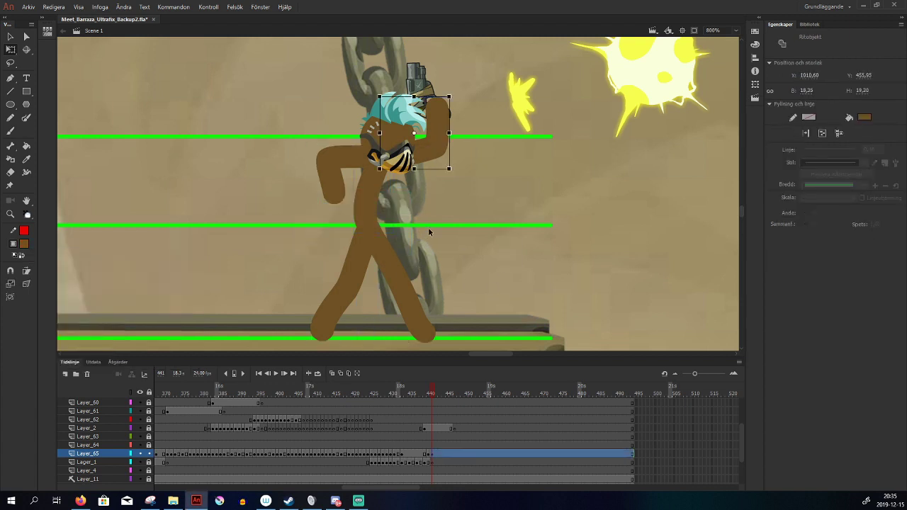
pyautogui.moveTo(304, 189); pyautogui.dragTo(396, 260)
pyautogui.press('Delete')
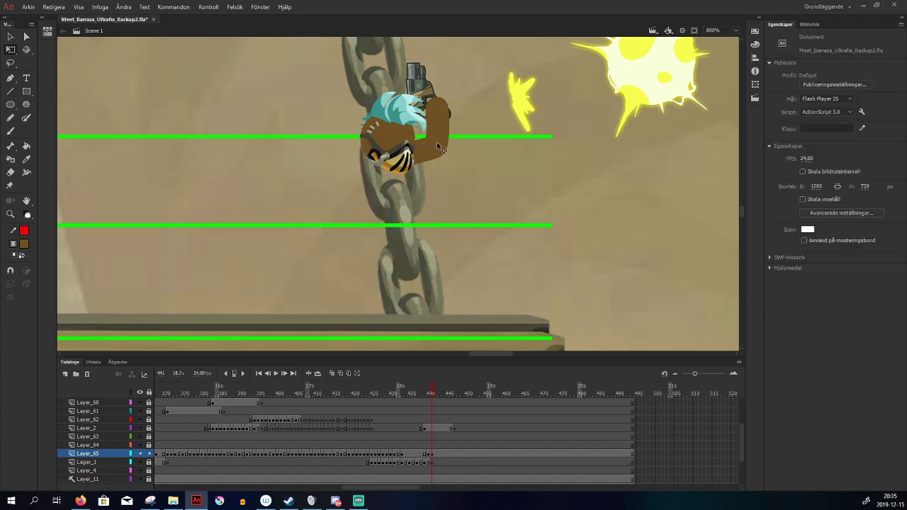
# Turn on onion skinning and shift the head slightly backward from its previous-frame position
pyautogui.click(332, 373)
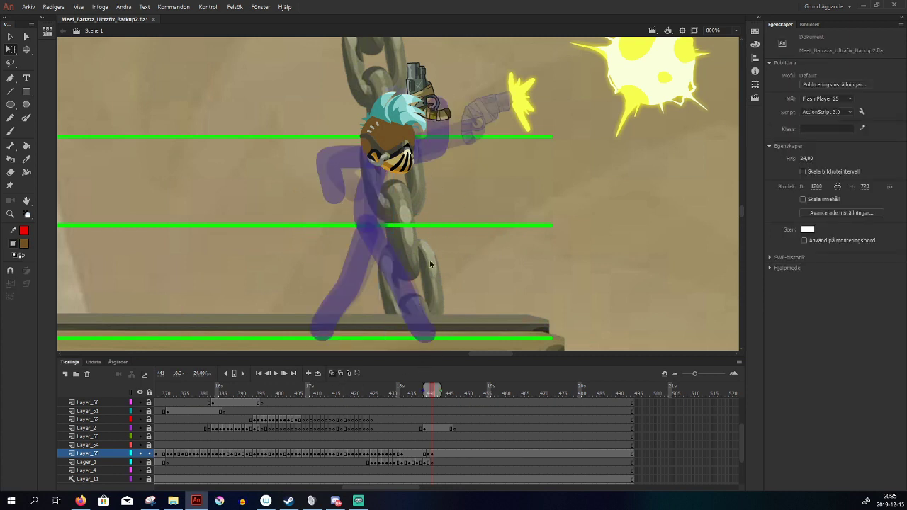
pyautogui.click(394, 160)
pyautogui.moveTo(420, 88); pyautogui.dragTo(425, 91)
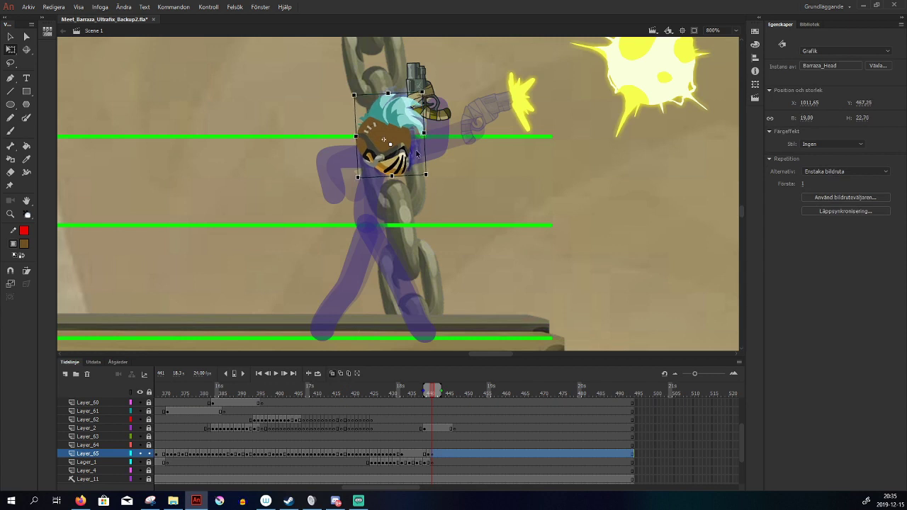
pyautogui.click(269, 255)
# Set up the Brush tool with a size of 6
pyautogui.click(10, 131)
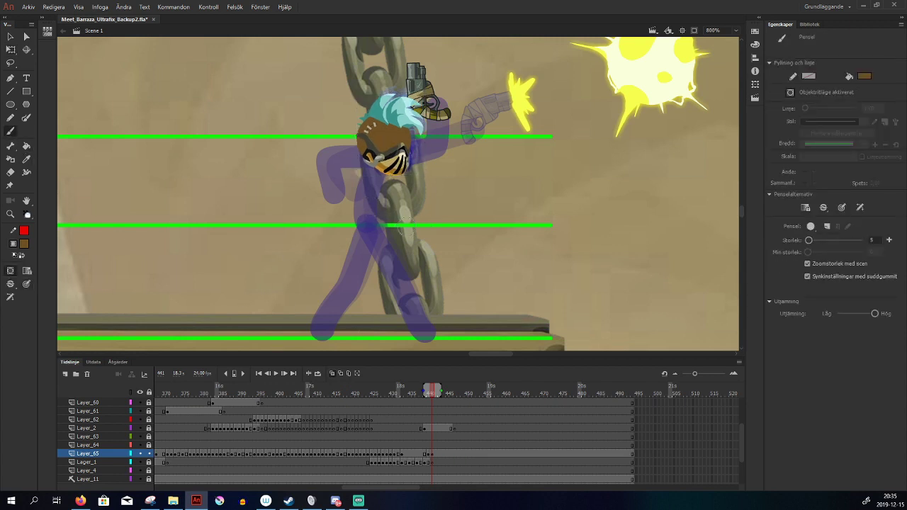
pyautogui.click(872, 240)
pyautogui.press('Return')
pyautogui.click(873, 241)
pyautogui.write('6')
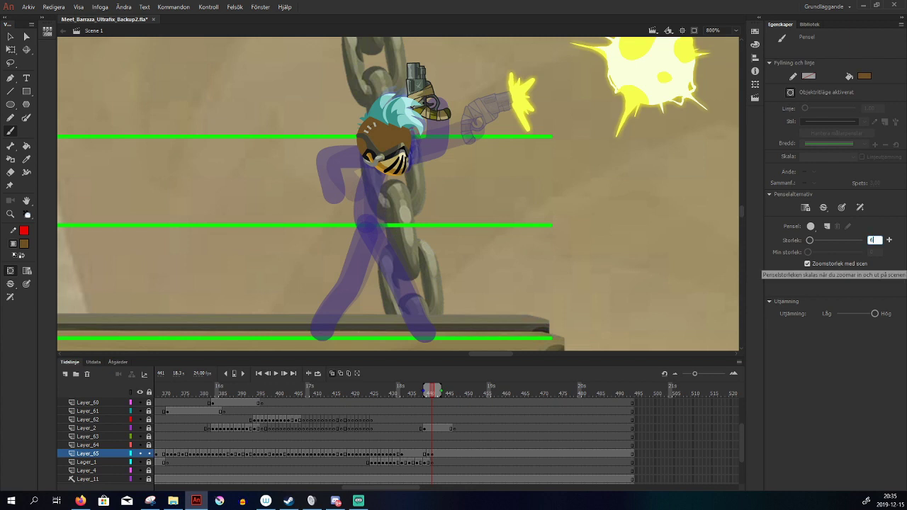
pyautogui.press('Return')
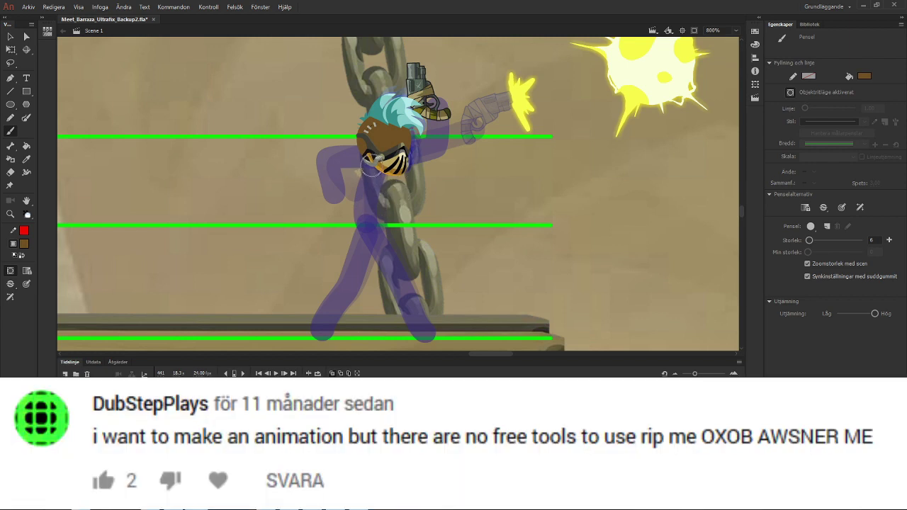
# Paint the torso and both legs on frame 441, offset slightly back from the onion-skinned pose, and compare with the previous frame
pyautogui.moveTo(372, 159); pyautogui.dragTo(357, 196)
pyautogui.hotkey('ctrl', 'z')
pyautogui.moveTo(373, 165); pyautogui.dragTo(359, 225)
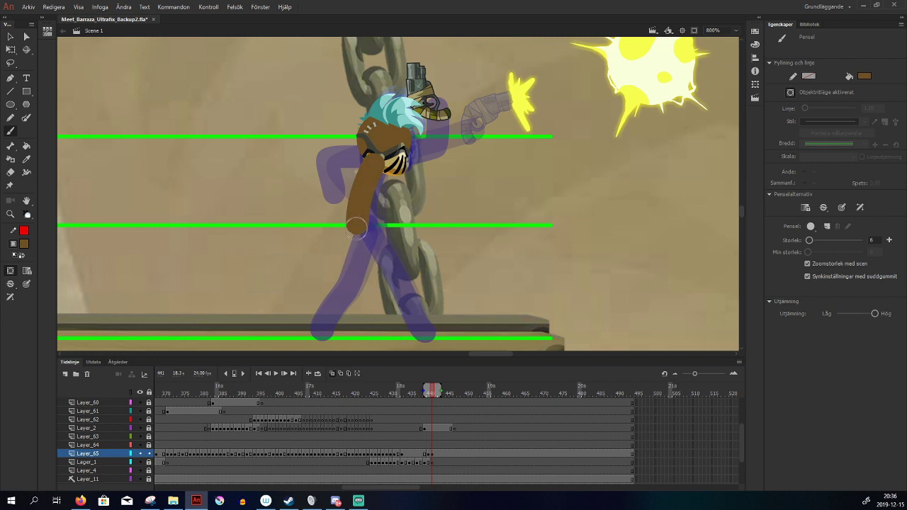
pyautogui.moveTo(358, 222)
pyautogui.mouseDown()
pyautogui.moveTo(346, 281)
pyautogui.moveTo(318, 333)
pyautogui.moveTo(327, 337)
pyautogui.mouseUp()
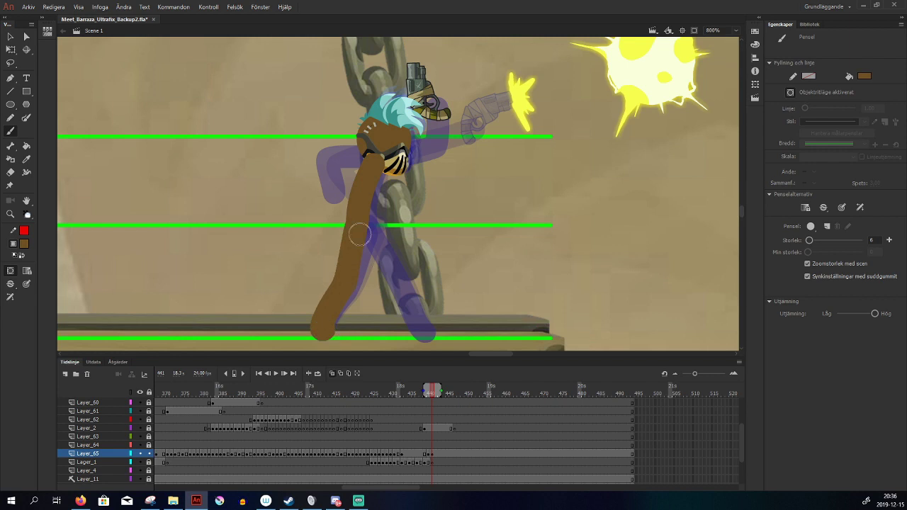
pyautogui.moveTo(376, 254)
pyautogui.mouseDown()
pyautogui.moveTo(409, 324)
pyautogui.moveTo(427, 337)
pyautogui.mouseUp()
pyautogui.press(',')
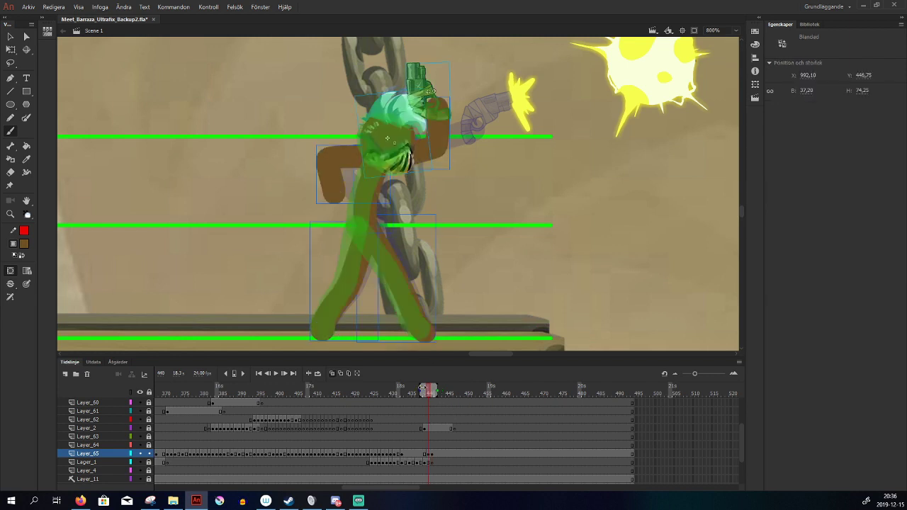
pyautogui.press('.')
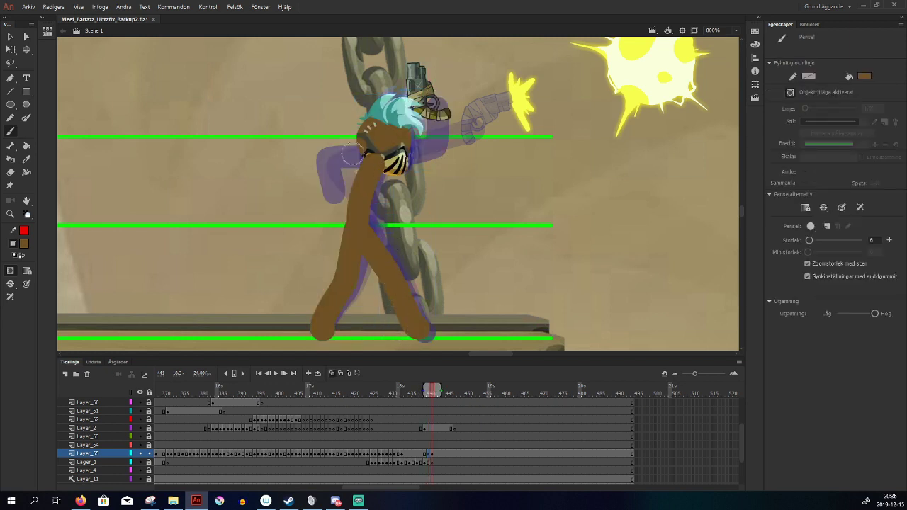
# Paint the bent rear arm slightly behind its onion-skinned position, redoing the stroke and comparing it with neighbouring frames
pyautogui.moveTo(366, 157)
pyautogui.mouseDown()
pyautogui.moveTo(323, 155)
pyautogui.moveTo(328, 194)
pyautogui.mouseUp()
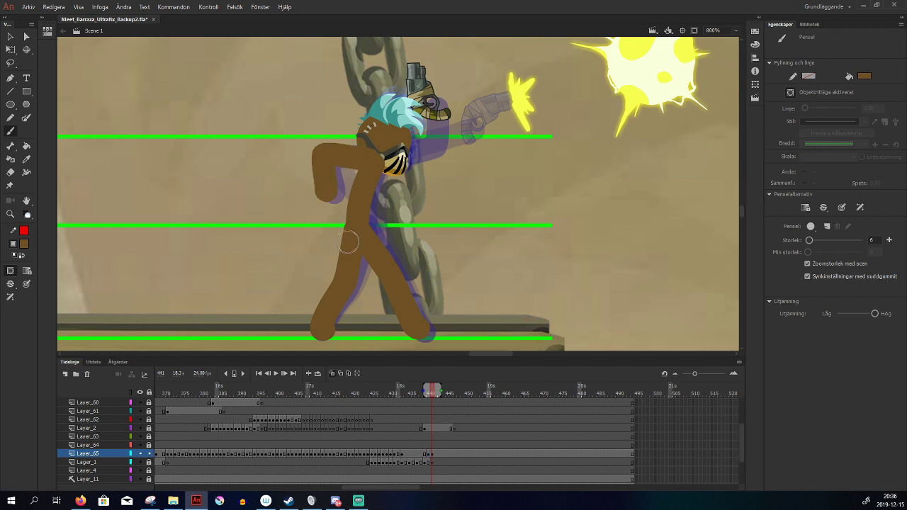
pyautogui.press(',')
pyautogui.press('.')
pyautogui.hotkey('ctrl', 'z')
pyautogui.moveTo(366, 157)
pyautogui.mouseDown()
pyautogui.moveTo(326, 157)
pyautogui.moveTo(326, 196)
pyautogui.mouseUp()
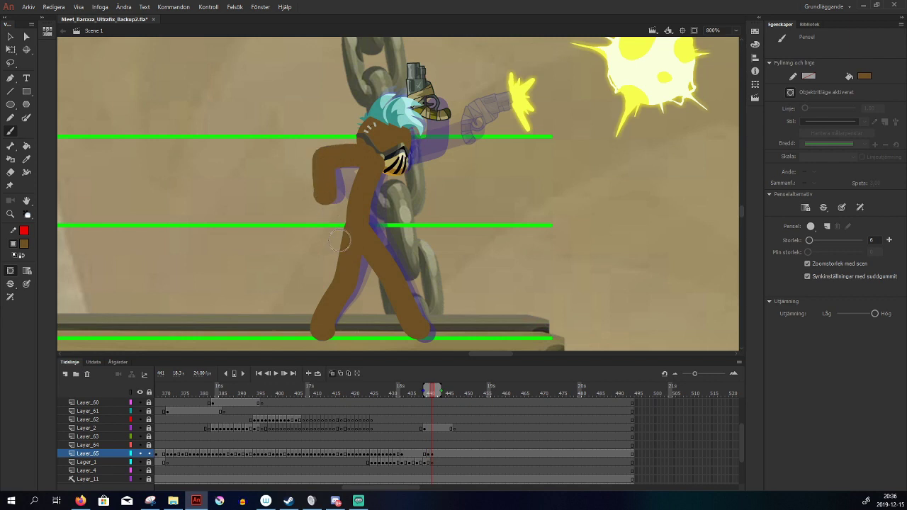
pyautogui.press('.')
pyautogui.press(',')
# Move the gun and hand back toward the head and tilt the gun slightly backward
pyautogui.press('v')
pyautogui.moveTo(439, 118); pyautogui.dragTo(432, 121)
pyautogui.moveTo(448, 68); pyautogui.dragTo(441, 63)
pyautogui.moveTo(437, 119); pyautogui.dragTo(436, 122)
pyautogui.click(440, 175)
# Paint the bent front arm on frame 441 from the gun hand down to the elbow and back to the torso, redoing the stroke
pyautogui.press('b')
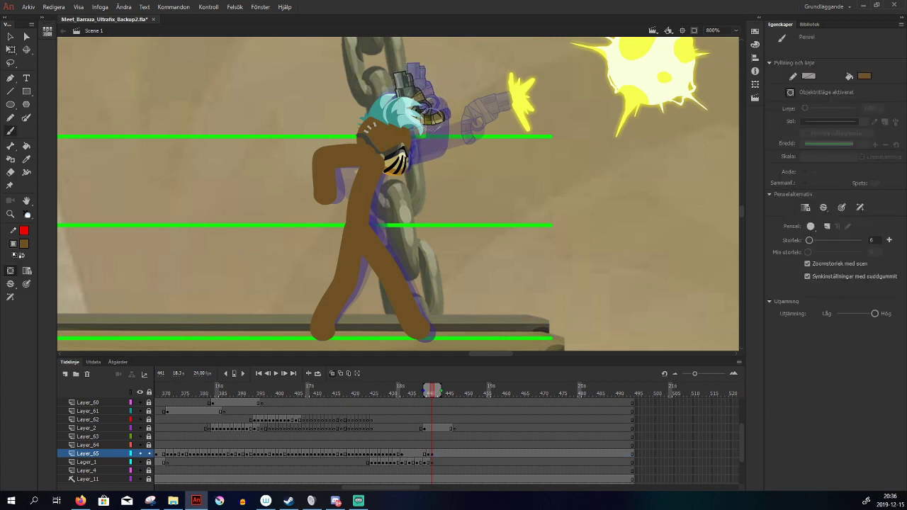
pyautogui.moveTo(430, 106); pyautogui.dragTo(431, 149)
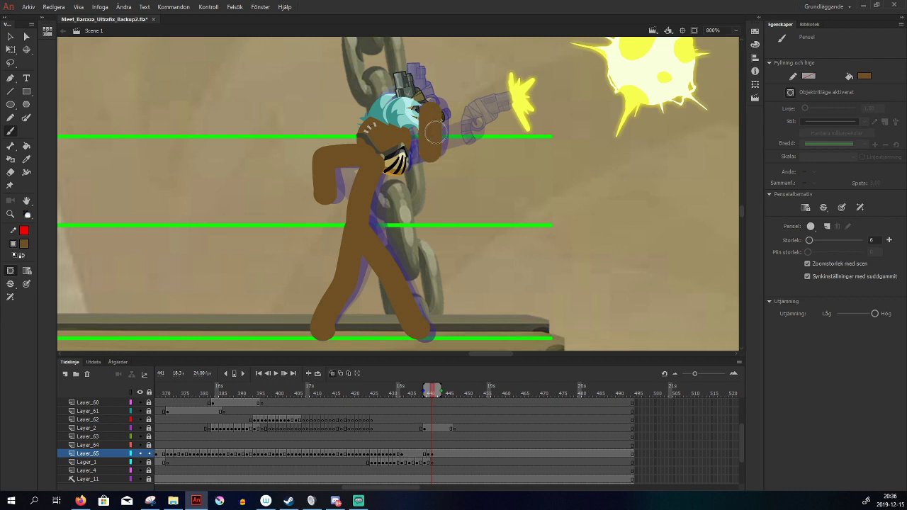
pyautogui.hotkey('ctrl', 'z')
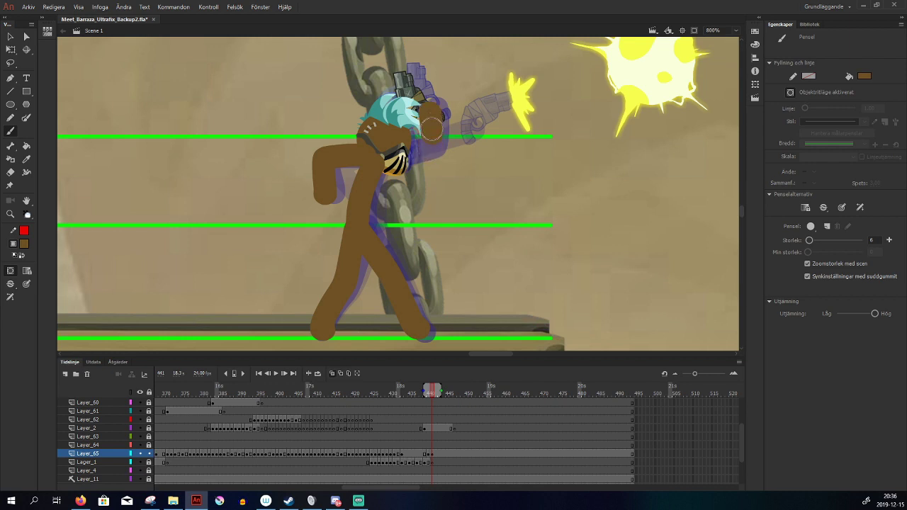
pyautogui.moveTo(430, 104); pyautogui.dragTo(434, 152)
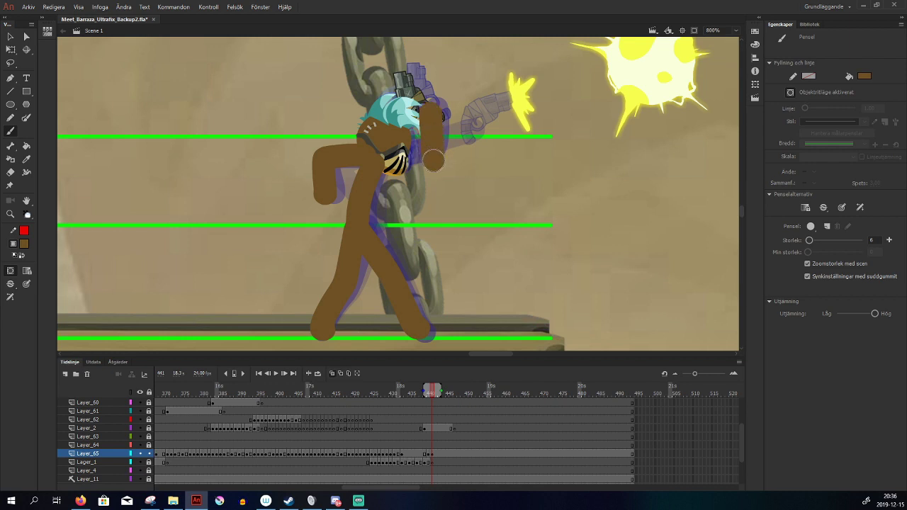
pyautogui.hotkey('ctrl', 'z')
pyautogui.moveTo(430, 104)
pyautogui.mouseDown()
pyautogui.moveTo(428, 155)
pyautogui.moveTo(385, 160)
pyautogui.moveTo(429, 157)
pyautogui.moveTo(429, 110)
pyautogui.mouseUp()
pyautogui.hotkey('ctrl', 'z')
# Adjust the gun hand on frame 441, bring the head in front of the arms and torso, and compare with the previous frame
pyautogui.press('q')
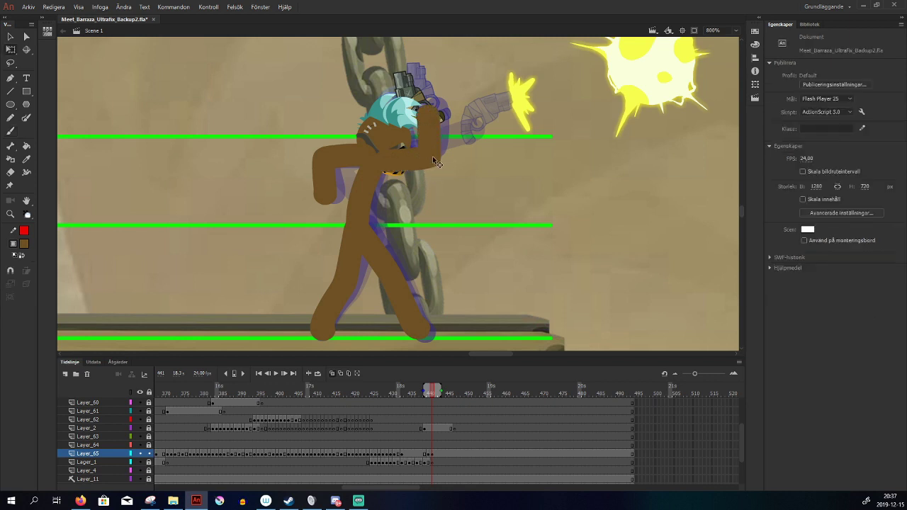
pyautogui.moveTo(449, 110); pyautogui.dragTo(433, 104)
pyautogui.click(470, 141)
pyautogui.press(',')
pyautogui.press('.')
pyautogui.click(399, 157)
pyautogui.hotkey('ctrl', 'shift', 'Up')
pyautogui.press(',')
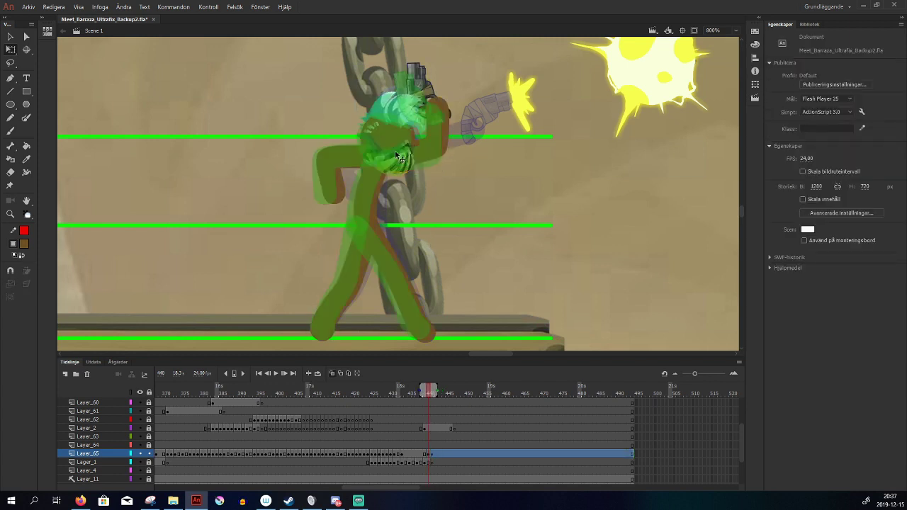
pyautogui.press('.')
pyautogui.click(450, 256)
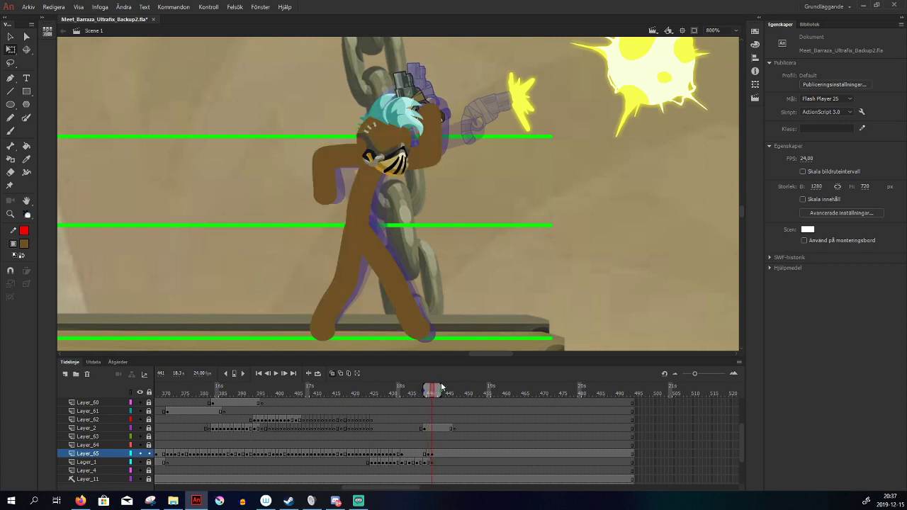
# Shorten the onion-skin range to end at frame 441 and compare the redrawn pose with the preceding frames
pyautogui.moveTo(438, 392); pyautogui.dragTo(433, 393)
pyautogui.press(',')
pyautogui.press(',')
pyautogui.press('.')
pyautogui.press('.')
pyautogui.press(',')
pyautogui.press(',')
pyautogui.press('.')
pyautogui.press('.')
pyautogui.moveTo(455, 254); pyautogui.dragTo(456, 258)
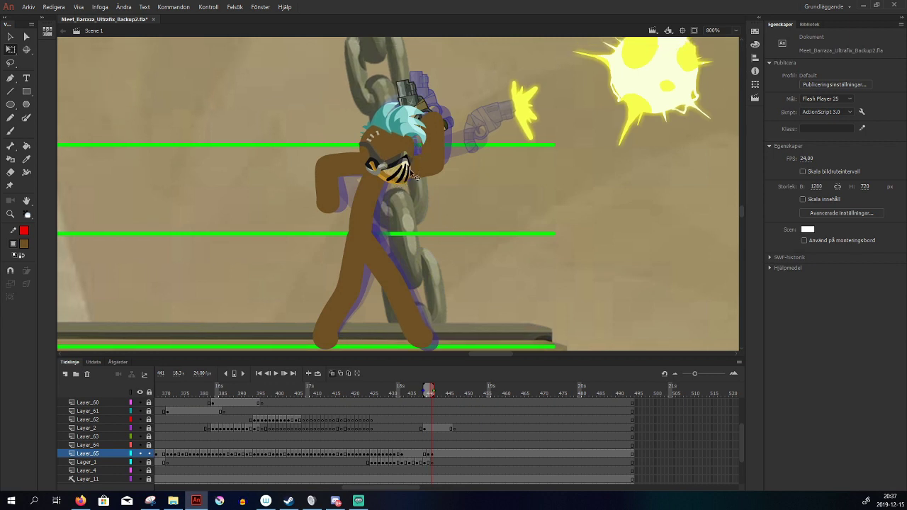
# Add a keyframe at frame 442 and delete the painted torso, legs and both arms there
pyautogui.press('.')
pyautogui.click(412, 270)
pyautogui.press('Delete')
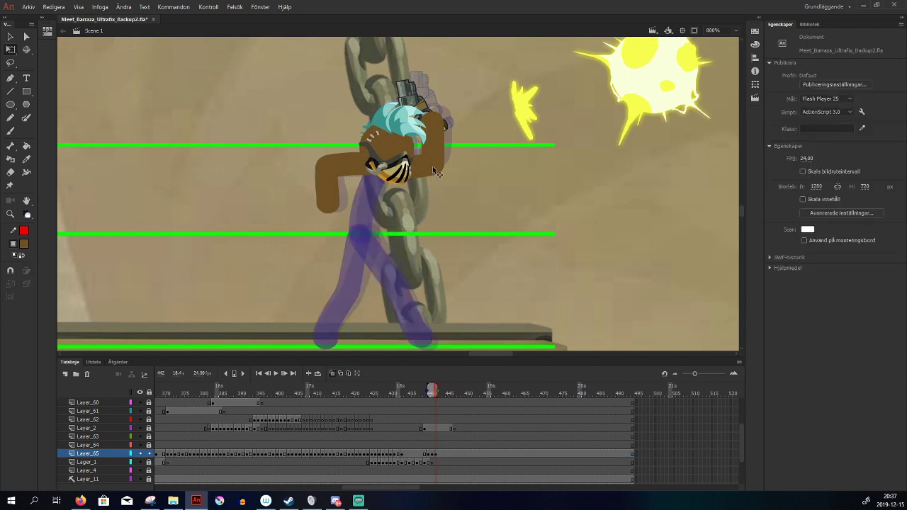
pyautogui.click(360, 175)
pyautogui.press('Delete')
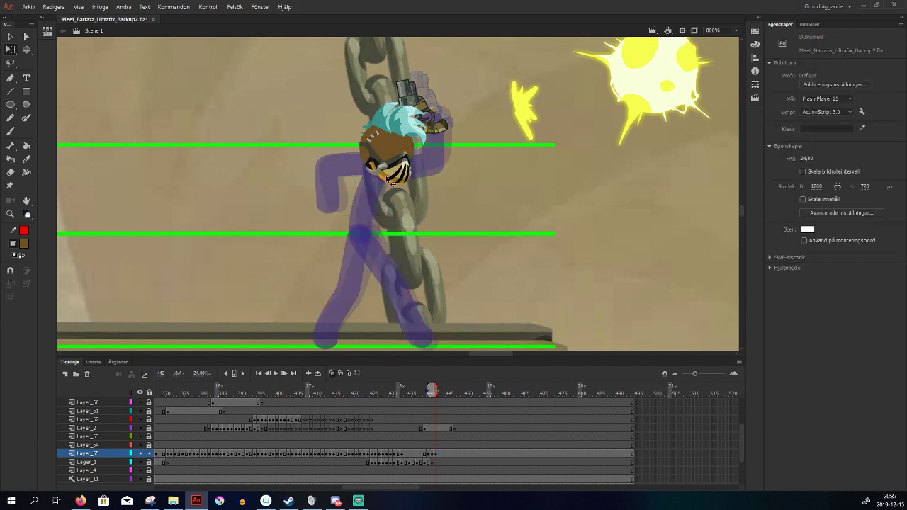
# Move the head back and slightly up on frame 442 and rotate it a little
pyautogui.click(390, 167)
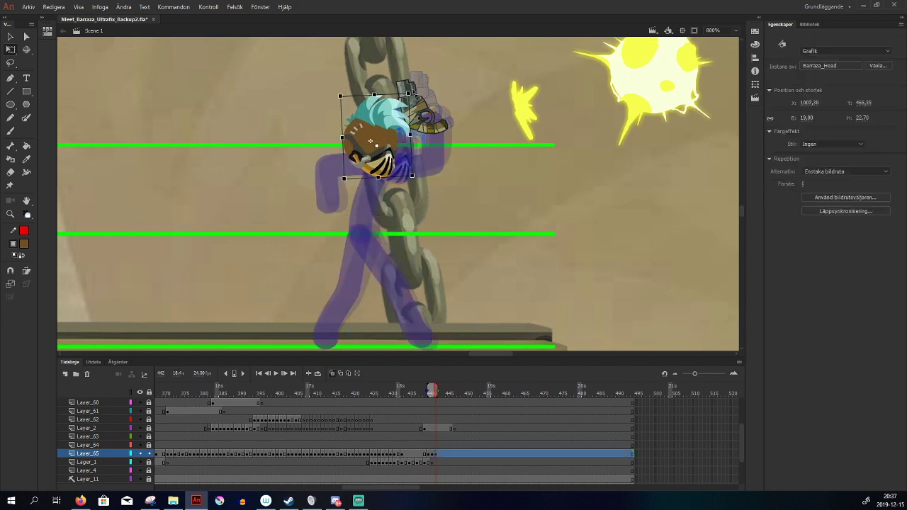
pyautogui.moveTo(416, 96); pyautogui.dragTo(418, 98)
pyautogui.moveTo(394, 143); pyautogui.dragTo(394, 145)
pyautogui.click(413, 223)
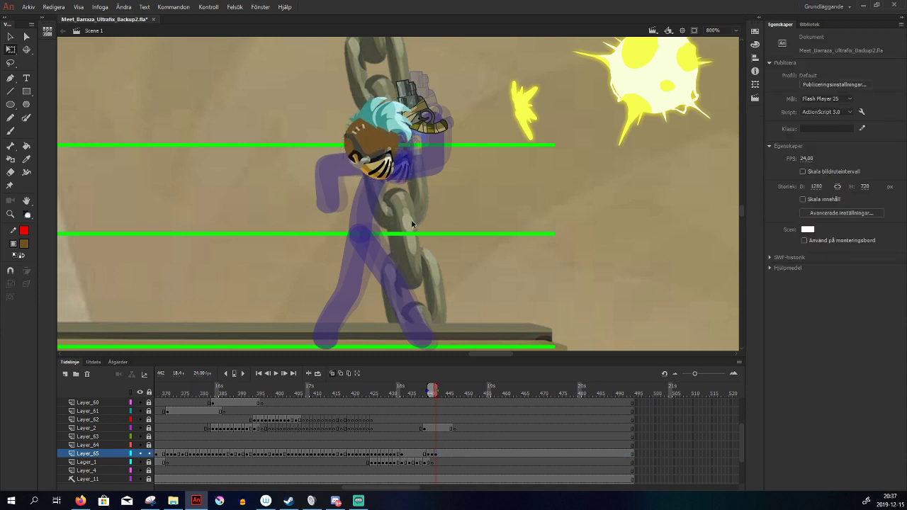
# Paint the torso and rear leg on frame 442, set back from the onion-skinned pose, and compare with the previous frames
pyautogui.press('b')
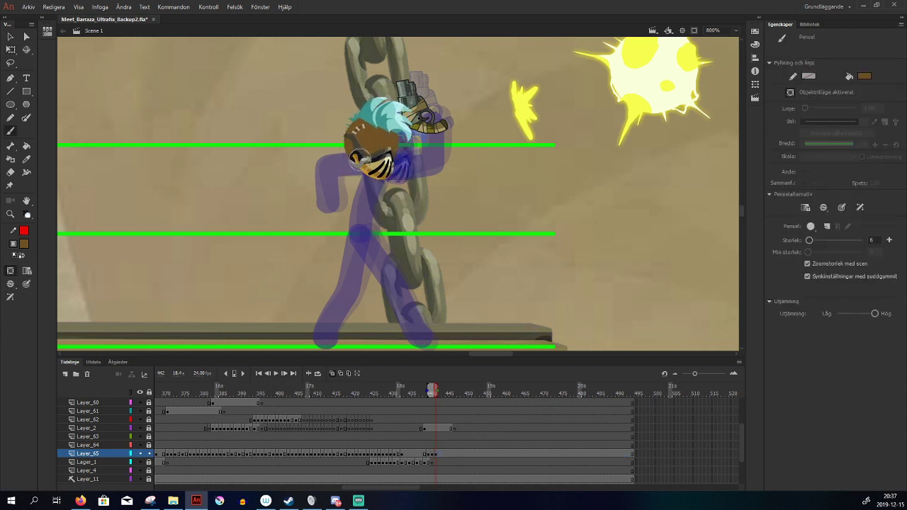
pyautogui.moveTo(360, 150); pyautogui.dragTo(348, 237)
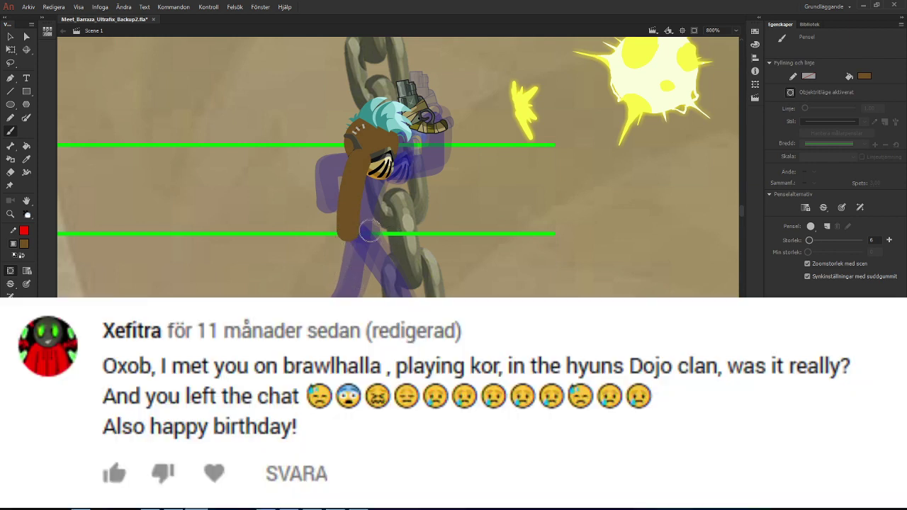
pyautogui.moveTo(347, 235)
pyautogui.mouseDown()
pyautogui.moveTo(343, 274)
pyautogui.moveTo(326, 301)
pyautogui.mouseUp()
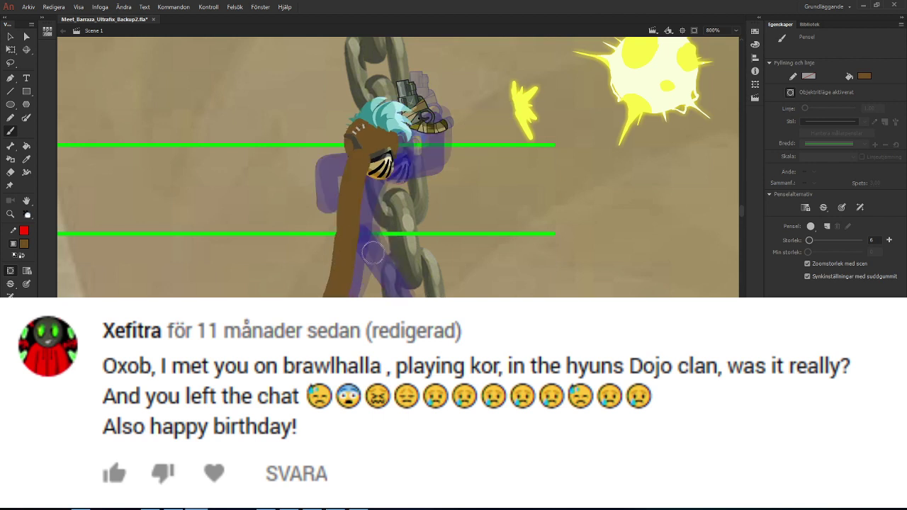
pyautogui.press(',')
pyautogui.press(',')
pyautogui.press('.')
pyautogui.press('.')
# Lean the painted torso and rear leg together slightly forward and raise the head a little to match
pyautogui.press('v')
pyautogui.click(358, 204)
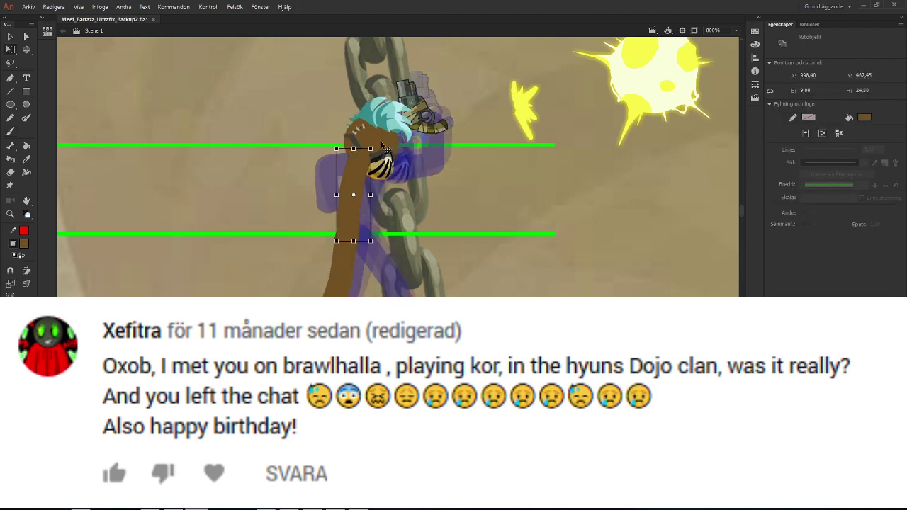
pyautogui.keyDown('shift'); pyautogui.click(335, 273); pyautogui.keyUp('shift')
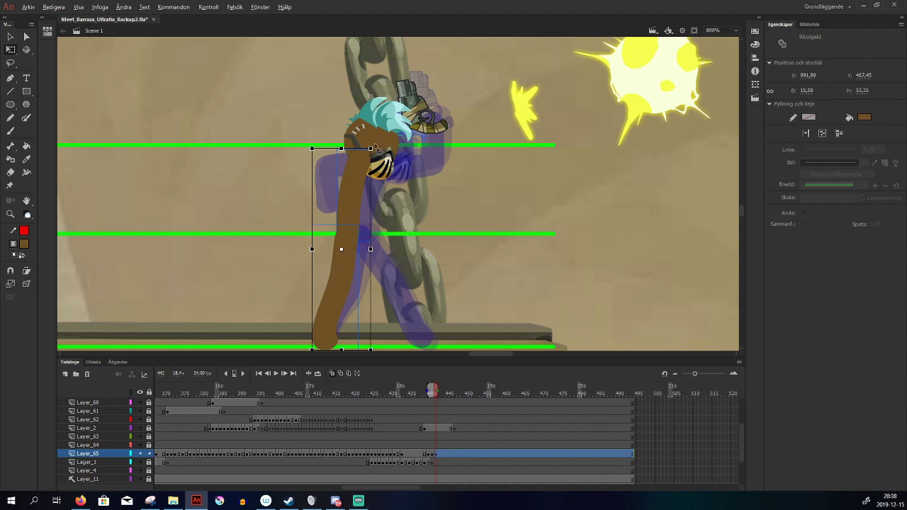
pyautogui.click(387, 228)
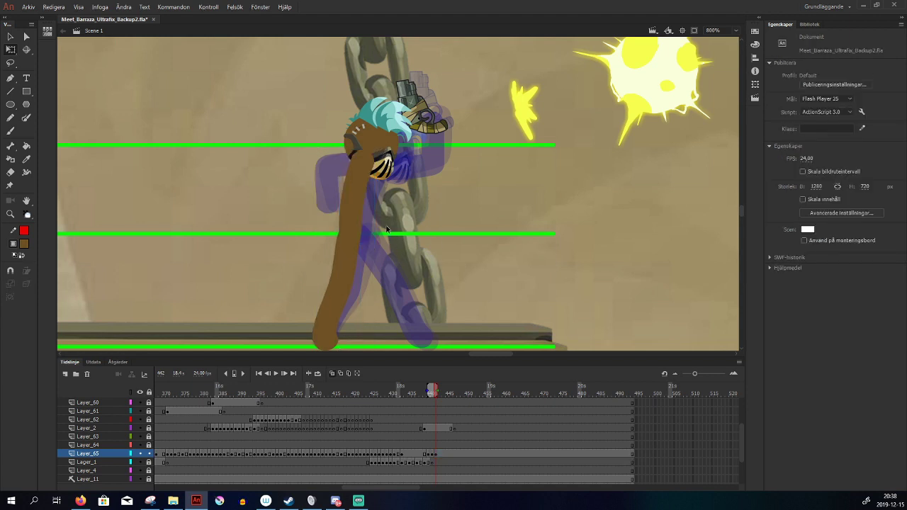
pyautogui.click(370, 143)
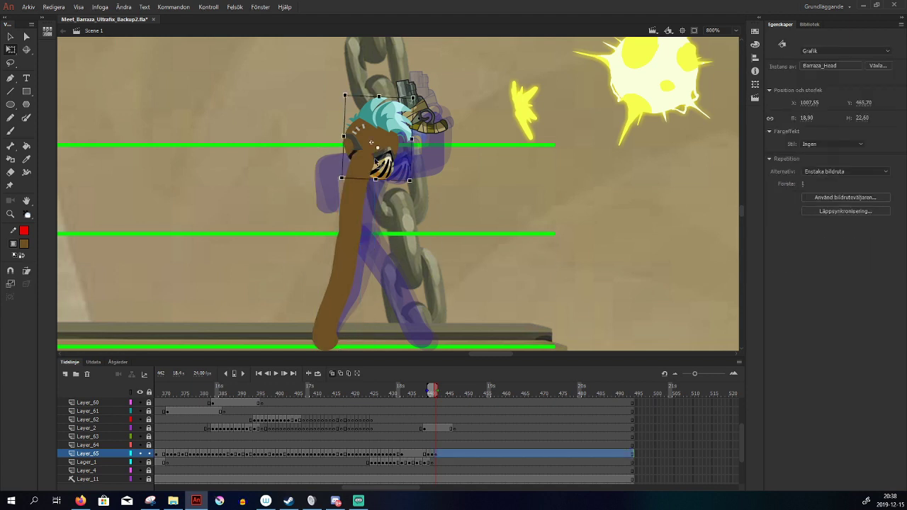
pyautogui.moveTo(370, 142); pyautogui.dragTo(373, 138)
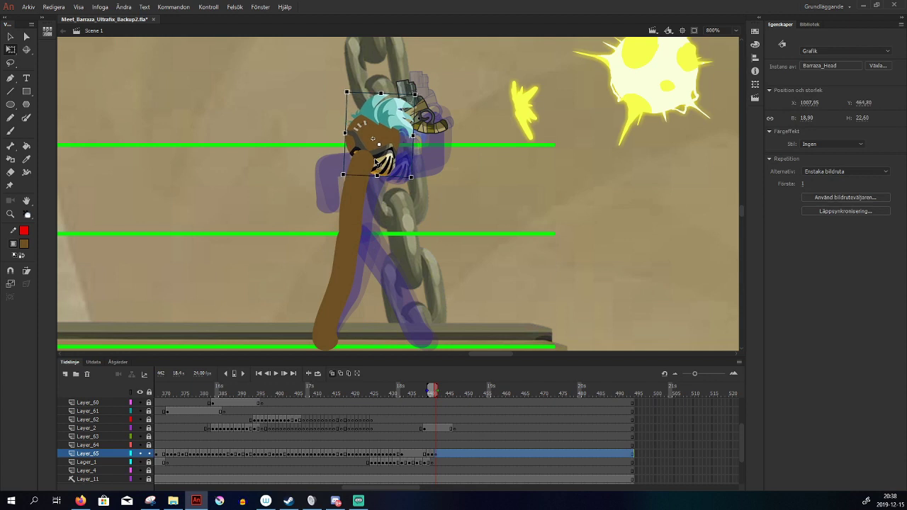
# Paint the bent front leg on frame 442 behind its onion-skinned position and compare it with the previous frames
pyautogui.press('b')
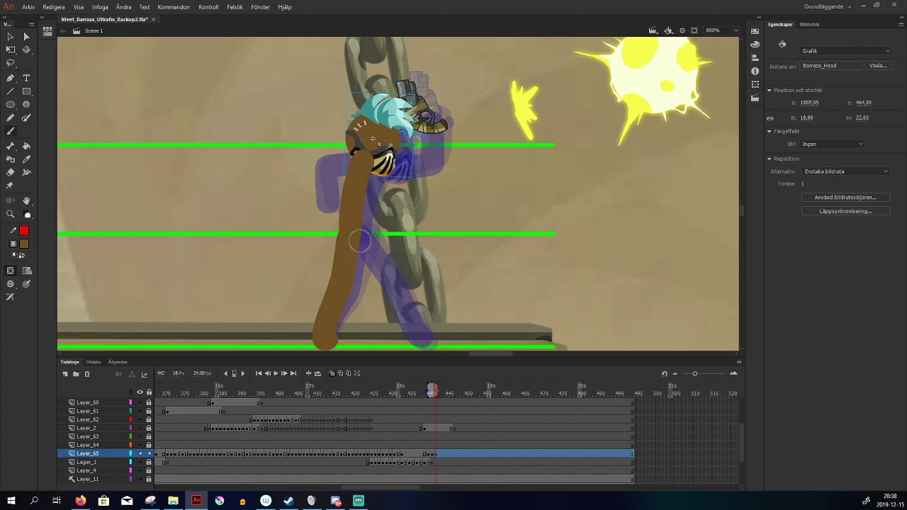
pyautogui.moveTo(357, 235)
pyautogui.mouseDown()
pyautogui.moveTo(388, 280)
pyautogui.moveTo(402, 334)
pyautogui.mouseUp()
pyautogui.press(',')
pyautogui.press(',')
pyautogui.press('.')
pyautogui.press('.')
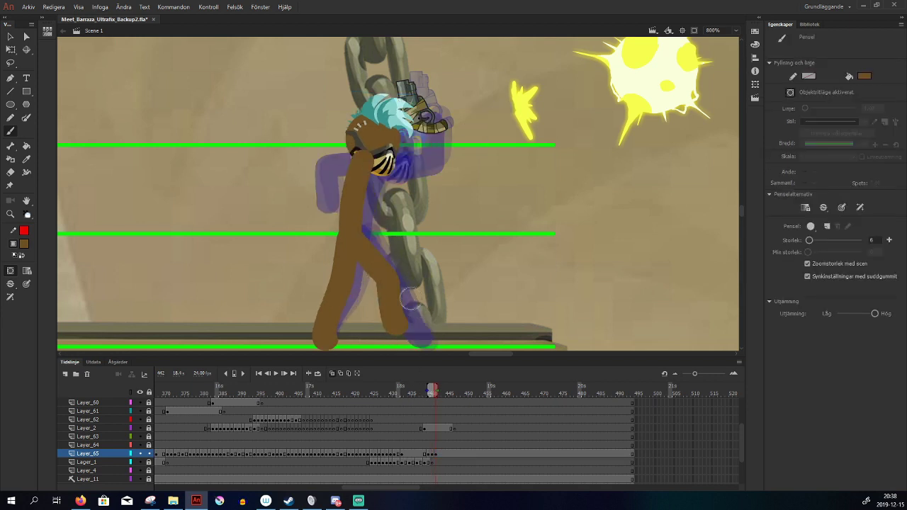
pyautogui.moveTo(450, 267); pyautogui.dragTo(477, 297)
pyautogui.press(',')
pyautogui.press(',')
pyautogui.press('.')
pyautogui.press('.')
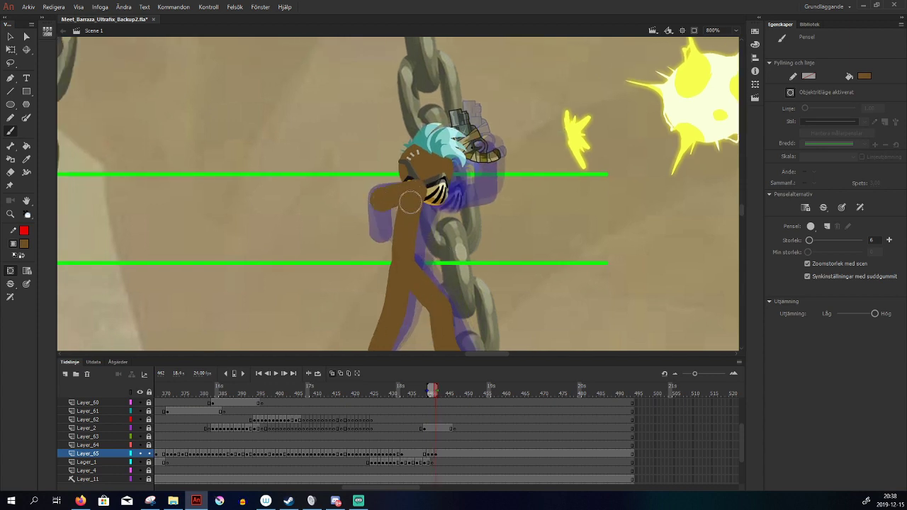
# Paint the bent rear arm hanging lower than its onion-skinned position, redoing the stroke and comparing with the previous frame
pyautogui.moveTo(412, 187)
pyautogui.mouseDown()
pyautogui.moveTo(376, 212)
pyautogui.moveTo(375, 250)
pyautogui.mouseUp()
pyautogui.hotkey('ctrl', 'z')
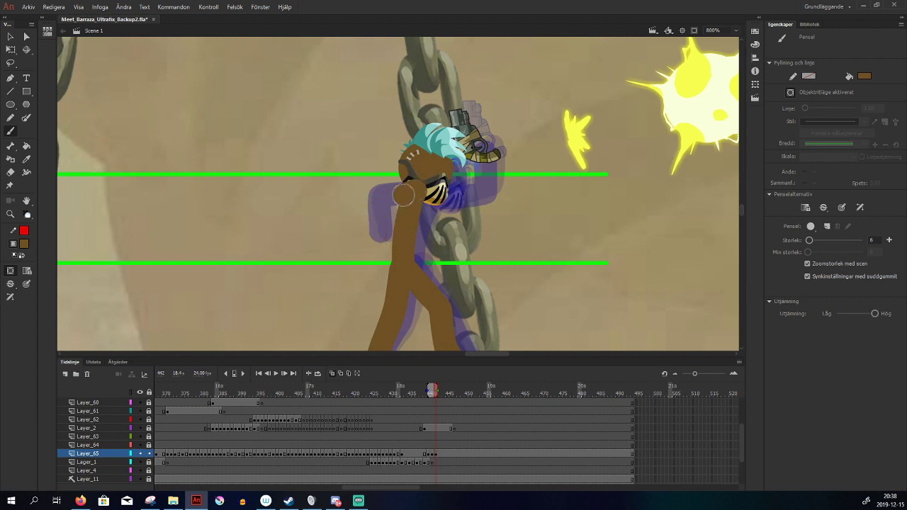
pyautogui.moveTo(410, 191)
pyautogui.mouseDown()
pyautogui.moveTo(371, 208)
pyautogui.moveTo(373, 248)
pyautogui.mouseUp()
pyautogui.hotkey('ctrl', 'z')
pyautogui.moveTo(414, 189)
pyautogui.mouseDown()
pyautogui.moveTo(375, 212)
pyautogui.moveTo(376, 260)
pyautogui.mouseUp()
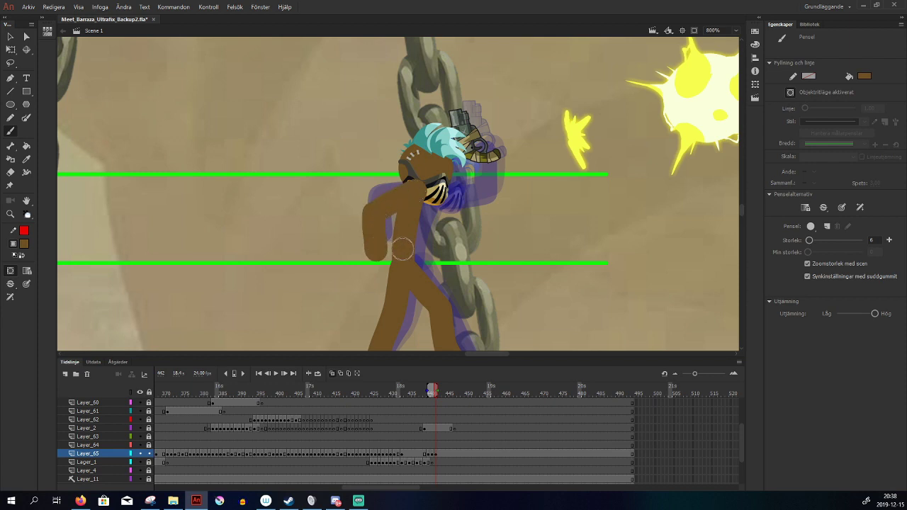
pyautogui.press(',')
pyautogui.press('.')
# Paint the front arm on frame 442 from the shoulder down to the elbow and up to the gun, redoing the stroke
pyautogui.moveTo(417, 195)
pyautogui.mouseDown()
pyautogui.moveTo(453, 214)
pyautogui.moveTo(482, 188)
pyautogui.mouseUp()
pyautogui.hotkey('ctrl', 'z')
pyautogui.moveTo(421, 195)
pyautogui.mouseDown()
pyautogui.moveTo(454, 202)
pyautogui.moveTo(421, 192)
pyautogui.moveTo(455, 204)
pyautogui.moveTo(472, 179)
pyautogui.mouseUp()
pyautogui.hotkey('ctrl', 'z')
pyautogui.moveTo(419, 195)
pyautogui.mouseDown()
pyautogui.moveTo(457, 211)
pyautogui.moveTo(469, 188)
pyautogui.moveTo(498, 179)
pyautogui.moveTo(485, 169)
pyautogui.mouseUp()
# Fit the gun to the raised hand on frame 442, bring the head to the front, and compare with the previous frame
pyautogui.press('q')
pyautogui.click(498, 164)
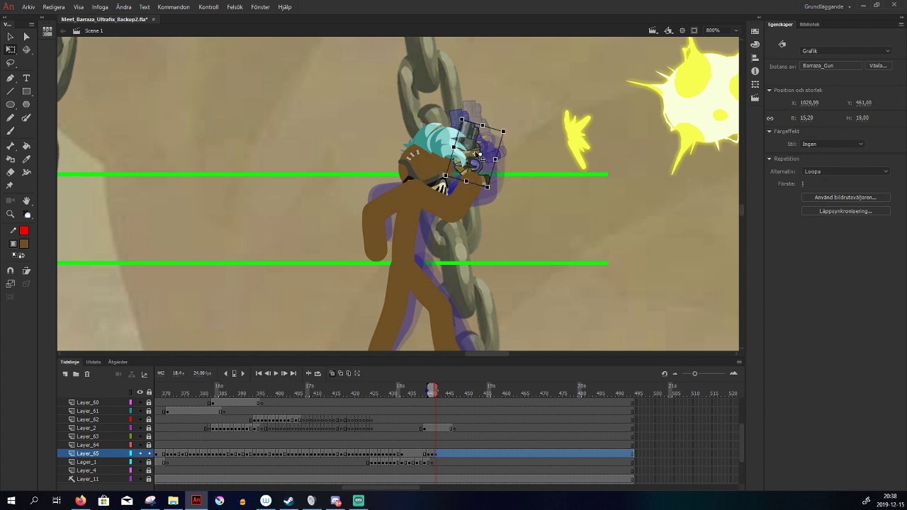
pyautogui.click(441, 181)
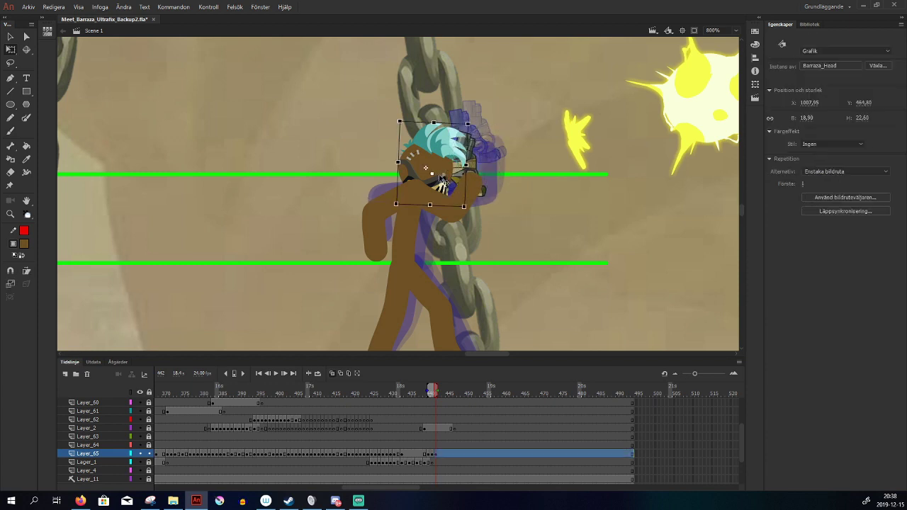
pyautogui.hotkey('ctrl', 'shift', 'Up')
pyautogui.press(',')
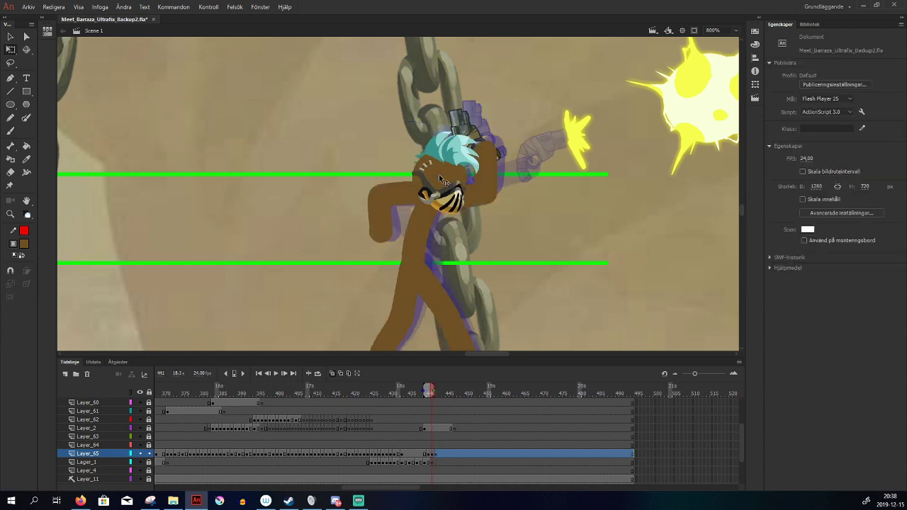
pyautogui.press('.')
pyautogui.press(',')
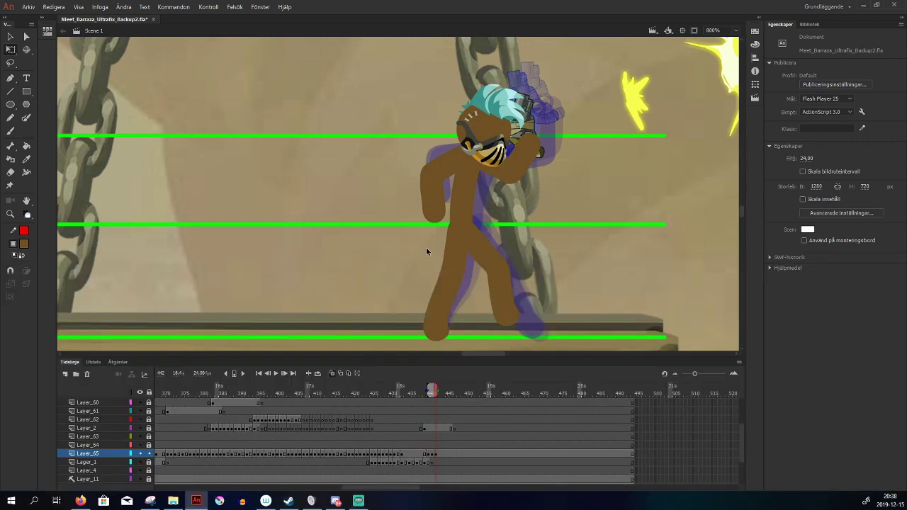
pyautogui.moveTo(376, 220); pyautogui.dragTo(525, 264)
pyautogui.click(563, 284)
pyautogui.moveTo(501, 146); pyautogui.dragTo(471, 134)
pyautogui.moveTo(499, 73); pyautogui.dragTo(495, 70)
pyautogui.moveTo(401, 195); pyautogui.dragTo(509, 280)
pyautogui.press('Delete')
pyautogui.click(508, 176)
pyautogui.press('Delete')
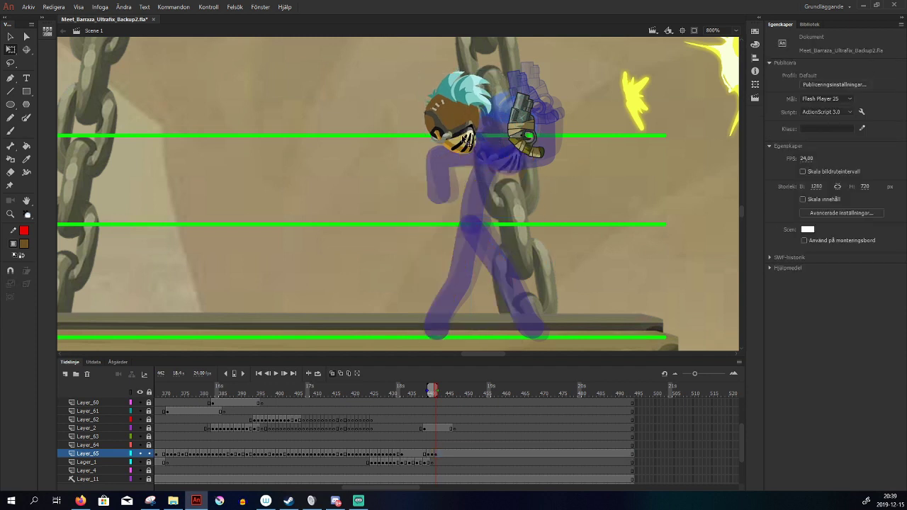
pyautogui.click(466, 139)
pyautogui.click(549, 257)
pyautogui.hotkey('ctrl', 'z')
pyautogui.hotkey('ctrl', 'z')
pyautogui.hotkey('ctrl', 'z')
pyautogui.hotkey('ctrl', 'z')
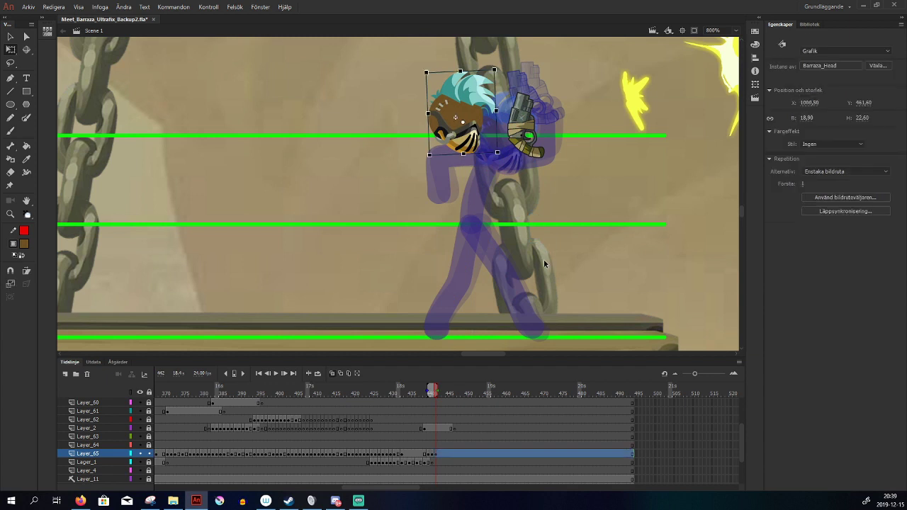
pyautogui.hotkey('ctrl', 'z')
pyautogui.hotkey('ctrl', 'z')
pyautogui.hotkey('ctrl', 'z')
pyautogui.hotkey('ctrl', 'z')
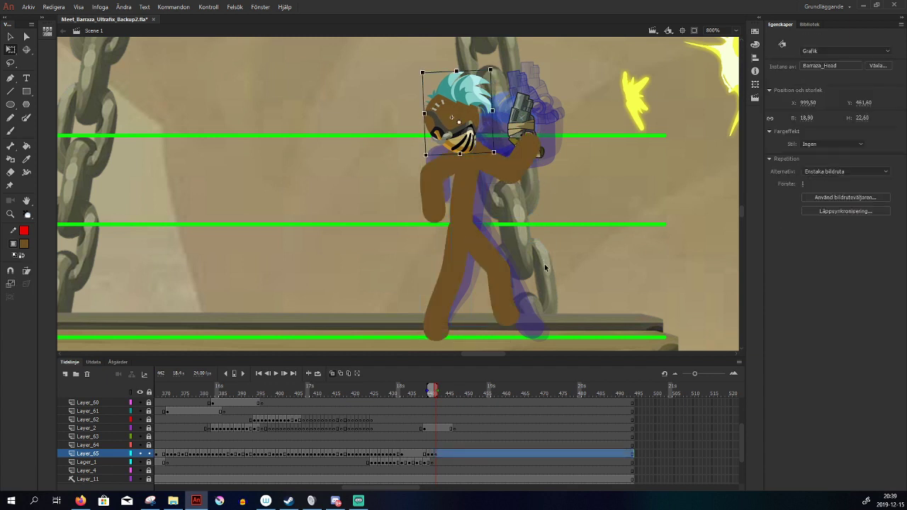
pyautogui.hotkey('ctrl', 'z')
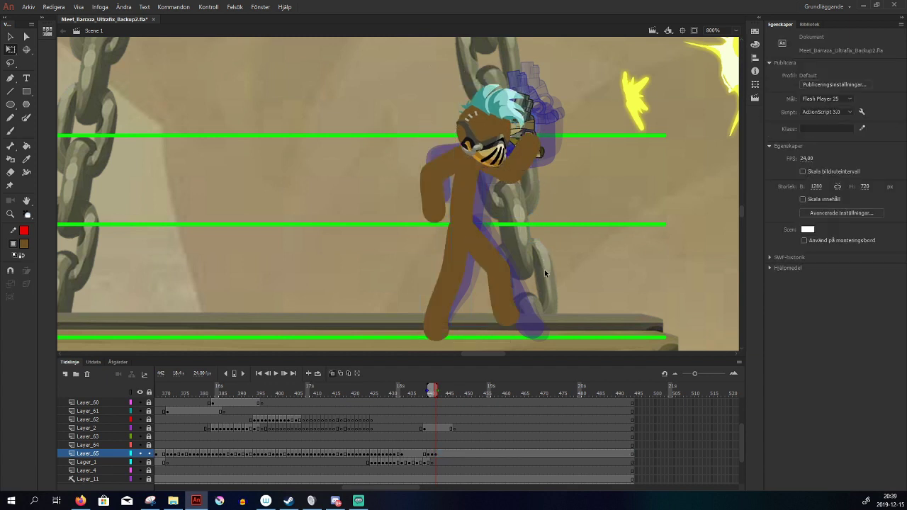
pyautogui.hotkey('ctrl', 'z')
pyautogui.hotkey('ctrl', 'z')
# Continue Layer_65 with a new keyframe on frame 443 and ready the Brush tool
pyautogui.press('.')
pyautogui.click(12, 132)
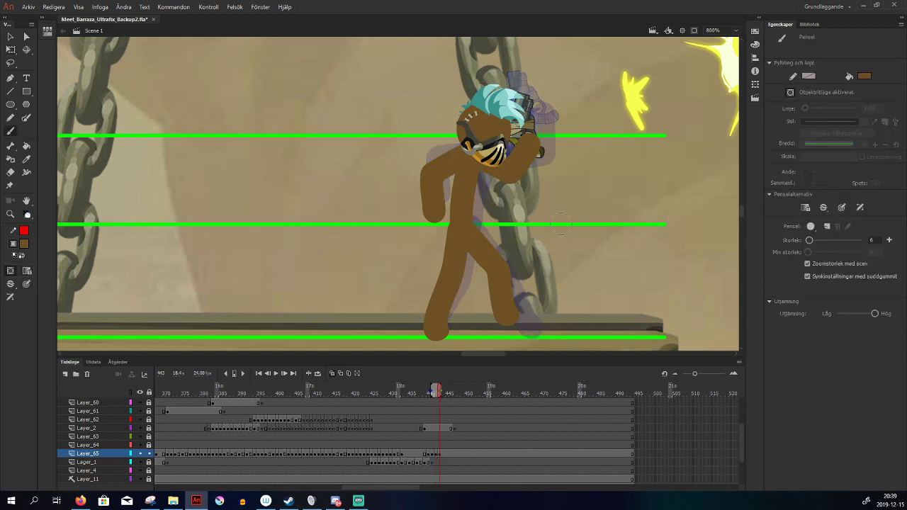
pyautogui.moveTo(808, 240); pyautogui.dragTo(831, 240)
pyautogui.moveTo(242, 176)
pyautogui.mouseDown()
pyautogui.moveTo(421, 166)
pyautogui.moveTo(596, 241)
pyautogui.moveTo(182, 249)
pyautogui.moveTo(496, 90)
pyautogui.moveTo(530, 319)
pyautogui.mouseUp()
pyautogui.moveTo(832, 243); pyautogui.dragTo(812, 243)
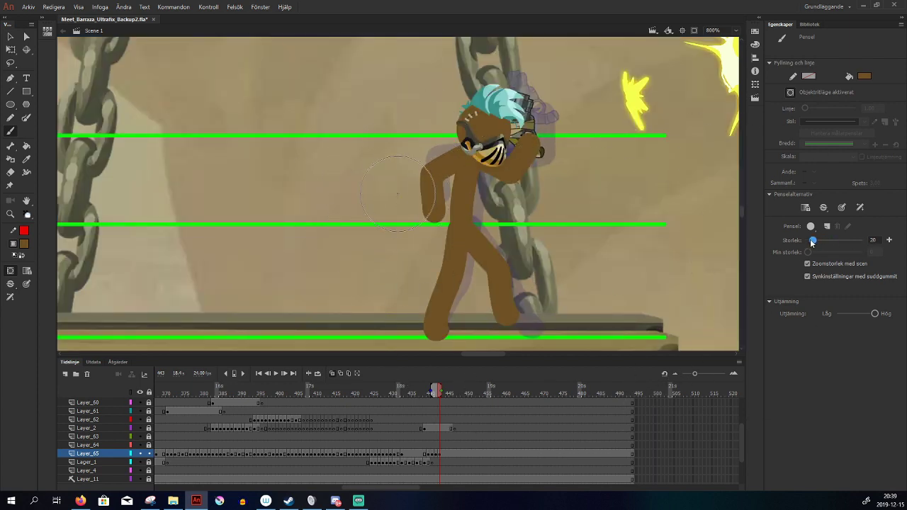
pyautogui.click(873, 240)
pyautogui.write('6')
pyautogui.press('Return')
# Delete the copied torso, leg and arm strokes from frame 443, leaving only the head and the gun
pyautogui.moveTo(413, 389); pyautogui.dragTo(440, 403)
pyautogui.click(440, 462)
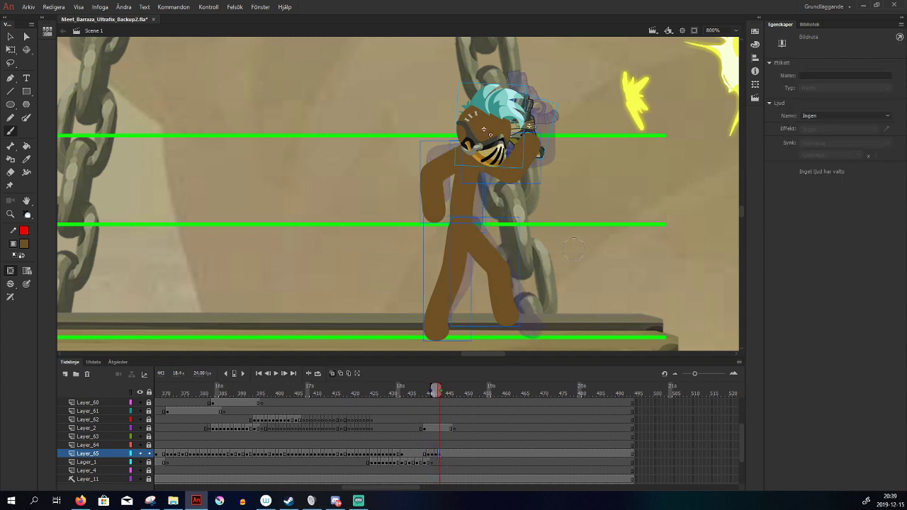
pyautogui.press('q')
pyautogui.click(581, 297)
pyautogui.moveTo(581, 301); pyautogui.dragTo(412, 203)
pyautogui.press('Delete')
pyautogui.click(512, 178)
pyautogui.press('Delete')
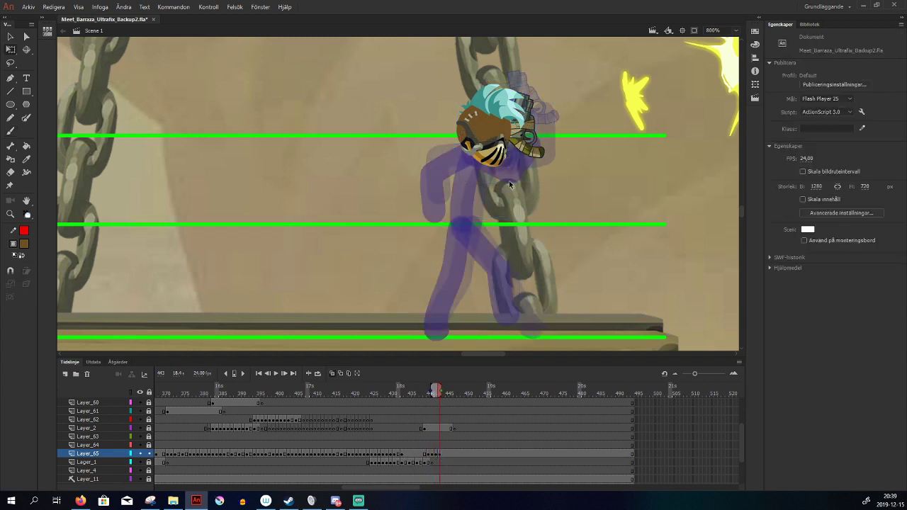
# Shift the head backward on frame 443, rotate it slightly, and set its first displayed symbol frame to 2
pyautogui.moveTo(500, 158); pyautogui.dragTo(476, 142)
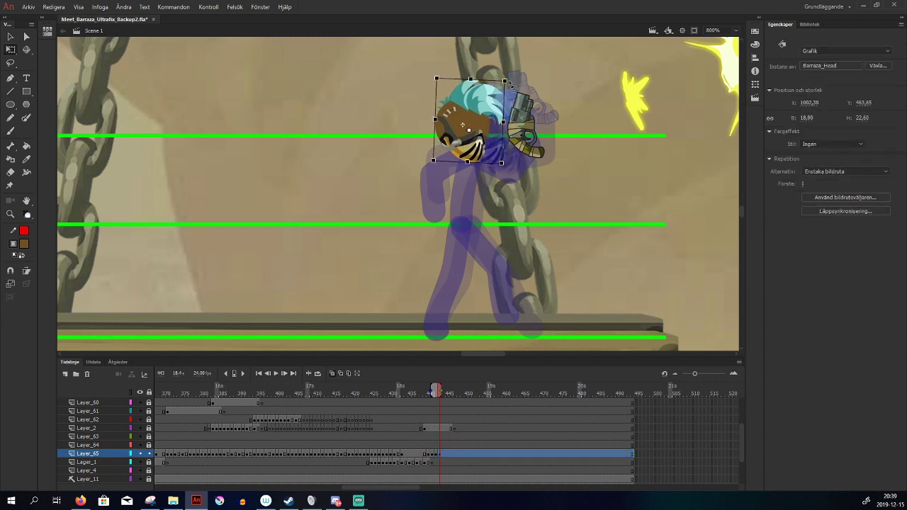
pyautogui.moveTo(507, 78); pyautogui.dragTo(504, 76)
pyautogui.moveTo(474, 147); pyautogui.dragTo(468, 147)
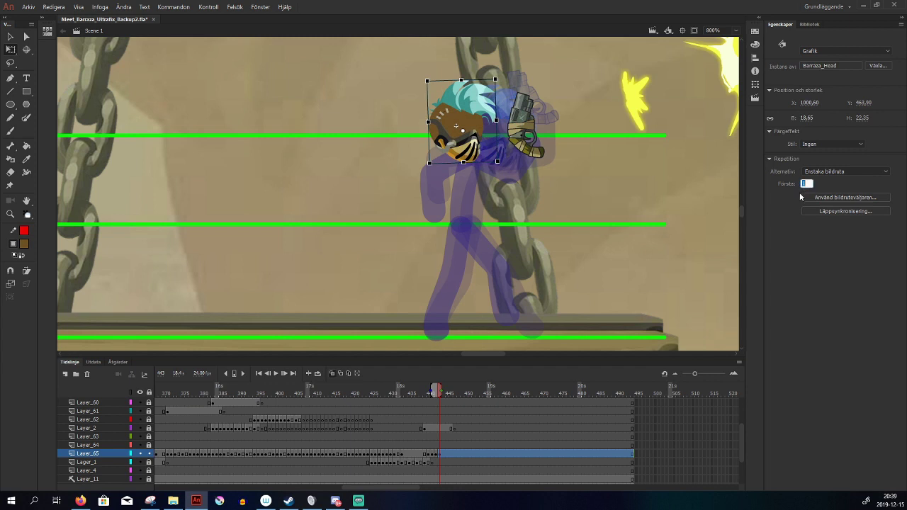
pyautogui.write('2')
pyautogui.press('Return')
pyautogui.click(563, 224)
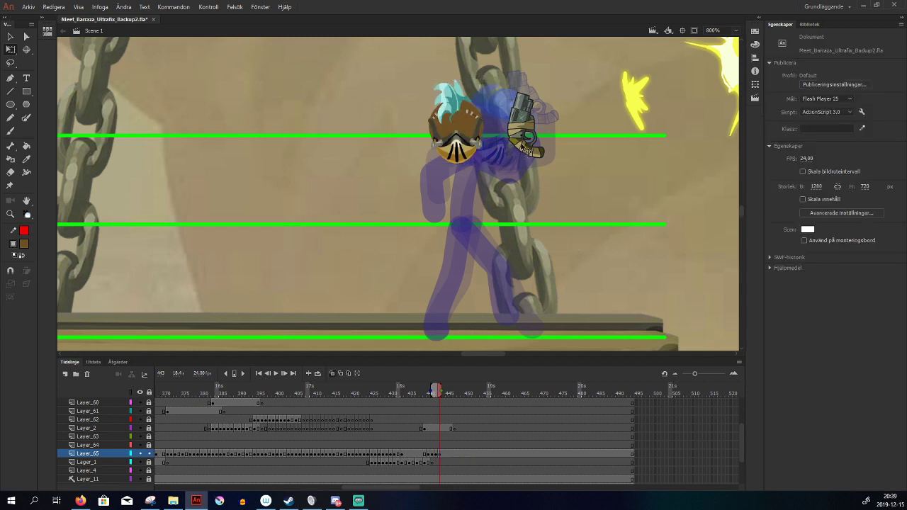
# Lower the gun on frame 443 and rotate it clockwise so its barrel tilts diagonally forward
pyautogui.click(521, 145)
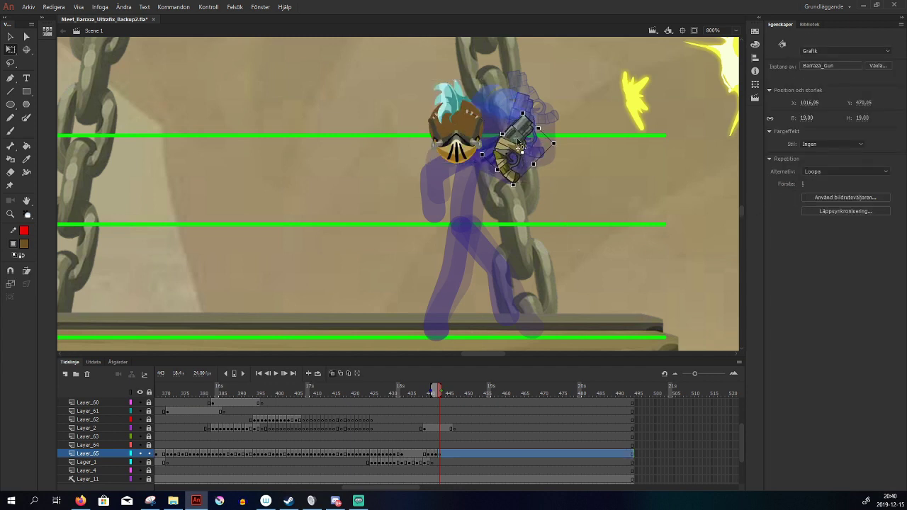
pyautogui.moveTo(521, 146); pyautogui.dragTo(520, 154)
pyautogui.click(520, 211)
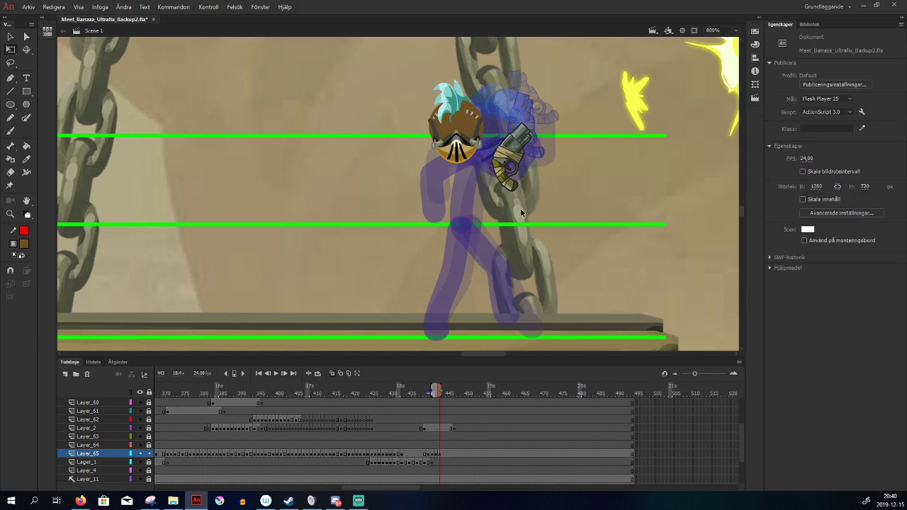
# Paint the torso and rear leg on frame 443 from the neck down to the foot, redoing the stroke
pyautogui.press('b')
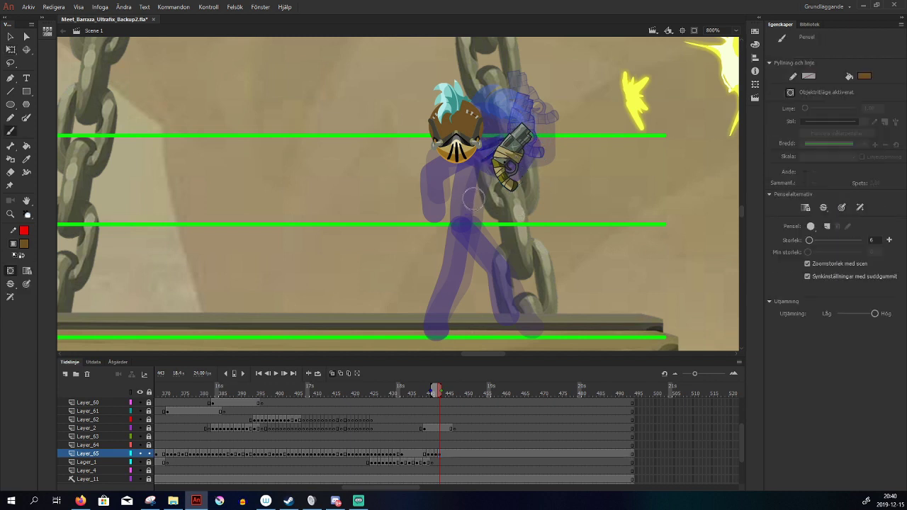
pyautogui.moveTo(456, 144); pyautogui.dragTo(453, 225)
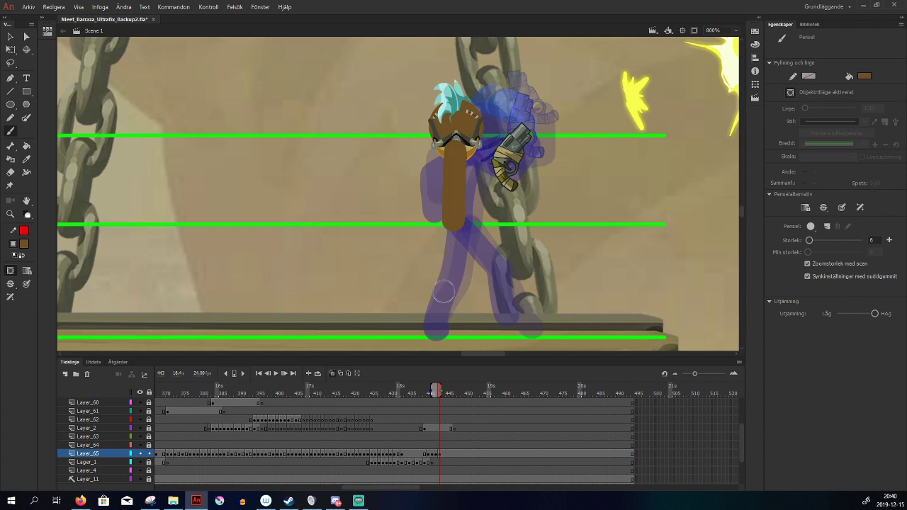
pyautogui.hotkey('ctrl', 'z')
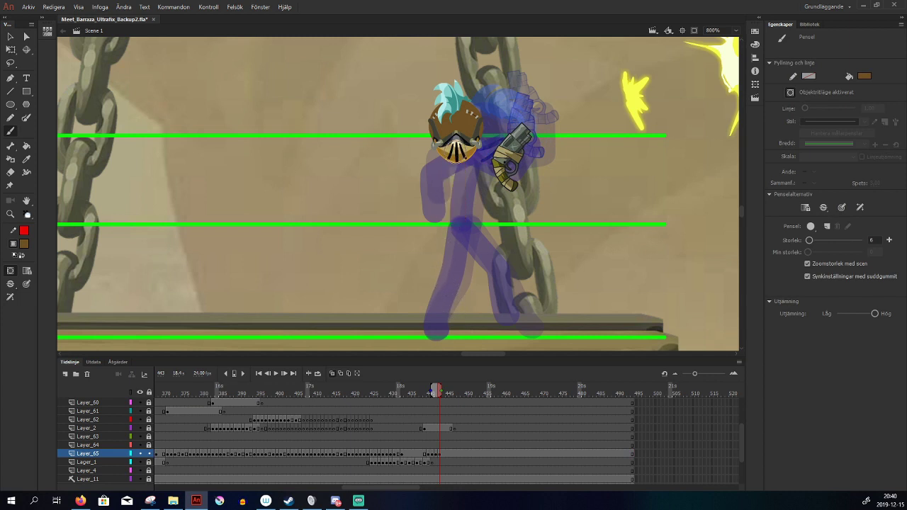
pyautogui.moveTo(455, 142); pyautogui.dragTo(434, 331)
pyautogui.hotkey('ctrl', 'z')
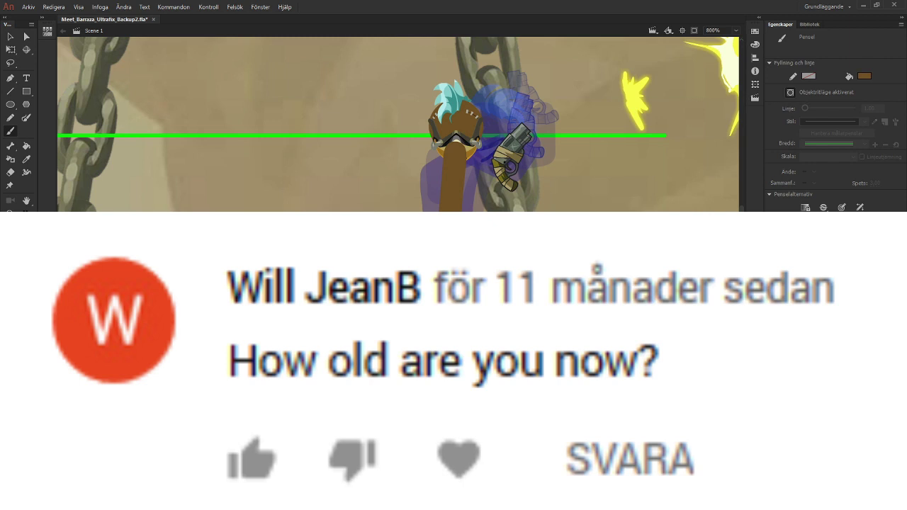
# Paint the front leg on frame 443 behind its onion-skinned position, redoing the stroke after comparing with frame 442
pyautogui.moveTo(454, 228); pyautogui.dragTo(484, 316)
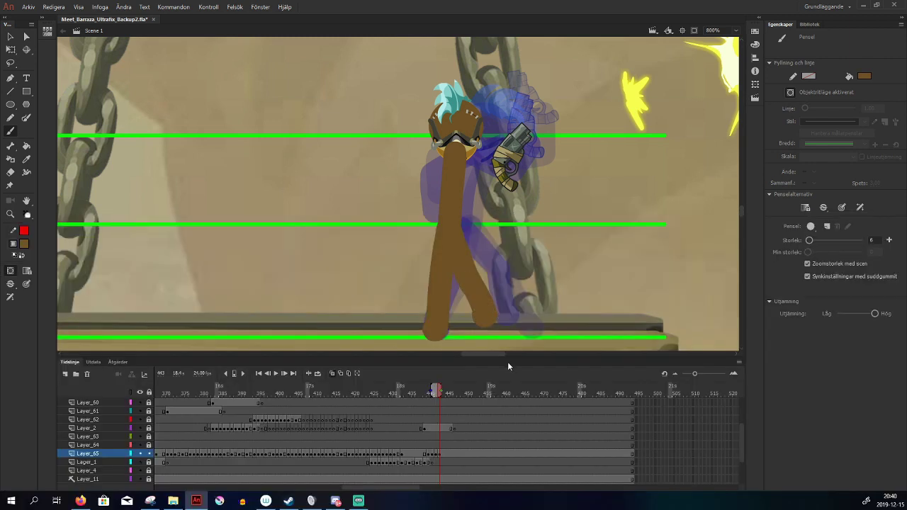
pyautogui.hotkey('ctrl', 'z')
pyautogui.press(',')
pyautogui.press('.')
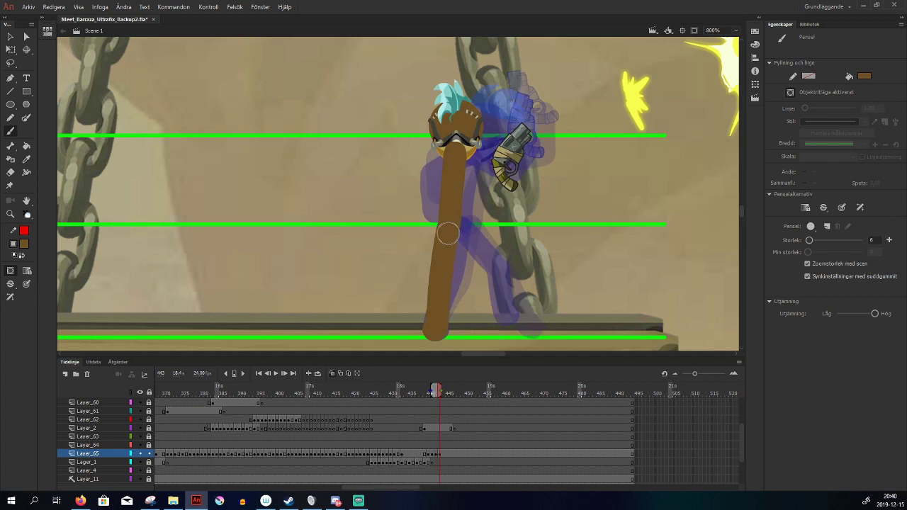
pyautogui.press('.')
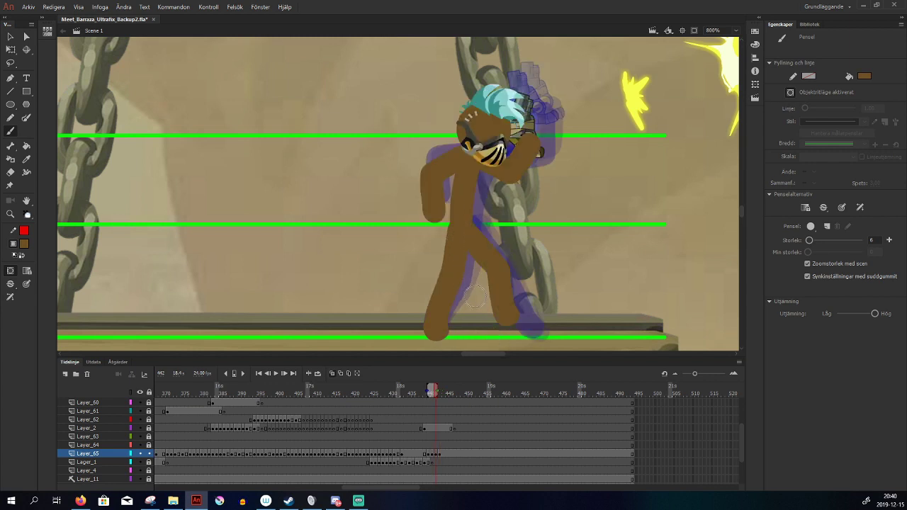
pyautogui.press(',')
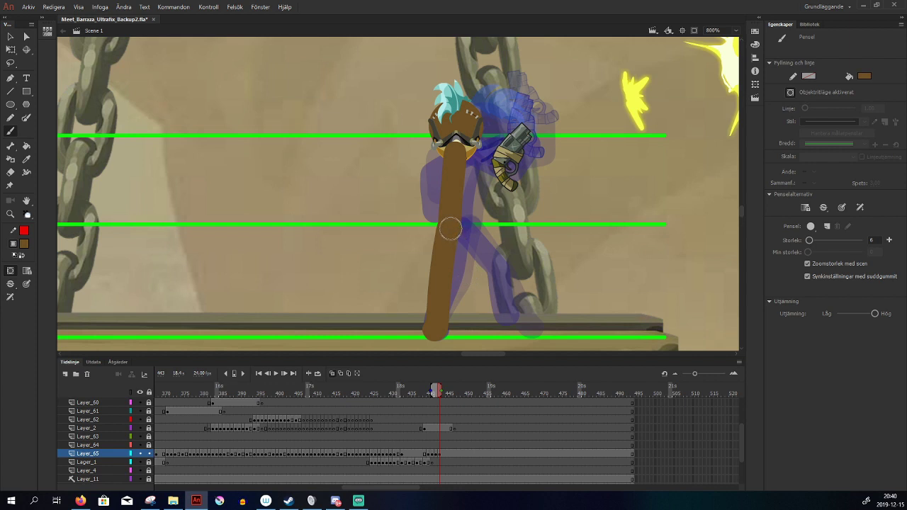
pyautogui.moveTo(451, 228); pyautogui.dragTo(485, 305)
pyautogui.hotkey('ctrl', 'z')
pyautogui.moveTo(469, 264); pyautogui.dragTo(488, 318)
# Compare the leg positions on frame 443 with those on frames 441 and 442
pyautogui.press(',')
pyautogui.press(',')
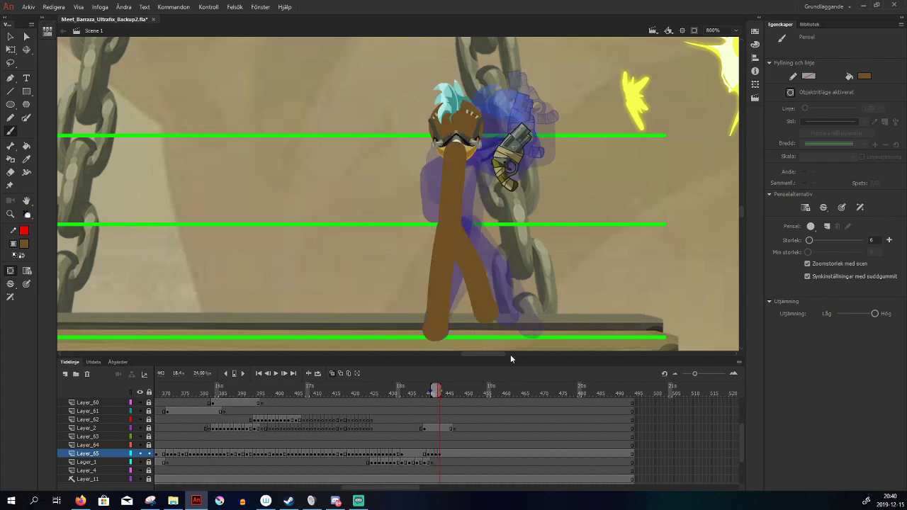
pyautogui.press('.')
pyautogui.press('.')
pyautogui.press(',')
pyautogui.press(',')
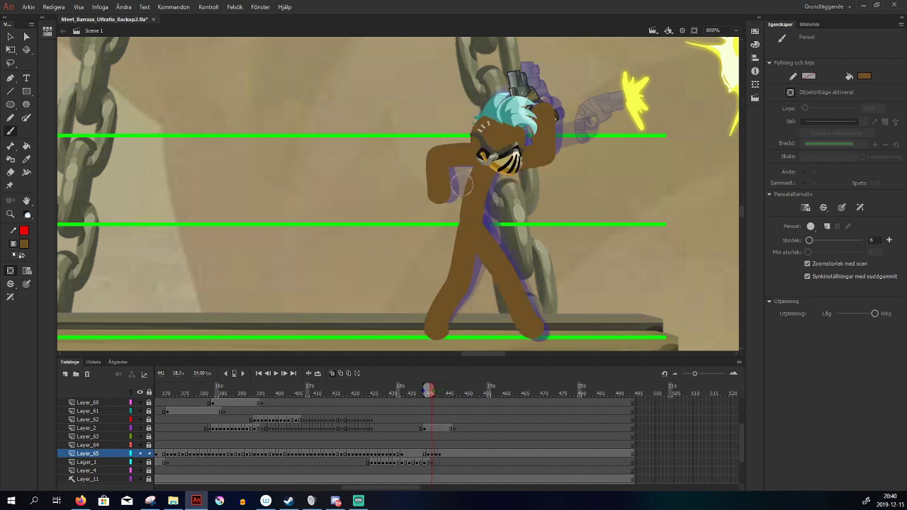
pyautogui.press('.')
pyautogui.press('.')
# Paint the hanging rear arm and the bent front arm reaching up to the gun grip on frame 443
pyautogui.moveTo(455, 154)
pyautogui.mouseDown()
pyautogui.moveTo(427, 181)
pyautogui.moveTo(419, 213)
pyautogui.mouseUp()
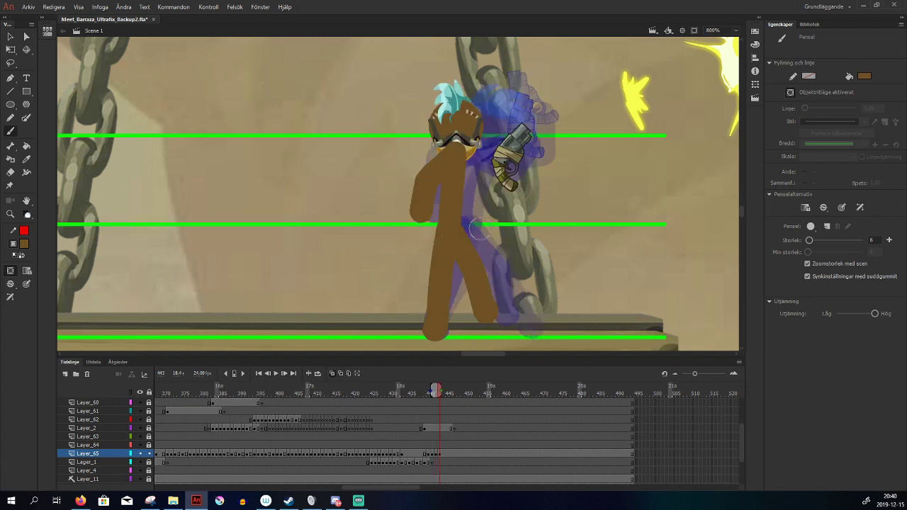
pyautogui.moveTo(458, 157)
pyautogui.mouseDown()
pyautogui.moveTo(488, 188)
pyautogui.moveTo(507, 180)
pyautogui.mouseUp()
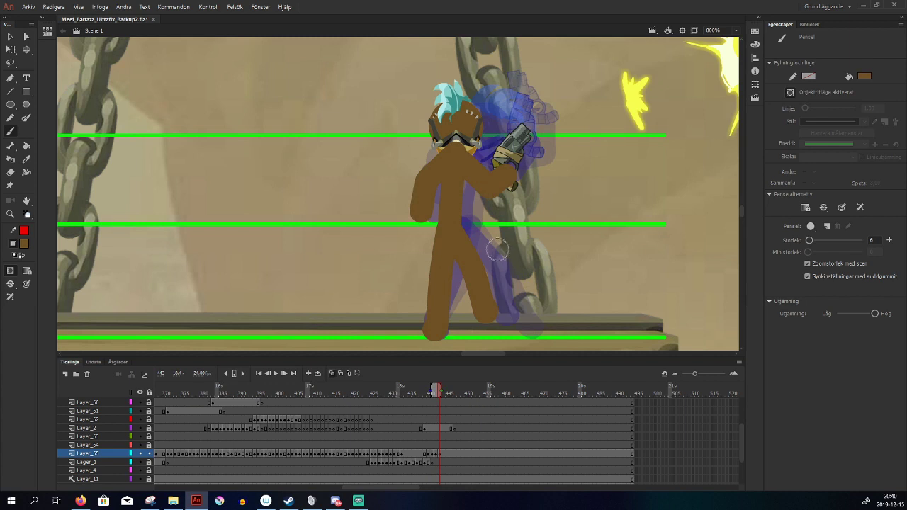
# Bring the head in front of the body strokes on frame 443 and compare with the previous frame
pyautogui.press('v')
pyautogui.click(464, 148)
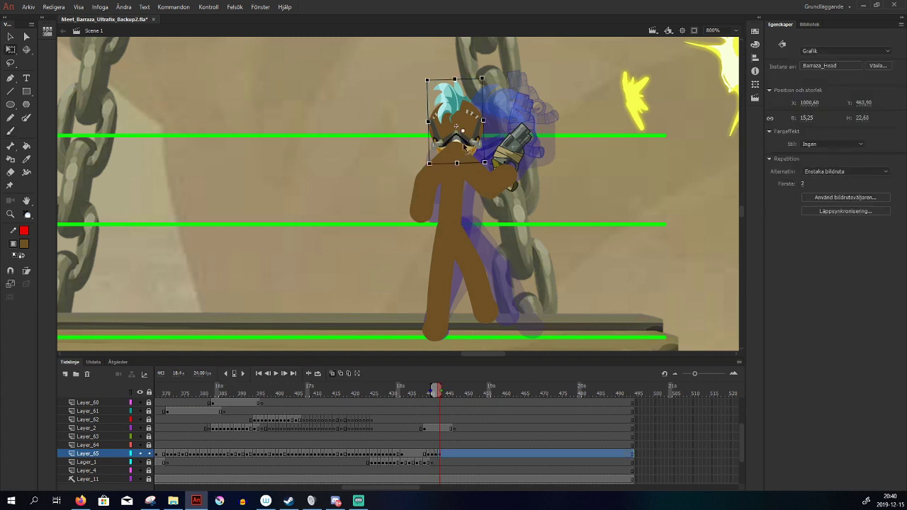
pyautogui.hotkey('ctrl', 'shift', 'Up')
pyautogui.press(',')
pyautogui.press('.')
pyautogui.click(529, 278)
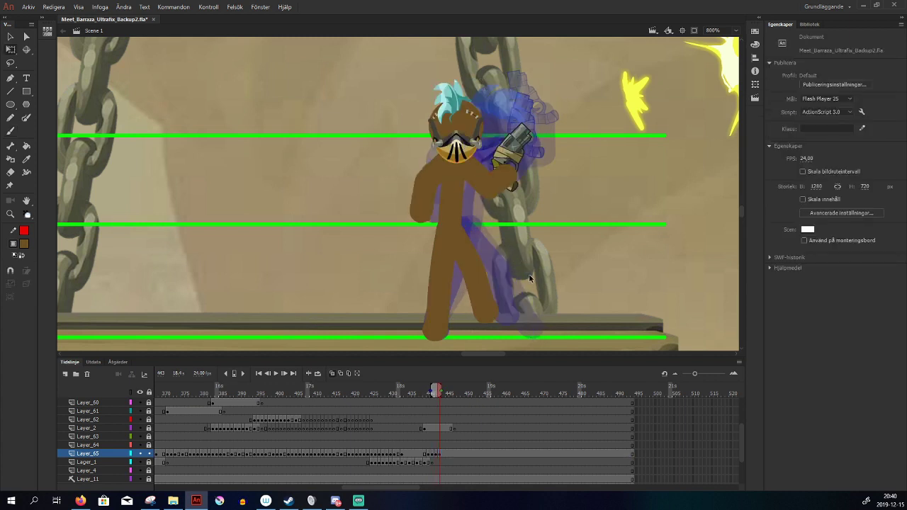
# Compare frame 443 with the preceding frames and raise the head slightly above the shoulders
pyautogui.press(',')
pyautogui.press(',')
pyautogui.press(',')
pyautogui.press('.')
pyautogui.press('.')
pyautogui.press('.')
pyautogui.click(462, 136)
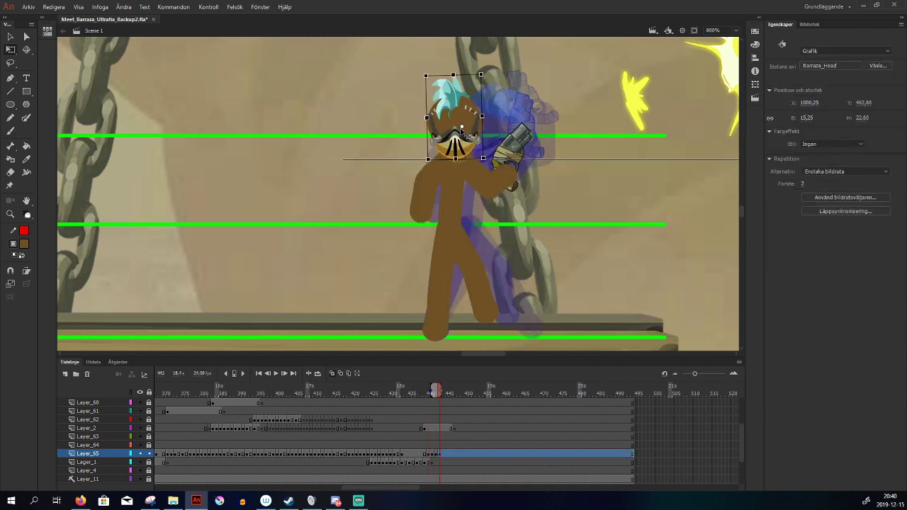
pyautogui.click(494, 254)
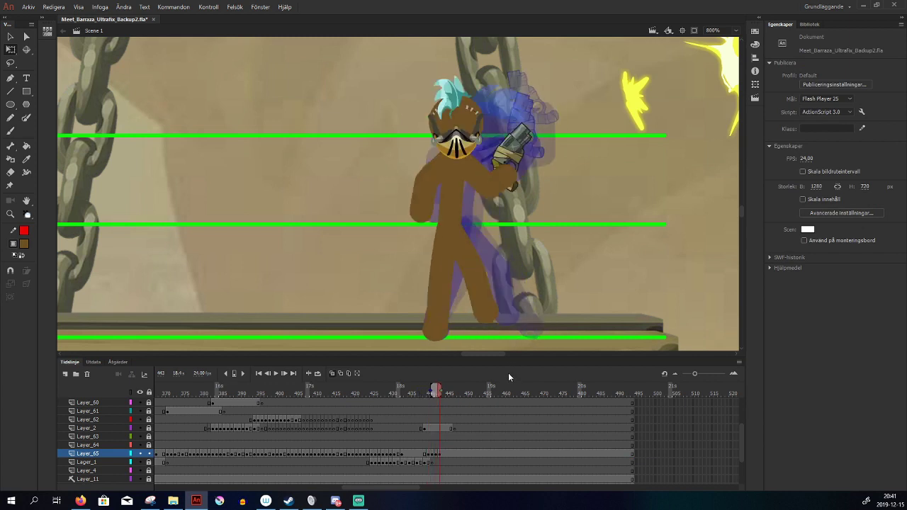
# Insert a keyframe on frame 444 of Layer_65 and delete the copied body strokes, keeping the head and gun
pyautogui.press('.')
pyautogui.press('F6')
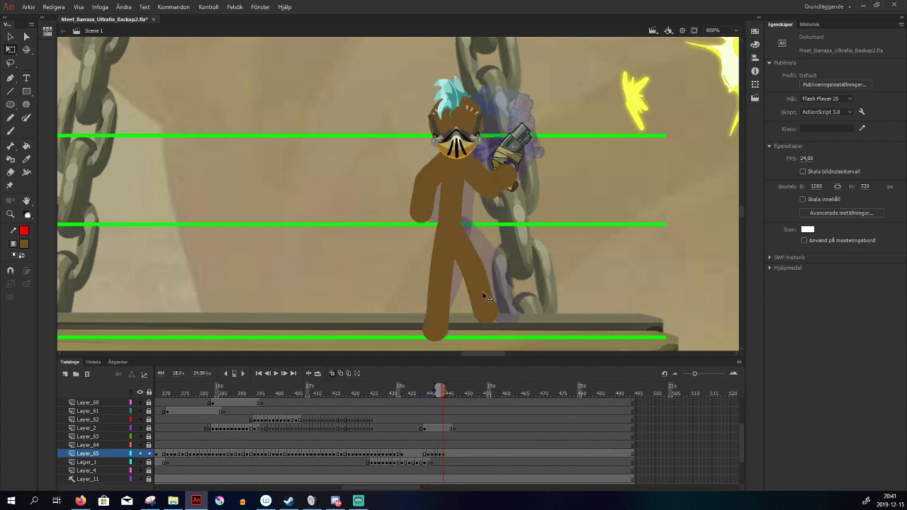
pyautogui.click(467, 256)
pyautogui.press('Delete')
# Shift the head farther backward on frame 444, set its first displayed symbol frame to 3, and adjust its tilt
pyautogui.moveTo(462, 142); pyautogui.dragTo(431, 125)
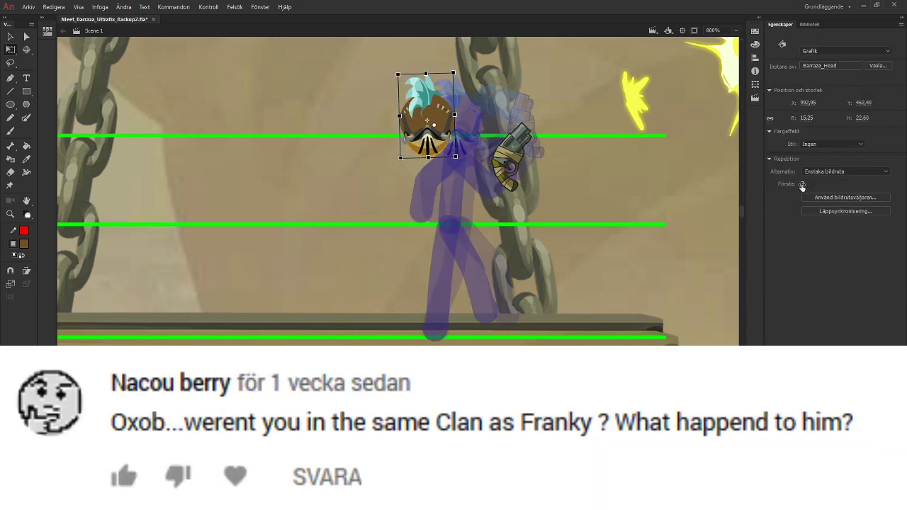
pyautogui.moveTo(802, 186); pyautogui.dragTo(799, 196)
pyautogui.click(580, 264)
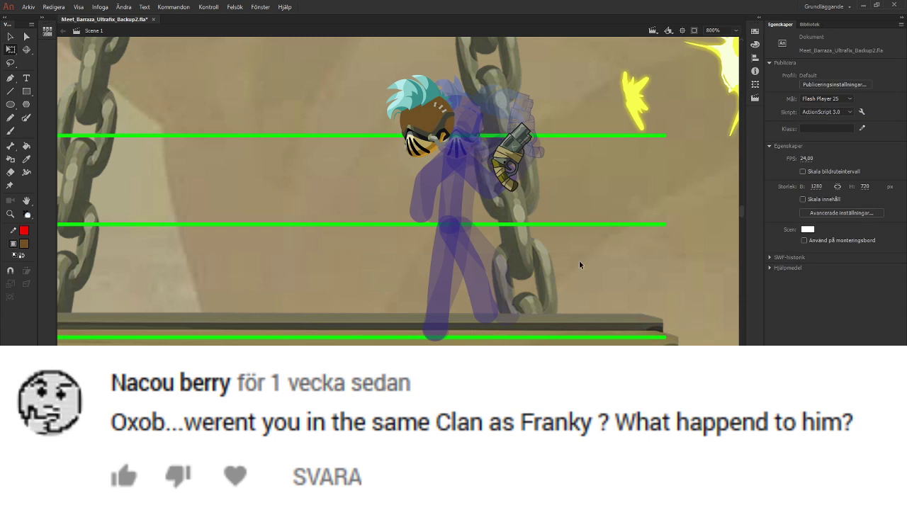
pyautogui.click(437, 141)
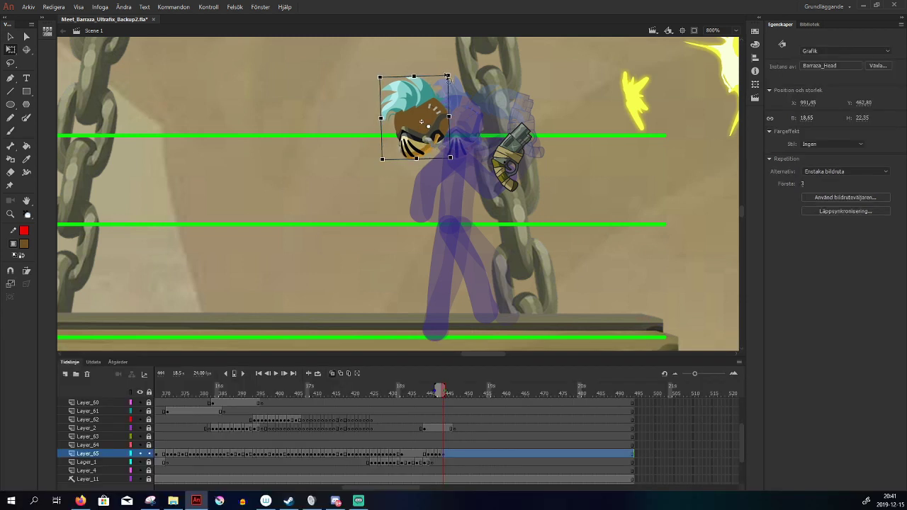
pyautogui.moveTo(454, 75); pyautogui.dragTo(452, 76)
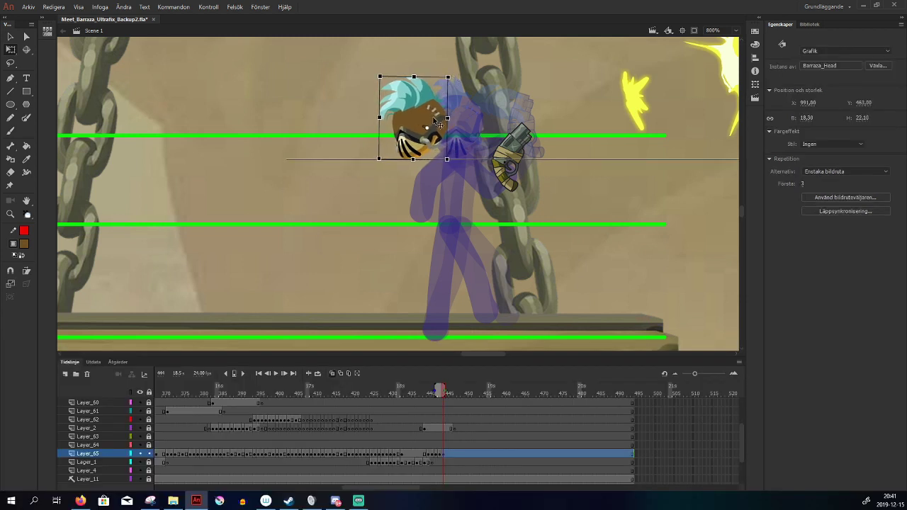
pyautogui.click(520, 249)
# Flip the gun horizontally on frame 444 and place it at chest height, rotated so the barrel points backward
pyautogui.moveTo(512, 179); pyautogui.dragTo(479, 194)
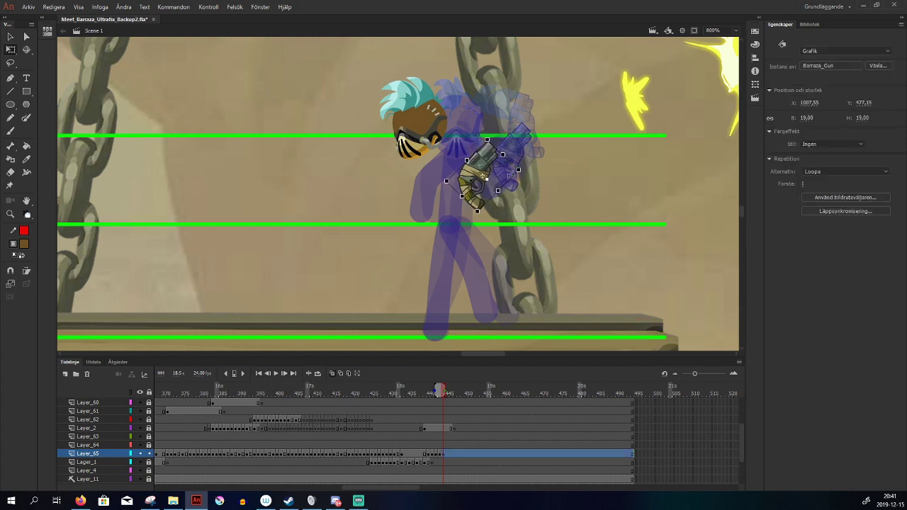
pyautogui.rightClick(480, 171)
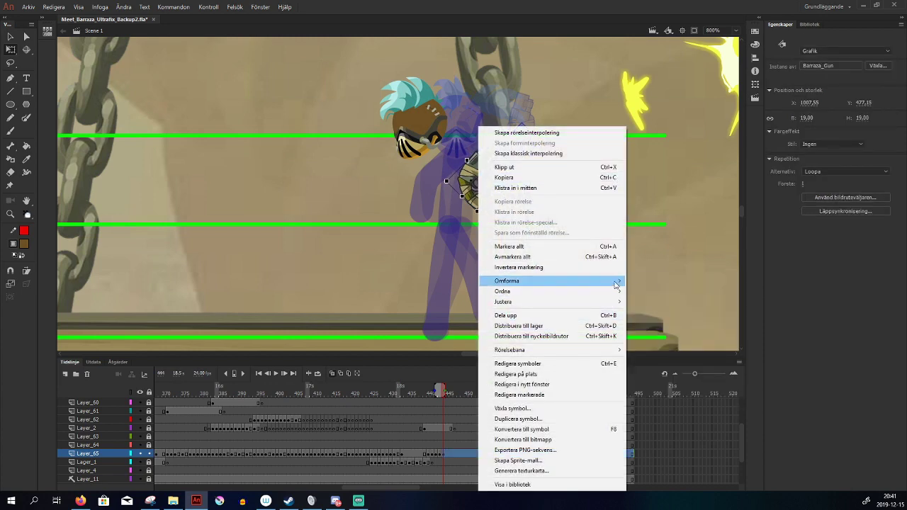
pyautogui.moveTo(616, 283)
pyautogui.click(670, 383)
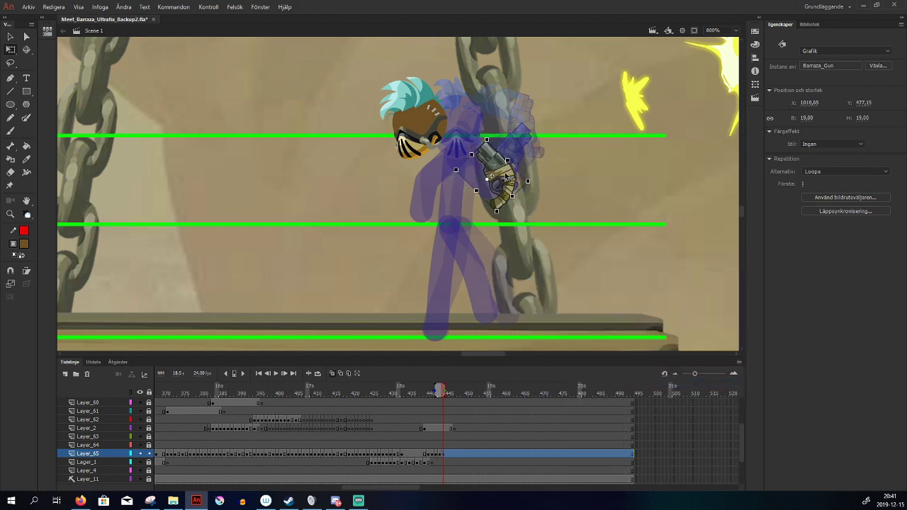
pyautogui.moveTo(507, 177); pyautogui.dragTo(474, 204)
pyautogui.click(456, 209)
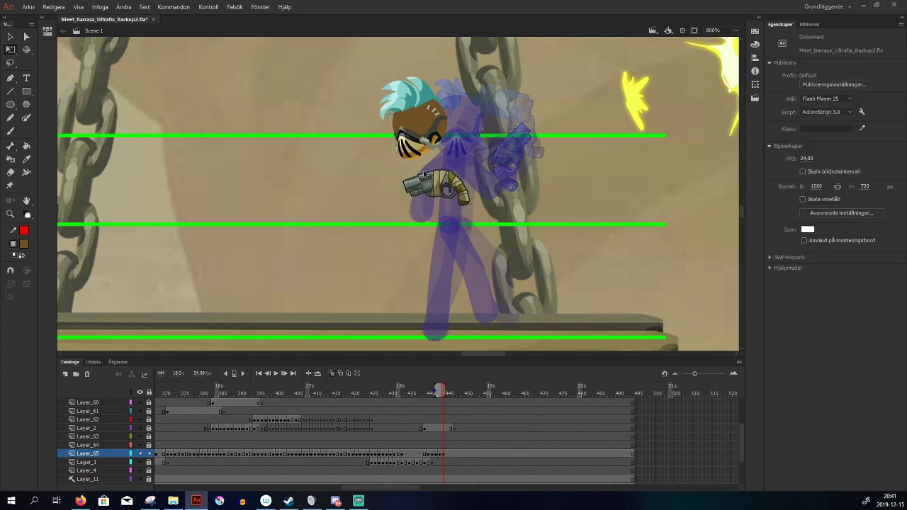
# Paint a brown torso from the head to the hip on frame 444 and shift both head and torso slightly backward
pyautogui.press('b')
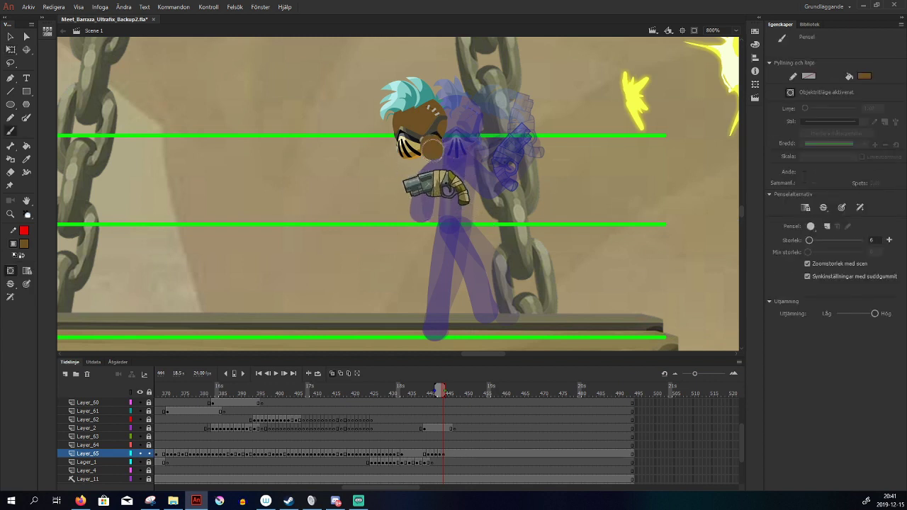
pyautogui.moveTo(433, 149); pyautogui.dragTo(441, 227)
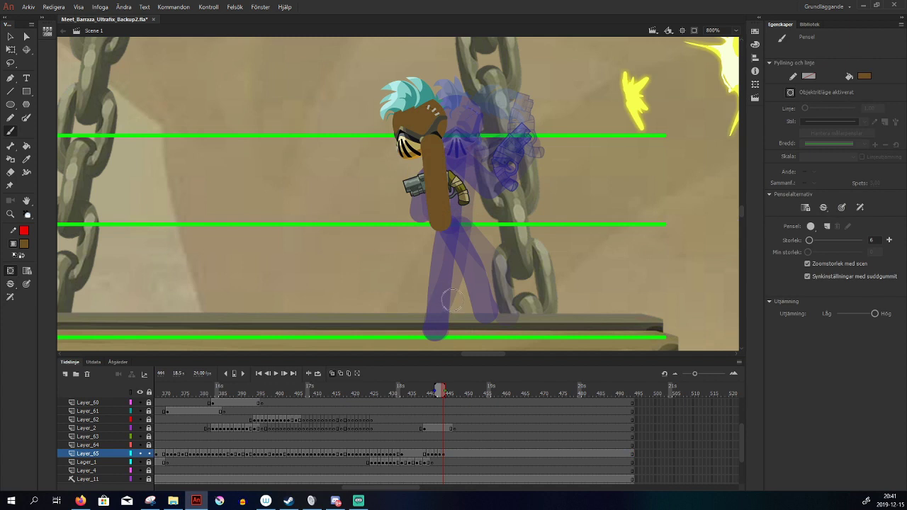
pyautogui.press('v')
pyautogui.click(417, 118)
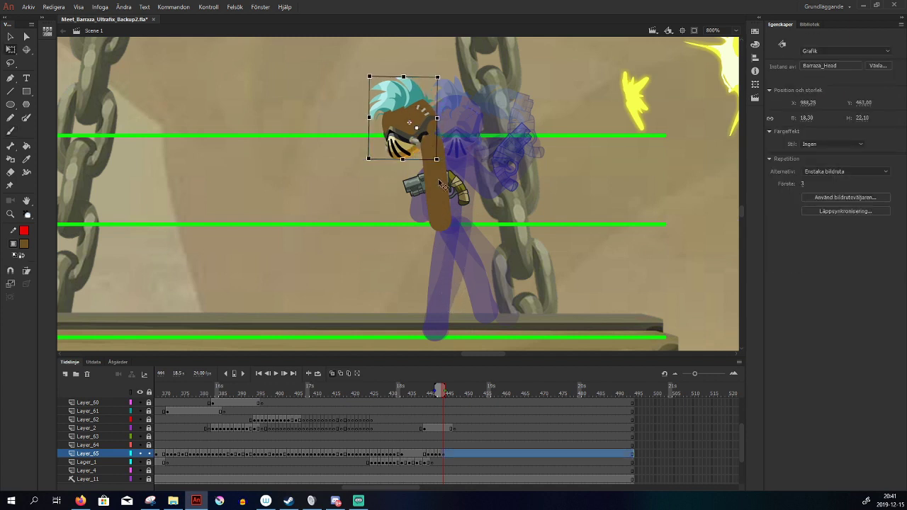
pyautogui.click(442, 218)
pyautogui.press('Left')
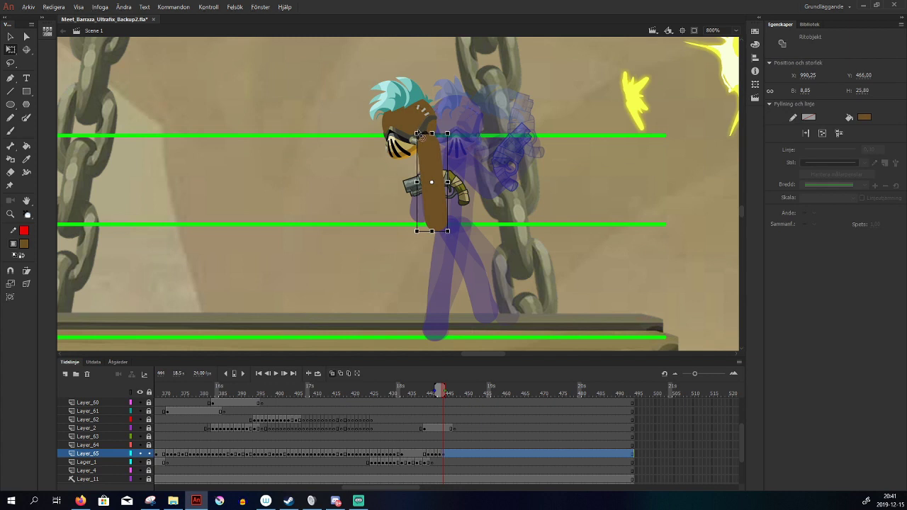
pyautogui.moveTo(422, 135); pyautogui.dragTo(417, 134)
pyautogui.click(475, 239)
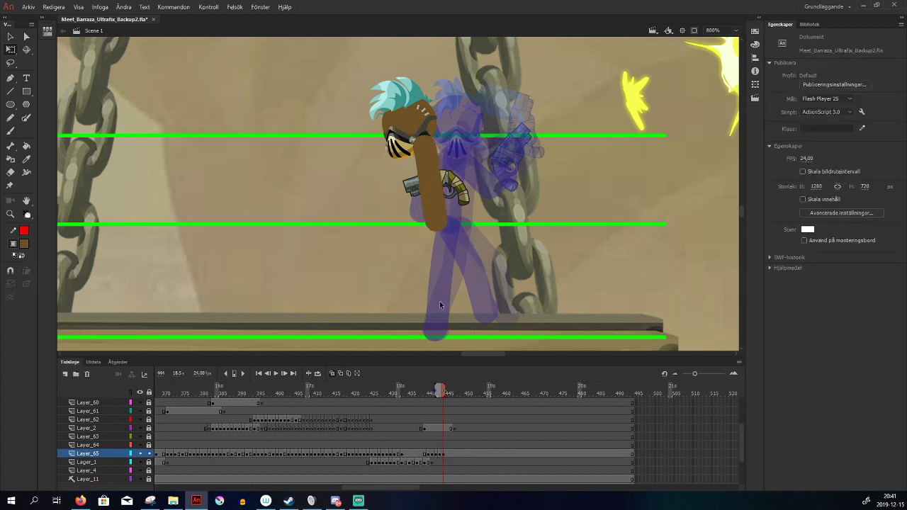
# Nudge the head and torso a little farther backward, and tilt the gun barrel-down in front of the torso
pyautogui.hotkey('ctrl', 'a')
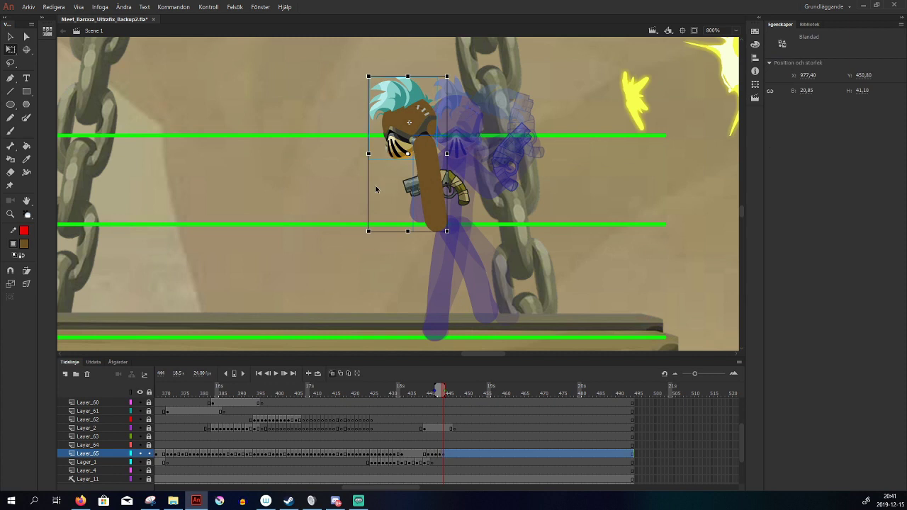
pyautogui.click(475, 244)
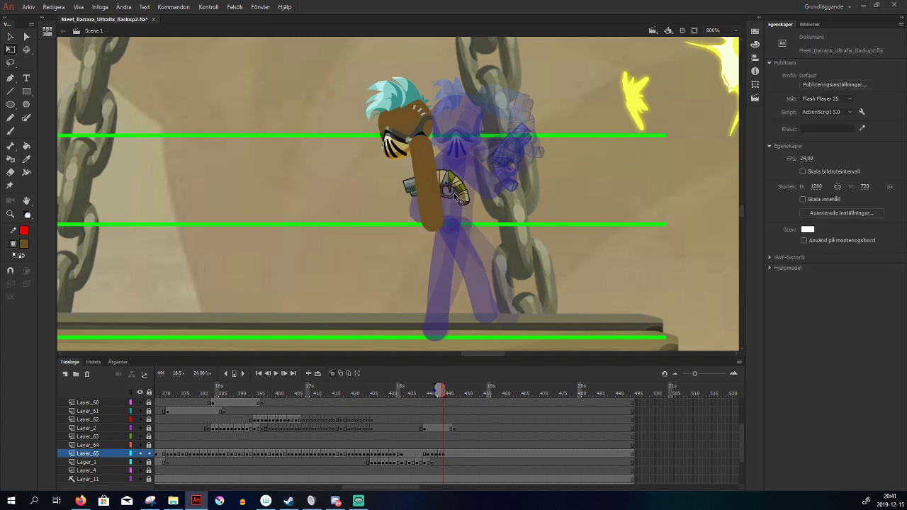
pyautogui.click(462, 198)
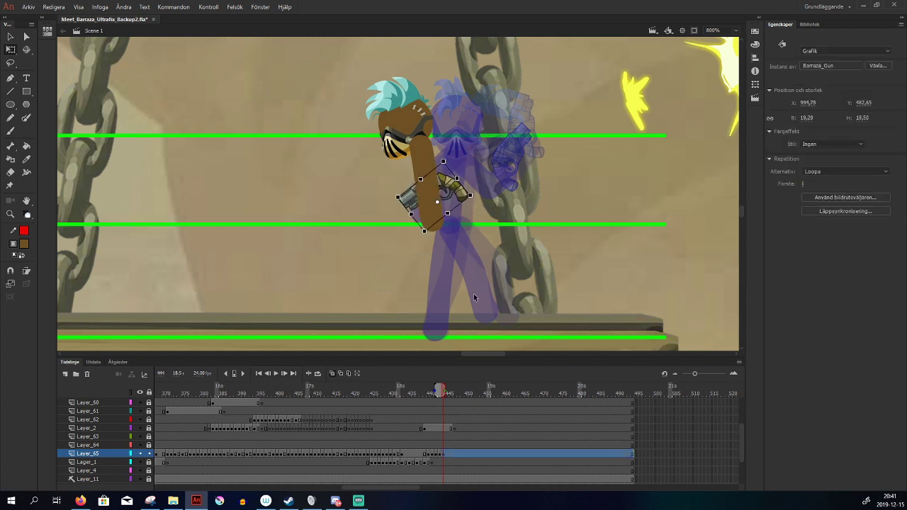
pyautogui.hotkey('ctrl', 'shift', 'Up')
# Paint a straight supporting leg to the ground line and a second leg bent at the knee on frame 444
pyautogui.press('b')
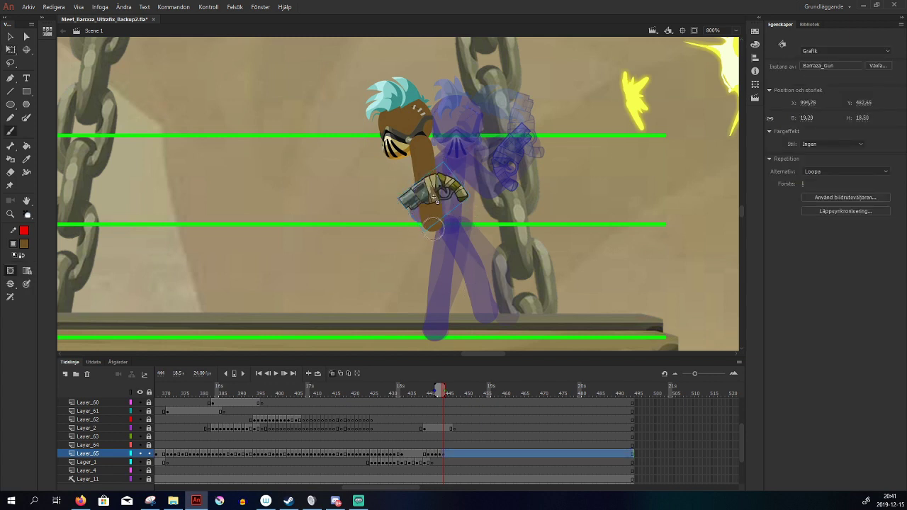
pyautogui.moveTo(431, 224); pyautogui.dragTo(434, 333)
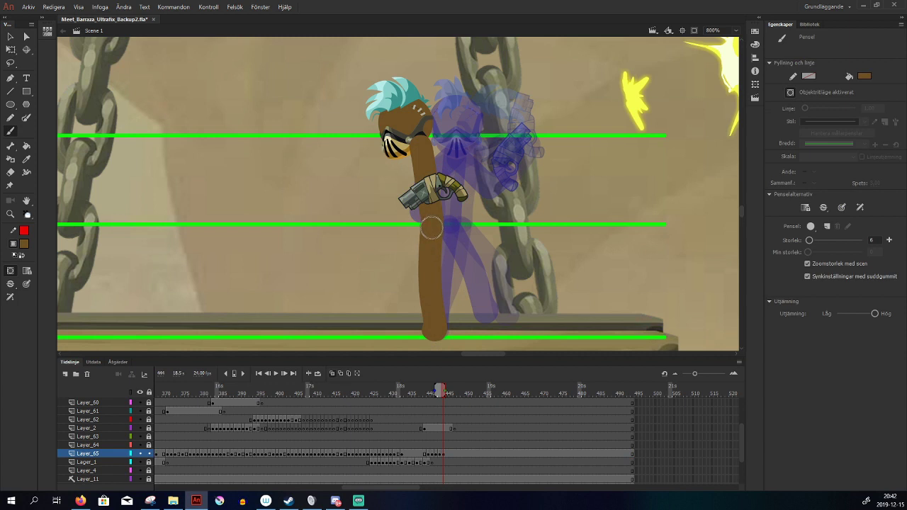
pyautogui.moveTo(432, 228)
pyautogui.mouseDown()
pyautogui.moveTo(426, 268)
pyautogui.moveTo(455, 306)
pyautogui.mouseUp()
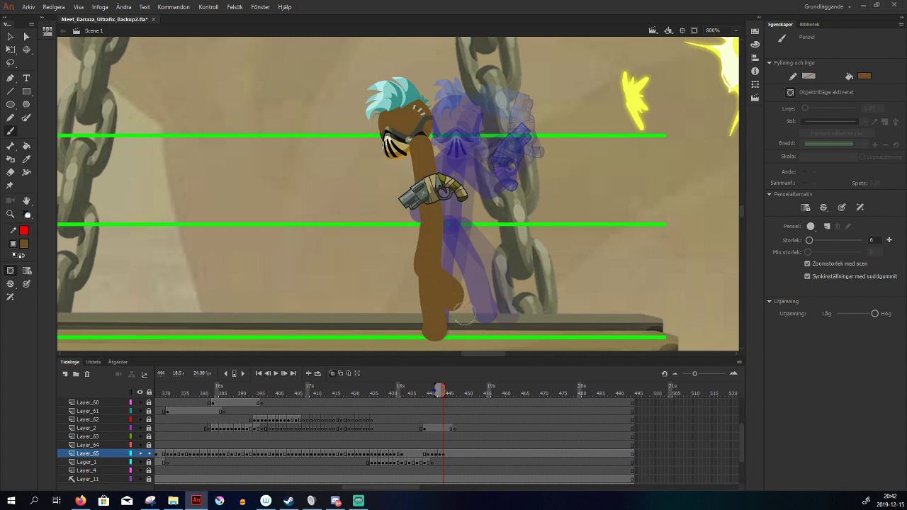
pyautogui.hotkey('ctrl', 'z')
pyautogui.moveTo(431, 219)
pyautogui.mouseDown()
pyautogui.moveTo(421, 274)
pyautogui.moveTo(453, 309)
pyautogui.mouseUp()
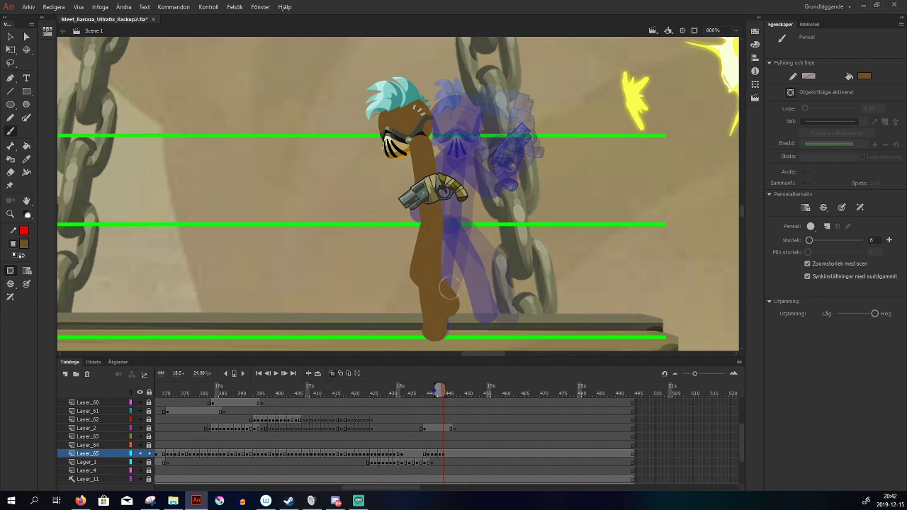
# Paint one arm hanging down and the other bent toward the gun grip, checking the pose against frames 442 and 443
pyautogui.press(',')
pyautogui.press('.')
pyautogui.press(',')
pyautogui.press(',')
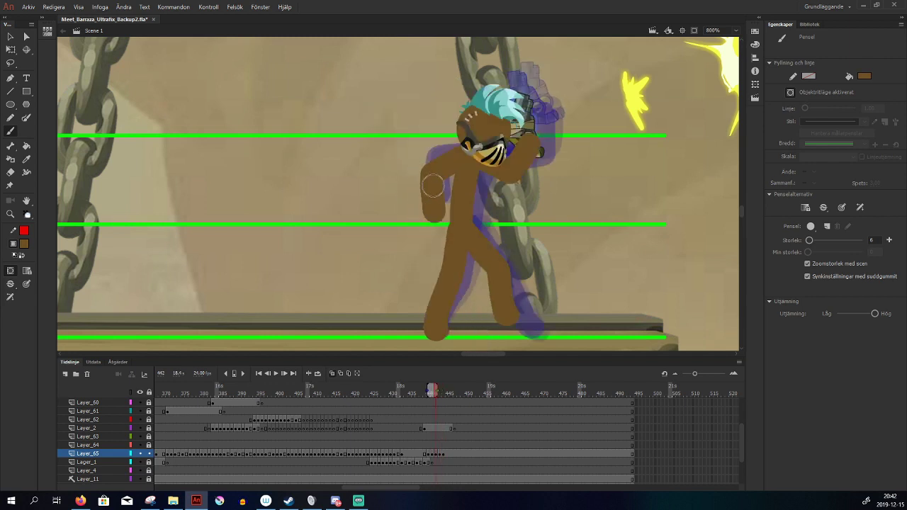
pyautogui.press('.')
pyautogui.press('.')
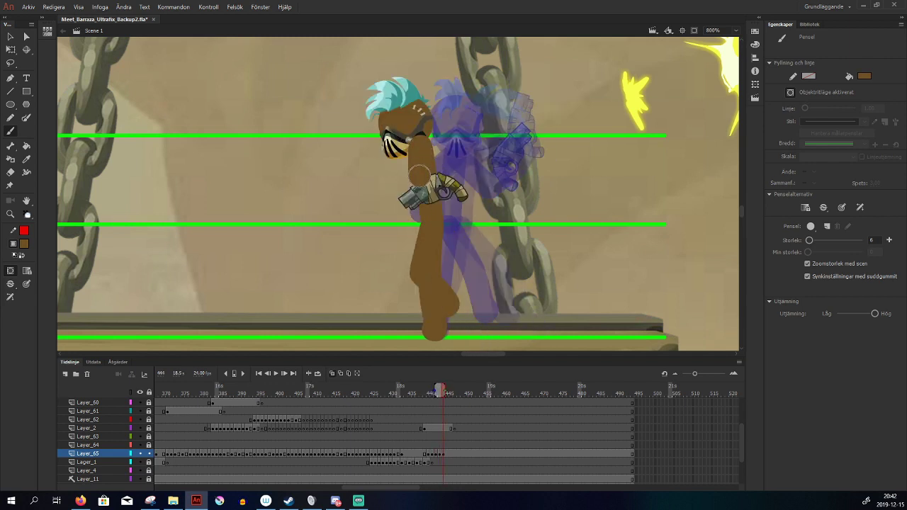
pyautogui.moveTo(420, 175); pyautogui.dragTo(410, 223)
pyautogui.press(',')
pyautogui.press('.')
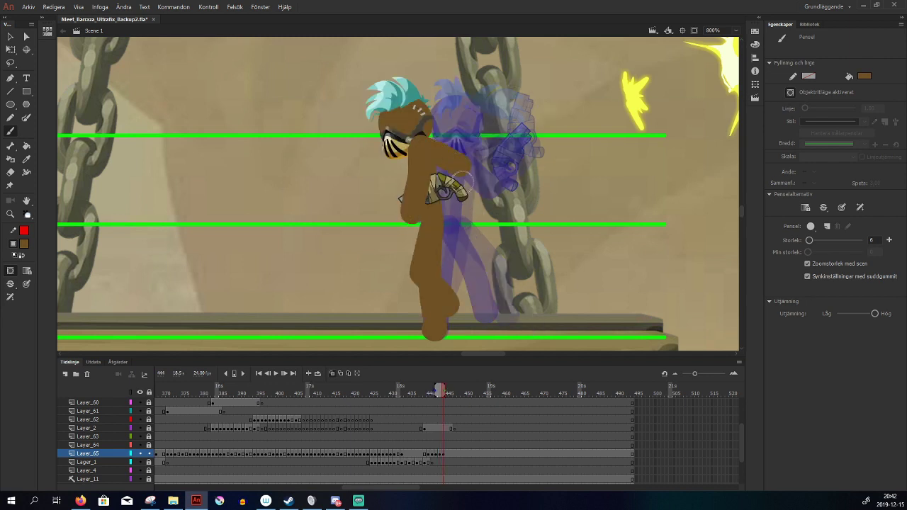
pyautogui.moveTo(462, 178)
pyautogui.mouseDown()
pyautogui.moveTo(461, 163)
pyautogui.moveTo(452, 190)
pyautogui.mouseUp()
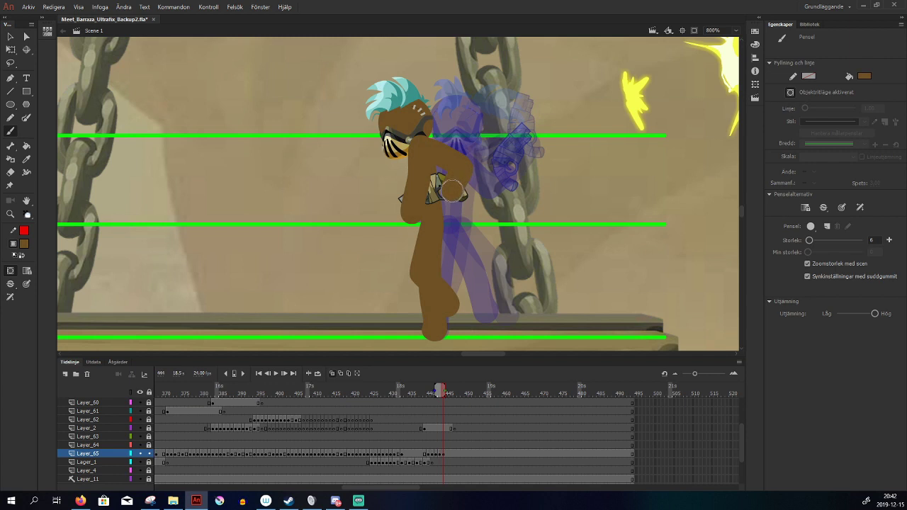
pyautogui.press(',')
pyautogui.press('.')
# Bring the gun with its gripping forearm to the front, and place the head in front of the torso
pyautogui.press('v')
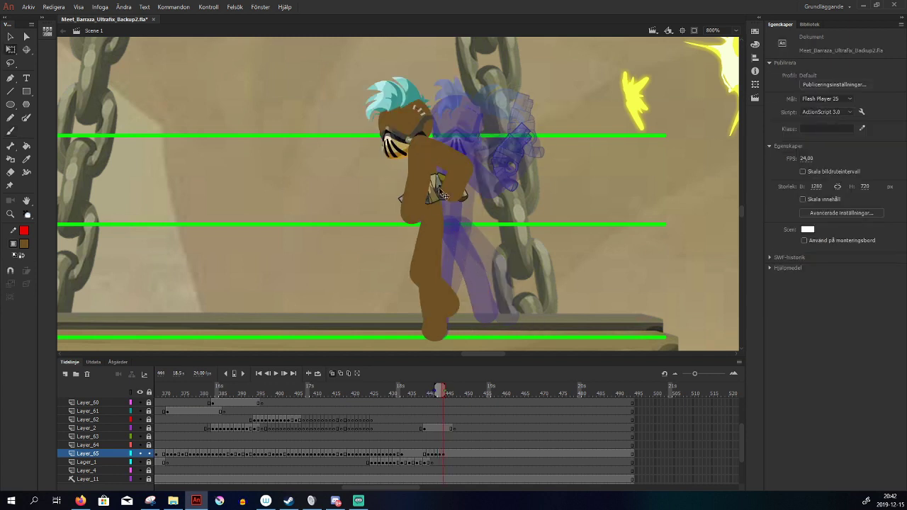
pyautogui.click(437, 188)
pyautogui.keyDown('shift'); pyautogui.click(453, 195); pyautogui.keyUp('shift')
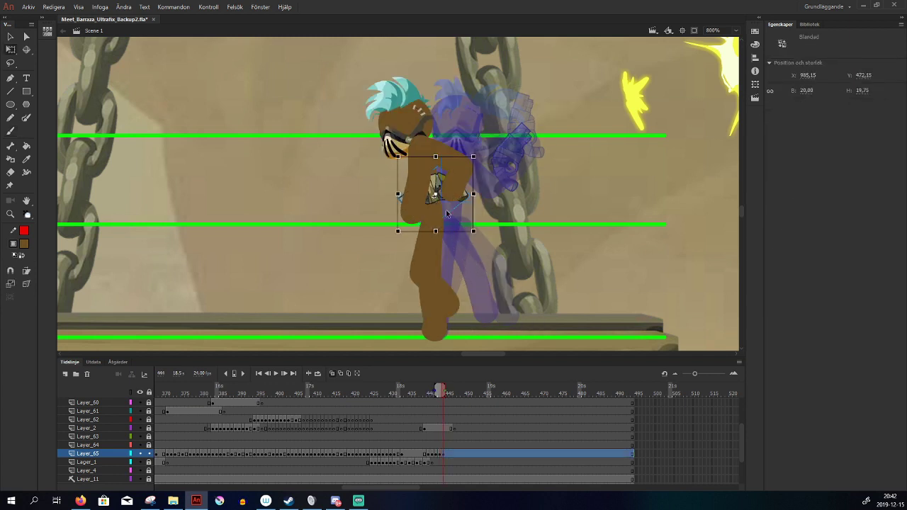
pyautogui.hotkey('ctrl', 'shift', 'Up')
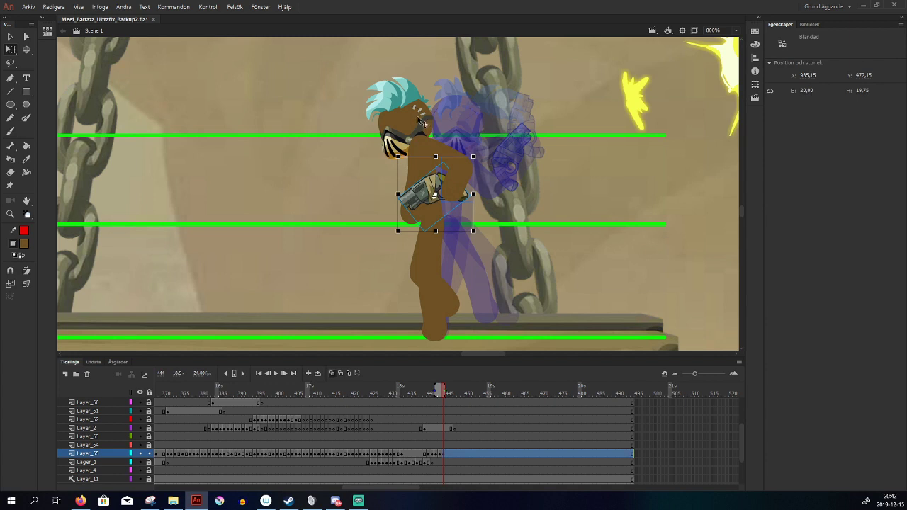
pyautogui.click(423, 124)
pyautogui.press('Escape')
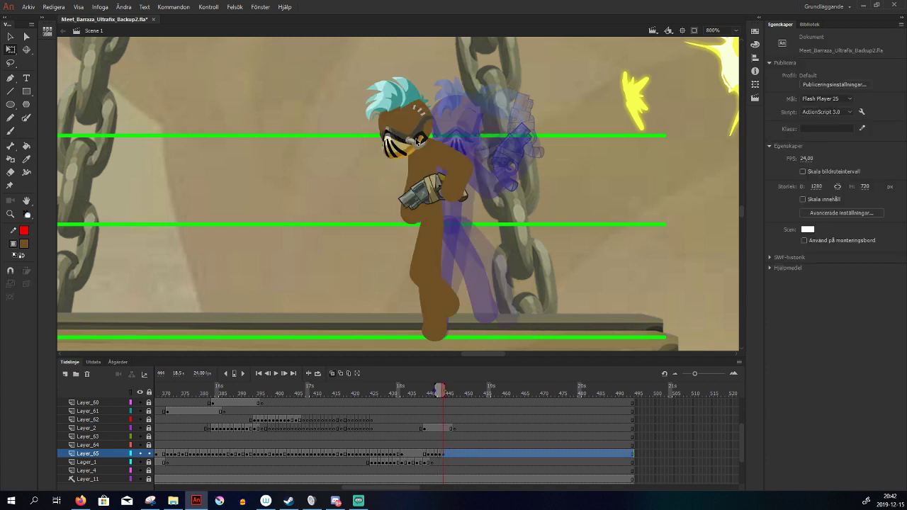
pyautogui.click(523, 305)
pyautogui.press('.')
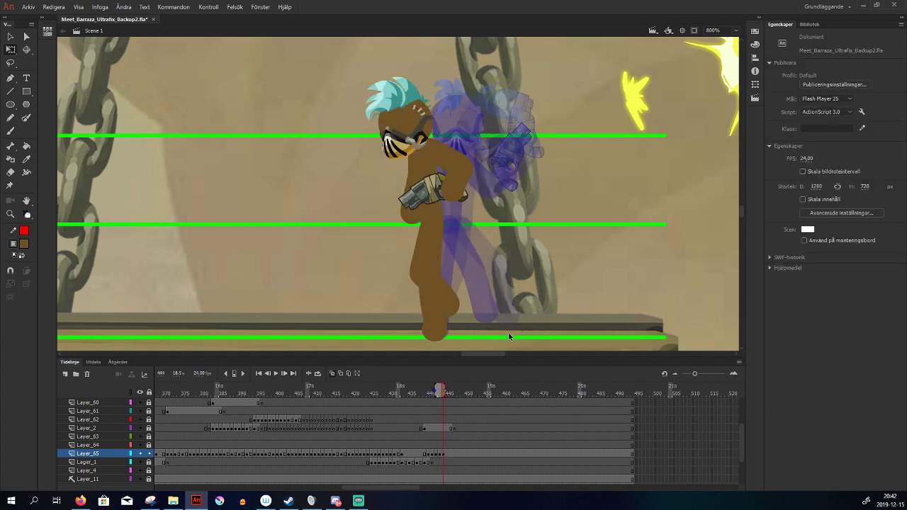
# Insert a keyframe on frame 445 of Layer_65 and delete the copied legs, torso and arms, keeping the head and gun
pyautogui.moveTo(419, 392); pyautogui.dragTo(443, 404)
pyautogui.moveTo(434, 390); pyautogui.dragTo(444, 408)
pyautogui.click(448, 461)
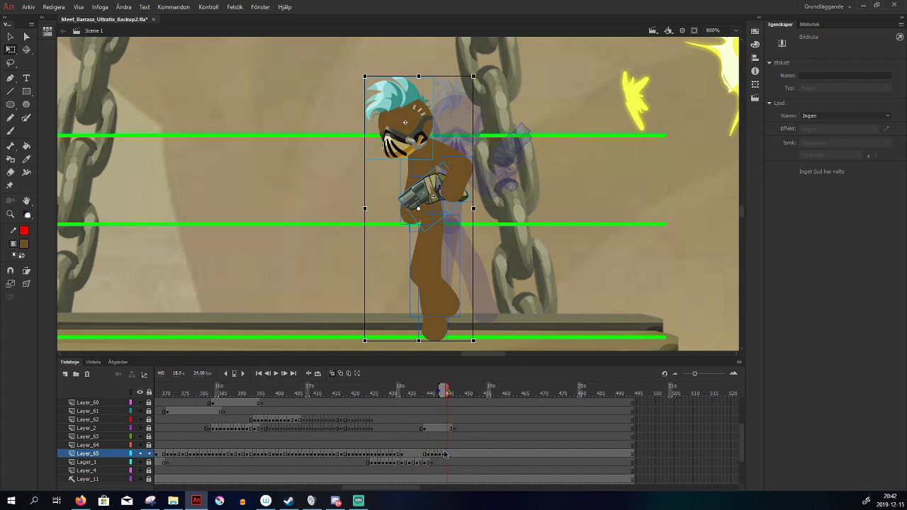
pyautogui.press('F6')
pyautogui.moveTo(401, 264); pyautogui.dragTo(449, 303)
pyautogui.press('Delete')
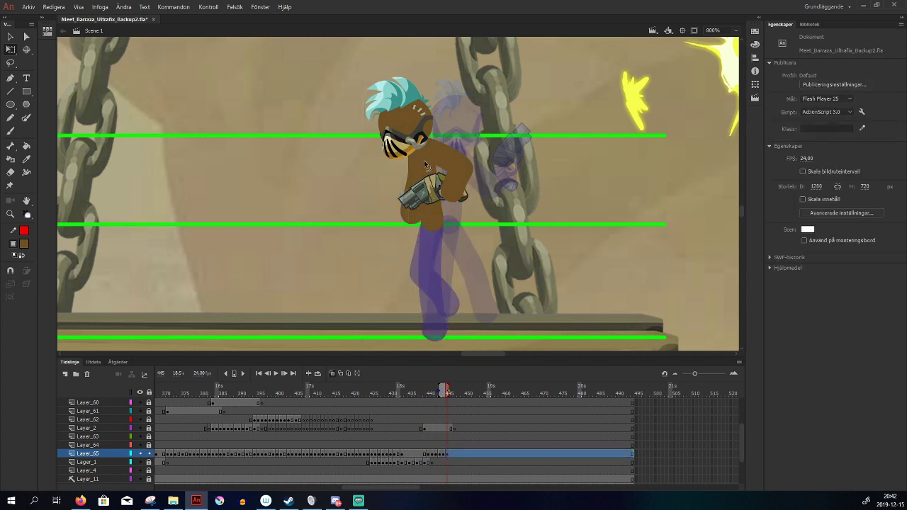
pyautogui.click(426, 170)
pyautogui.press('Delete')
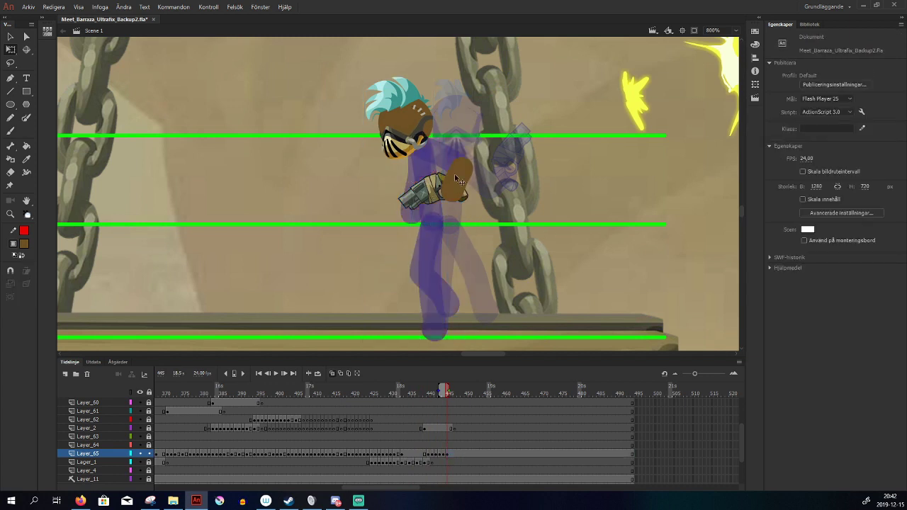
pyautogui.click(459, 181)
pyautogui.press('Delete')
# Move the head on frame 445 farther in the direction it faces and tilt it slightly downward
pyautogui.click(390, 139)
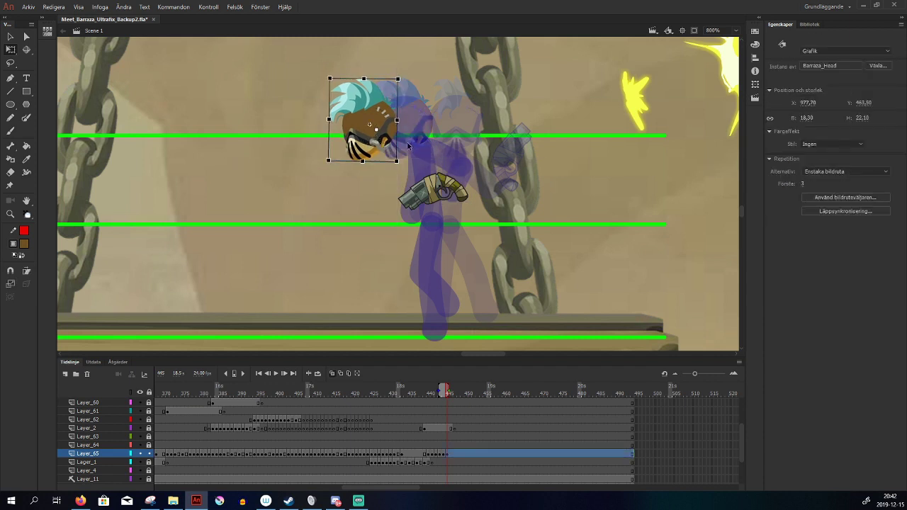
pyautogui.moveTo(402, 83); pyautogui.dragTo(407, 87)
pyautogui.moveTo(388, 123); pyautogui.dragTo(383, 126)
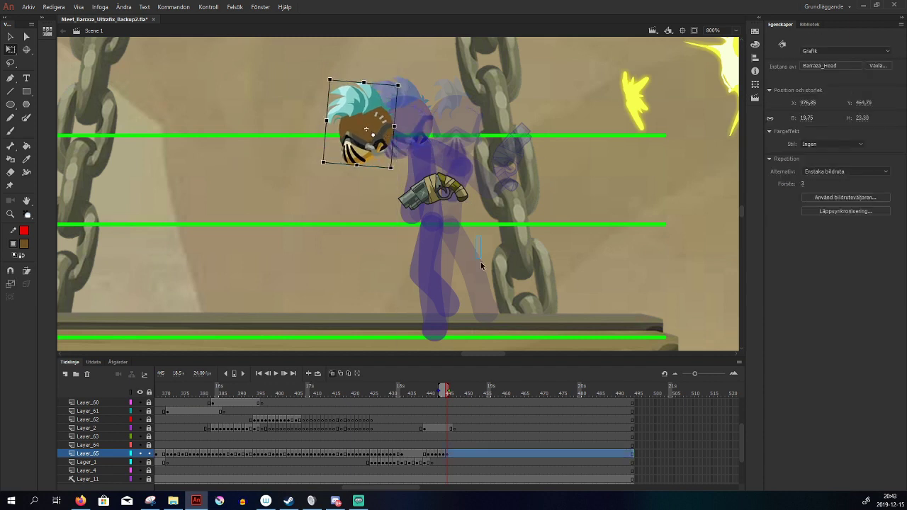
pyautogui.click(480, 262)
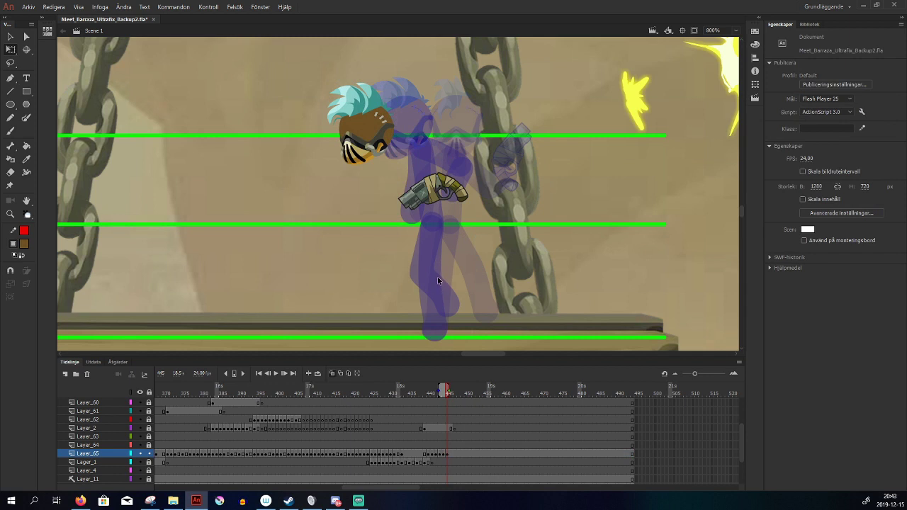
# Move the gun beneath the head with its barrel nearly level, and fine-tune the head's tilt
pyautogui.moveTo(451, 200); pyautogui.dragTo(397, 219)
pyautogui.click(446, 248)
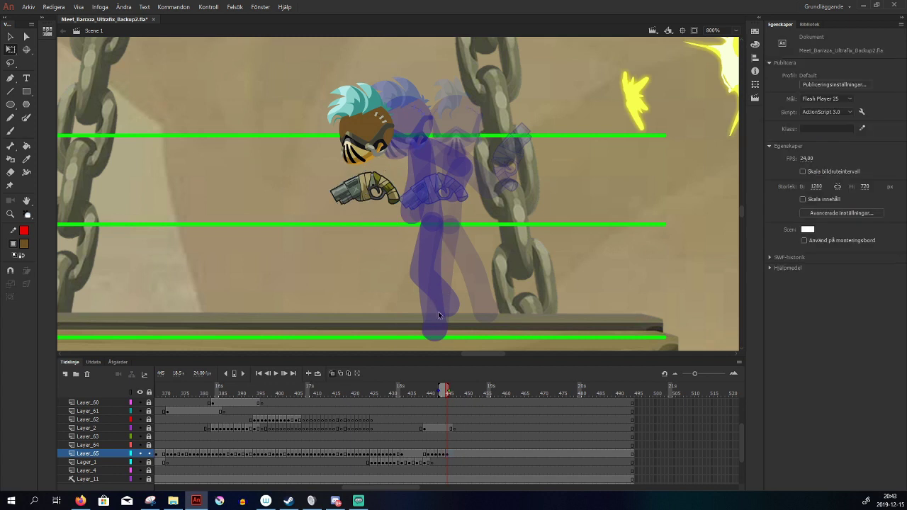
pyautogui.click(380, 133)
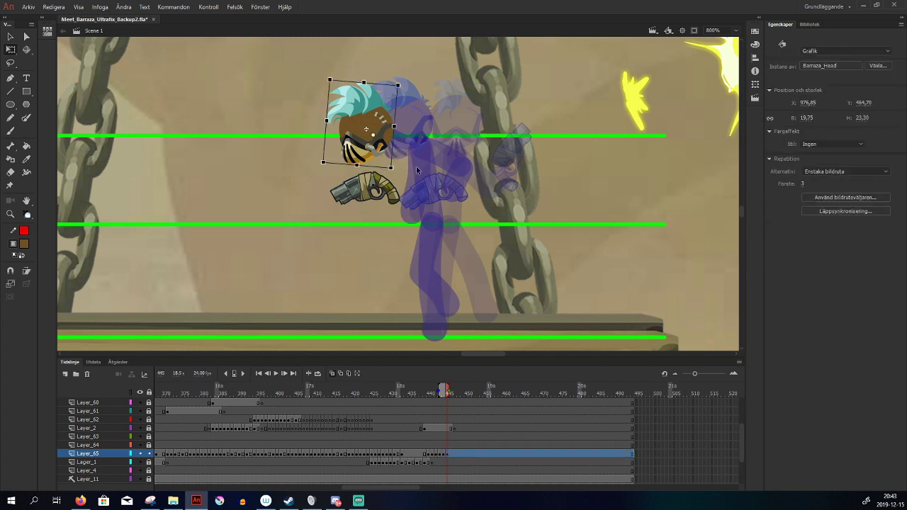
pyautogui.moveTo(396, 177); pyautogui.dragTo(401, 175)
# Paint a leaning torso from the head to the hip, continuing into a straight trailing leg reaching the ground line
pyautogui.press('b')
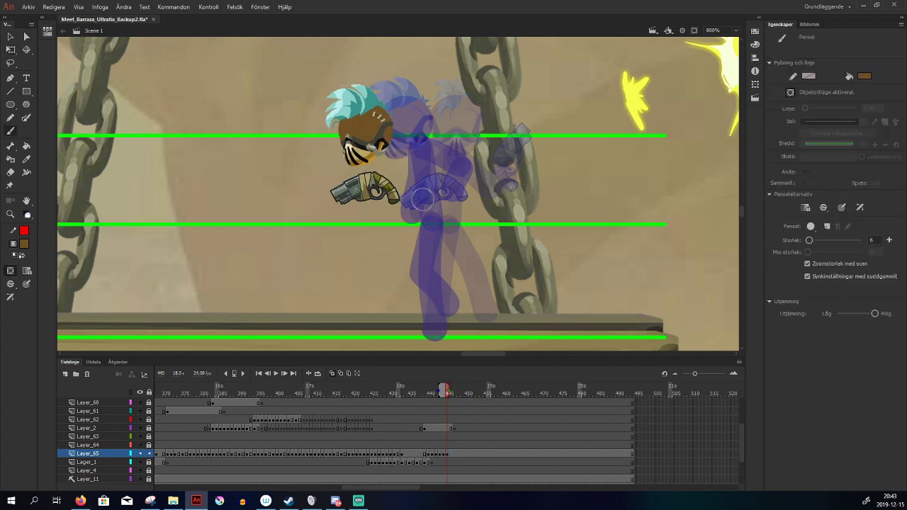
pyautogui.moveTo(380, 140); pyautogui.dragTo(409, 221)
pyautogui.hotkey('ctrl', 'z')
pyautogui.moveTo(381, 145); pyautogui.dragTo(409, 214)
pyautogui.hotkey('ctrl', 'z')
pyautogui.moveTo(381, 140); pyautogui.dragTo(435, 330)
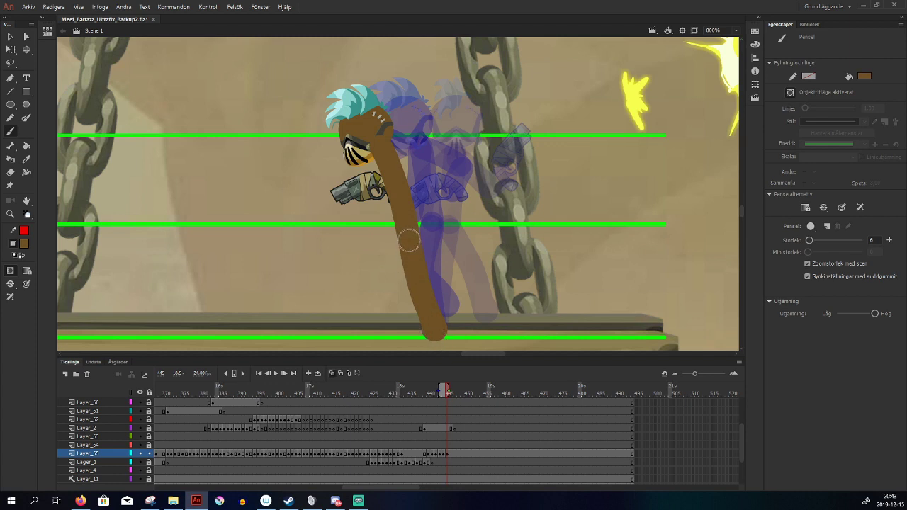
# Paint the forward leg bent at the knee from the hip on frame 445, and compare the pose with frames 443 and 444
pyautogui.moveTo(410, 216)
pyautogui.mouseDown()
pyautogui.moveTo(377, 272)
pyautogui.moveTo(399, 297)
pyautogui.mouseUp()
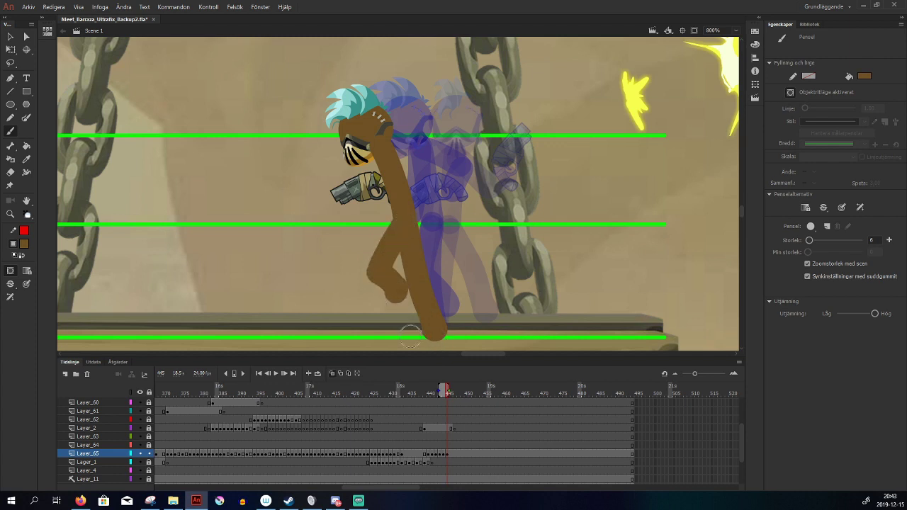
pyautogui.hotkey('ctrl', 'z')
pyautogui.moveTo(398, 224)
pyautogui.mouseDown()
pyautogui.moveTo(372, 268)
pyautogui.moveTo(396, 324)
pyautogui.mouseUp()
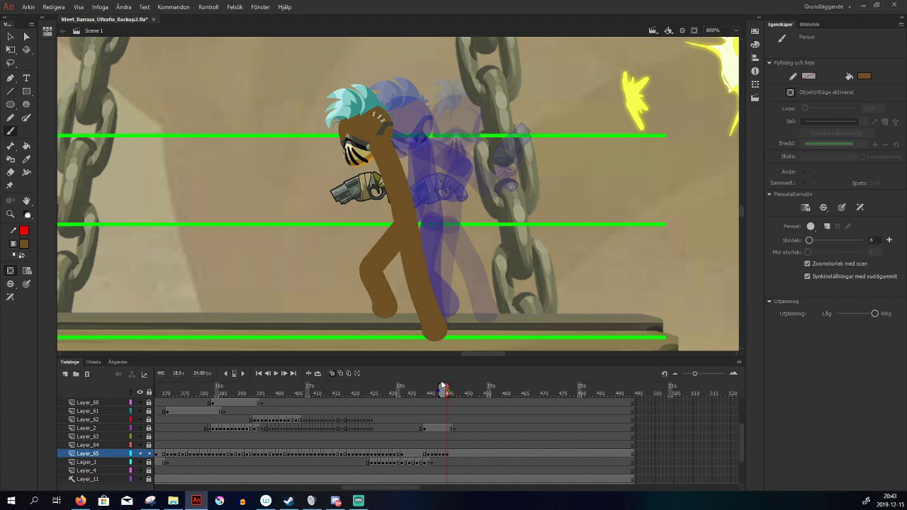
pyautogui.press(',')
pyautogui.press(',')
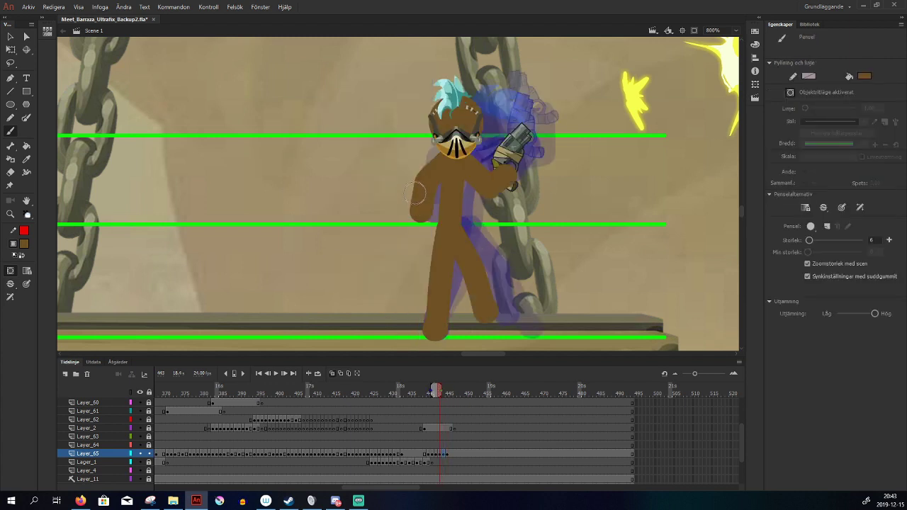
pyautogui.press('.')
pyautogui.press('.')
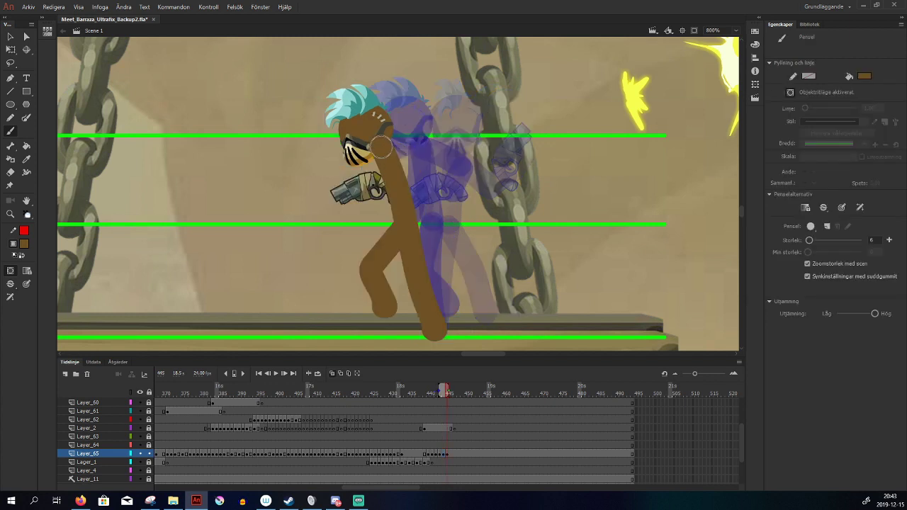
# Paint the near arm bent at the elbow on frame 445, from the shoulder to the gun grip, and layer it with the gun
pyautogui.moveTo(381, 147)
pyautogui.mouseDown()
pyautogui.moveTo(406, 171)
pyautogui.moveTo(393, 185)
pyautogui.moveTo(386, 220)
pyautogui.mouseUp()
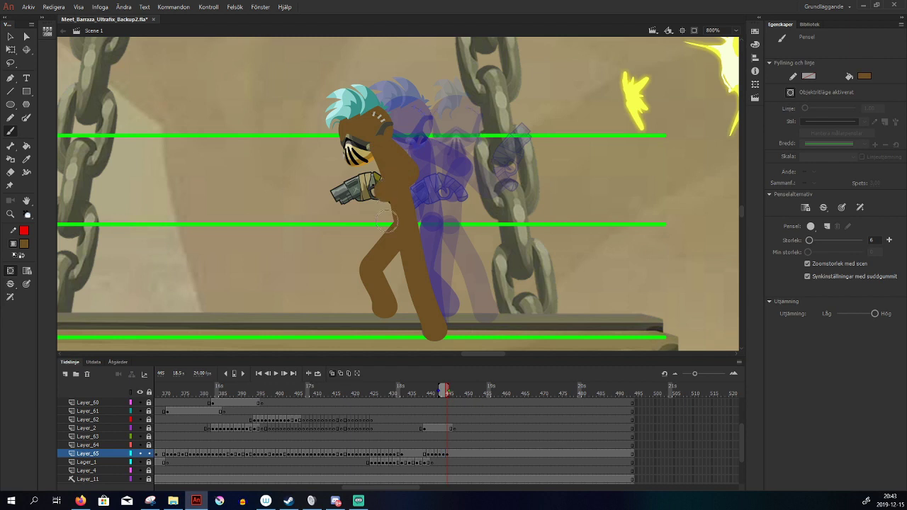
pyautogui.press('.')
pyautogui.press('v')
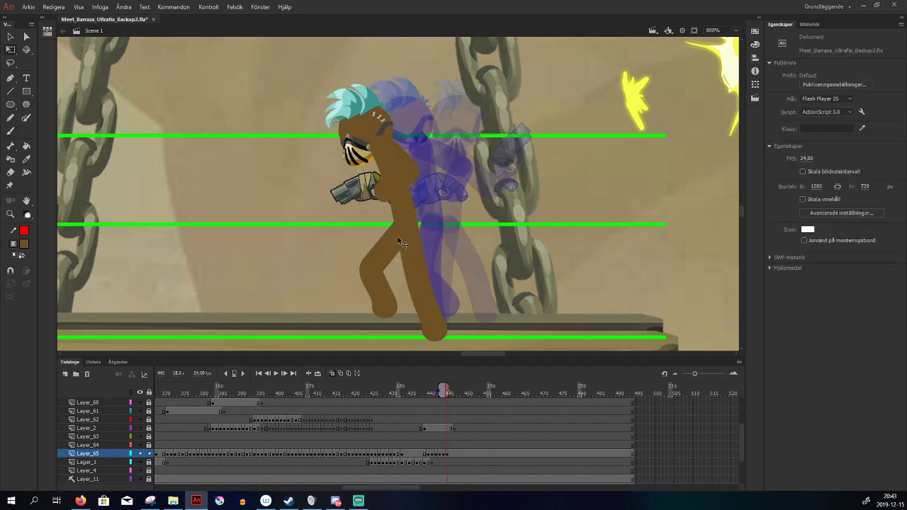
pyautogui.click(379, 199)
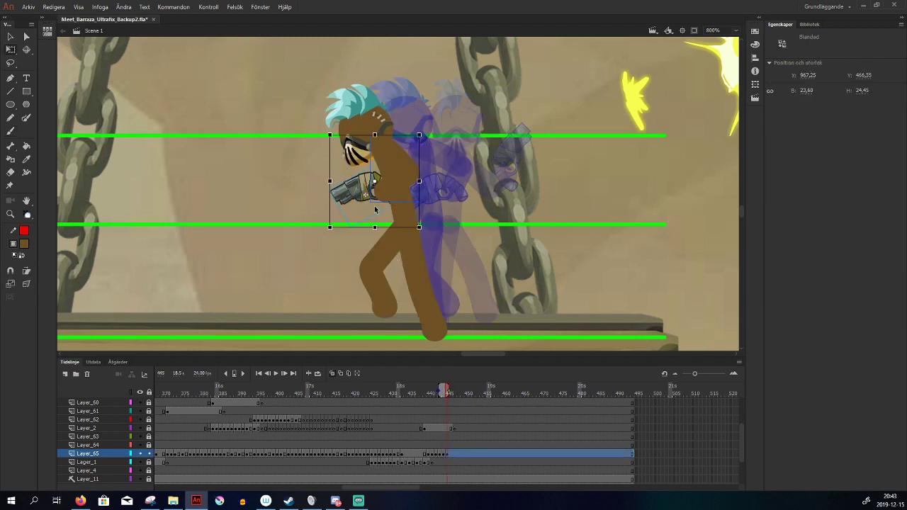
pyautogui.press('.')
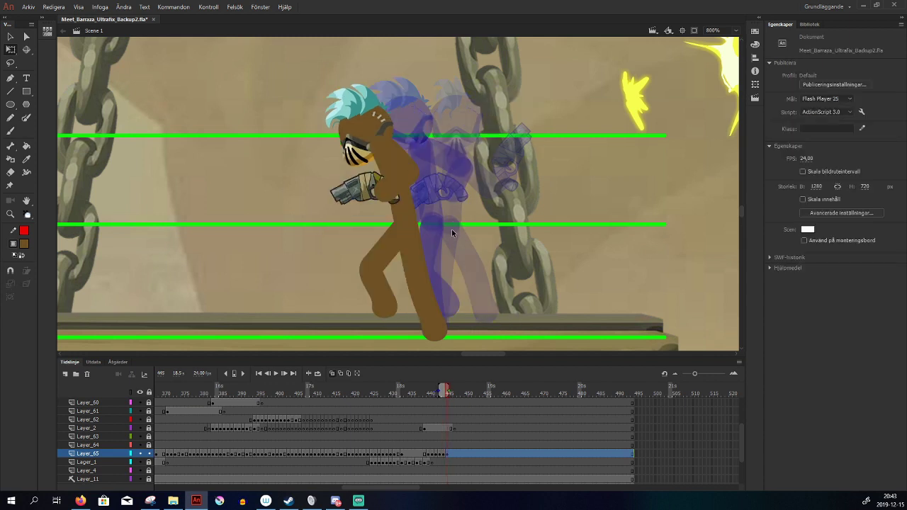
pyautogui.press('b')
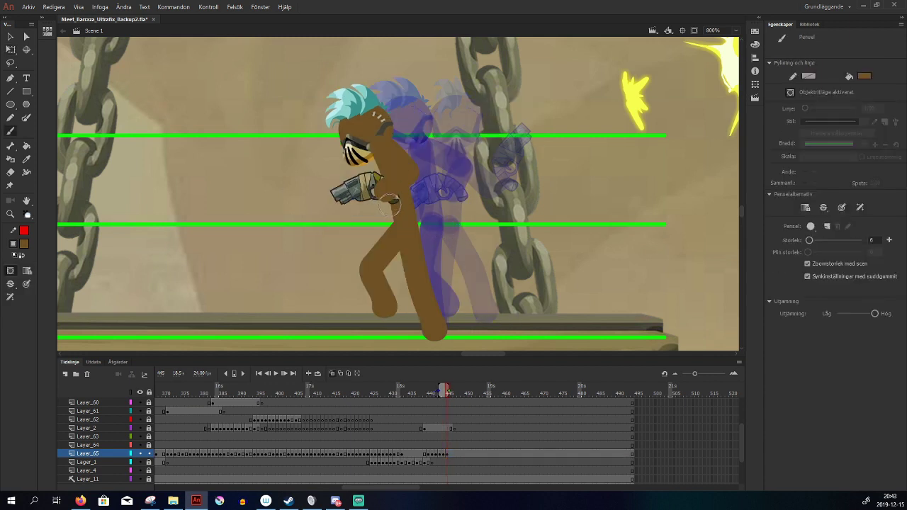
# Paint the second arm hanging from the shoulder to just below the gun grip, comparing the pose with the preceding frames
pyautogui.press(',')
pyautogui.press(',')
pyautogui.press('.')
pyautogui.press('.')
pyautogui.moveTo(383, 151); pyautogui.dragTo(387, 213)
pyautogui.press(',')
pyautogui.press('.')
# Bring the head to the front of the figure and send the second arm behind the torso and gun
pyautogui.press('v')
pyautogui.click(363, 194)
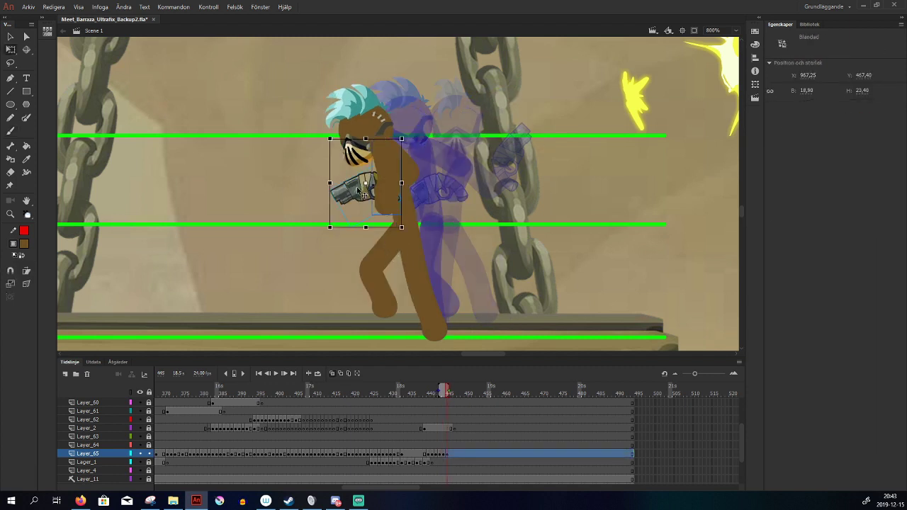
pyautogui.click(361, 125)
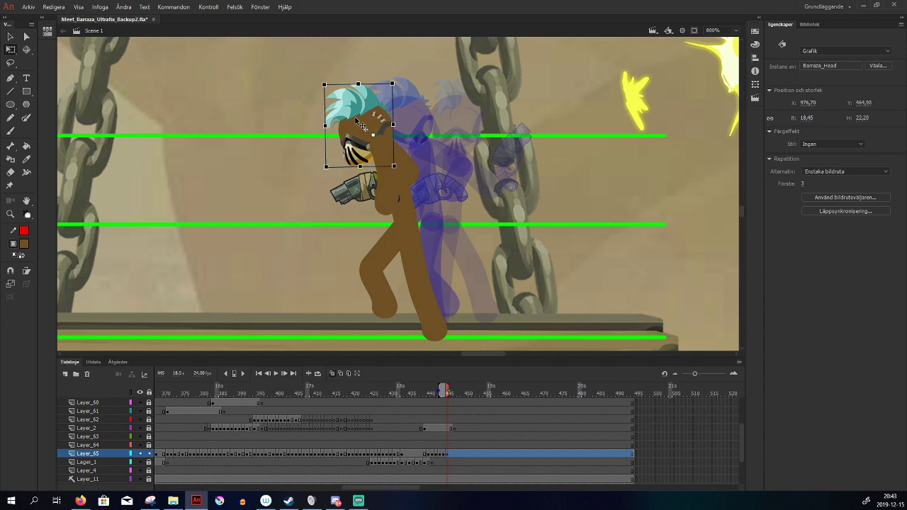
pyautogui.hotkey('ctrl', 'shift', 'Up')
pyautogui.click(389, 211)
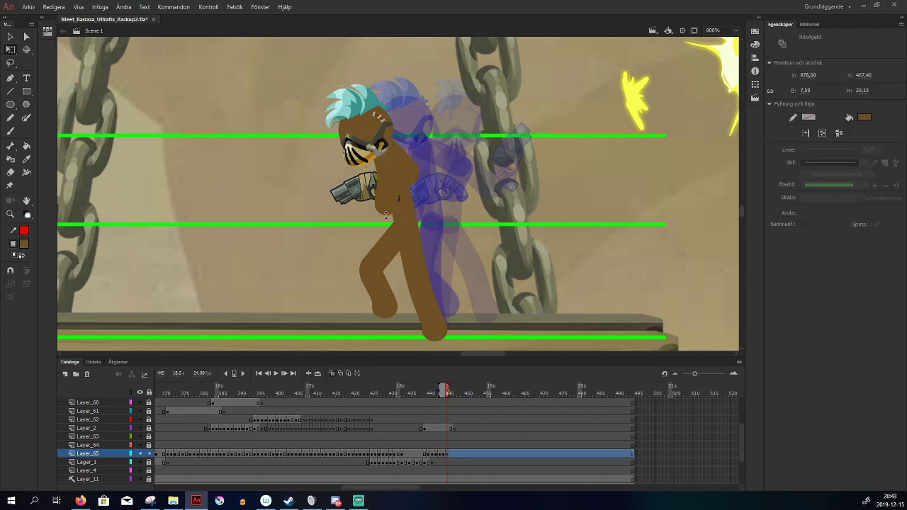
pyautogui.hotkey('ctrl', 'shift', 'Down')
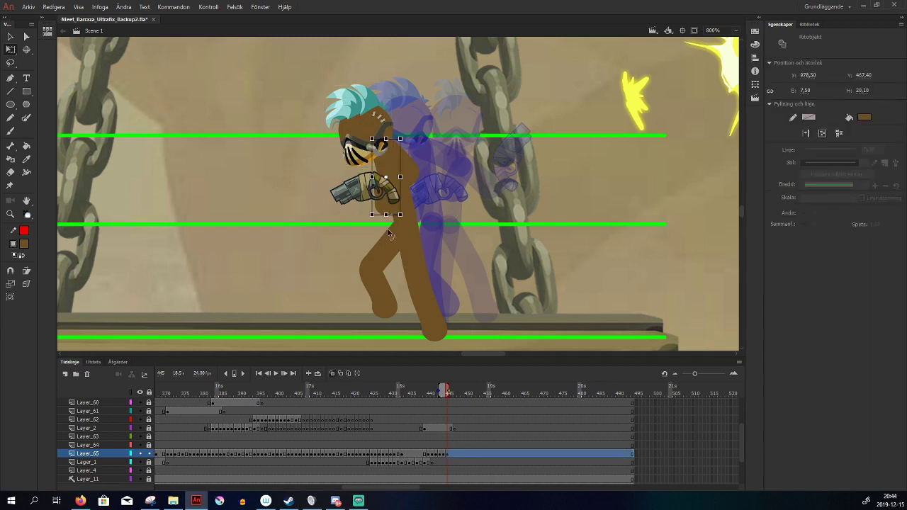
# Bring the gun and the near bent arm to the front, with the arm overlapping the gun grip
pyautogui.click(422, 194)
pyautogui.click(408, 184)
pyautogui.keyDown('shift'); pyautogui.click(352, 199); pyautogui.keyUp('shift')
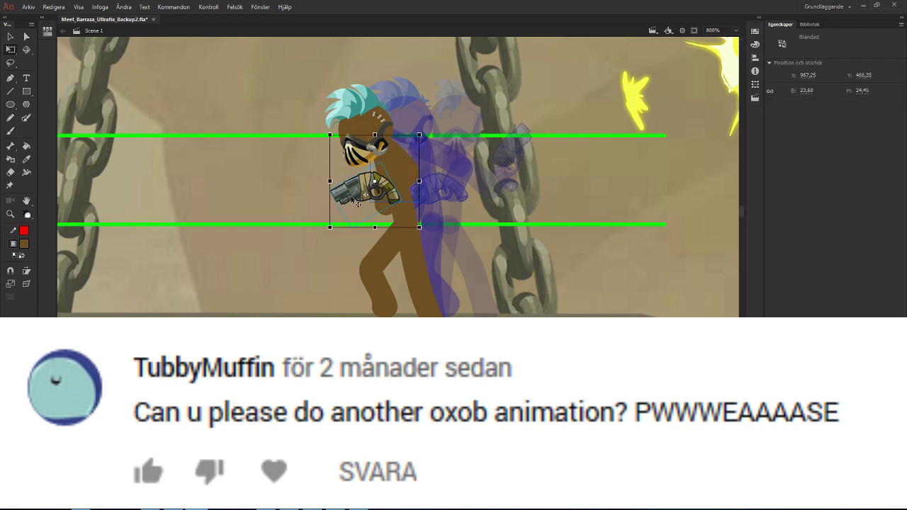
pyautogui.hotkey('ctrl', 'shift', 'Up')
pyautogui.click(417, 192)
pyautogui.hotkey('ctrl', 'Up')
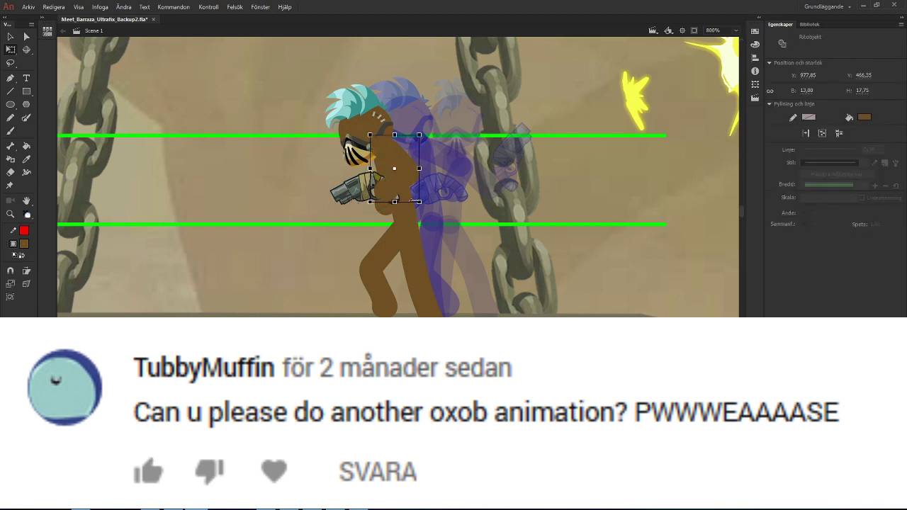
# Bring the head to the front above the arm on frame 445, and compare the pose with frame 444
pyautogui.click(503, 282)
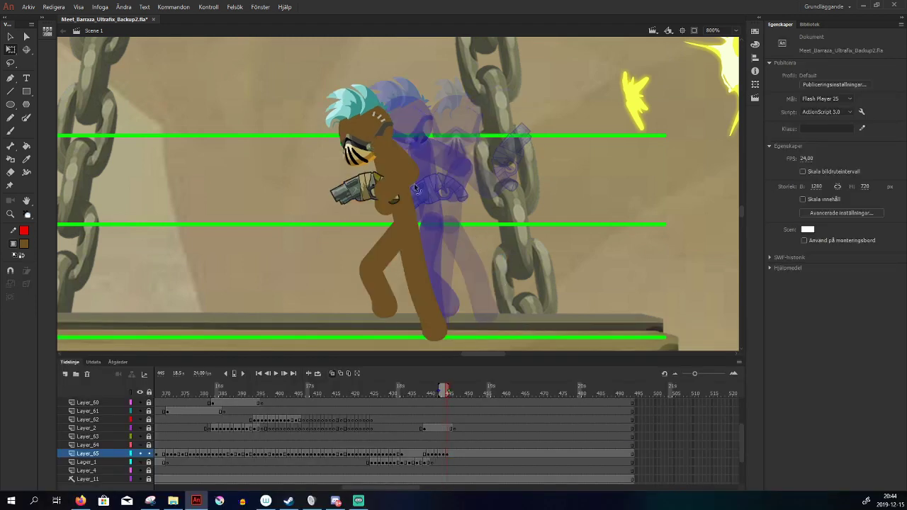
pyautogui.click(382, 121)
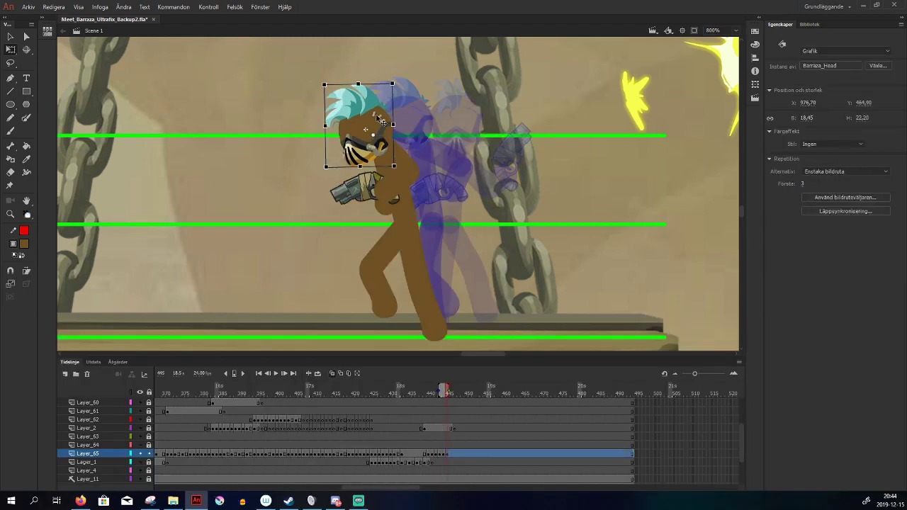
pyautogui.click(466, 280)
pyautogui.press(',')
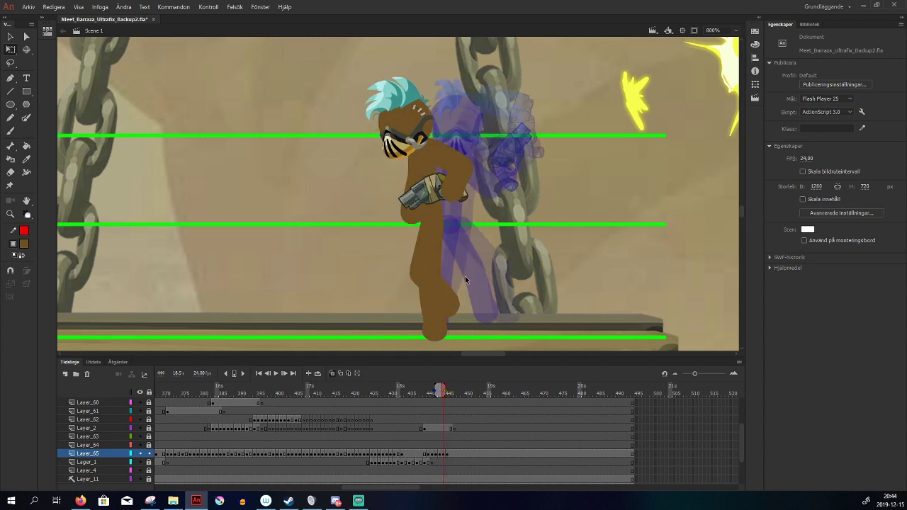
pyautogui.press('.')
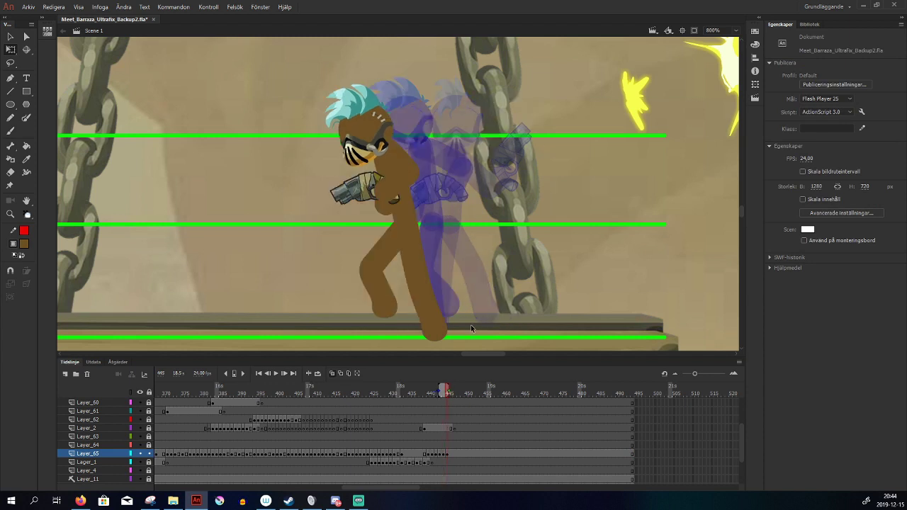
# Insert a keyframe on Layer_65 at frame 446 that carries over the pose from frame 445
pyautogui.moveTo(461, 393)
pyautogui.mouseDown()
pyautogui.moveTo(418, 394)
pyautogui.moveTo(451, 401)
pyautogui.mouseUp()
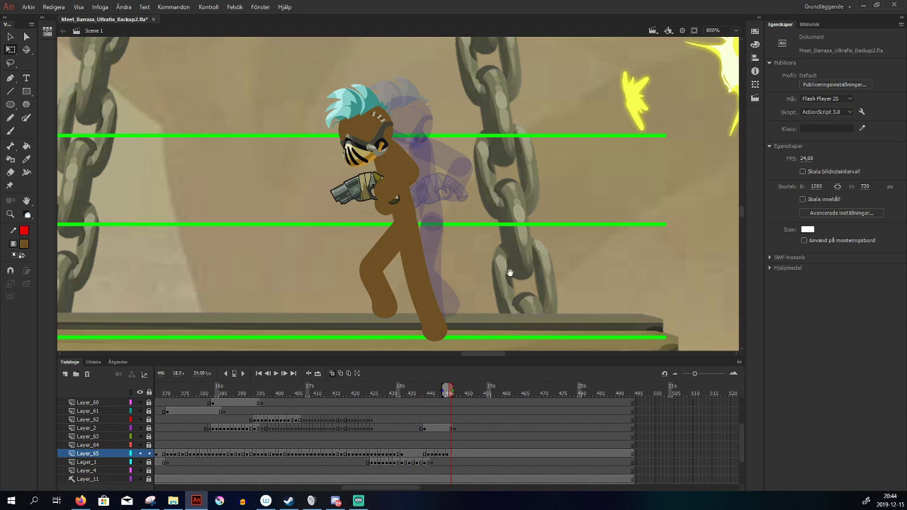
pyautogui.moveTo(510, 272); pyautogui.dragTo(540, 274)
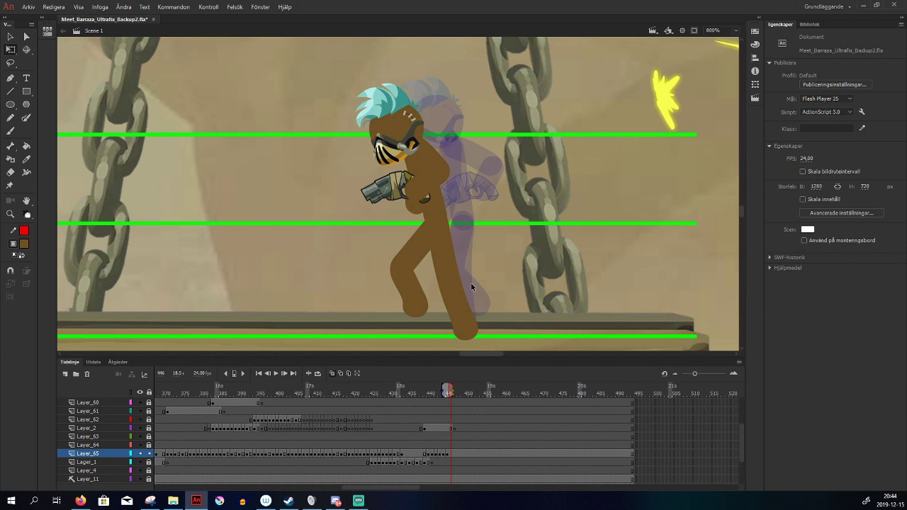
pyautogui.click(453, 454)
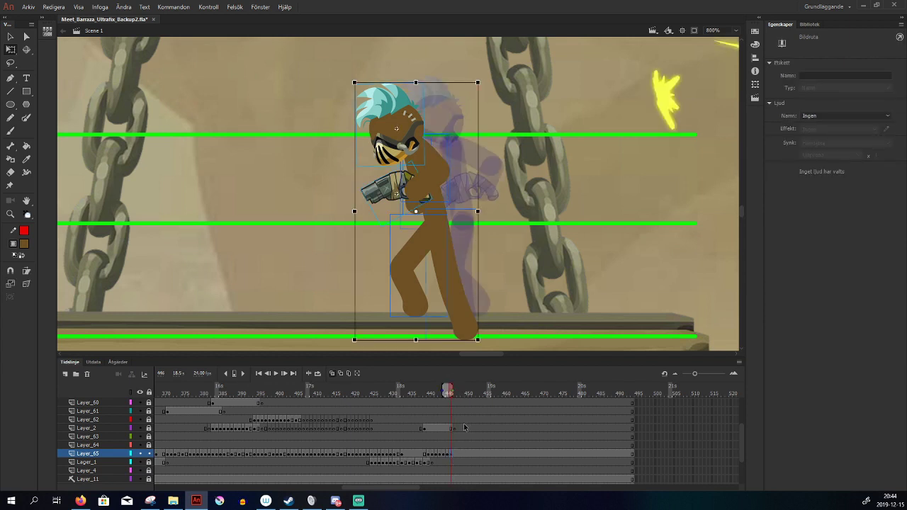
pyautogui.click(593, 268)
pyautogui.moveTo(520, 281); pyautogui.dragTo(544, 288)
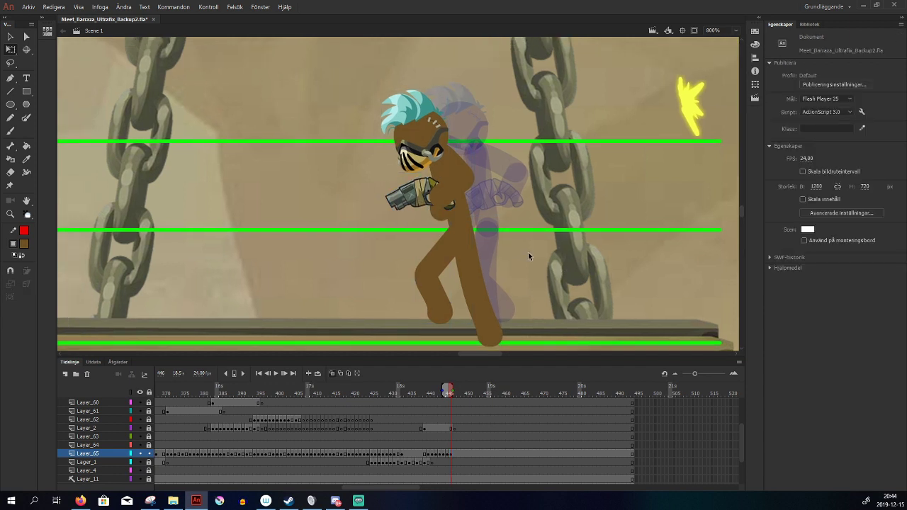
# Delete the torso, legs and arms from frame 446, keeping only the head and the gun
pyautogui.click(474, 273)
pyautogui.press('Delete')
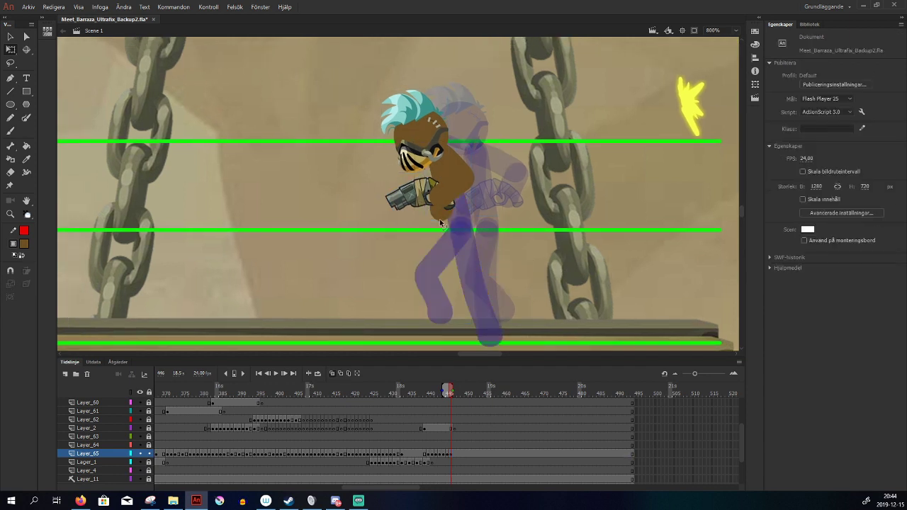
pyautogui.click(440, 222)
pyautogui.press('Delete')
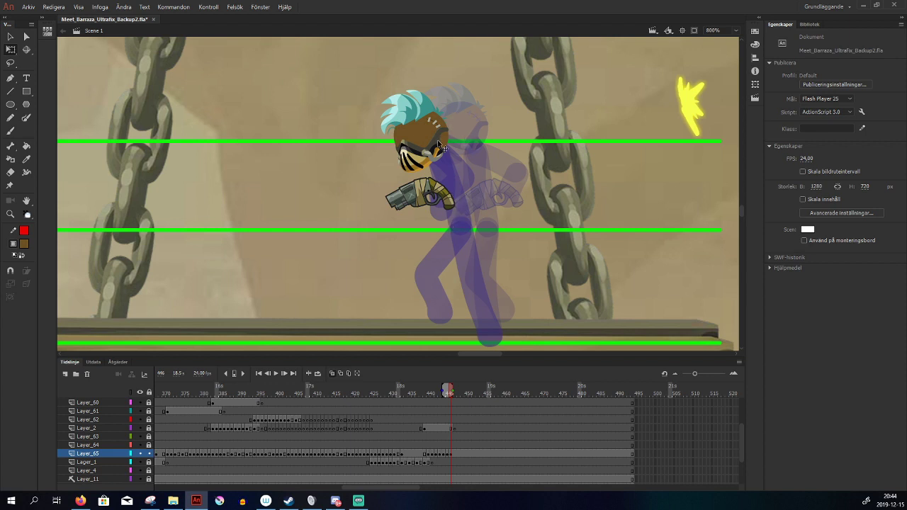
# Move the head on frame 446 farther forward and lower, and place the gun just beneath it with its barrel nearly level
pyautogui.moveTo(441, 147); pyautogui.dragTo(400, 153)
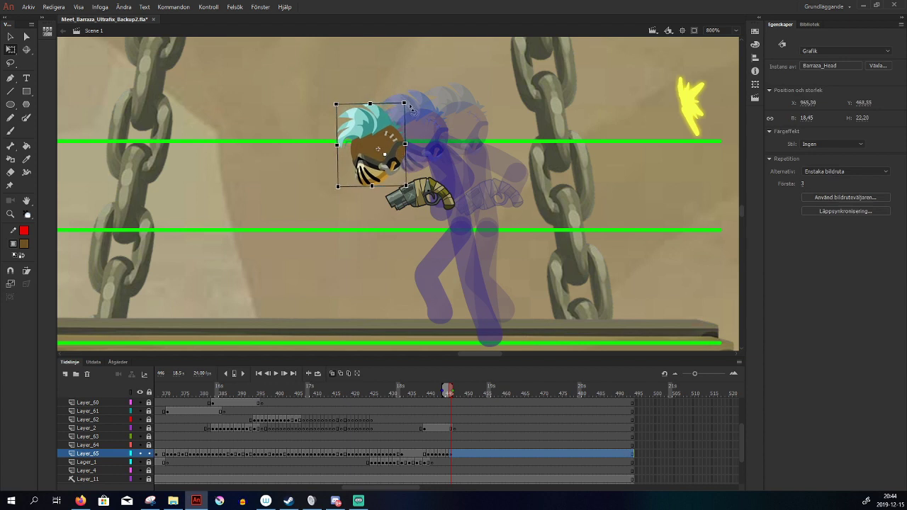
pyautogui.moveTo(413, 108); pyautogui.dragTo(410, 108)
pyautogui.moveTo(446, 200); pyautogui.dragTo(400, 253)
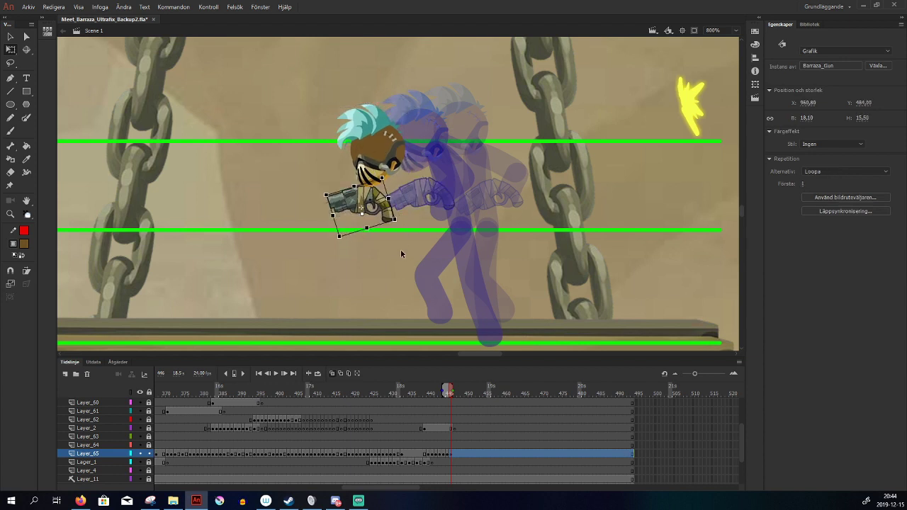
pyautogui.press('Up')
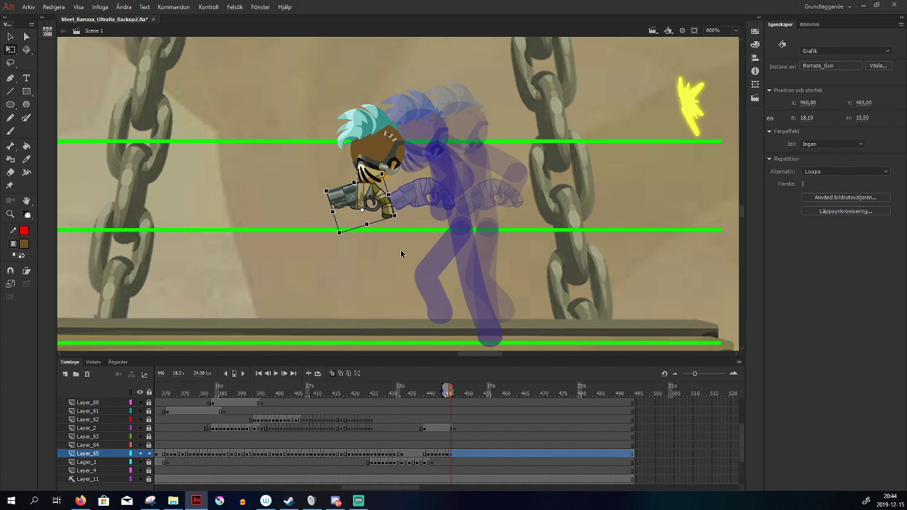
# Fine-tune the tilt of the head above the gun on frame 446
pyautogui.click(393, 160)
pyautogui.moveTo(411, 189); pyautogui.dragTo(409, 192)
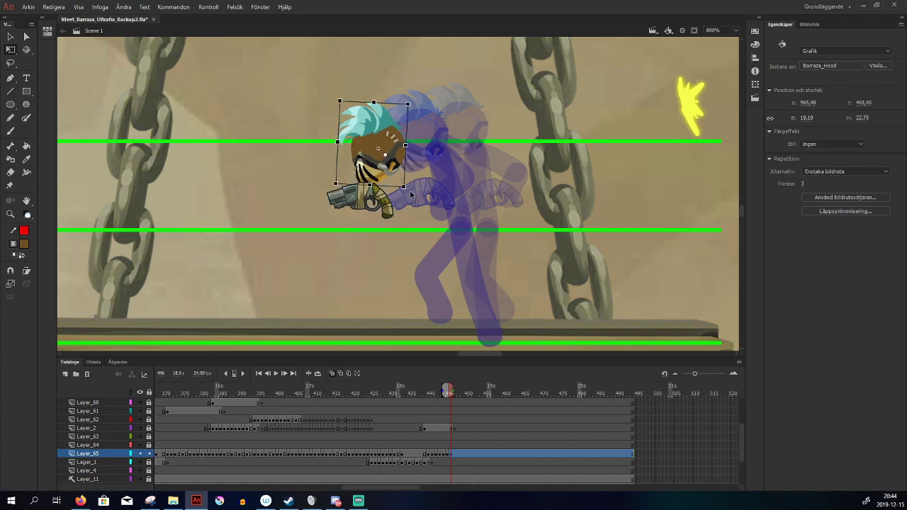
pyautogui.click(431, 205)
pyautogui.click(397, 132)
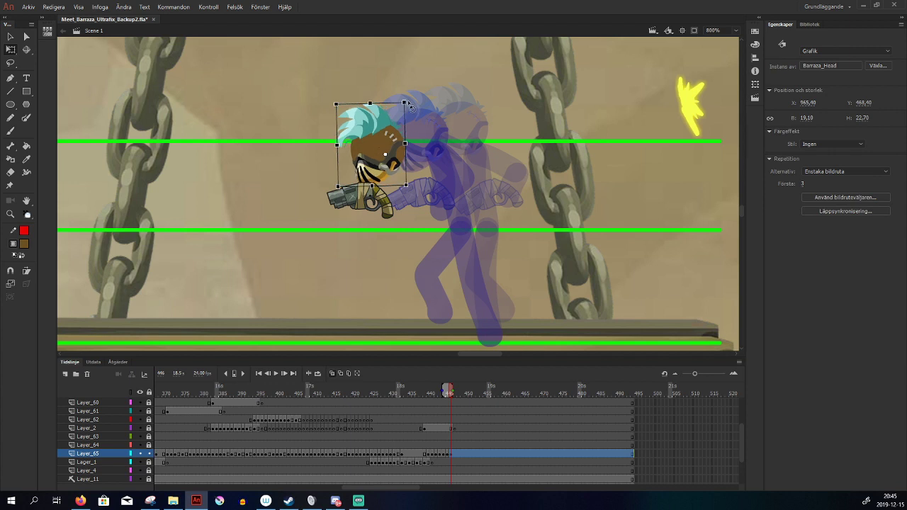
# Paint a leaning torso on frame 446 with a trailing leg stretched back to the ground line and a forward leg bent at the knee
pyautogui.press('b')
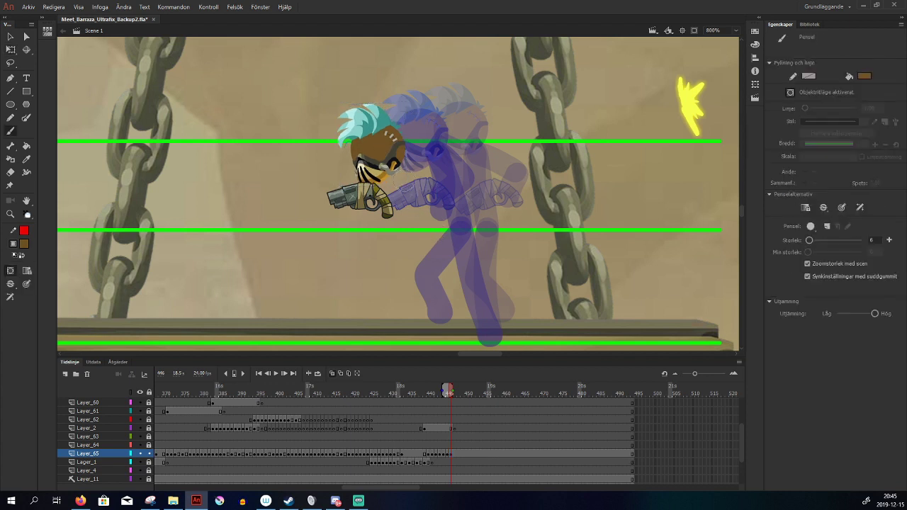
pyautogui.moveTo(395, 163); pyautogui.dragTo(412, 203)
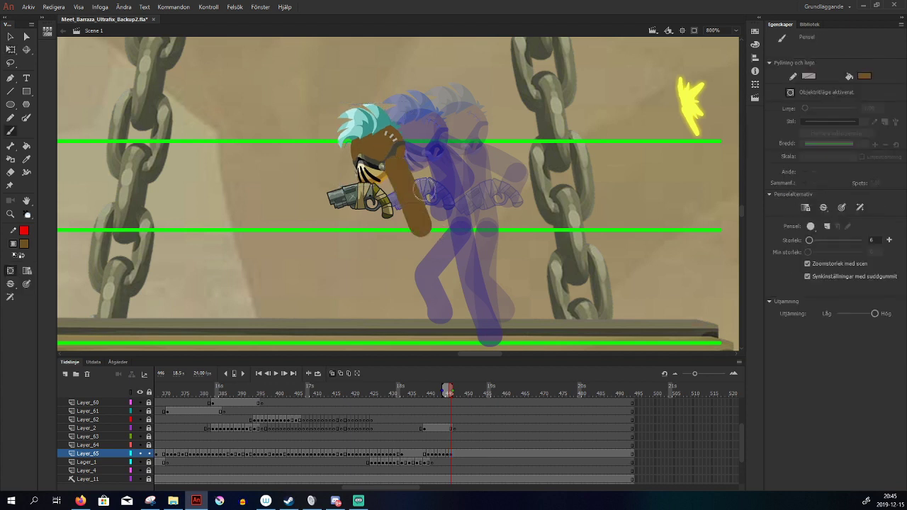
pyautogui.hotkey('ctrl', 'z')
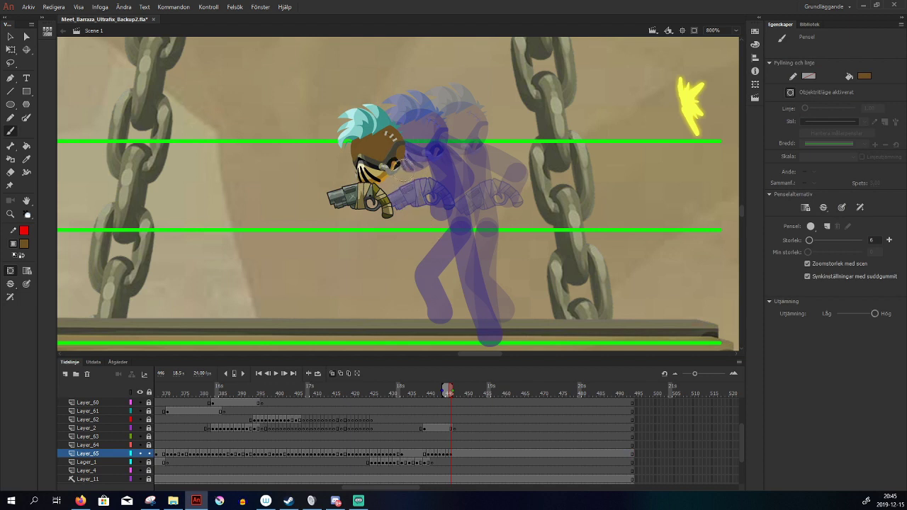
pyautogui.moveTo(394, 160); pyautogui.dragTo(425, 231)
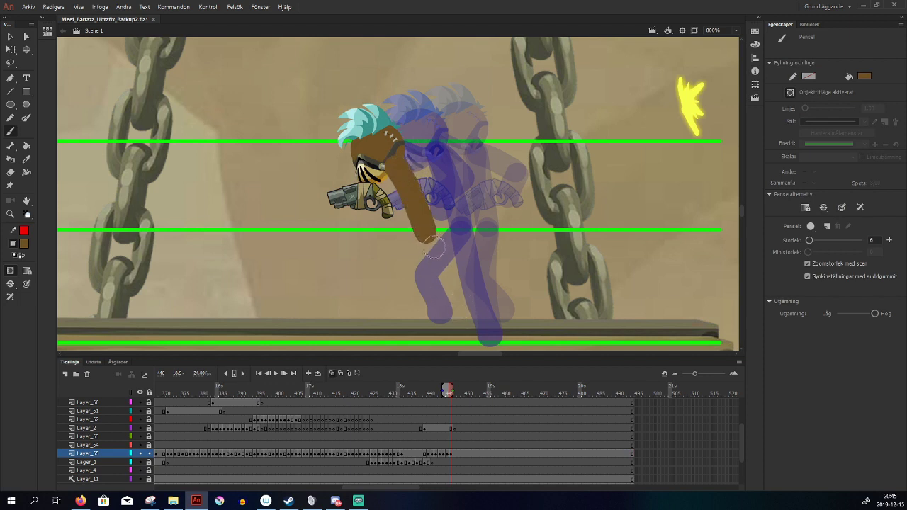
pyautogui.moveTo(431, 242)
pyautogui.mouseDown()
pyautogui.moveTo(496, 336)
pyautogui.moveTo(489, 342)
pyautogui.mouseUp()
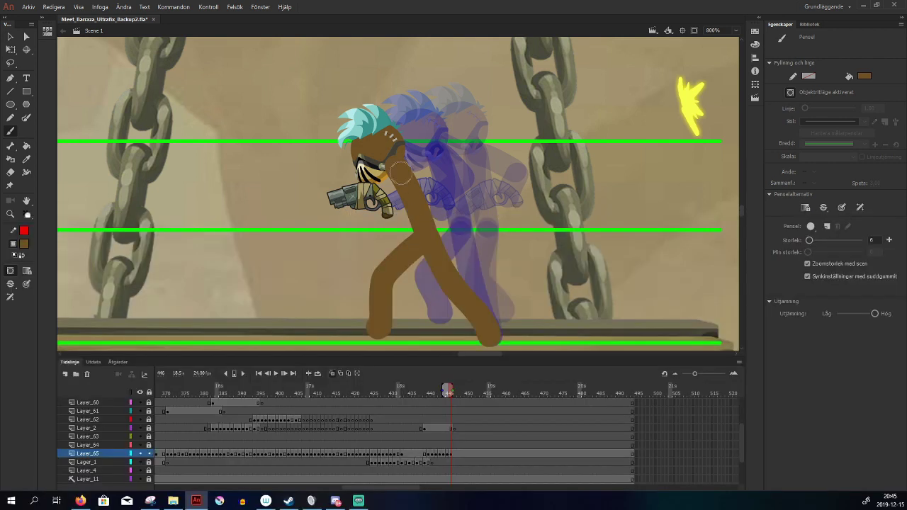
# Paint the arms bent at the elbow from the shoulder to the gun grip on frame 446, comparing the pose with frame 445
pyautogui.moveTo(411, 194)
pyautogui.mouseDown()
pyautogui.moveTo(381, 206)
pyautogui.moveTo(384, 231)
pyautogui.mouseUp()
pyautogui.press(',')
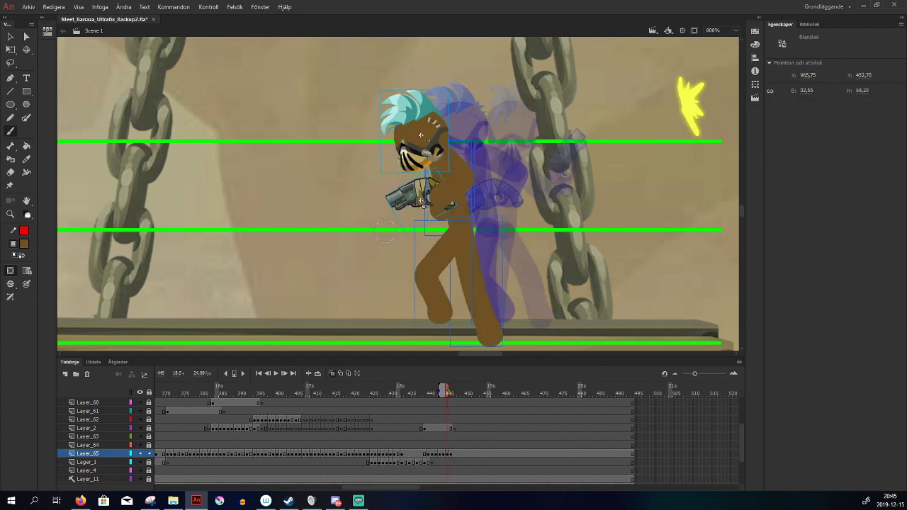
pyautogui.press('.')
pyautogui.press(',')
pyautogui.press('.')
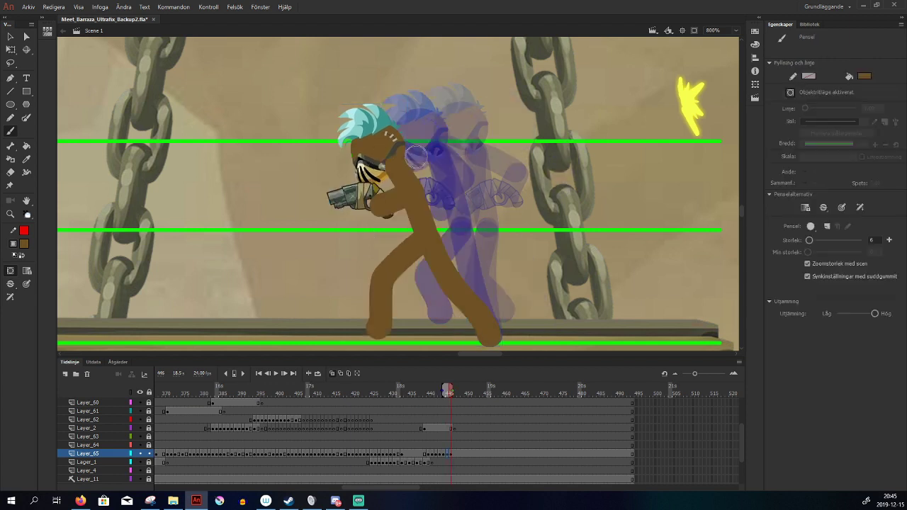
pyautogui.moveTo(418, 184)
pyautogui.mouseDown()
pyautogui.moveTo(399, 216)
pyautogui.moveTo(381, 319)
pyautogui.mouseUp()
pyautogui.press(',')
pyautogui.press('.')
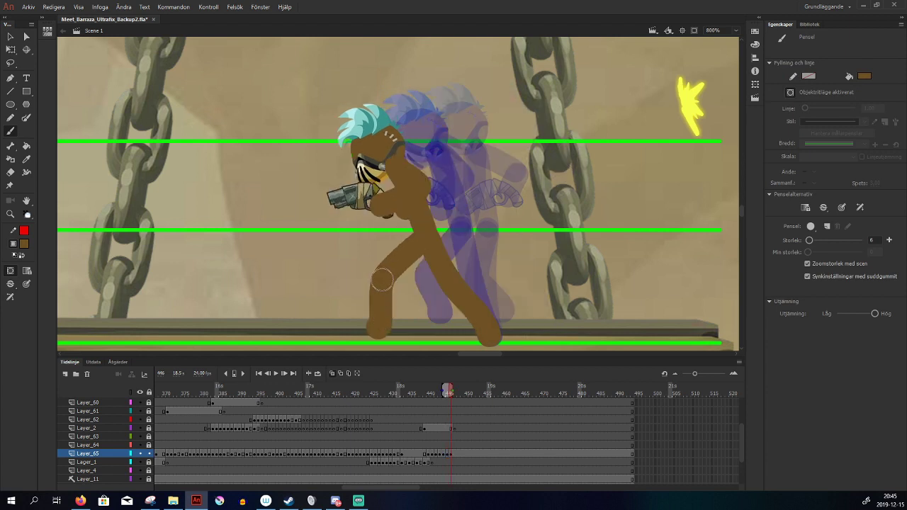
# Bring the head on frame 446 to the front of the torso and arms
pyautogui.press('v')
pyautogui.click(390, 149)
pyautogui.hotkey('ctrl', 'shift', 'Up')
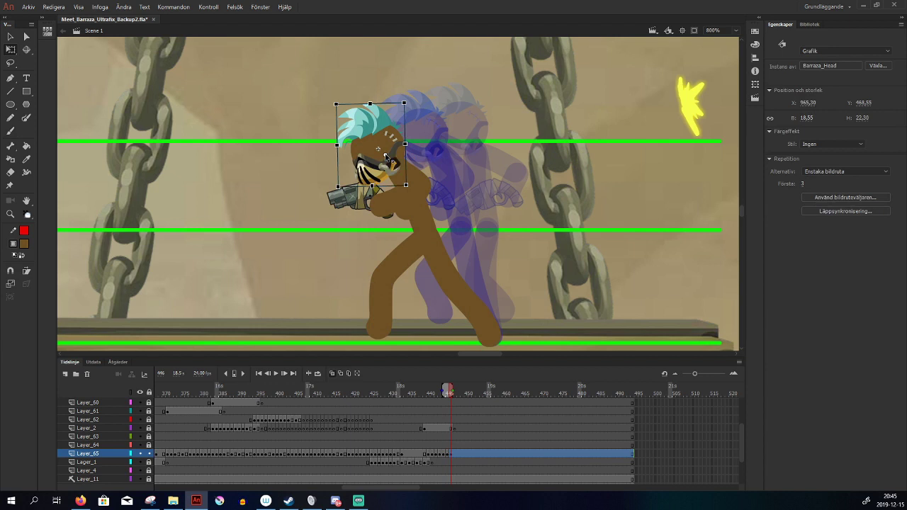
# Bring the gun and arms on frame 446 to the front of the figure
pyautogui.click(462, 252)
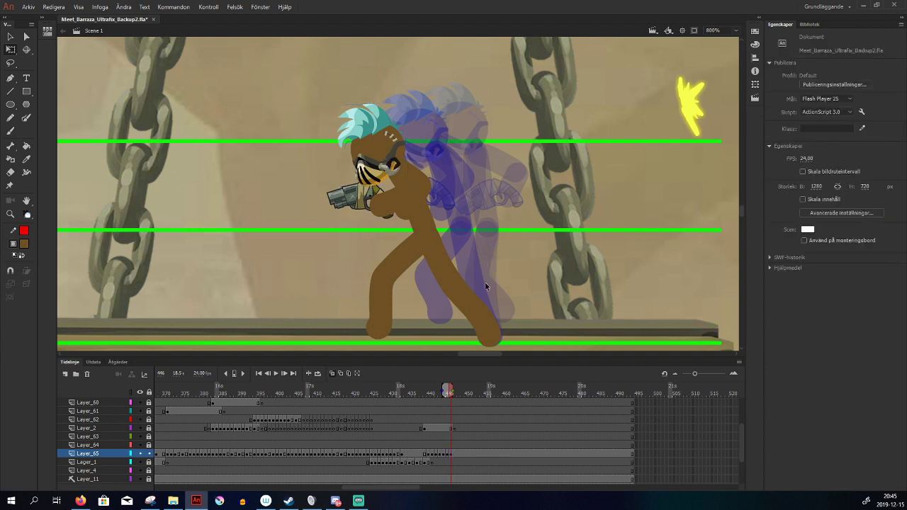
pyautogui.click(383, 220)
pyautogui.hotkey('ctrl', 'shift', 'Up')
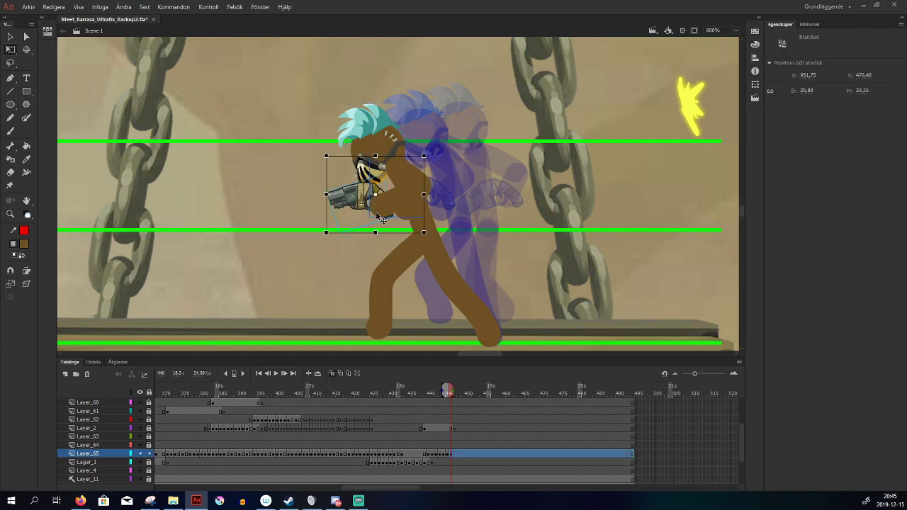
pyautogui.click(525, 278)
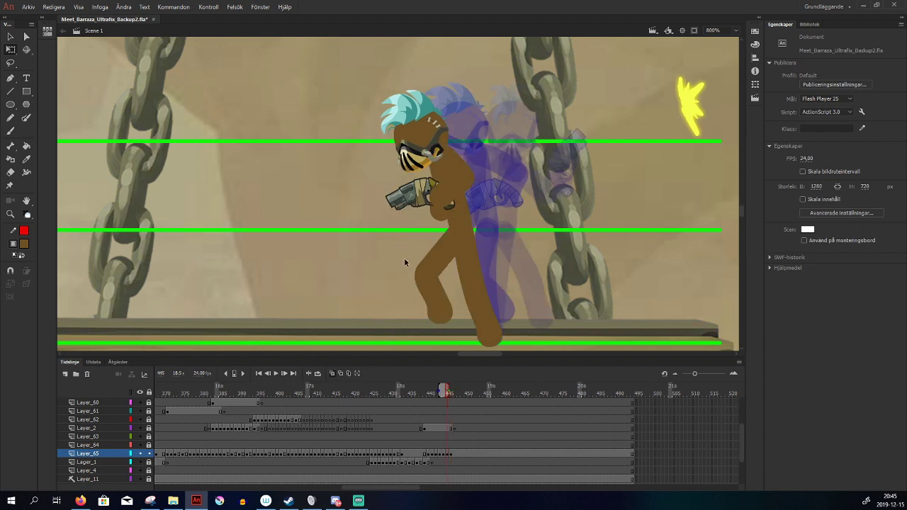
# Compare the pose with frame 445 and raise the head to the front on frame 446
pyautogui.press('.')
pyautogui.moveTo(488, 245); pyautogui.dragTo(535, 236)
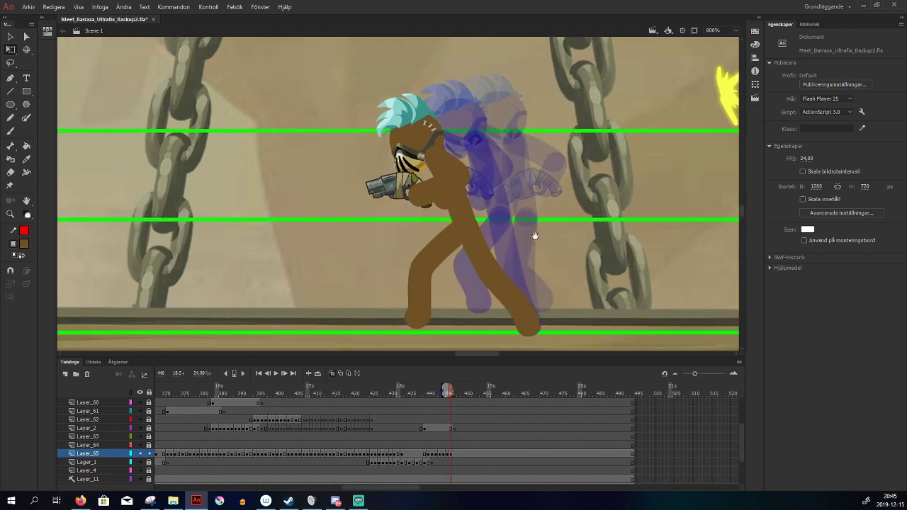
pyautogui.click(423, 126)
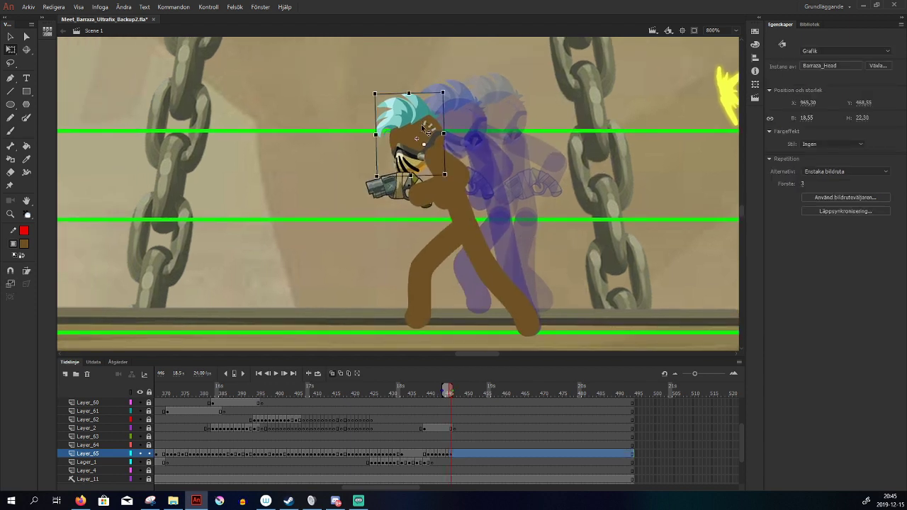
pyautogui.hotkey('ctrl', 'shift', 'Up')
pyautogui.click(538, 207)
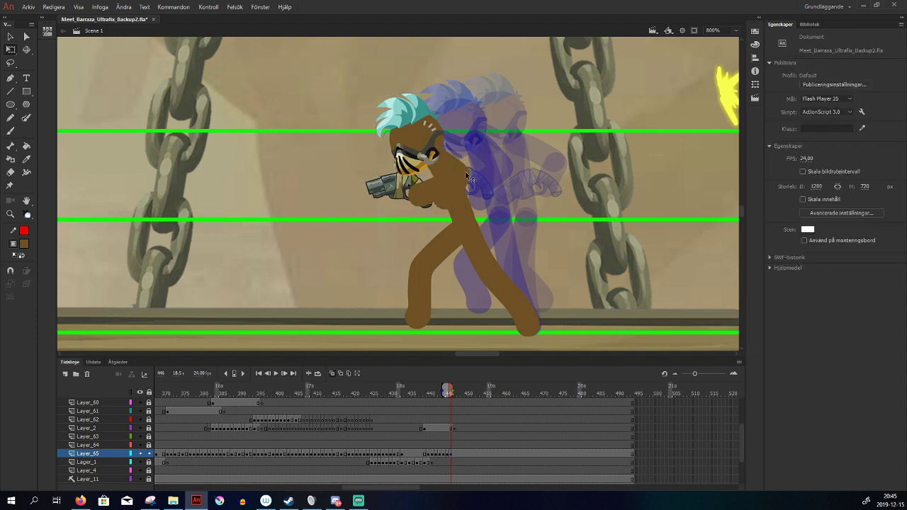
pyautogui.click(432, 181)
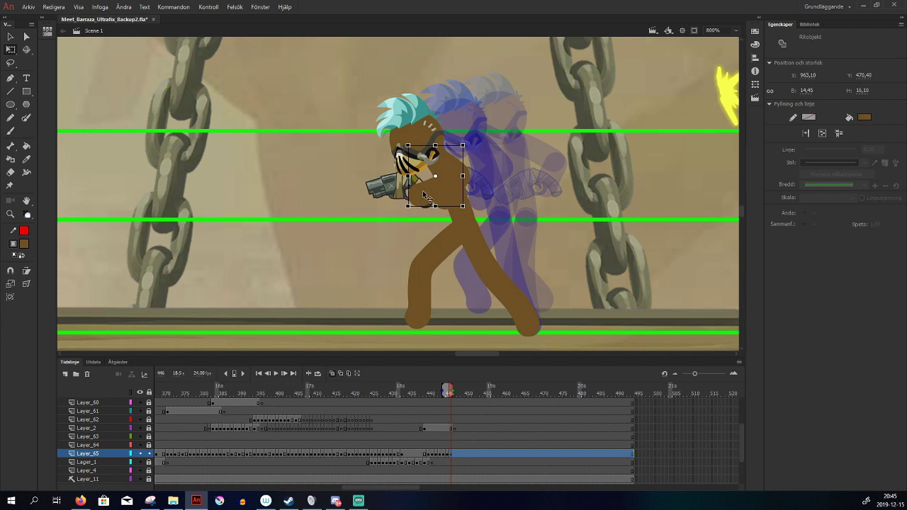
pyautogui.click(431, 231)
pyautogui.press('b')
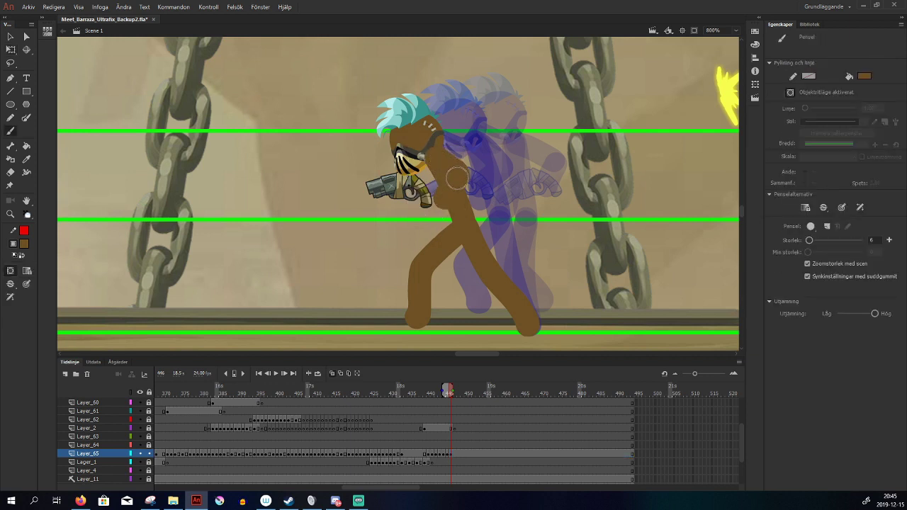
pyautogui.moveTo(459, 169)
pyautogui.mouseDown()
pyautogui.moveTo(422, 192)
pyautogui.moveTo(427, 206)
pyautogui.moveTo(420, 199)
pyautogui.moveTo(454, 178)
pyautogui.moveTo(455, 217)
pyautogui.moveTo(413, 195)
pyautogui.moveTo(458, 174)
pyautogui.moveTo(468, 221)
pyautogui.mouseUp()
pyautogui.hotkey('ctrl', 'z')
pyautogui.hotkey('ctrl', 'z')
pyautogui.press('v')
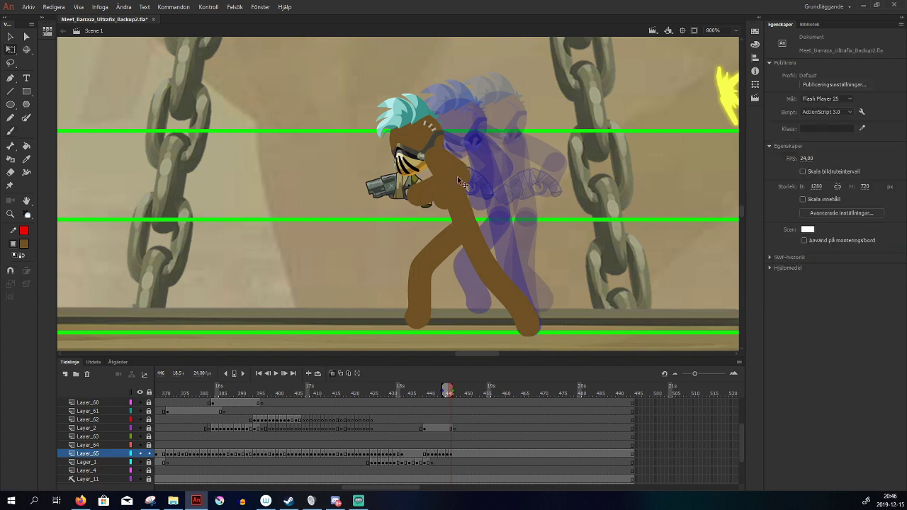
# Bring the gun, arms and head on frame 446 in front of the torso
pyautogui.click(412, 217)
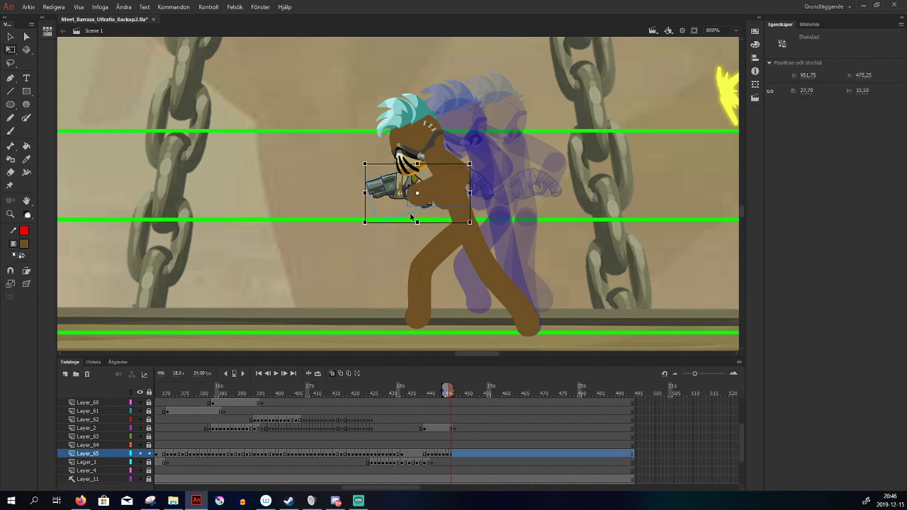
pyautogui.keyDown('shift'); pyautogui.click(434, 139); pyautogui.keyUp('shift')
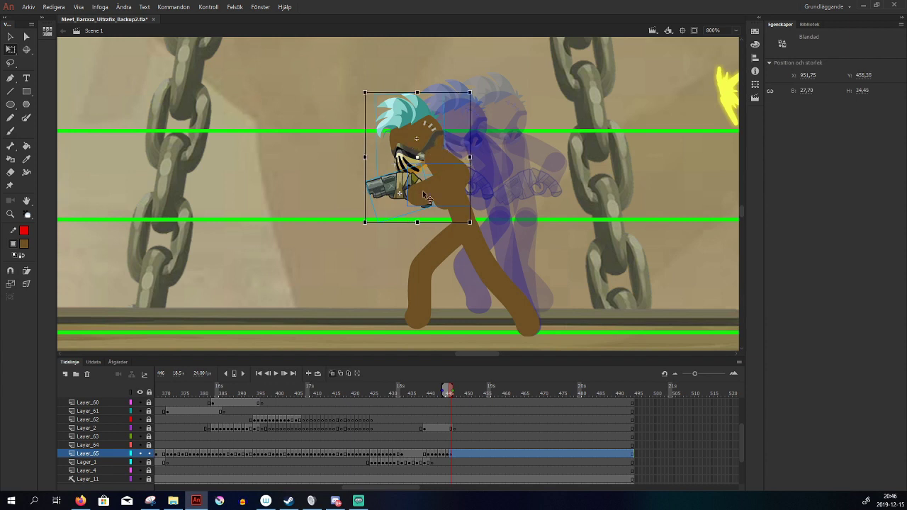
pyautogui.click(543, 221)
# Preview the latest walking frames and insert a keyframe on frame 447 of Layer_65
pyautogui.keyDown('ctrl'); pyautogui.keyDown('shift'); pyautogui.click(477, 186); pyautogui.keyUp('shift'); pyautogui.keyUp('ctrl')
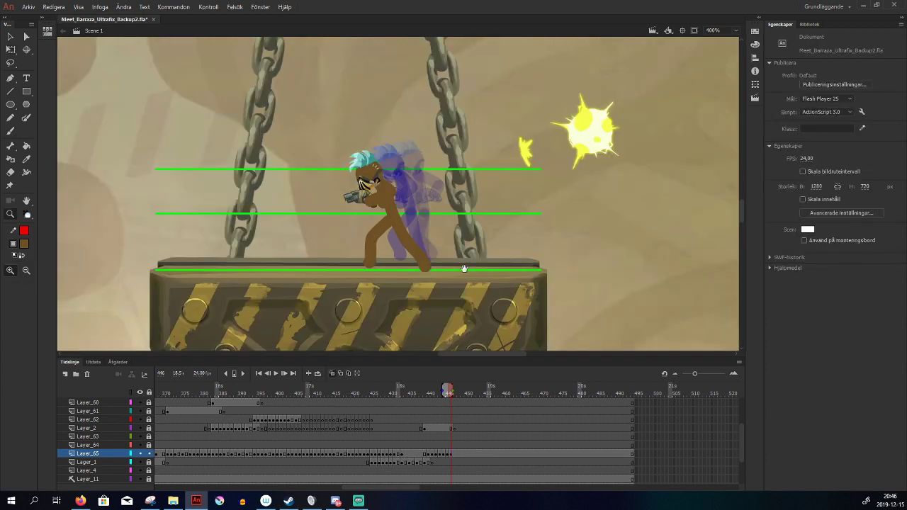
pyautogui.moveTo(462, 264); pyautogui.dragTo(489, 273)
pyautogui.moveTo(428, 392)
pyautogui.mouseDown()
pyautogui.moveTo(419, 396)
pyautogui.moveTo(453, 408)
pyautogui.moveTo(437, 416)
pyautogui.moveTo(458, 464)
pyautogui.moveTo(420, 393)
pyautogui.moveTo(433, 402)
pyautogui.mouseUp()
pyautogui.click(453, 459)
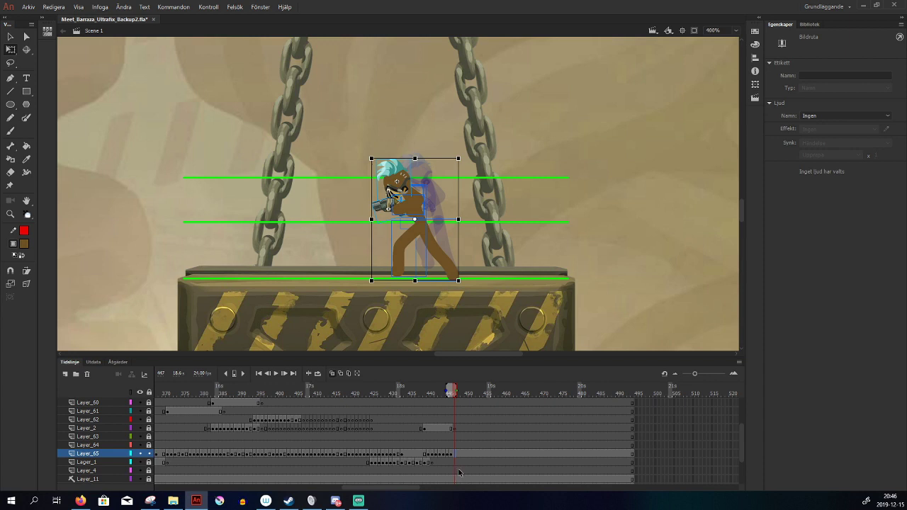
pyautogui.moveTo(419, 393); pyautogui.dragTo(456, 415)
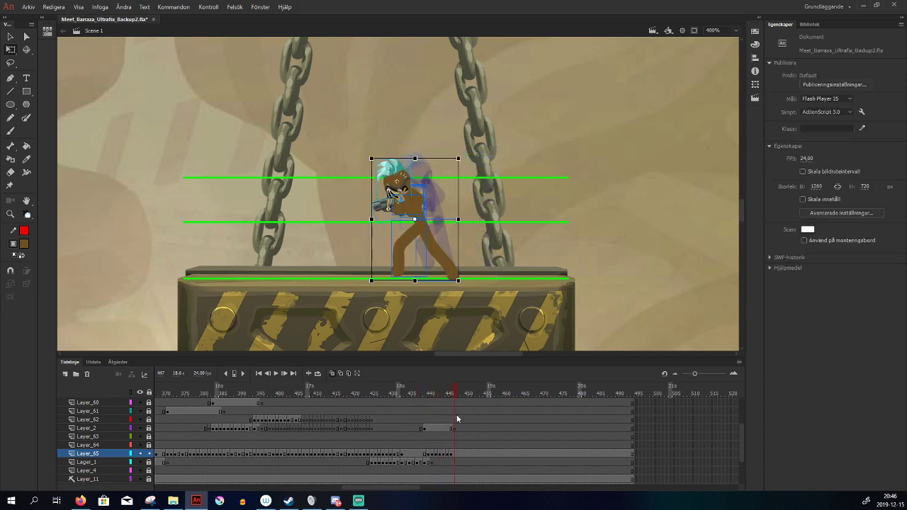
pyautogui.click(454, 455)
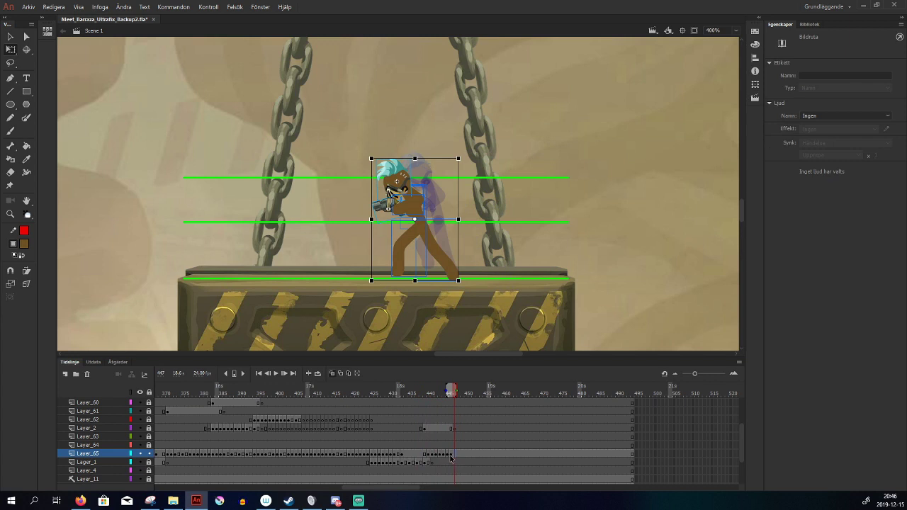
# Delete the torso, arms and legs from frame 447, keeping only the head and gun
pyautogui.press('z')
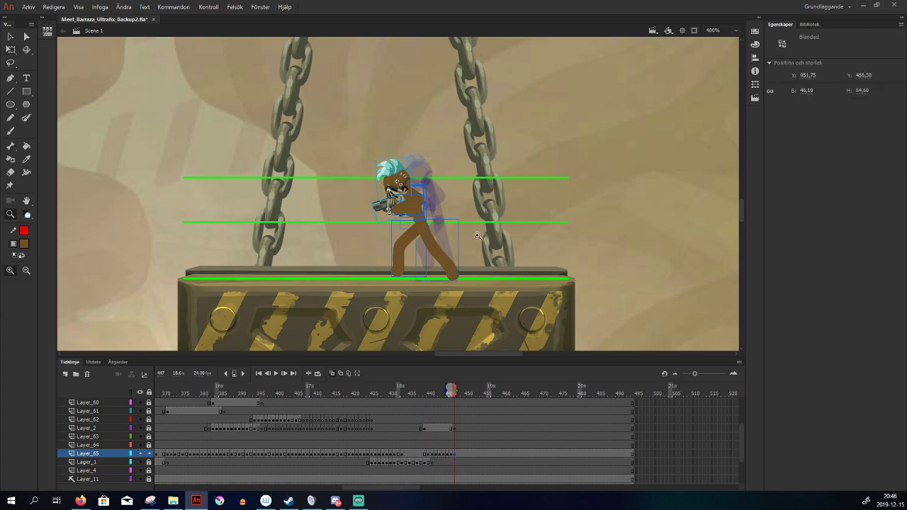
pyautogui.click(434, 221)
pyautogui.press('q')
pyautogui.moveTo(482, 236); pyautogui.dragTo(408, 181)
pyautogui.click(569, 220)
pyautogui.press('Delete')
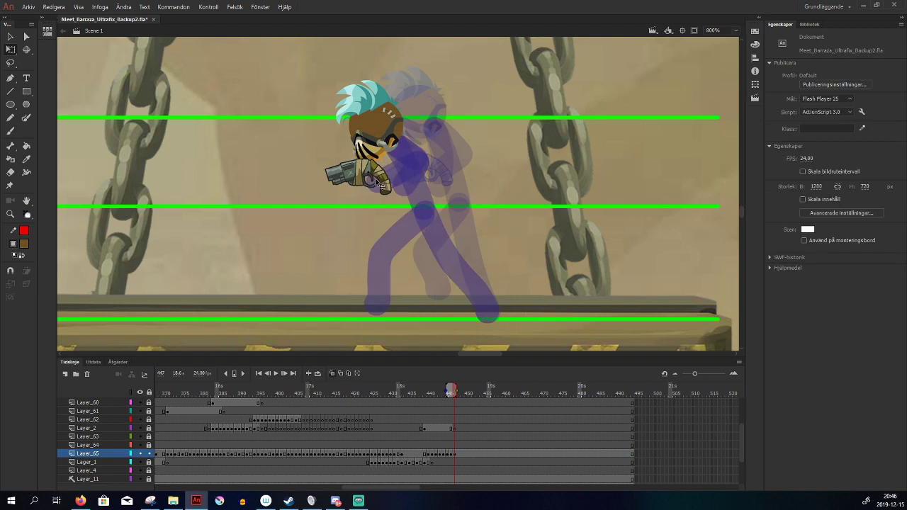
# Move the head on frame 447 forward and slightly down, tilting it a little
pyautogui.moveTo(383, 144); pyautogui.dragTo(361, 151)
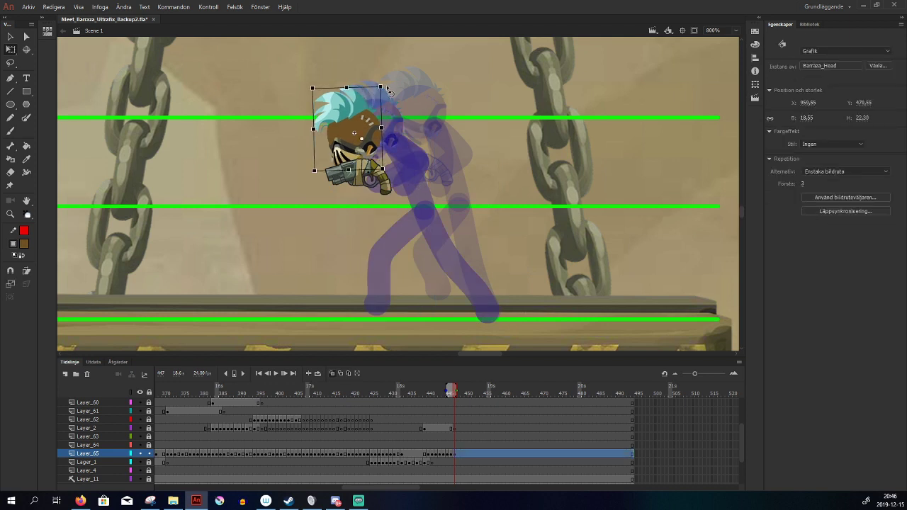
pyautogui.moveTo(388, 89); pyautogui.dragTo(391, 92)
pyautogui.moveTo(369, 135); pyautogui.dragTo(365, 139)
pyautogui.click(400, 210)
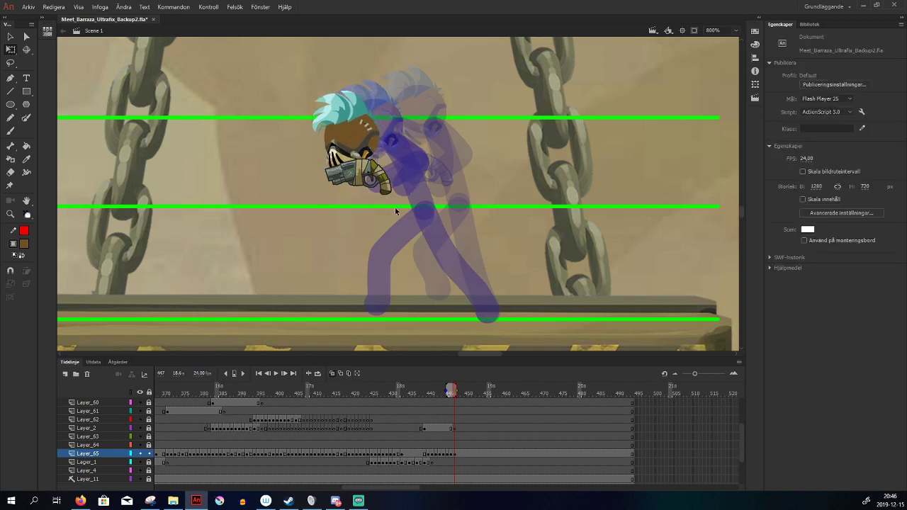
# Move the gun on frame 447 forward ahead of the face and adjust its angle
pyautogui.moveTo(371, 186); pyautogui.dragTo(331, 190)
pyautogui.click(390, 219)
pyautogui.moveTo(381, 205); pyautogui.dragTo(395, 237)
pyautogui.click(395, 240)
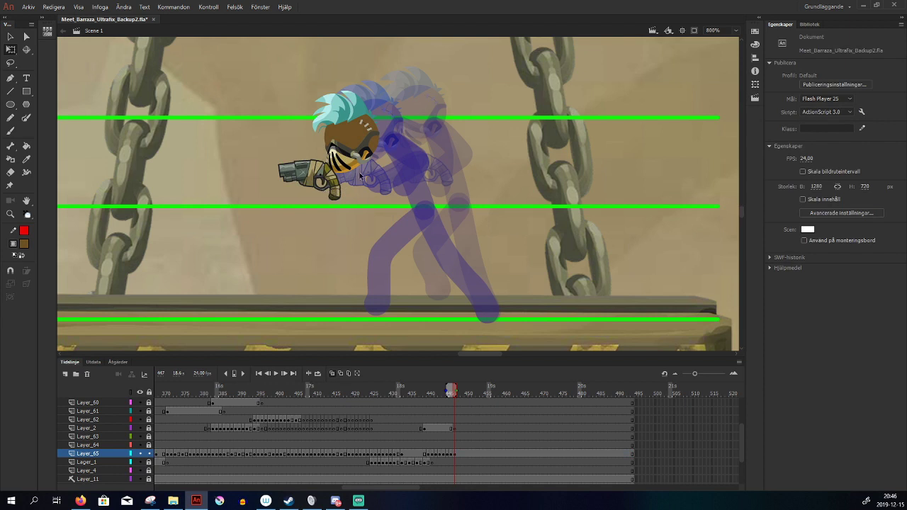
# Discard a trial torso stroke on frame 447 and shift the head slightly back and up
pyautogui.press('b')
pyautogui.moveTo(359, 144); pyautogui.dragTo(407, 207)
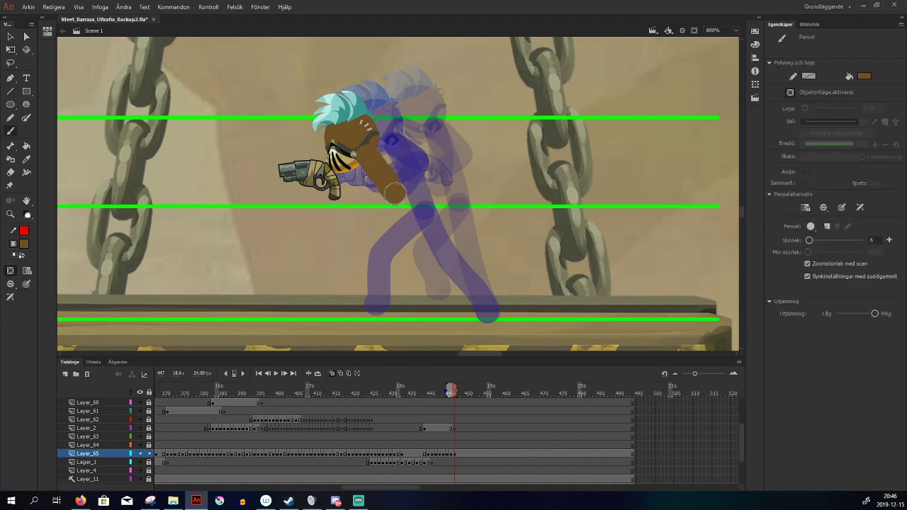
pyautogui.hotkey('ctrl', 'z')
pyautogui.press('q')
pyautogui.moveTo(350, 137); pyautogui.dragTo(356, 132)
pyautogui.hotkey('ctrl', 'z')
# Paint a leaning torso on frame 447 with a forward leg bent at the knee and planted on the ground line
pyautogui.press('b')
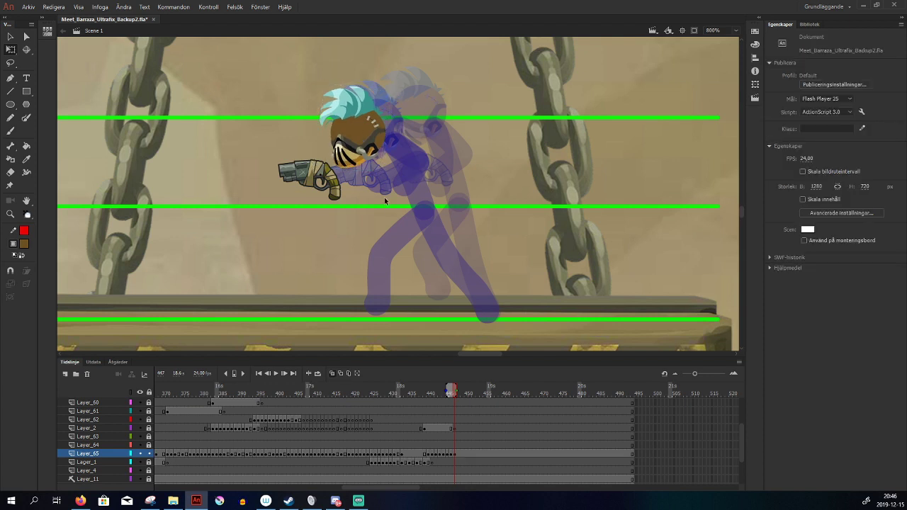
pyautogui.moveTo(373, 156); pyautogui.dragTo(400, 216)
pyautogui.hotkey('ctrl', 'z')
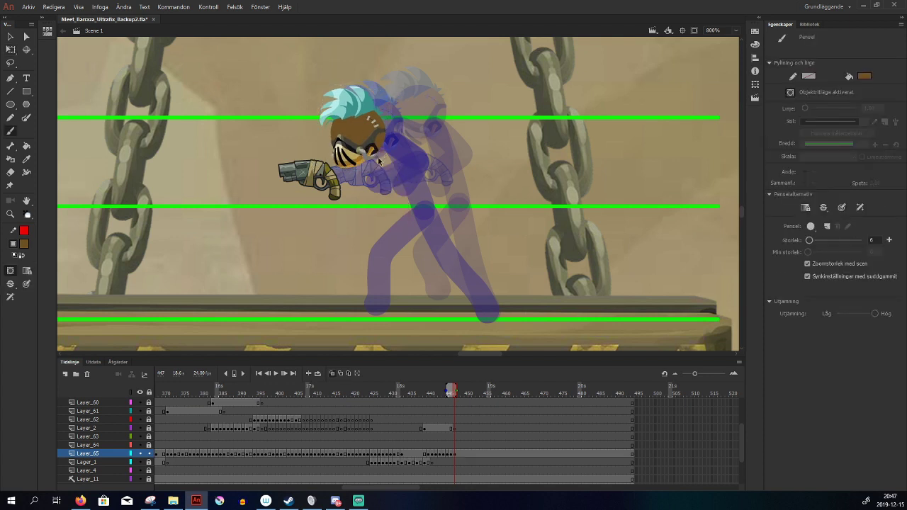
pyautogui.moveTo(371, 153)
pyautogui.mouseDown()
pyautogui.moveTo(423, 258)
pyautogui.moveTo(402, 218)
pyautogui.moveTo(365, 265)
pyautogui.moveTo(372, 315)
pyautogui.mouseUp()
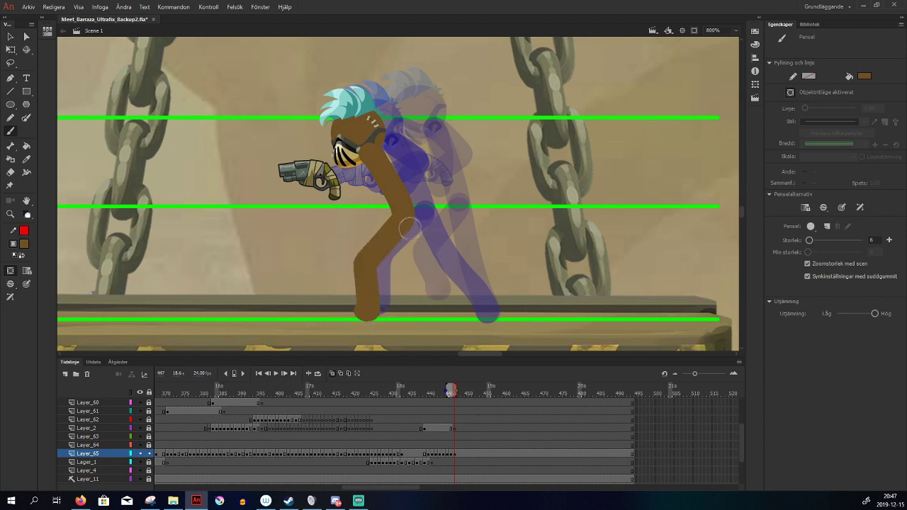
pyautogui.moveTo(400, 216)
pyautogui.mouseDown()
pyautogui.moveTo(434, 262)
pyautogui.moveTo(486, 307)
pyautogui.mouseUp()
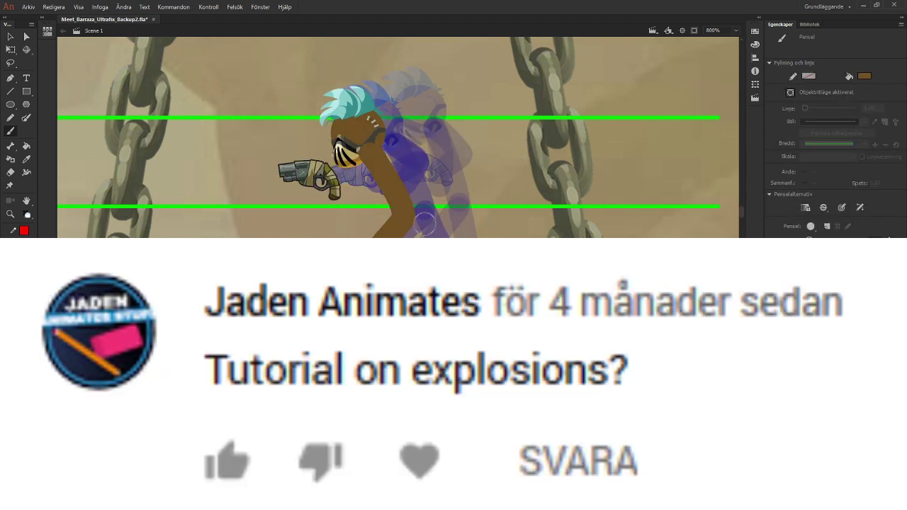
pyautogui.moveTo(402, 219); pyautogui.dragTo(382, 236)
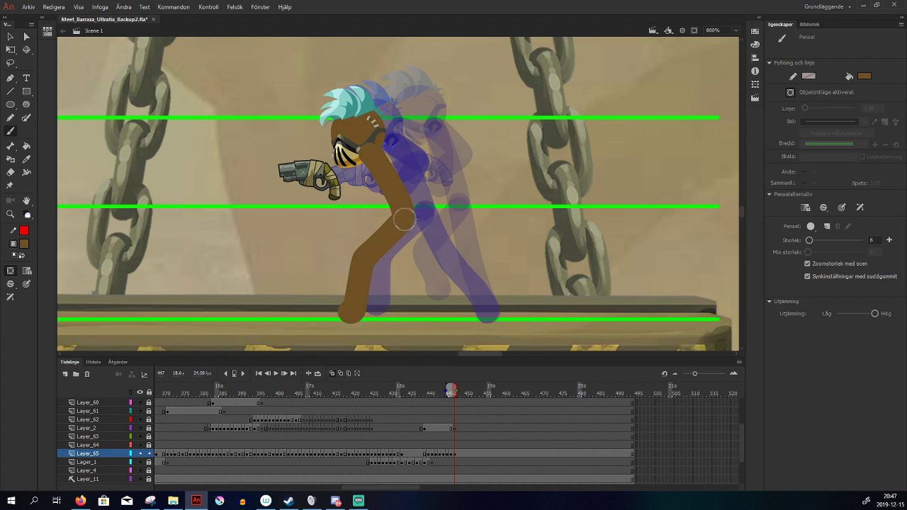
# Paint the trailing leg on frame 447 stretched back from the hip to the ground, comparing the stride with frame 446
pyautogui.moveTo(409, 223); pyautogui.dragTo(487, 311)
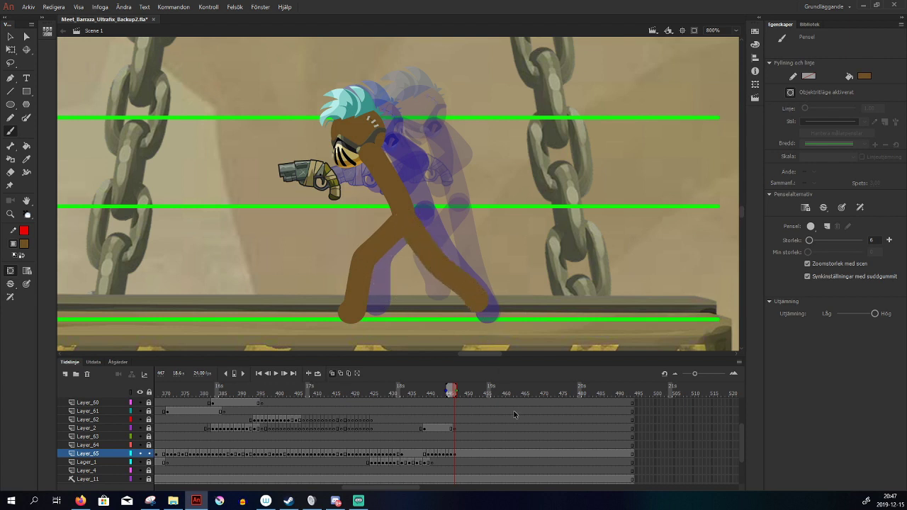
pyautogui.hotkey('ctrl', 'z')
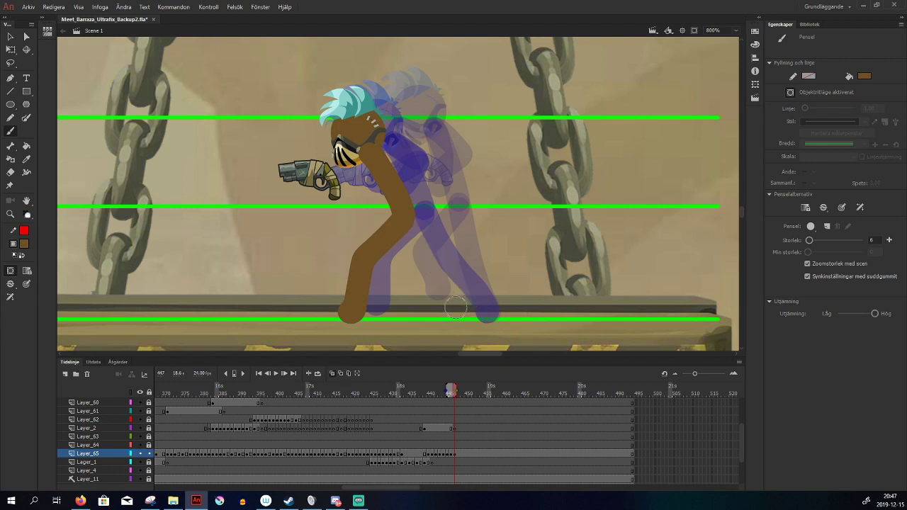
pyautogui.press(',')
pyautogui.press('.')
pyautogui.moveTo(401, 211)
pyautogui.mouseDown()
pyautogui.moveTo(481, 300)
pyautogui.moveTo(503, 348)
pyautogui.moveTo(503, 324)
pyautogui.moveTo(469, 275)
pyautogui.moveTo(525, 324)
pyautogui.mouseUp()
pyautogui.press(',')
pyautogui.press('.')
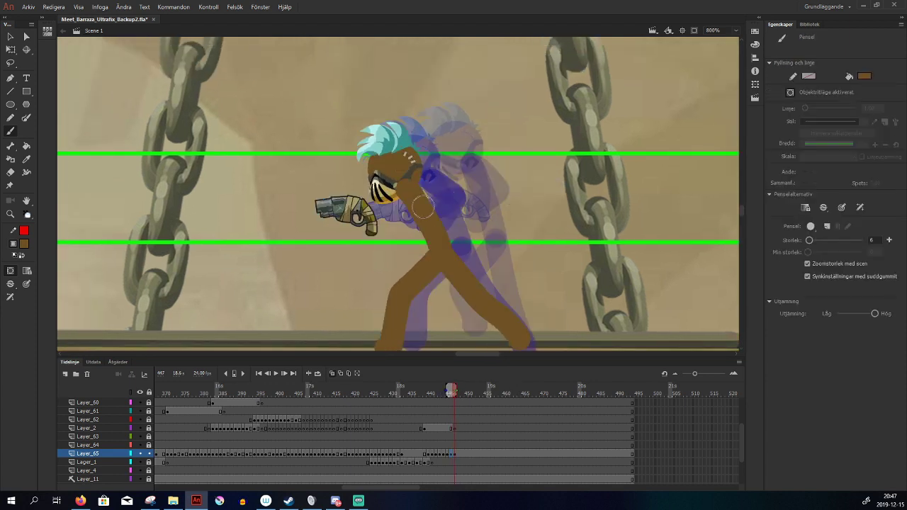
# Tilt the head on frame 447 and bring it to the front of the torso
pyautogui.press('v')
pyautogui.click(408, 171)
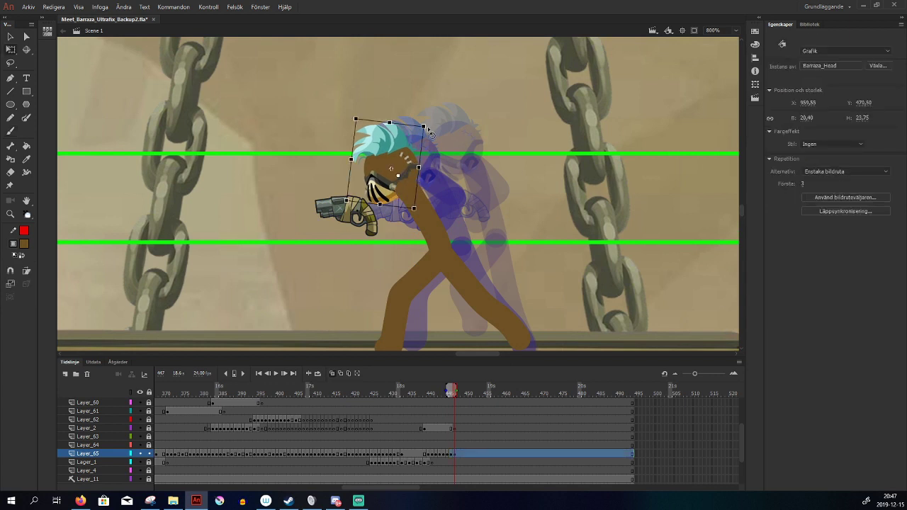
pyautogui.hotkey('ctrl', 'shift', 'Up')
# Try arms bent from the shoulder to the gun grip on frame 447, compare with neighbouring frames, and undo them
pyautogui.press('b')
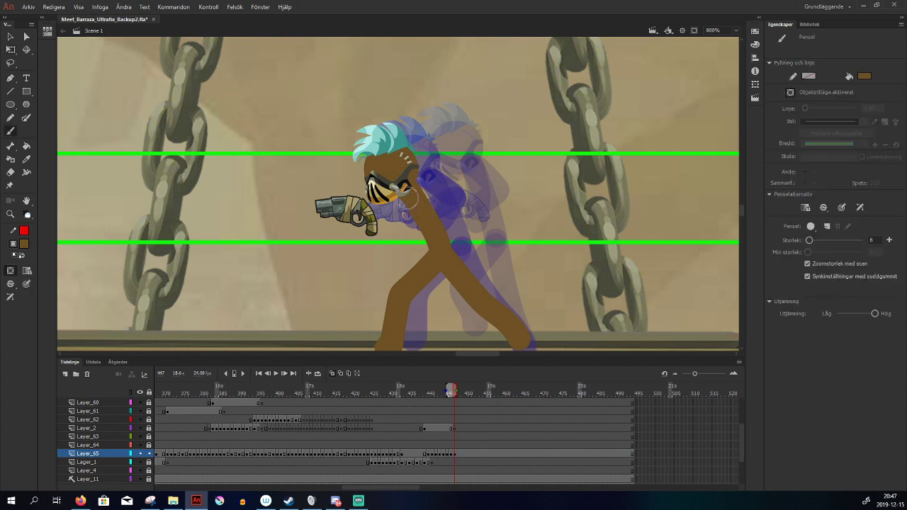
pyautogui.moveTo(411, 195); pyautogui.dragTo(364, 221)
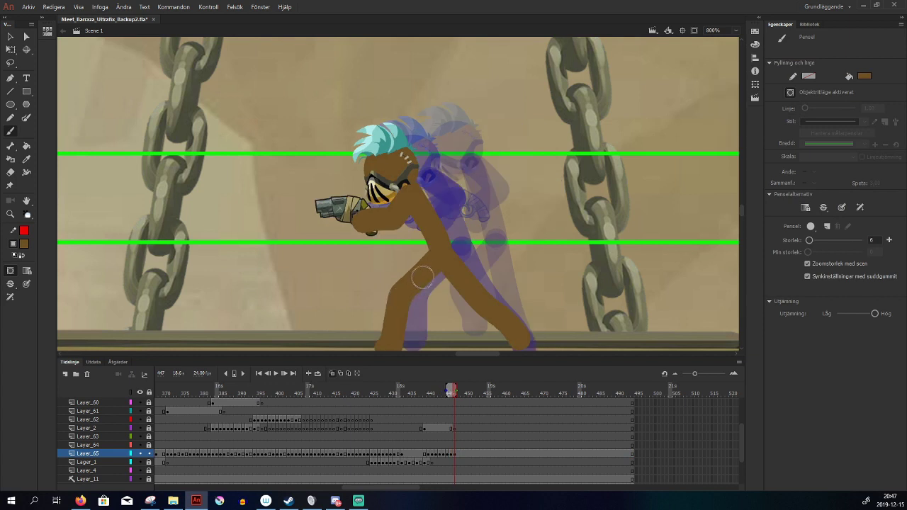
pyautogui.press(',')
pyautogui.press('.')
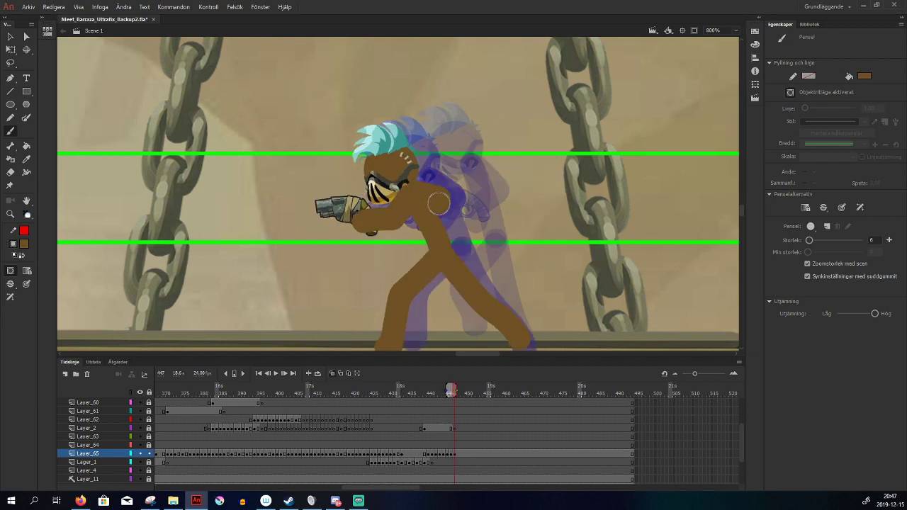
pyautogui.press('.')
pyautogui.press(',')
pyautogui.hotkey('ctrl', 'z')
pyautogui.hotkey('ctrl', 'z')
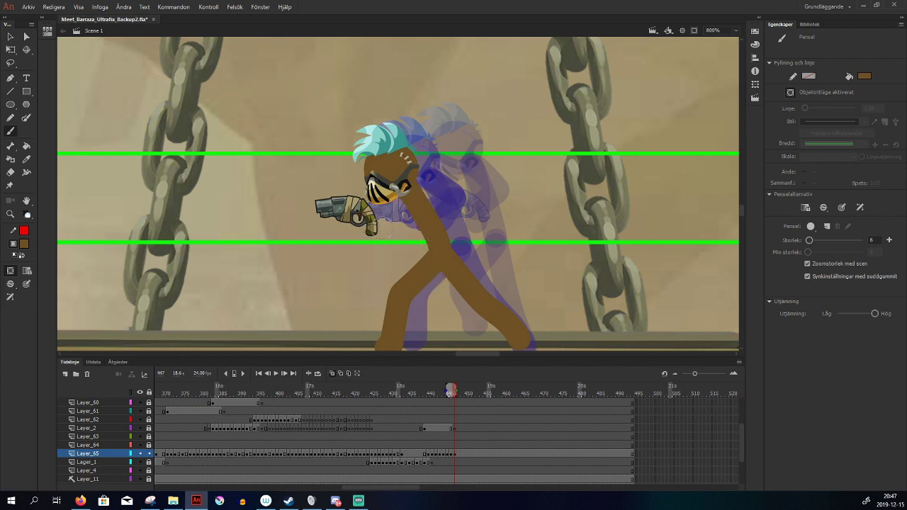
# Move the gun on frame 447 slightly farther forward from the body
pyautogui.press('q')
pyautogui.moveTo(373, 228); pyautogui.dragTo(359, 226)
pyautogui.press('b')
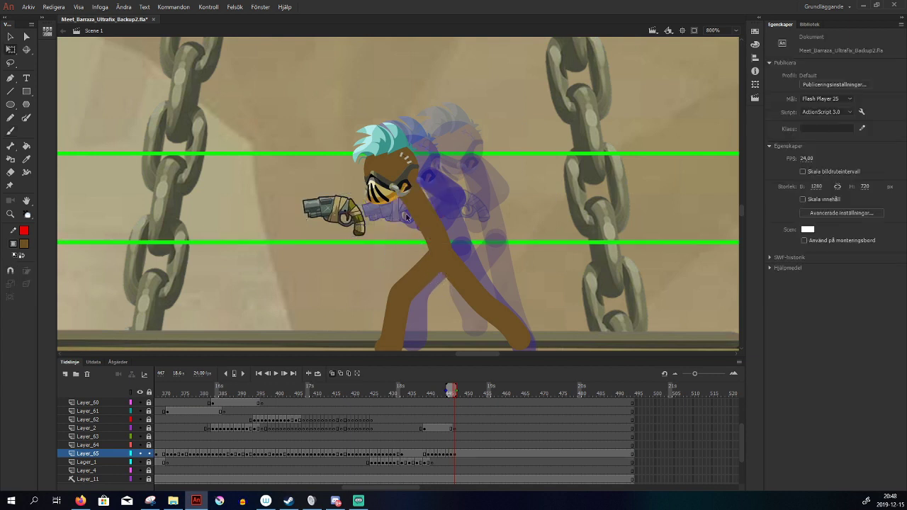
# Paint the arms on frame 447 bent from the shoulder to the gun grip, comparing the pose with frame 446
pyautogui.moveTo(411, 193)
pyautogui.mouseDown()
pyautogui.moveTo(399, 214)
pyautogui.moveTo(408, 196)
pyautogui.moveTo(385, 222)
pyautogui.moveTo(353, 224)
pyautogui.mouseUp()
pyautogui.hotkey('ctrl', 'z')
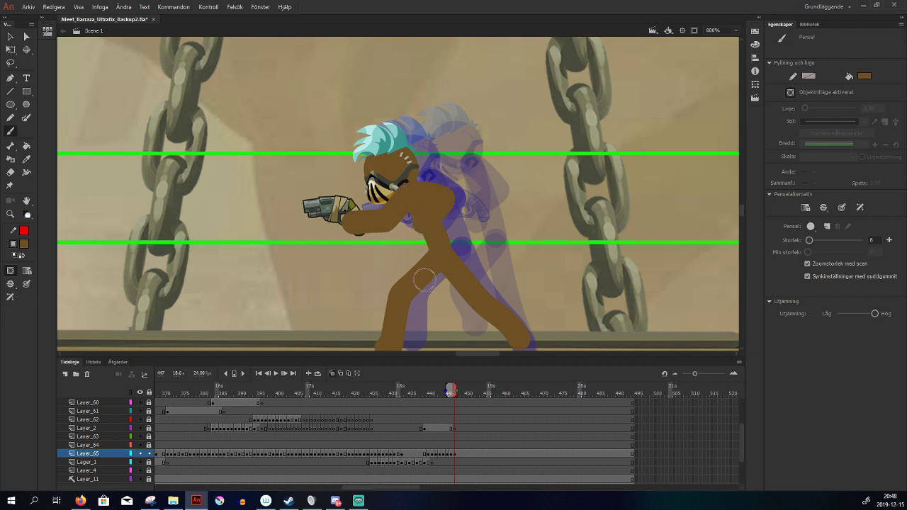
pyautogui.press(',')
pyautogui.press('.')
pyautogui.moveTo(486, 292); pyautogui.dragTo(503, 253)
pyautogui.press(',')
pyautogui.press('.')
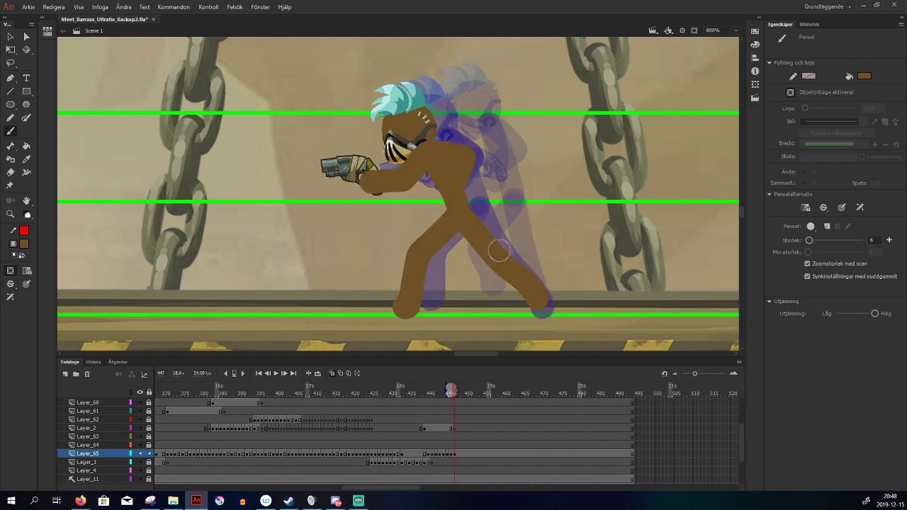
# Bring the head on frame 447 in front of the arms and compare the pose with frame 446
pyautogui.press('q')
pyautogui.click(416, 124)
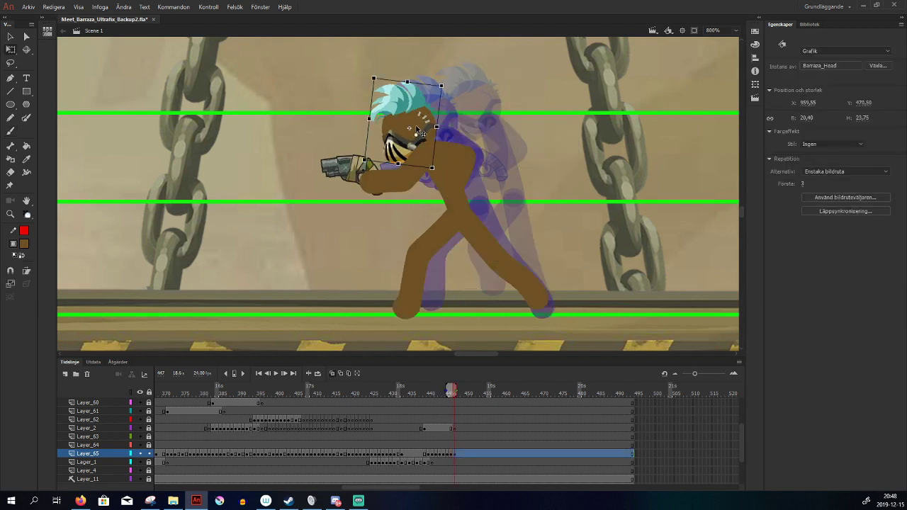
pyautogui.hotkey('ctrl', 'shift', 'Up')
pyautogui.press(',')
pyautogui.press('.')
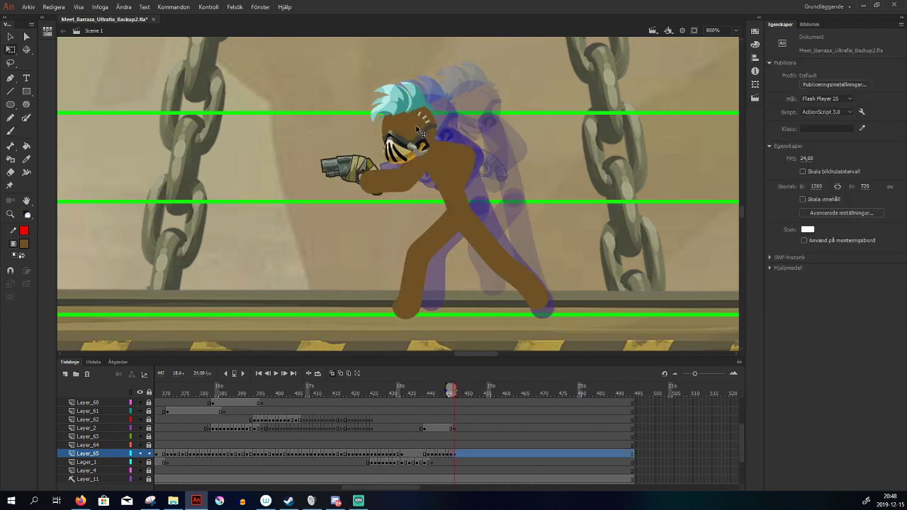
pyautogui.click(555, 222)
pyautogui.moveTo(541, 237); pyautogui.dragTo(552, 250)
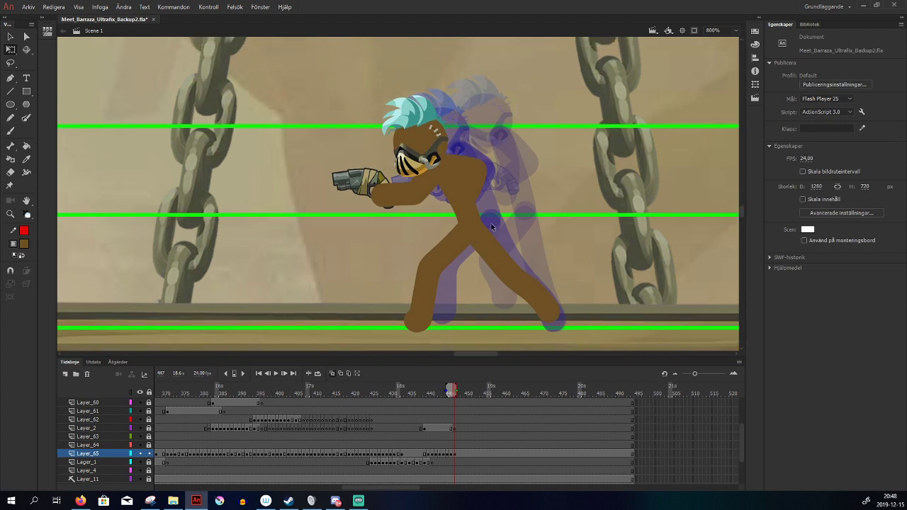
# On a new keyframe at frame 448, shift the head slightly forward and delete the old body and limb strokes
pyautogui.press('.')
pyautogui.click(430, 141)
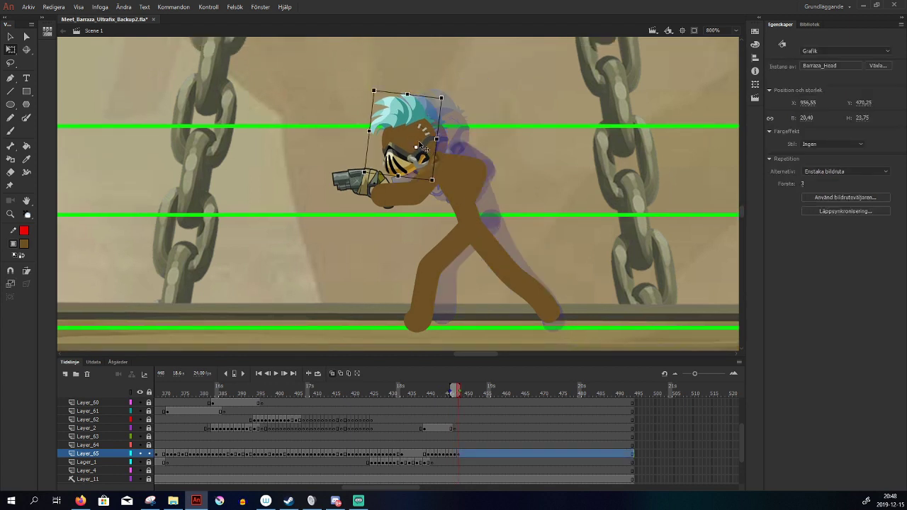
pyautogui.moveTo(448, 101); pyautogui.dragTo(435, 143)
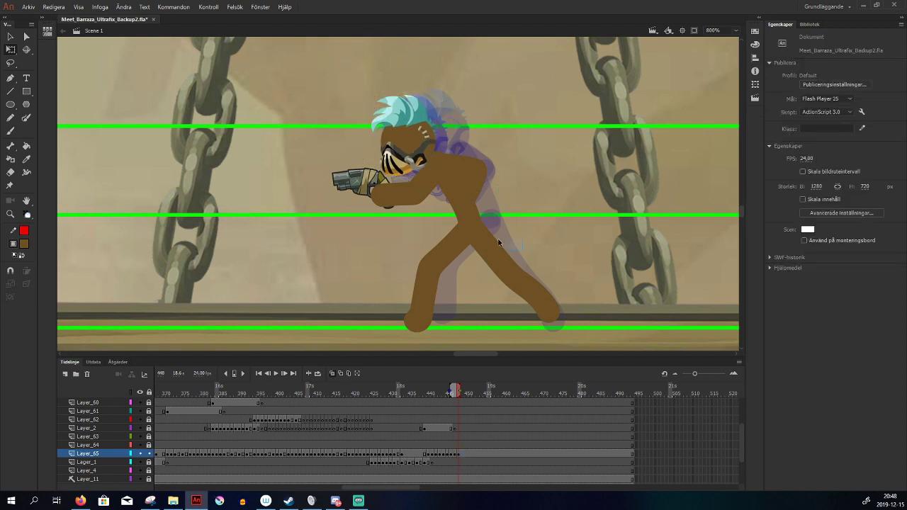
pyautogui.click(458, 224)
pyautogui.press('Delete')
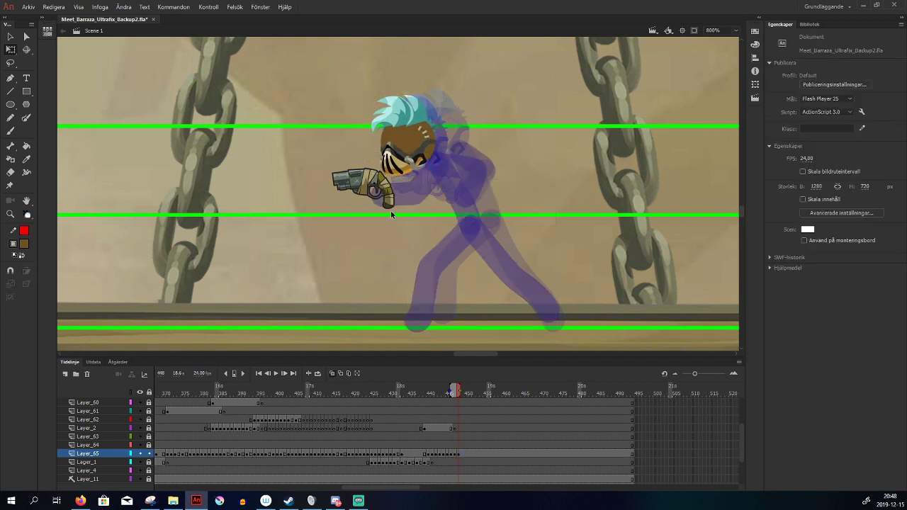
# Move the gun on frame 448 slightly forward and down, adjust its angle, and compare it with frames 446 and 447
pyautogui.moveTo(386, 203); pyautogui.dragTo(378, 207)
pyautogui.moveTo(384, 169); pyautogui.dragTo(388, 174)
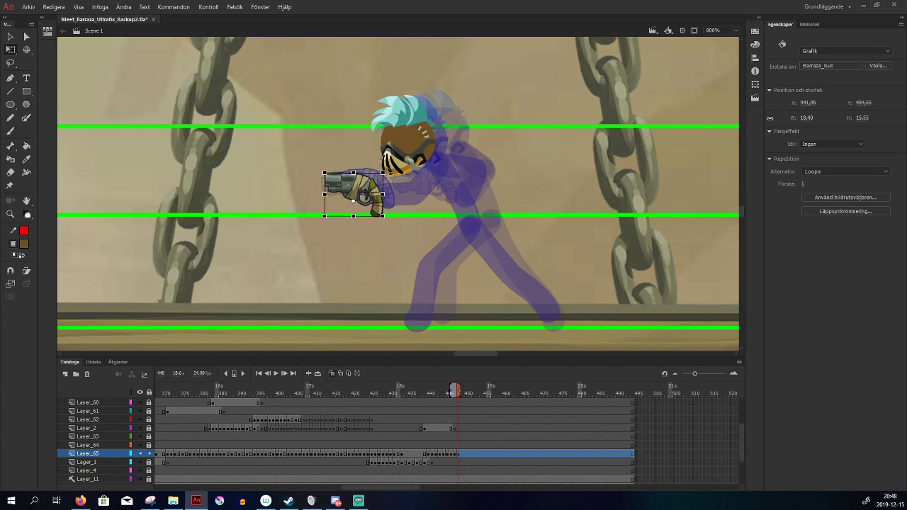
pyautogui.moveTo(374, 205); pyautogui.dragTo(379, 218)
pyautogui.press(',')
pyautogui.press(',')
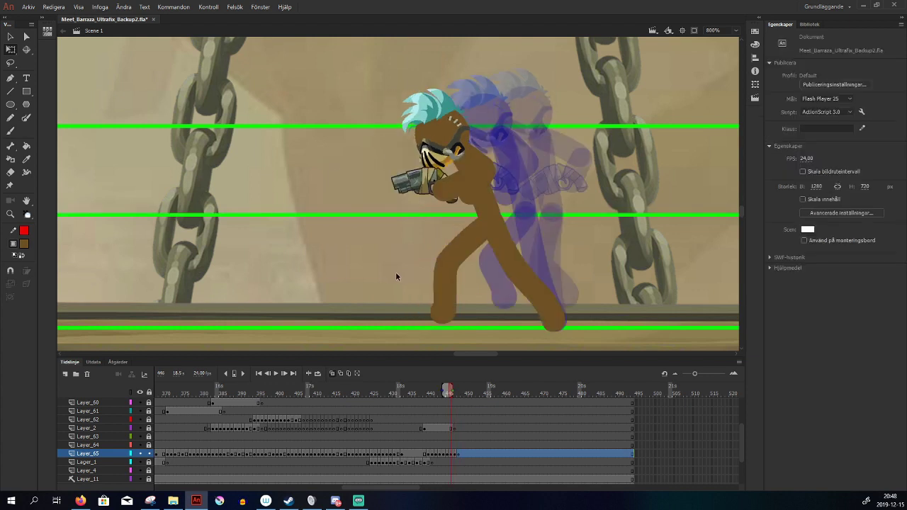
pyautogui.press('.')
pyautogui.press('.')
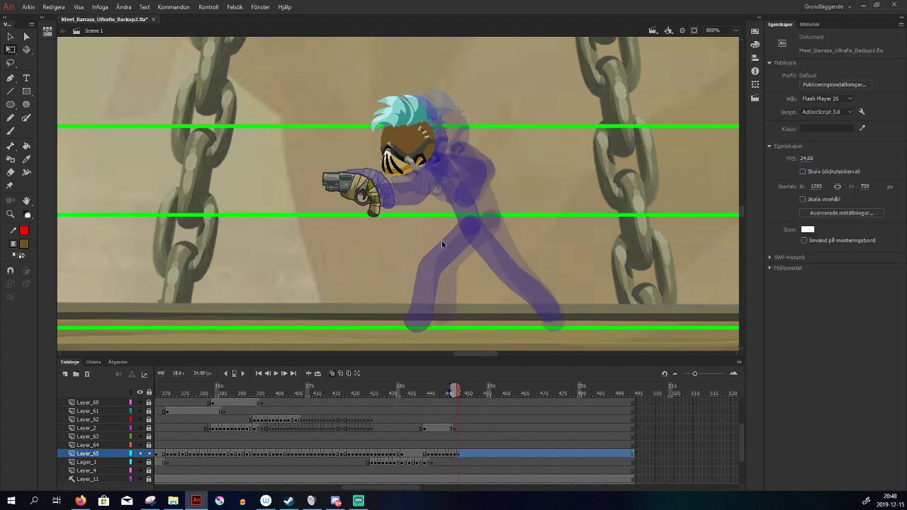
# Tilt the head on frame 448 and paint the leaning torso with a planted front leg and a bent trailing leg
pyautogui.click(428, 154)
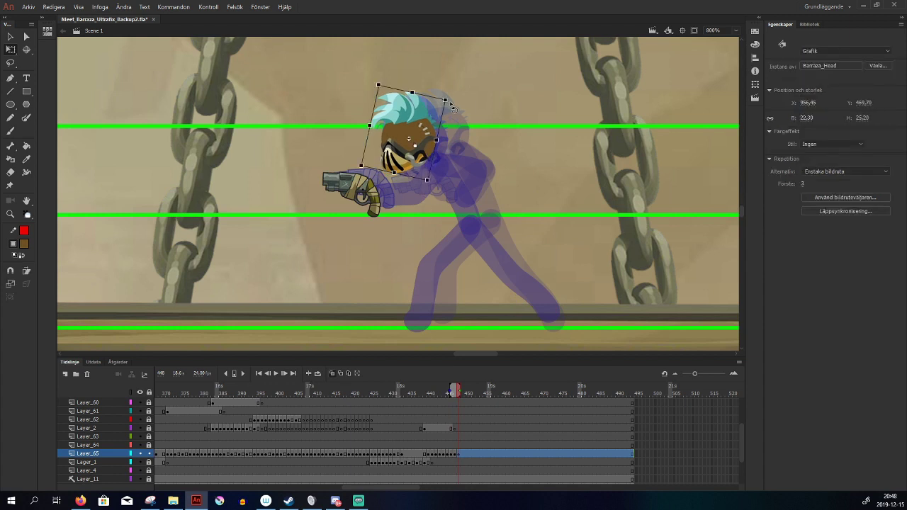
pyautogui.press('b')
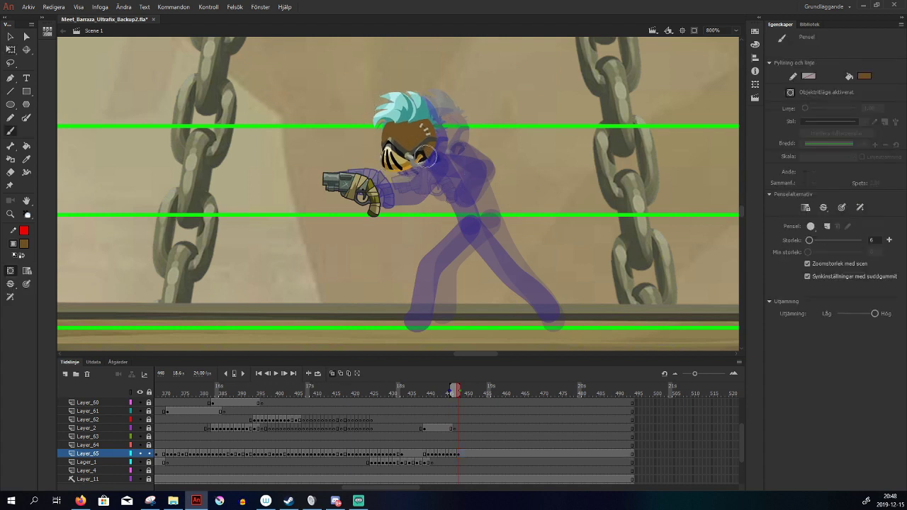
pyautogui.moveTo(436, 172)
pyautogui.mouseDown()
pyautogui.moveTo(458, 223)
pyautogui.moveTo(445, 243)
pyautogui.moveTo(458, 232)
pyautogui.moveTo(430, 260)
pyautogui.moveTo(457, 225)
pyautogui.moveTo(425, 265)
pyautogui.moveTo(416, 321)
pyautogui.mouseUp()
pyautogui.hotkey('ctrl', 'z')
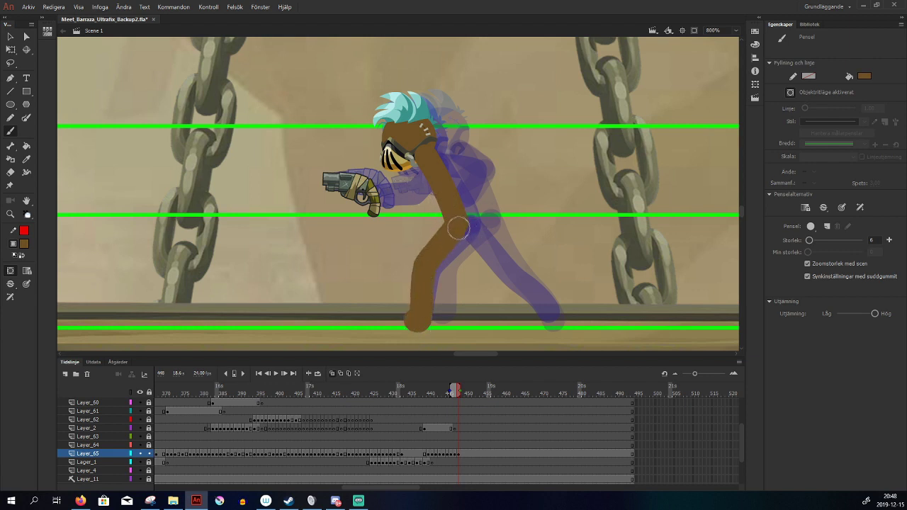
pyautogui.moveTo(459, 228); pyautogui.dragTo(534, 324)
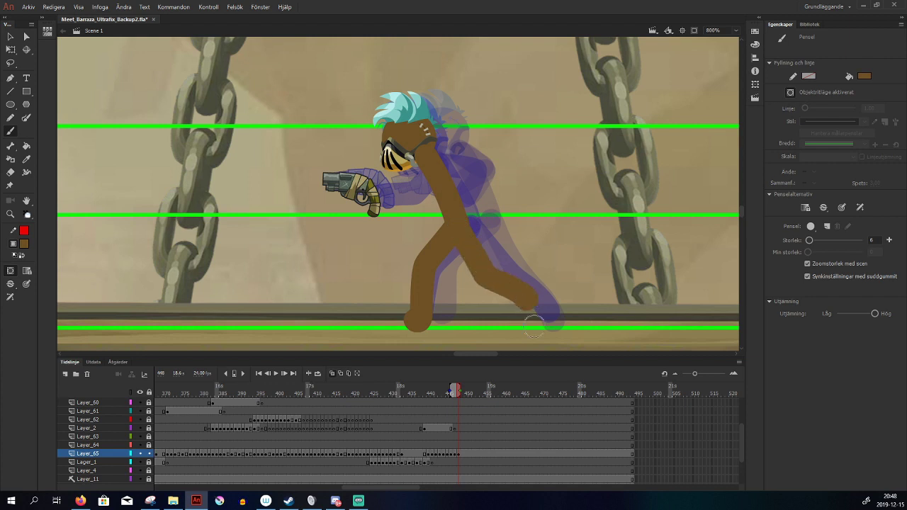
pyautogui.moveTo(550, 262); pyautogui.dragTo(557, 283)
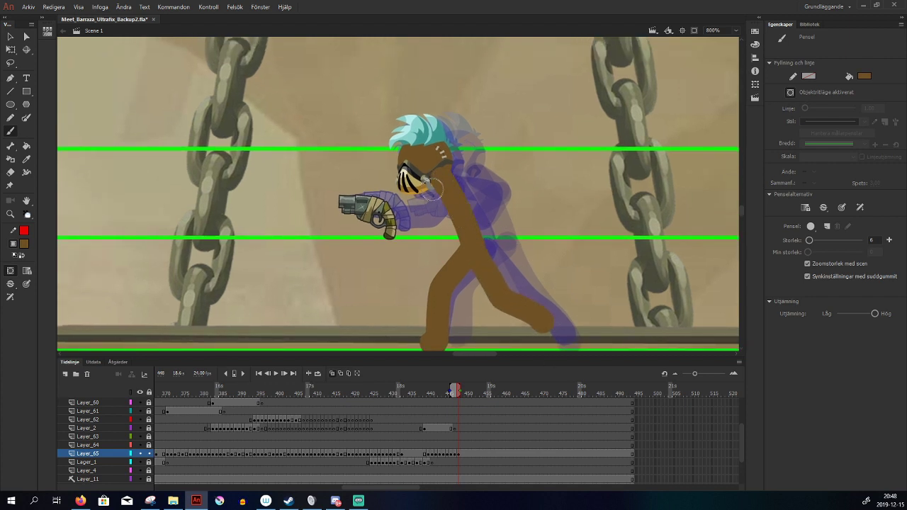
# Paint the front arm to the gun grip and the rear arm bent behind the torso on frame 448, comparing with frame 447
pyautogui.moveTo(444, 179); pyautogui.dragTo(421, 213)
pyautogui.moveTo(441, 180)
pyautogui.mouseDown()
pyautogui.moveTo(424, 221)
pyautogui.moveTo(381, 230)
pyautogui.mouseUp()
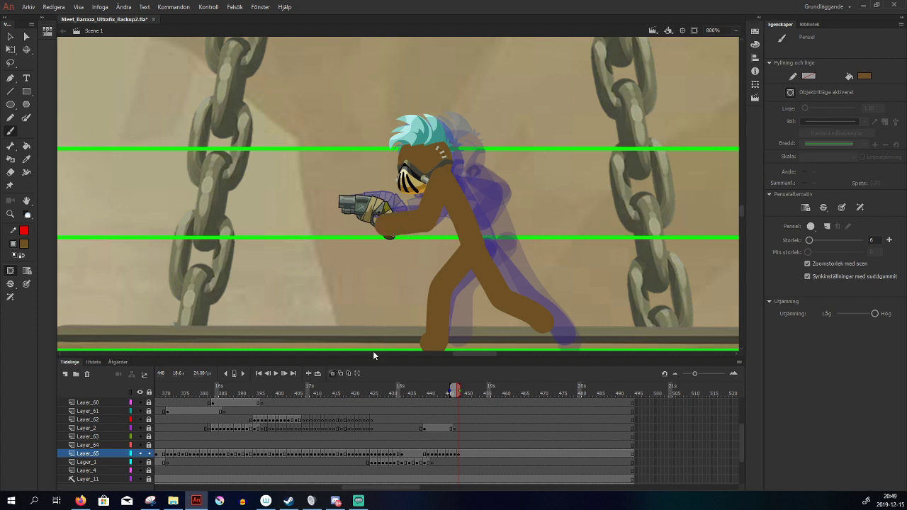
pyautogui.press('.')
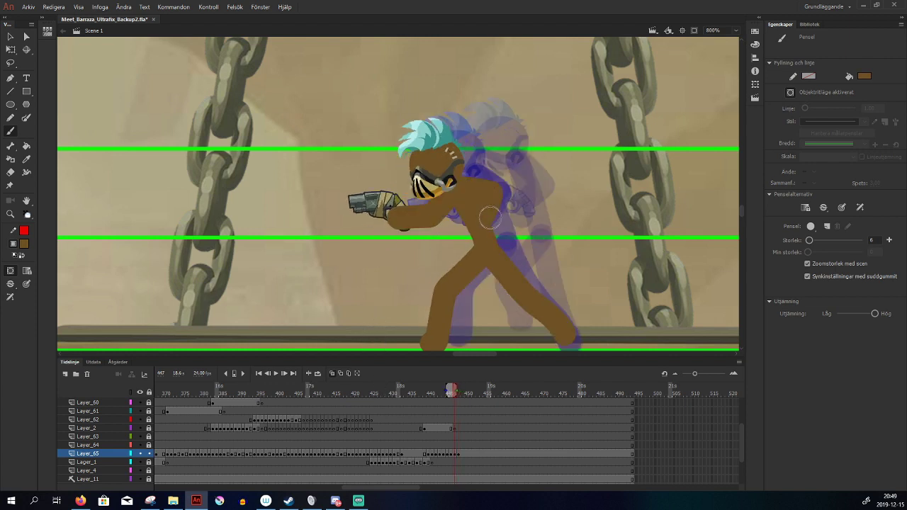
pyautogui.press('.')
pyautogui.press('.')
pyautogui.press('.')
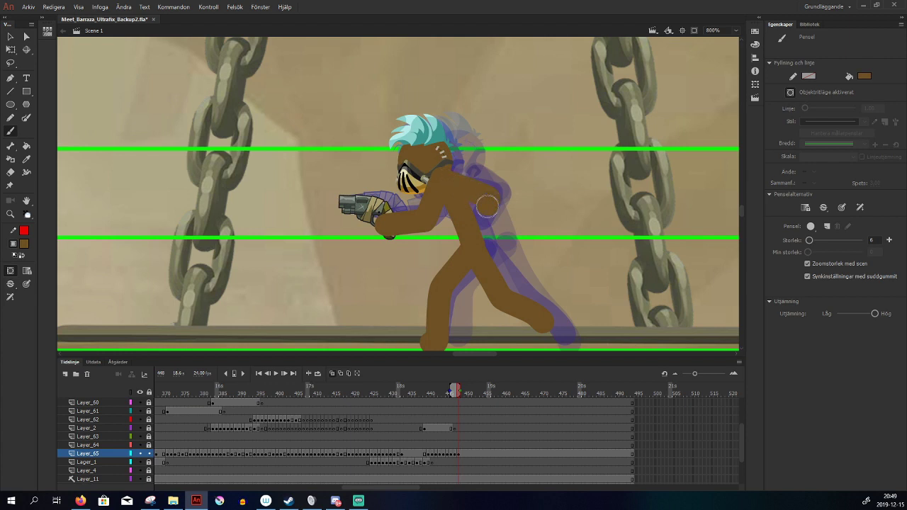
pyautogui.press('.')
# Bring the head on frame 448 in front of the arms and compare the pose with frame 447
pyautogui.press('q')
pyautogui.click(425, 164)
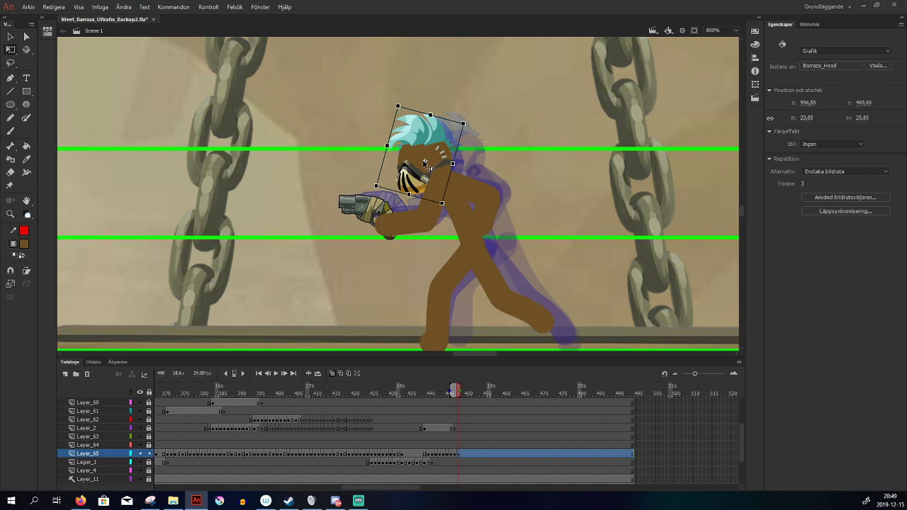
pyautogui.press('.')
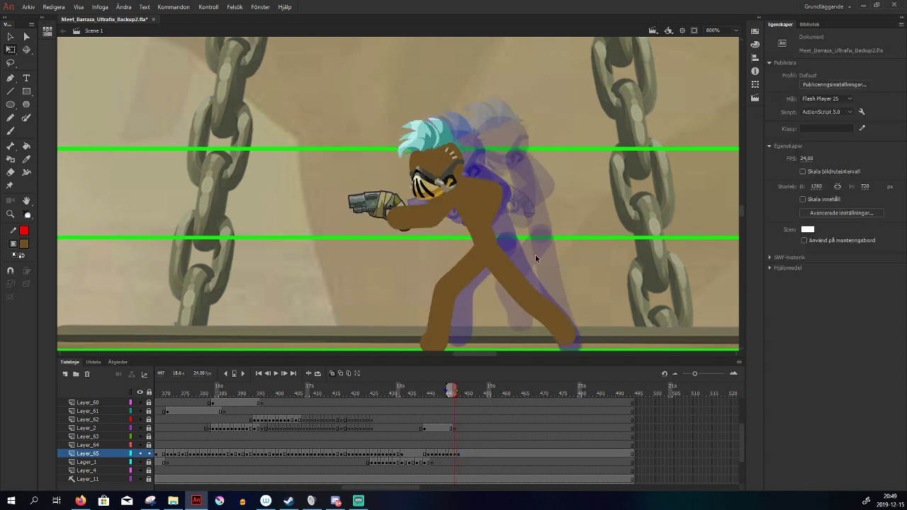
pyautogui.press('.')
pyautogui.press('.')
pyautogui.press('.')
# Add a keyframe at frame 449 and delete its copied body and limb strokes, keeping the head and gun
pyautogui.press('.')
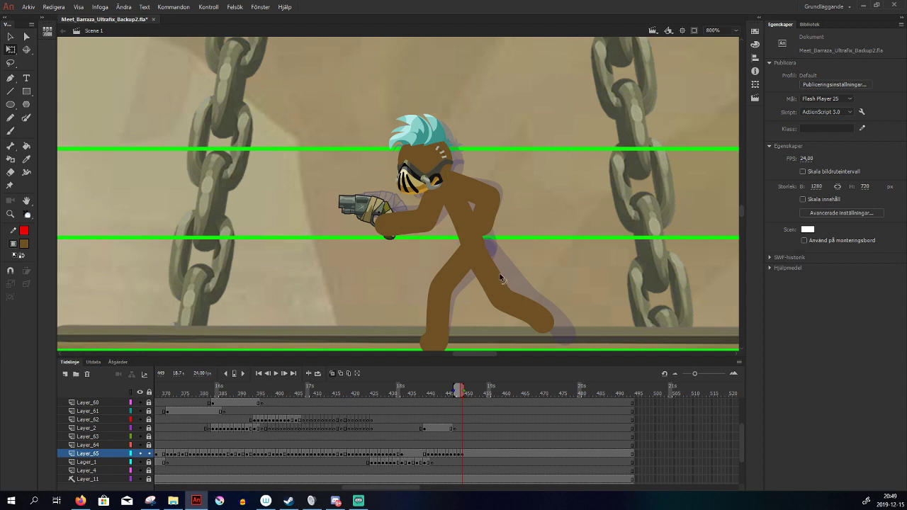
pyautogui.moveTo(554, 276); pyautogui.dragTo(434, 216)
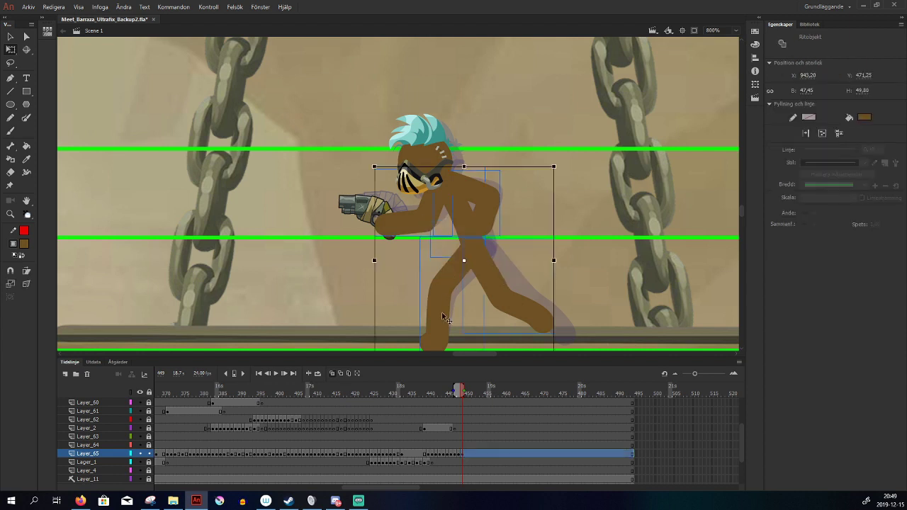
pyautogui.click(574, 208)
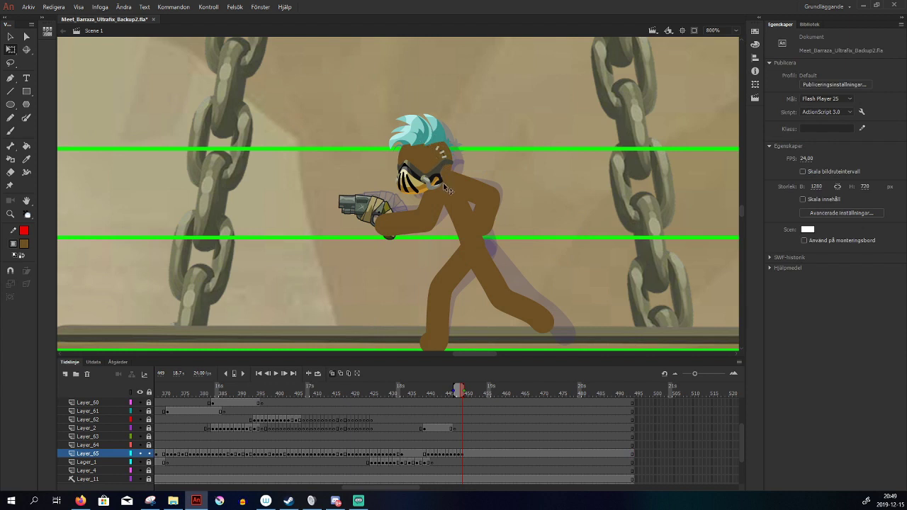
pyautogui.moveTo(523, 273); pyautogui.dragTo(438, 215)
pyautogui.press('Delete')
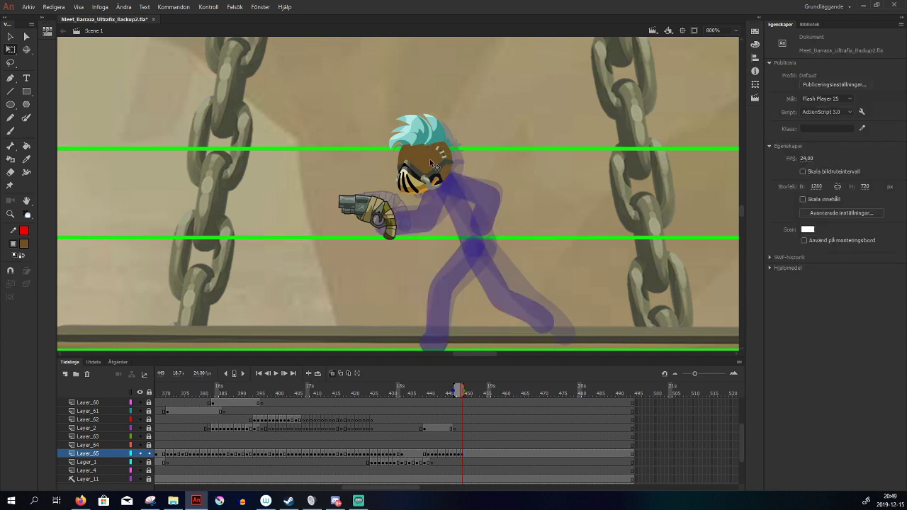
# Raise the head on frame 449 above the previous pose and tilt it slightly
pyautogui.moveTo(433, 164); pyautogui.dragTo(437, 140)
pyautogui.moveTo(467, 105)
pyautogui.mouseDown()
pyautogui.moveTo(465, 114)
pyautogui.moveTo(466, 100)
pyautogui.mouseUp()
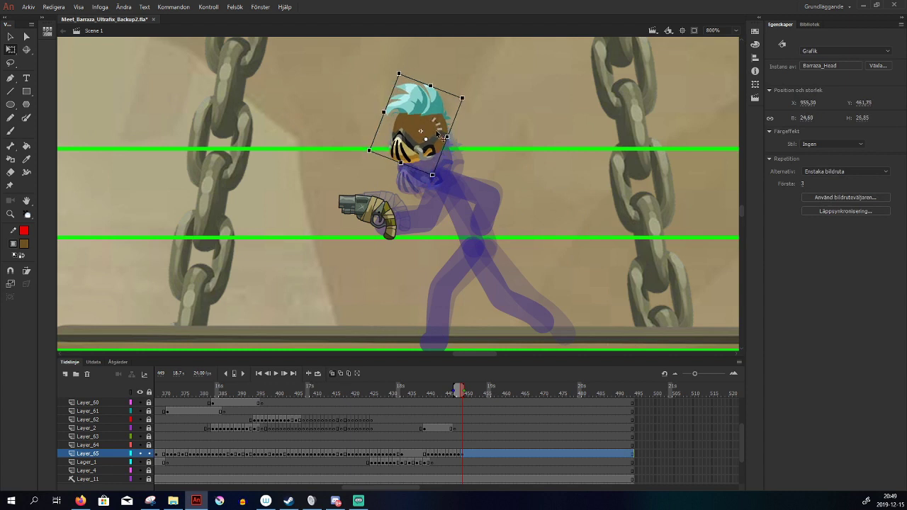
pyautogui.moveTo(437, 131); pyautogui.dragTo(434, 136)
pyautogui.click(429, 234)
# Lower the gun on frame 449 back toward the body and adjust its angle, comparing it with frame 448
pyautogui.click(391, 231)
pyautogui.moveTo(412, 204); pyautogui.dragTo(407, 259)
pyautogui.click(418, 283)
pyautogui.press(',')
pyautogui.press(',')
pyautogui.press('.')
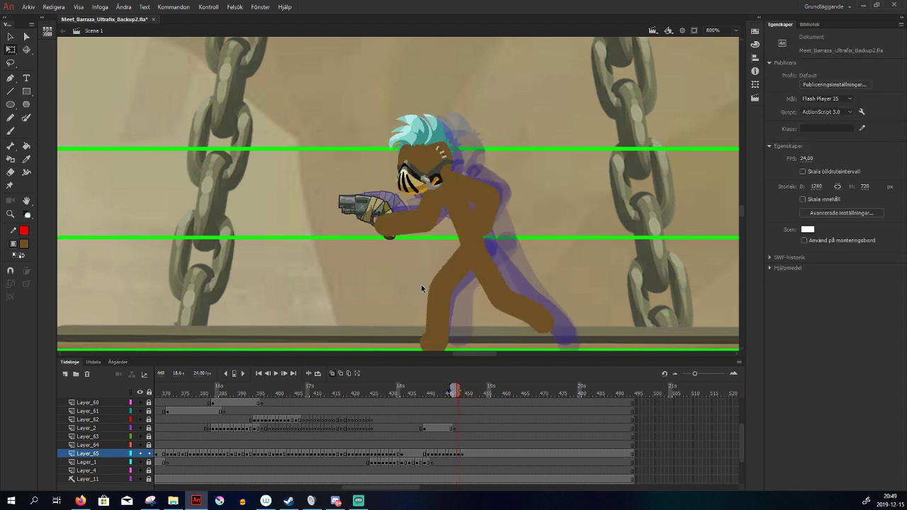
pyautogui.press('.')
pyautogui.click(408, 246)
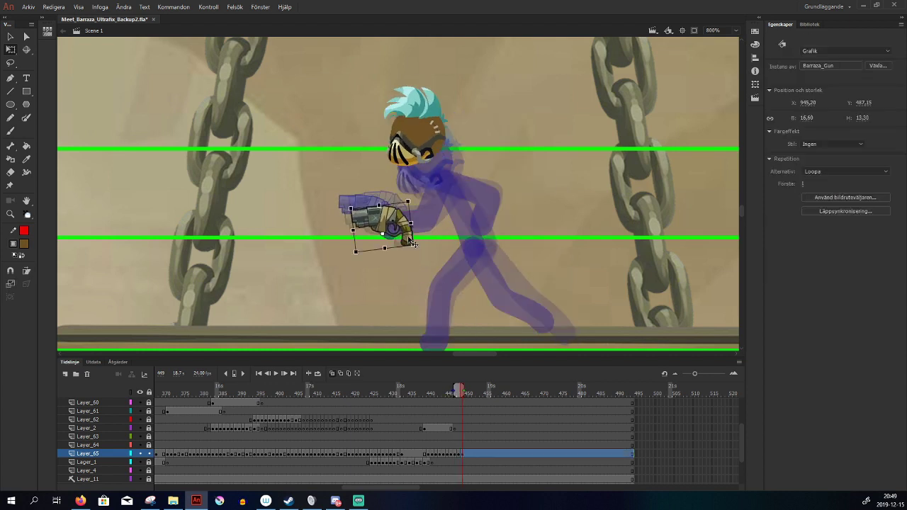
pyautogui.moveTo(414, 206); pyautogui.dragTo(410, 202)
# Paint a more upright torso and the supporting leg down to the ground on frame 449, comparing with frame 448
pyautogui.press('b')
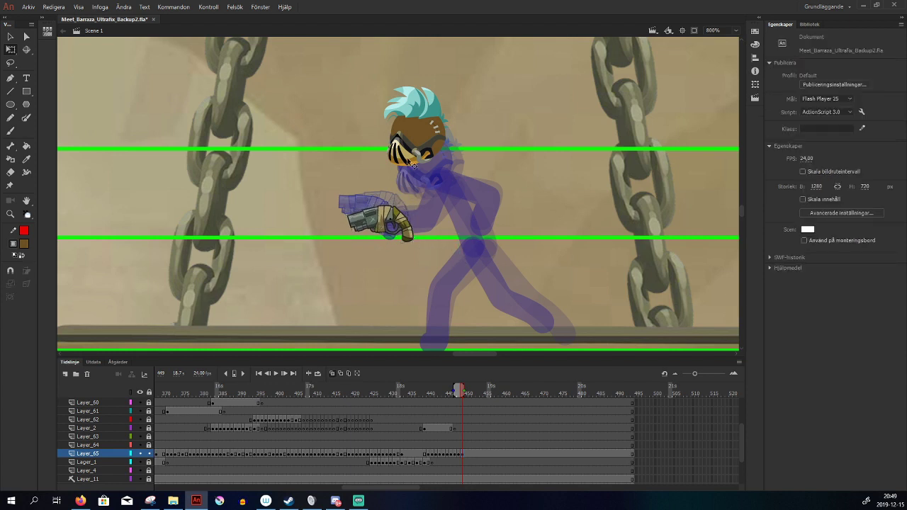
pyautogui.moveTo(430, 161); pyautogui.dragTo(453, 238)
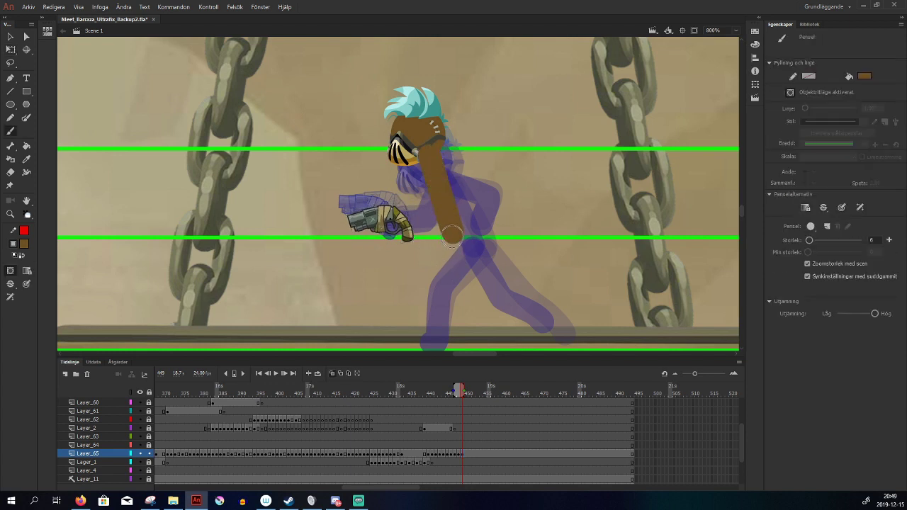
pyautogui.moveTo(452, 236); pyautogui.dragTo(435, 346)
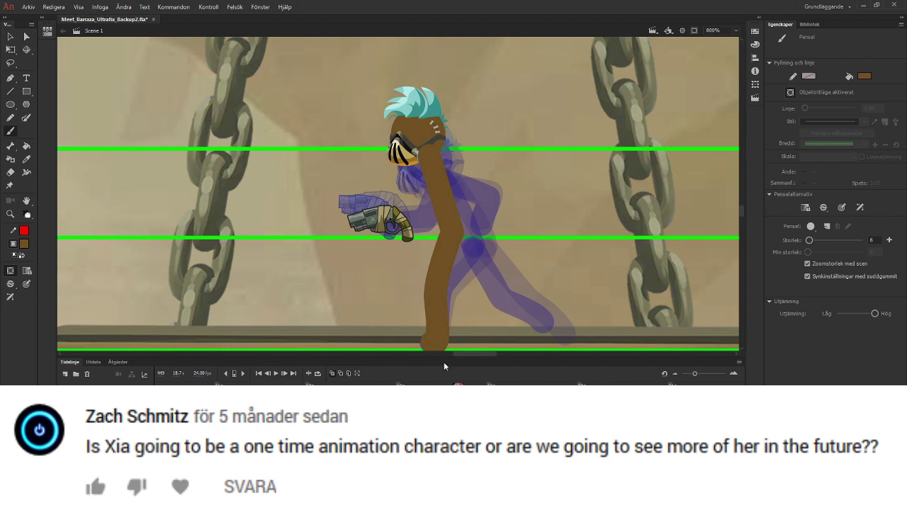
pyautogui.press(',')
pyautogui.press('.')
pyautogui.moveTo(486, 277); pyautogui.dragTo(487, 290)
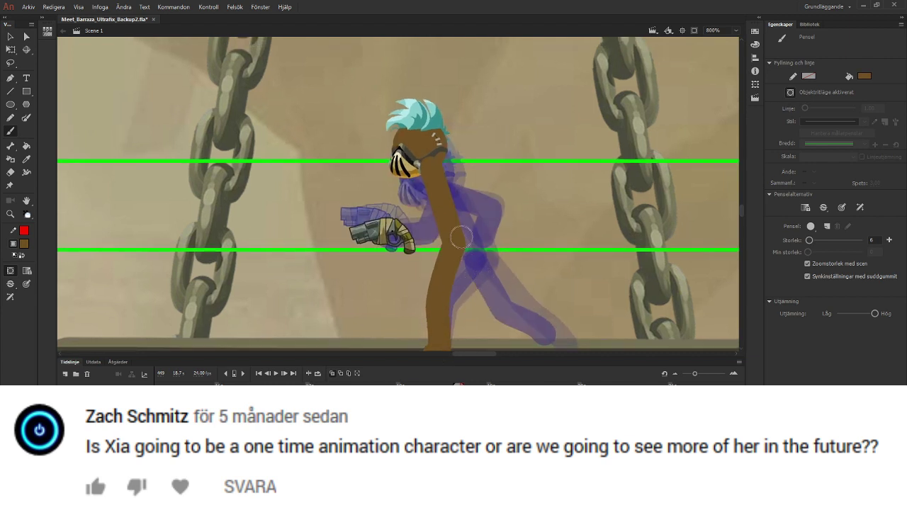
pyautogui.press(',')
pyautogui.press('.')
pyautogui.scroll(-1, 460, 238)
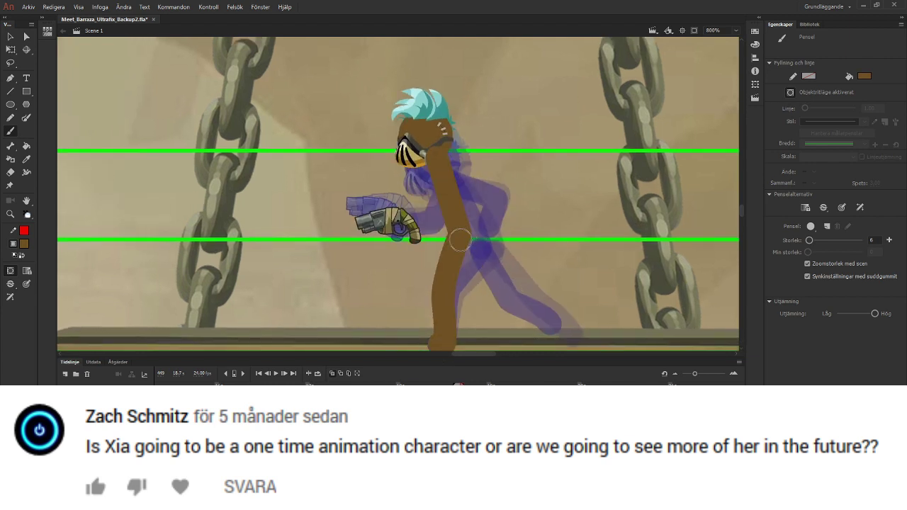
# Paint the trailing leg on frame 449 from the hip to a raised point behind the body, comparing with frame 448
pyautogui.moveTo(458, 248)
pyautogui.mouseDown()
pyautogui.moveTo(459, 278)
pyautogui.moveTo(505, 284)
pyautogui.moveTo(502, 293)
pyautogui.mouseUp()
pyautogui.press(',')
pyautogui.press('.')
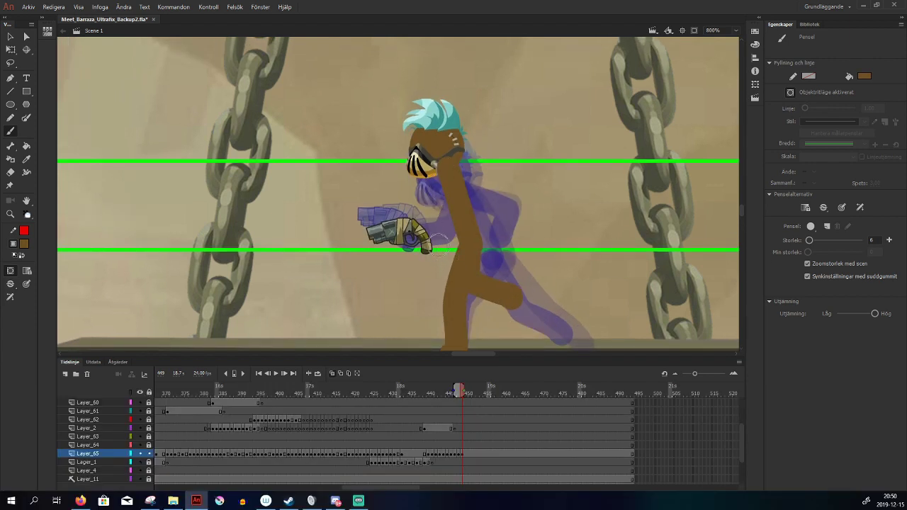
# Move the gun on frame 449 closer to the torso with its barrel tilted slightly downward
pyautogui.press('q')
pyautogui.click(437, 243)
pyautogui.moveTo(439, 243); pyautogui.dragTo(454, 241)
pyautogui.press('b')
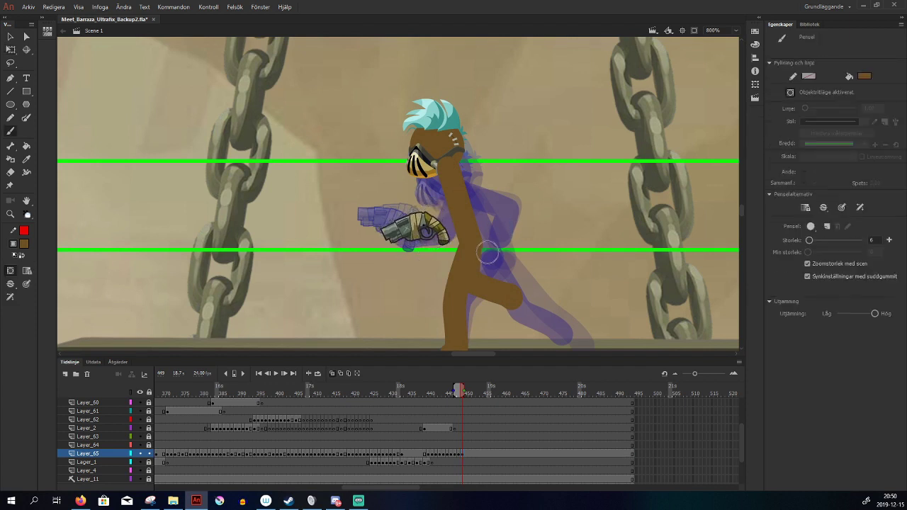
# Tuck the gun on frame 449 closer to the torso and rotate its barrel further downward
pyautogui.press(',')
pyautogui.press('.')
pyautogui.press('q')
pyautogui.click(445, 233)
pyautogui.moveTo(454, 250)
pyautogui.mouseDown()
pyautogui.moveTo(456, 241)
pyautogui.moveTo(441, 238)
pyautogui.mouseUp()
pyautogui.click(468, 230)
# Paint the bent arm on frame 449 from the shoulder to the gun's grip, comparing it with the preceding frames
pyautogui.press('b')
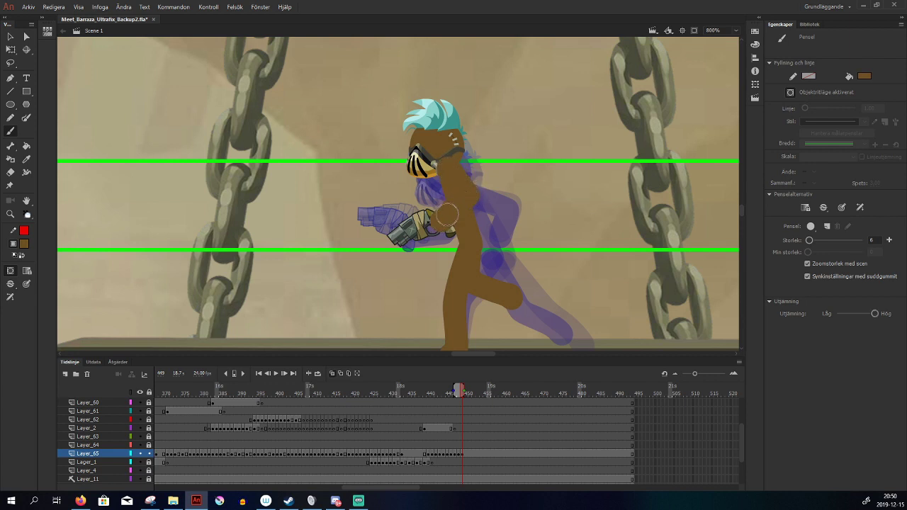
pyautogui.moveTo(449, 168)
pyautogui.mouseDown()
pyautogui.moveTo(465, 202)
pyautogui.moveTo(443, 234)
pyautogui.mouseUp()
pyautogui.press(',')
pyautogui.press(',')
pyautogui.press('.')
pyautogui.press('.')
# Bring the head on frame 449 in front of the painted body strokes
pyautogui.press('v')
pyautogui.click(454, 241)
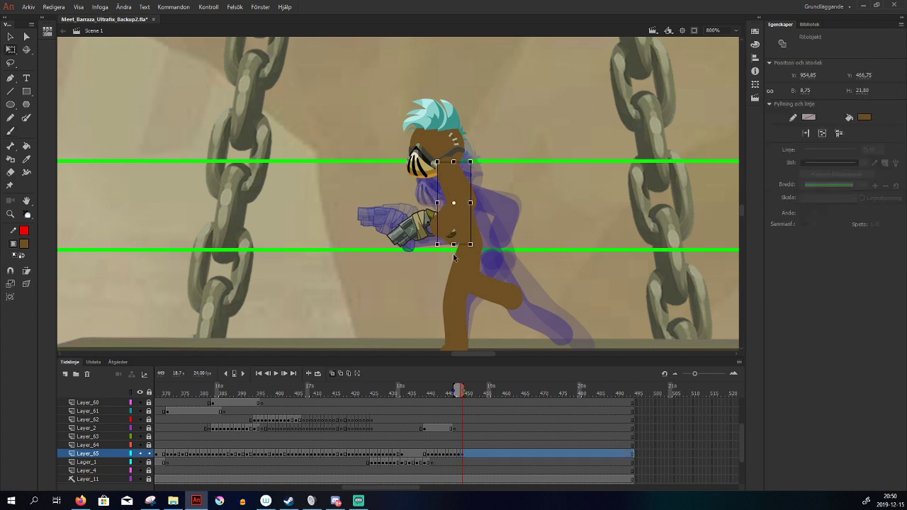
pyautogui.click(537, 308)
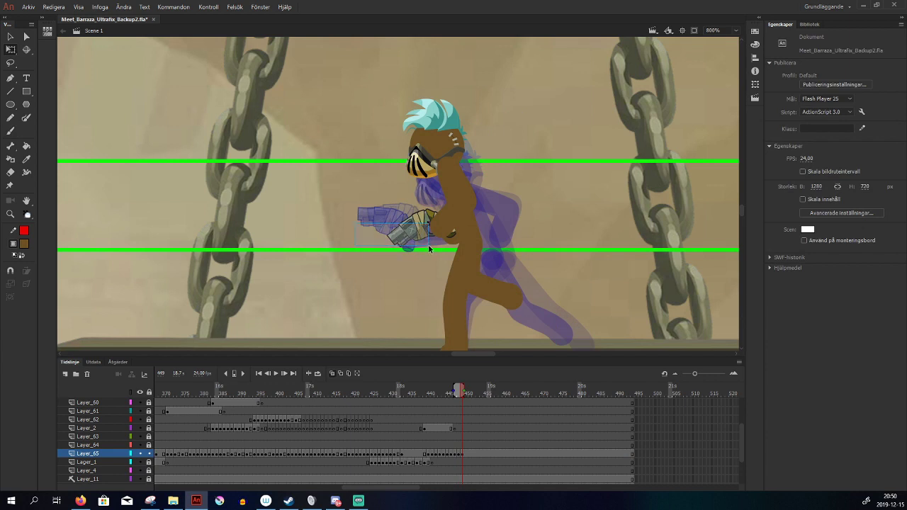
pyautogui.moveTo(429, 245); pyautogui.dragTo(432, 245)
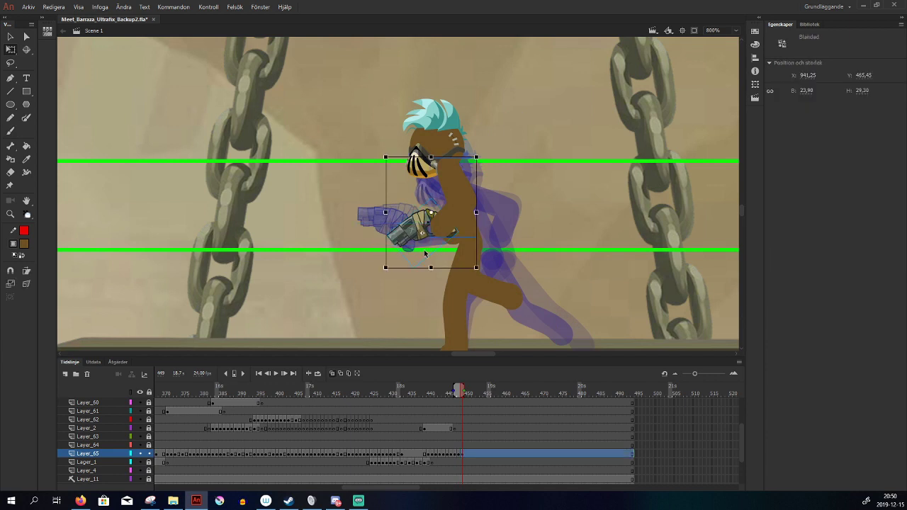
pyautogui.click(554, 303)
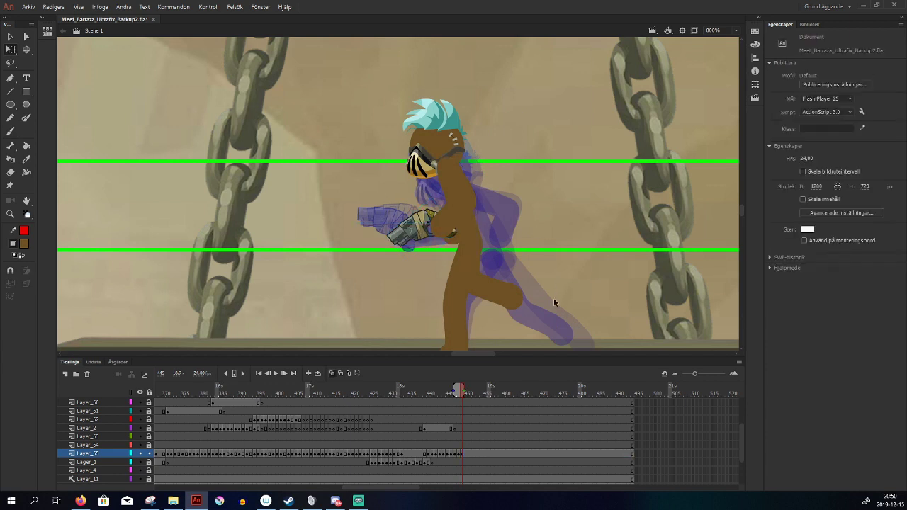
pyautogui.click(460, 144)
pyautogui.hotkey('ctrl', 'shift', 'Up')
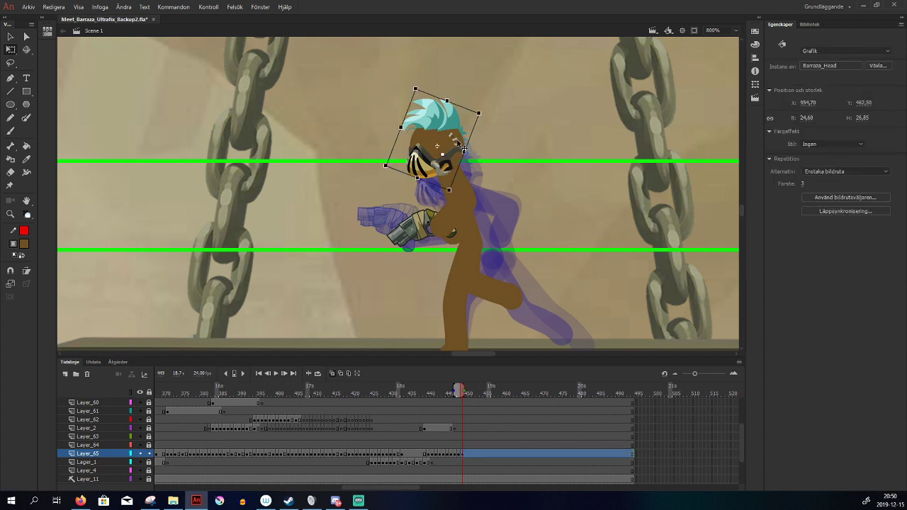
pyautogui.click(555, 258)
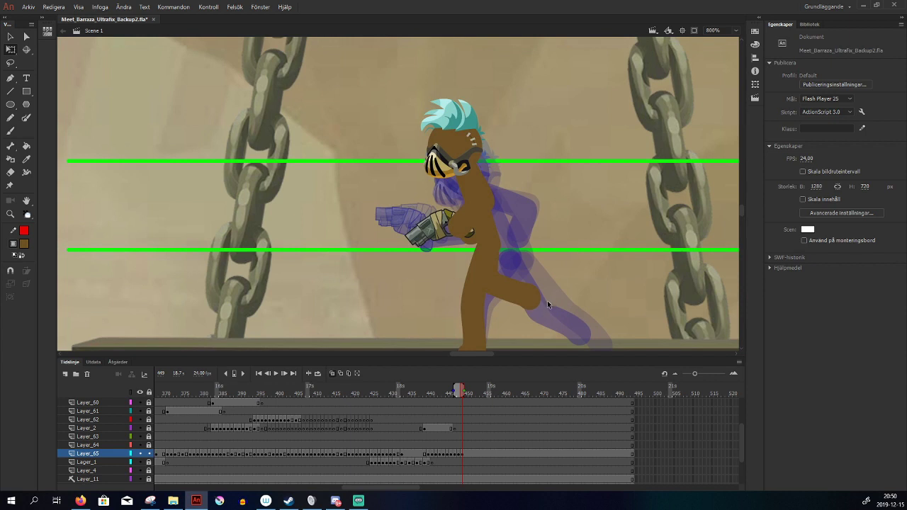
# Compare the figure's poses across frames 446 to 449 to check the motion
pyautogui.press(',')
pyautogui.press(',')
pyautogui.press(',')
pyautogui.press('.')
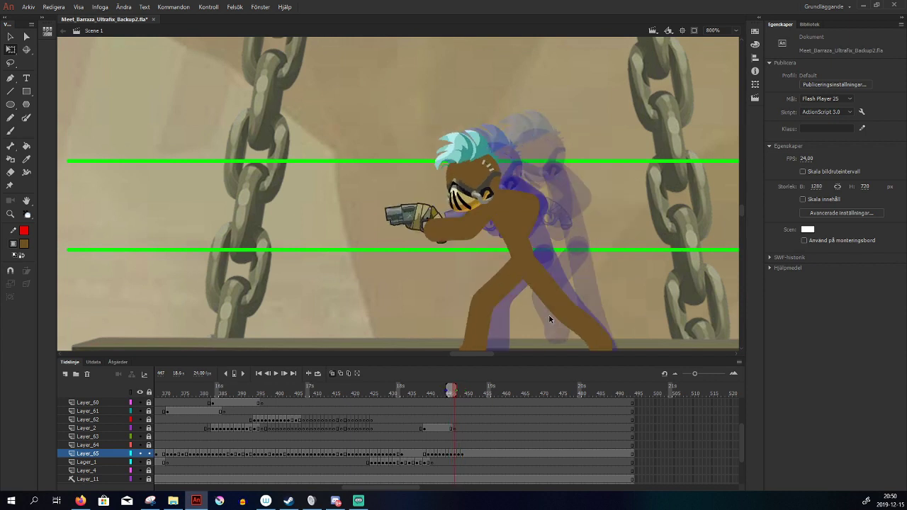
pyautogui.press('.')
pyautogui.press('.')
pyautogui.moveTo(575, 276); pyautogui.dragTo(589, 273)
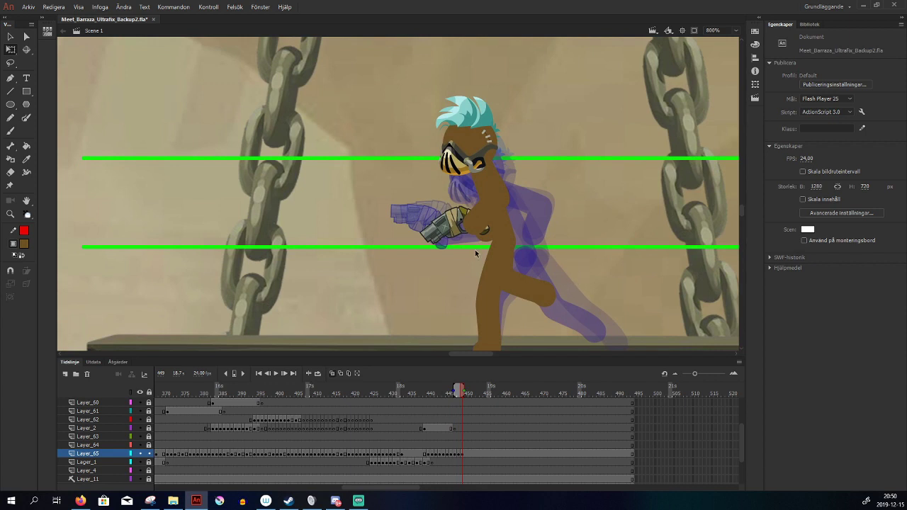
# Add a keyframe at frame 450 on Layer_65 and delete its copied torso, arm and legs, keeping the head and gun
pyautogui.press('.')
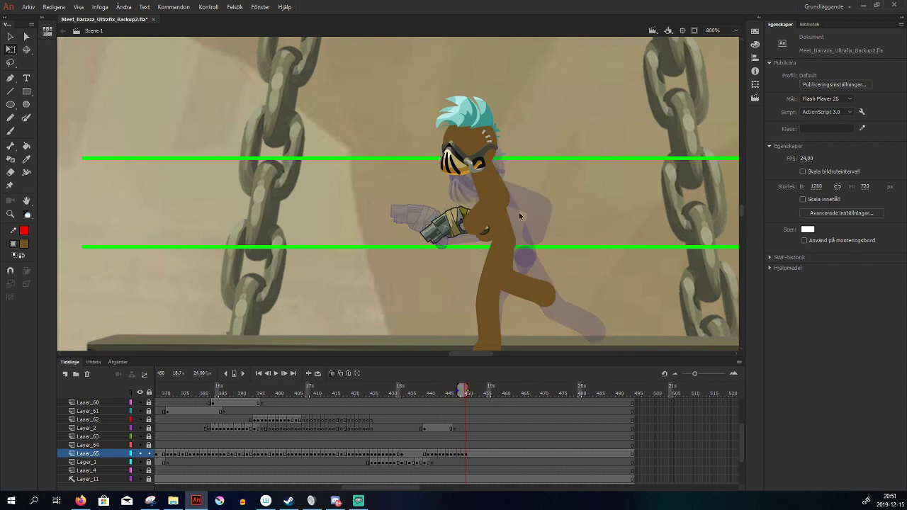
pyautogui.click(496, 198)
pyautogui.press('Delete')
pyautogui.click(535, 281)
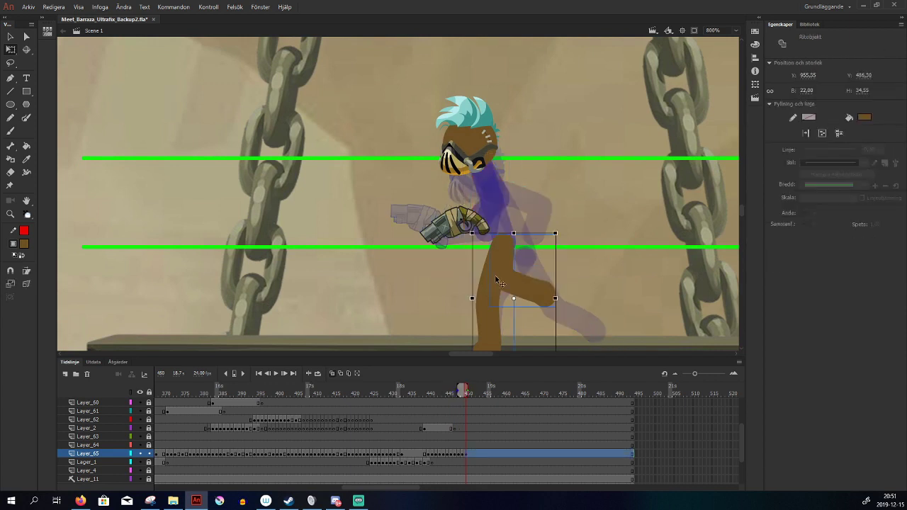
pyautogui.press('Delete')
# Raise the head on frame 450 forward with a slight rotation and pull the gun back behind the torso, barrel pointing down
pyautogui.moveTo(482, 158); pyautogui.dragTo(464, 150)
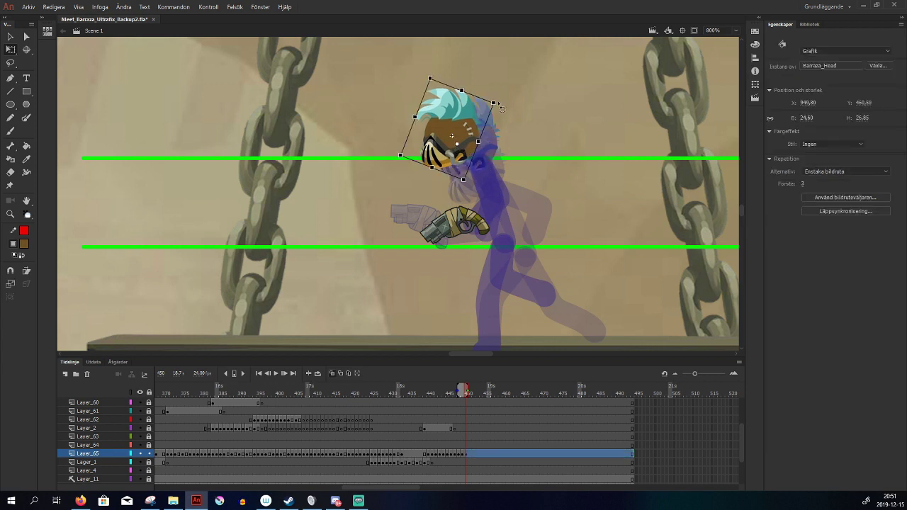
pyautogui.moveTo(500, 107); pyautogui.dragTo(477, 135)
pyautogui.click(513, 213)
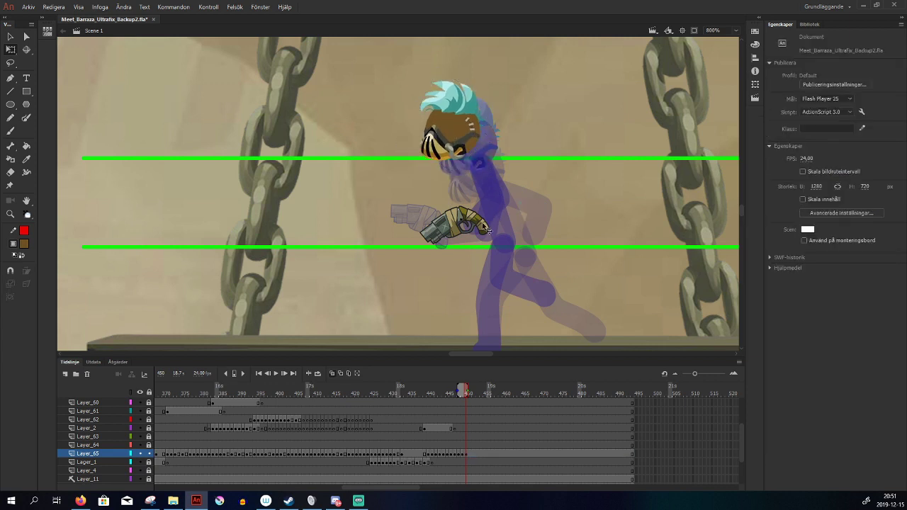
pyautogui.moveTo(484, 224); pyautogui.dragTo(512, 202)
pyautogui.click(523, 272)
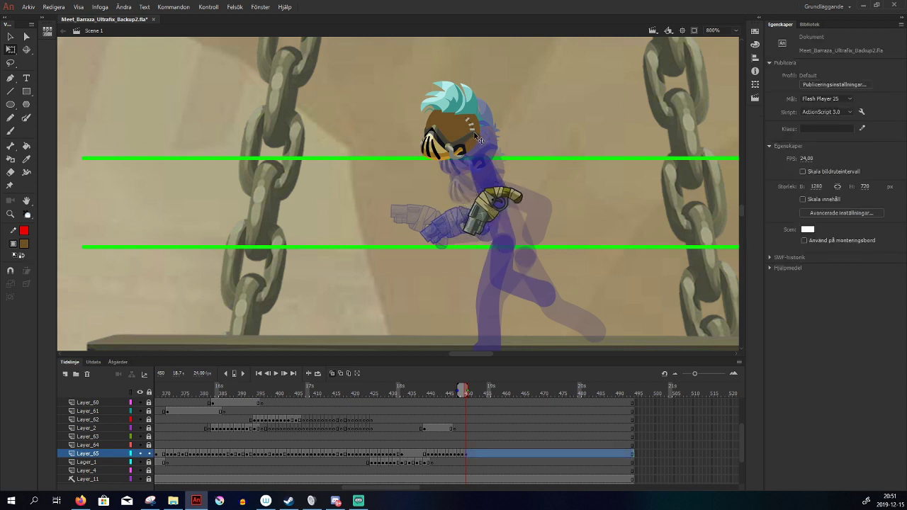
pyautogui.moveTo(474, 134); pyautogui.dragTo(480, 130)
pyautogui.click(443, 236)
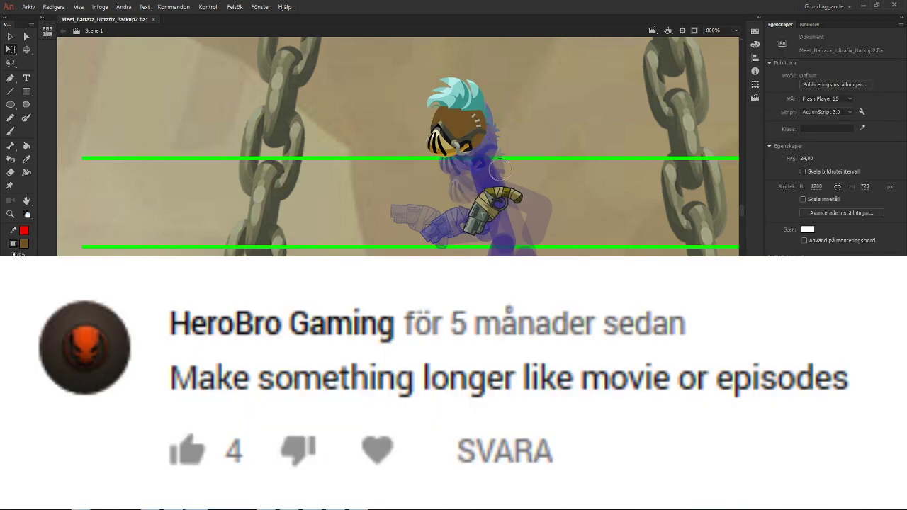
# Paint an upright torso and a straight supporting leg down to the ground on frame 450
pyautogui.press('b')
pyautogui.moveTo(465, 150); pyautogui.dragTo(478, 238)
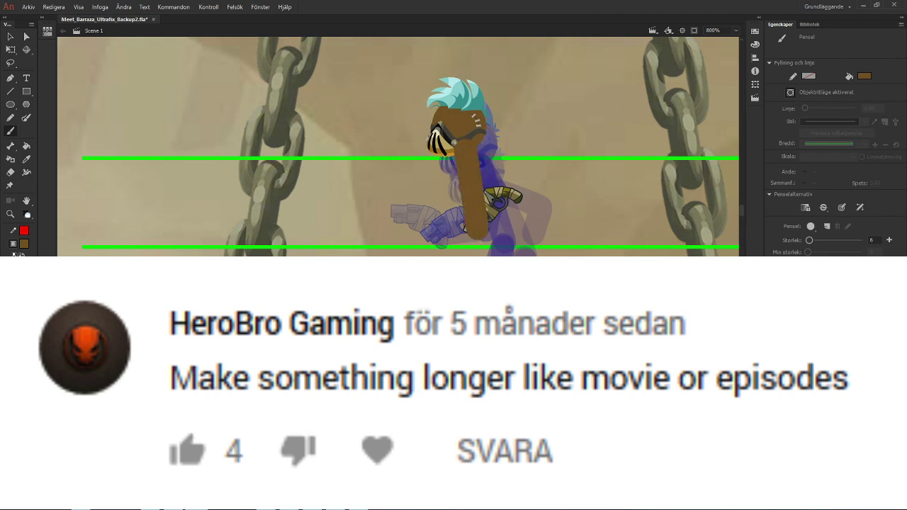
pyautogui.scroll(-1, 478, 230)
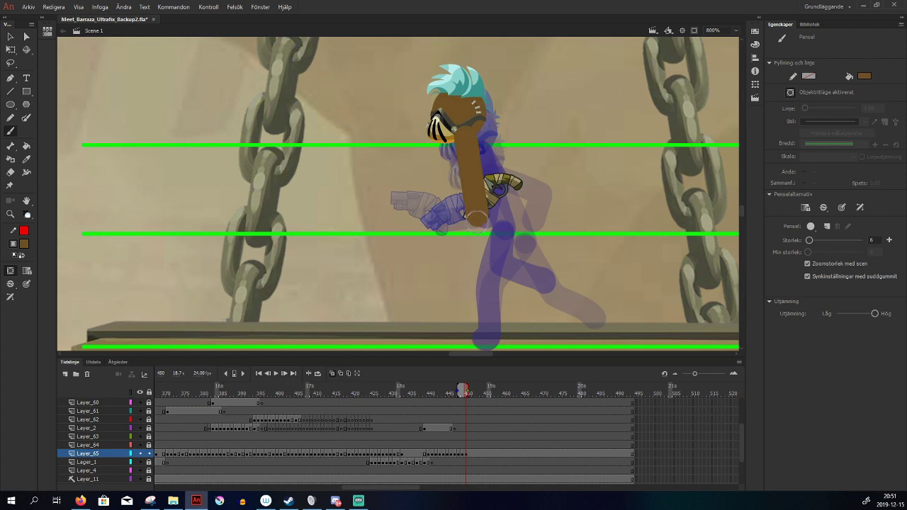
pyautogui.moveTo(476, 219)
pyautogui.mouseDown()
pyautogui.moveTo(488, 340)
pyautogui.moveTo(488, 309)
pyautogui.mouseUp()
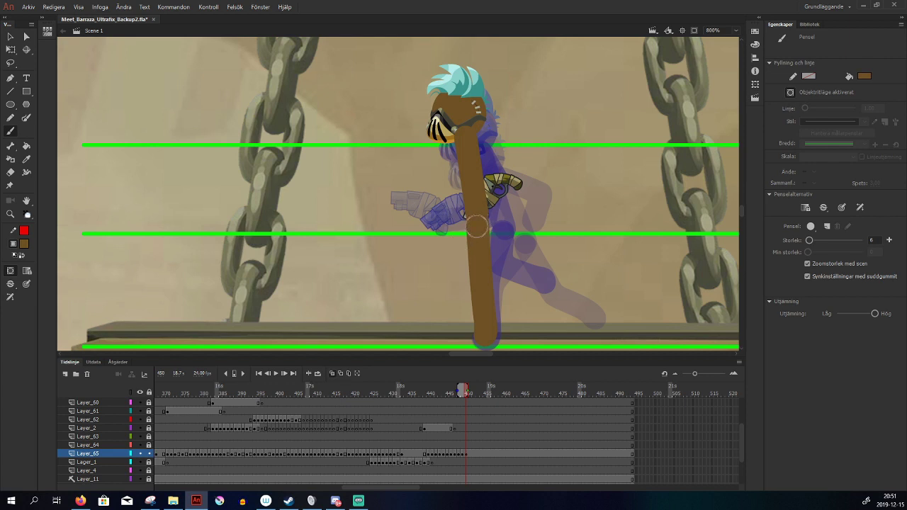
# Paint the other leg on frame 450 as a raised knee in front of the body, comparing with frame 448
pyautogui.moveTo(476, 214)
pyautogui.mouseDown()
pyautogui.moveTo(437, 237)
pyautogui.moveTo(459, 244)
pyautogui.mouseUp()
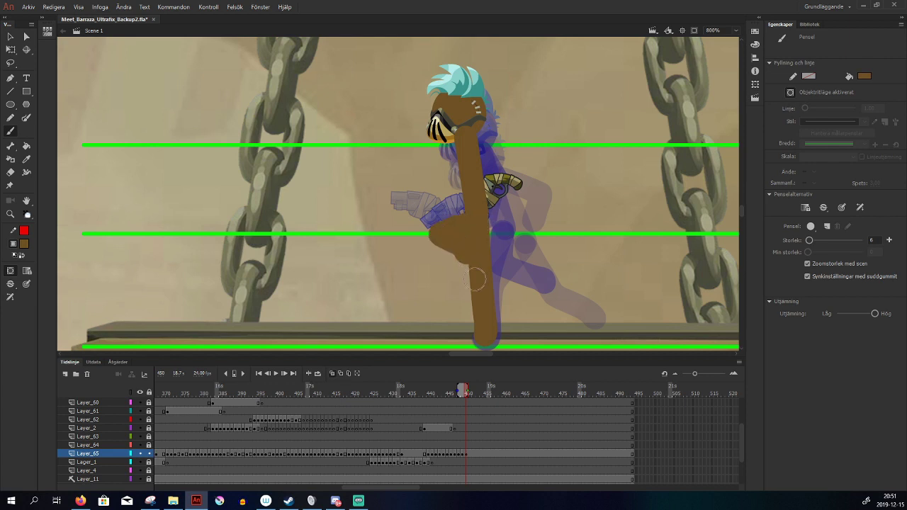
pyautogui.press(',')
pyautogui.press(',')
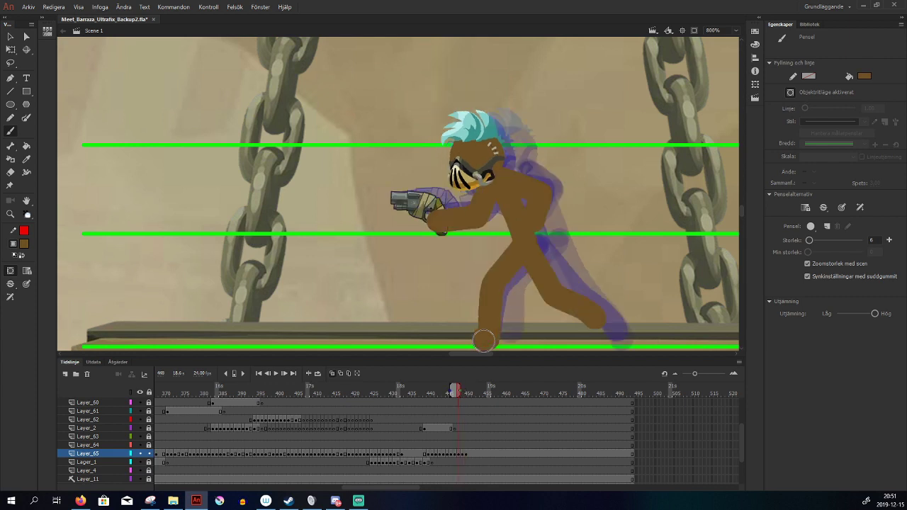
pyautogui.press('.')
pyautogui.press('.')
# Rotate the gun on frame 450 more steeply downward and paint the bent rear arm from the shoulder to its grip
pyautogui.press('q')
pyautogui.click(502, 186)
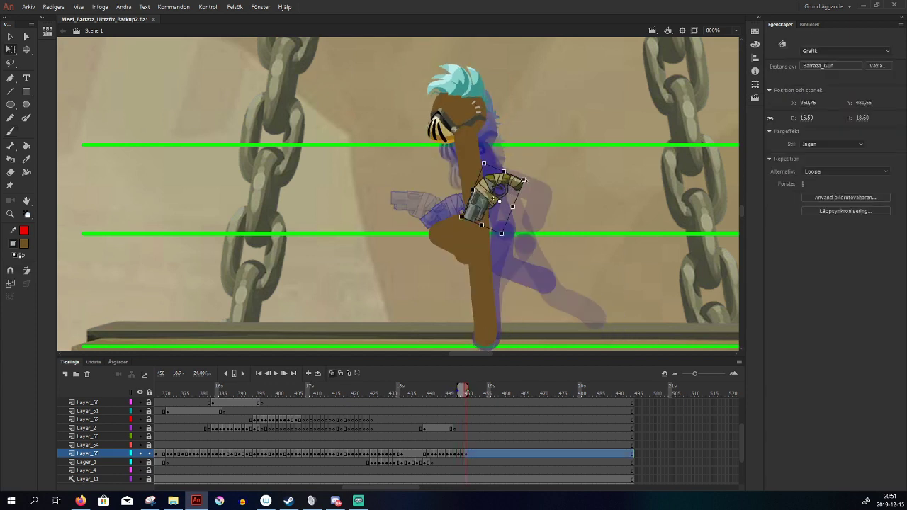
pyautogui.moveTo(532, 188); pyautogui.dragTo(506, 199)
pyautogui.press('b')
pyautogui.moveTo(468, 138)
pyautogui.mouseDown()
pyautogui.moveTo(502, 154)
pyautogui.moveTo(506, 192)
pyautogui.mouseUp()
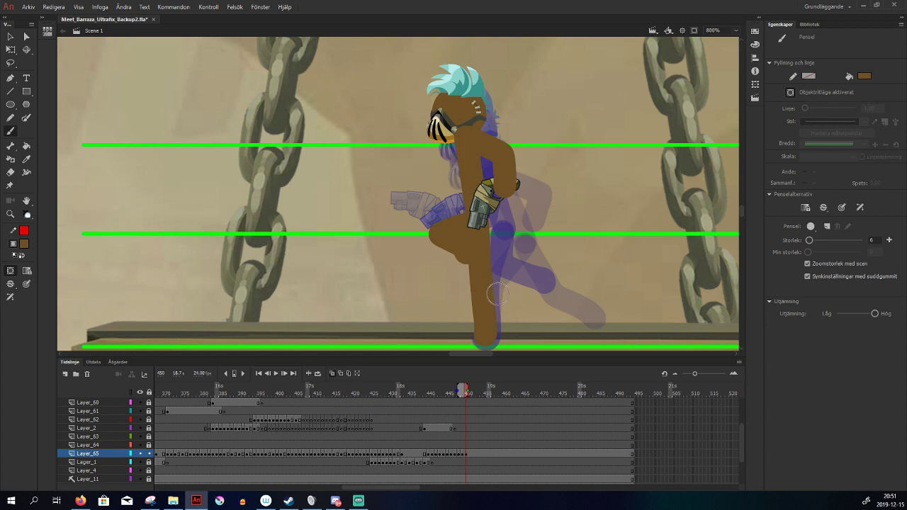
pyautogui.press(',')
pyautogui.press('.')
# Paint the short front arm on frame 450 reaching forward from the shoulder, comparing with frame 449
pyautogui.moveTo(465, 144); pyautogui.dragTo(446, 183)
pyautogui.press(',')
pyautogui.press('.')
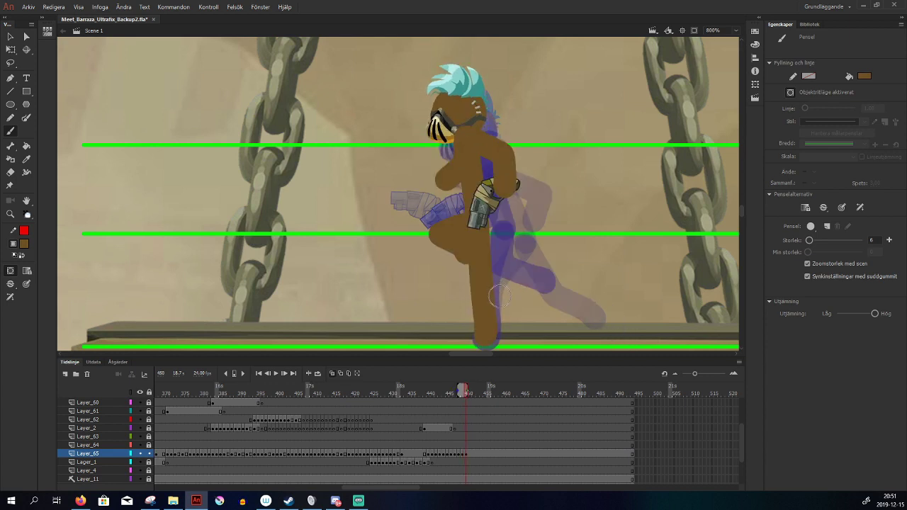
# Bring the head on frame 450 in front of the body strokes and compare the pose with frame 449
pyautogui.press('q')
pyautogui.click(465, 105)
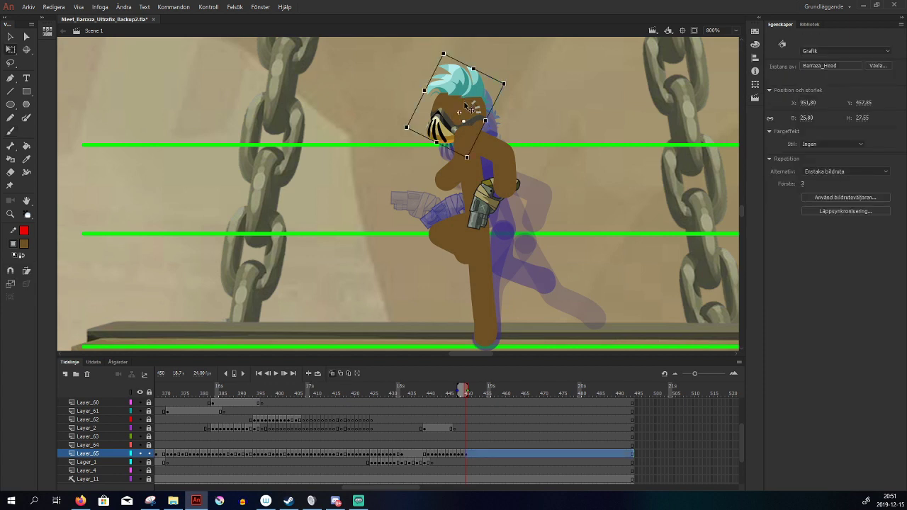
pyautogui.press(',')
pyautogui.press('.')
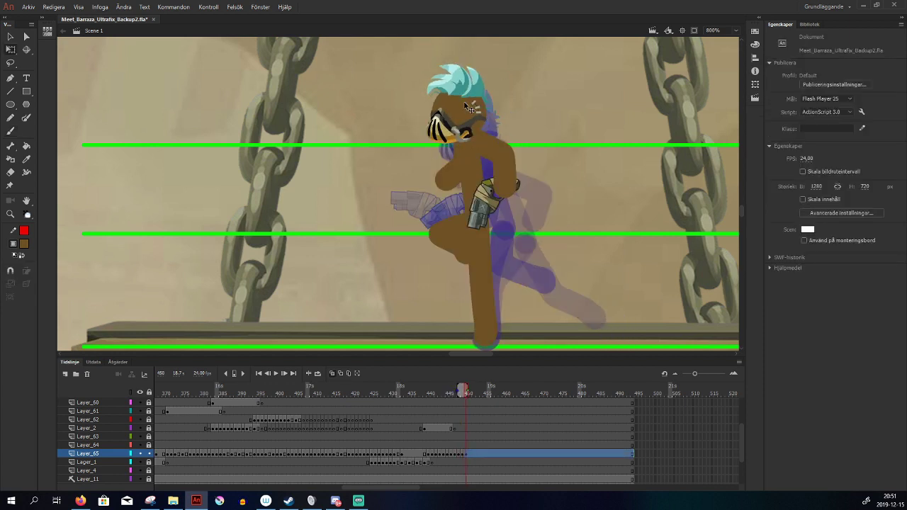
pyautogui.click(556, 287)
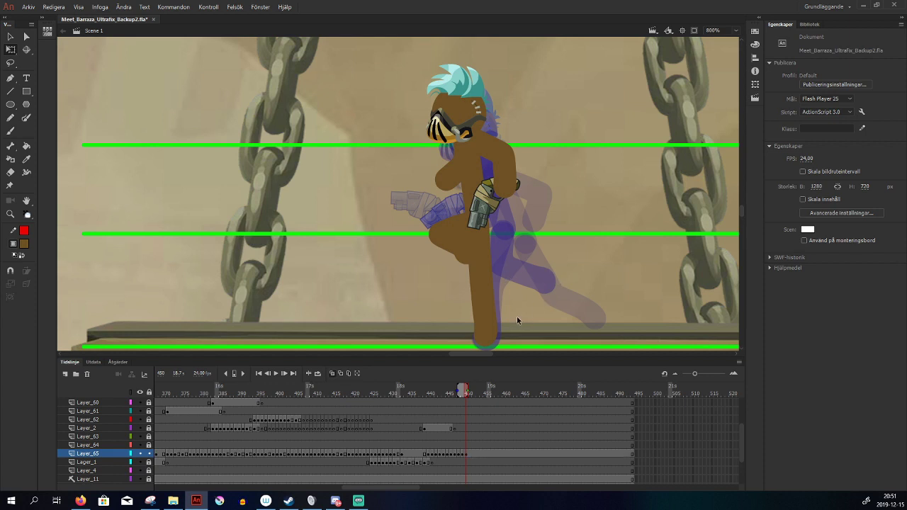
# Add a keyframe at frame 451 on Layer_65 and delete its copied body, arms and legs, keeping the head and gun
pyautogui.press('F6')
pyautogui.click(478, 266)
pyautogui.press('Delete')
pyautogui.click(469, 162)
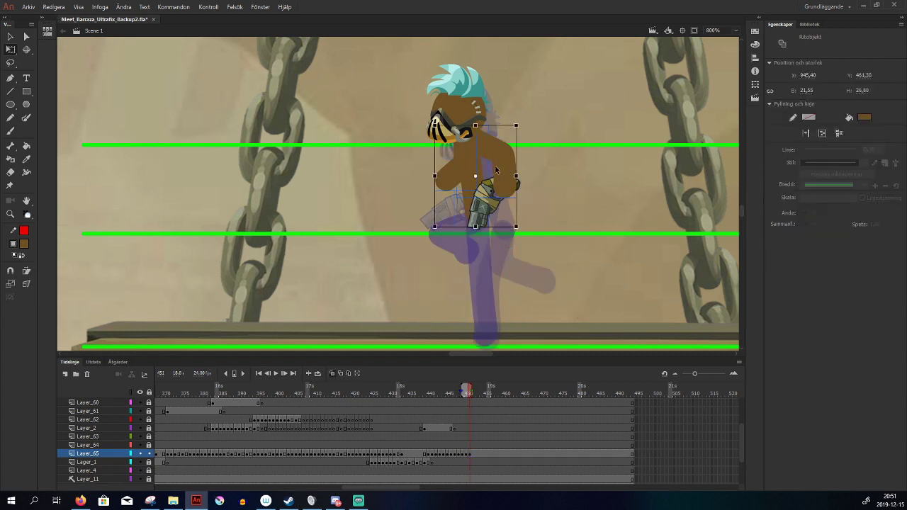
pyautogui.press('Delete')
# Shift the head on frame 451 slightly forward and up, and move the gun further back with its barrel nearly vertical
pyautogui.moveTo(471, 119); pyautogui.dragTo(464, 115)
pyautogui.moveTo(502, 93); pyautogui.dragTo(501, 88)
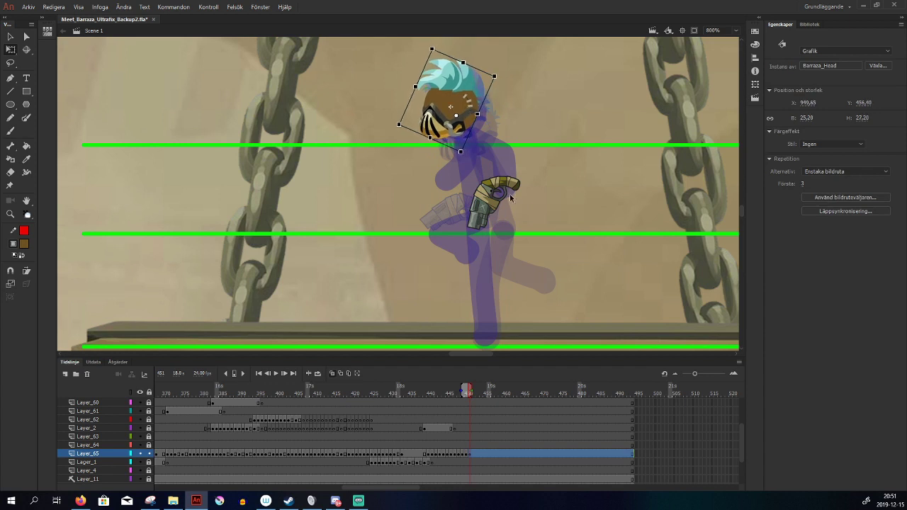
pyautogui.moveTo(509, 185); pyautogui.dragTo(525, 172)
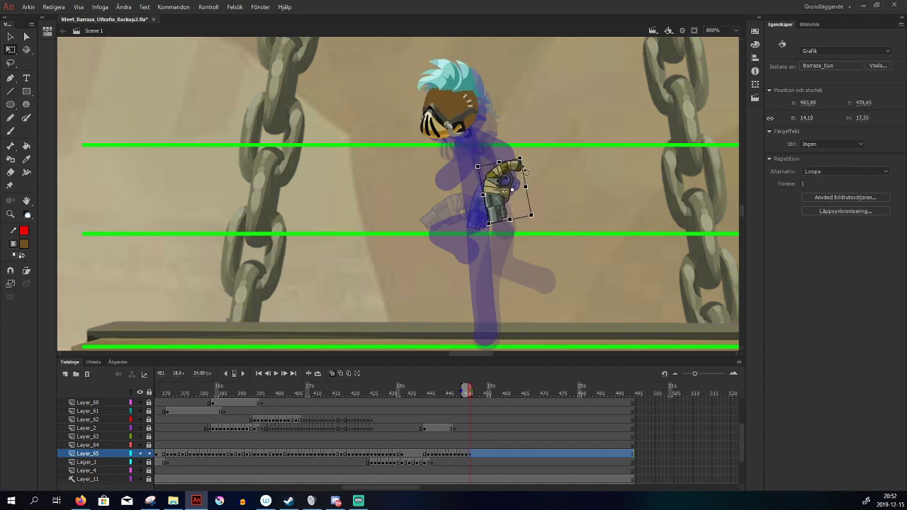
pyautogui.press('b')
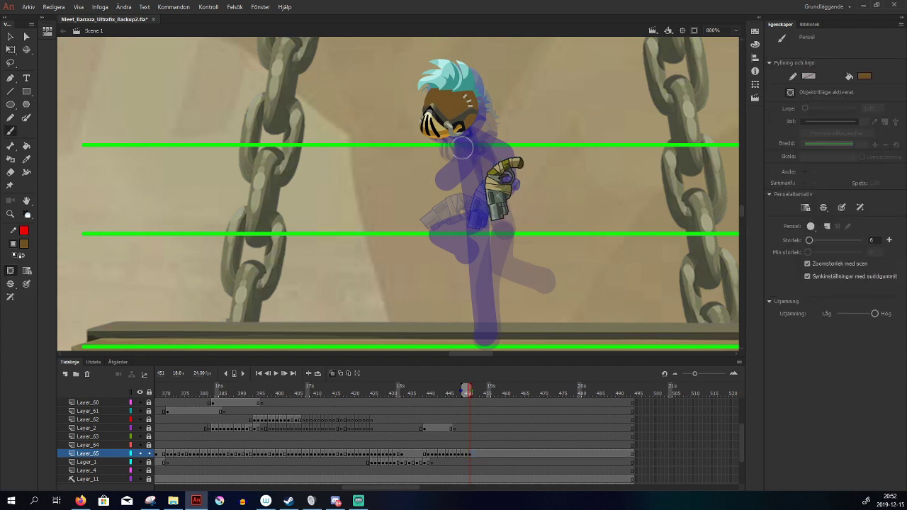
pyautogui.moveTo(457, 133); pyautogui.dragTo(464, 216)
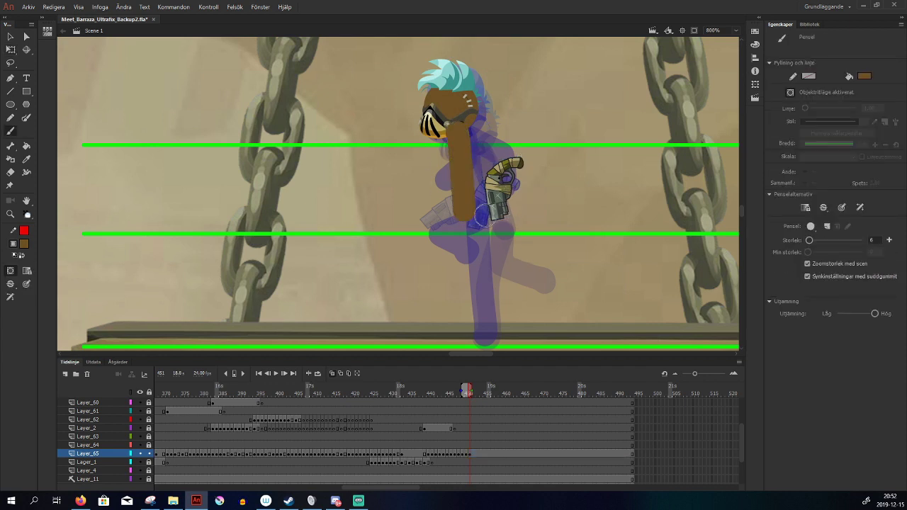
pyautogui.hotkey('ctrl', 'z')
pyautogui.moveTo(456, 127); pyautogui.dragTo(462, 204)
pyautogui.hotkey('ctrl', 'z')
# Paint the upright torso on frame 451 and the supporting leg slanting back down toward the ground
pyautogui.moveTo(457, 126); pyautogui.dragTo(459, 224)
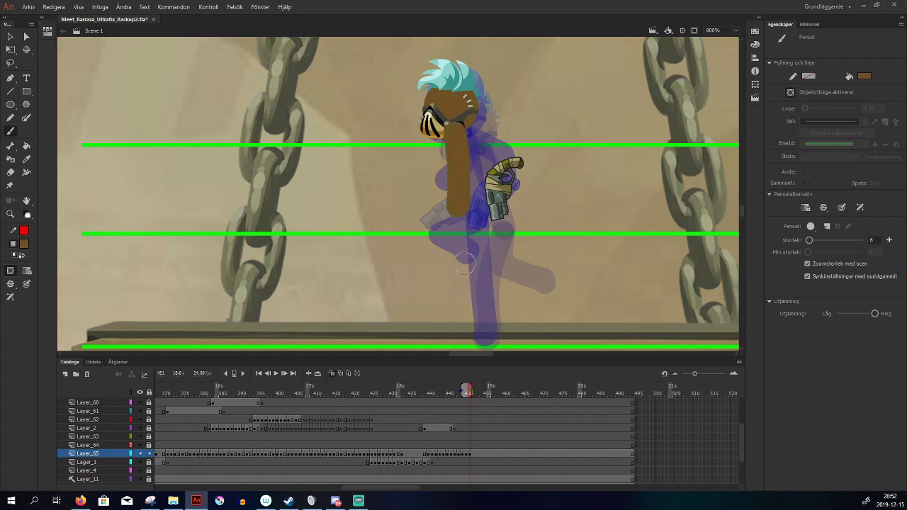
pyautogui.press('.')
pyautogui.moveTo(457, 207); pyautogui.dragTo(479, 323)
pyautogui.press('.')
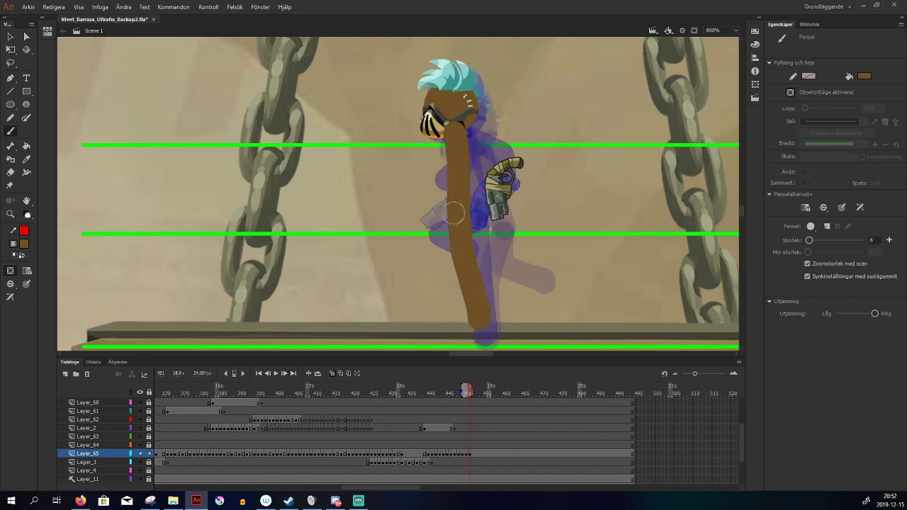
# Paint the front leg on frame 451 lifted forward and bent at the knee, comparing with frame 450
pyautogui.moveTo(455, 209)
pyautogui.mouseDown()
pyautogui.moveTo(406, 227)
pyautogui.moveTo(413, 265)
pyautogui.mouseUp()
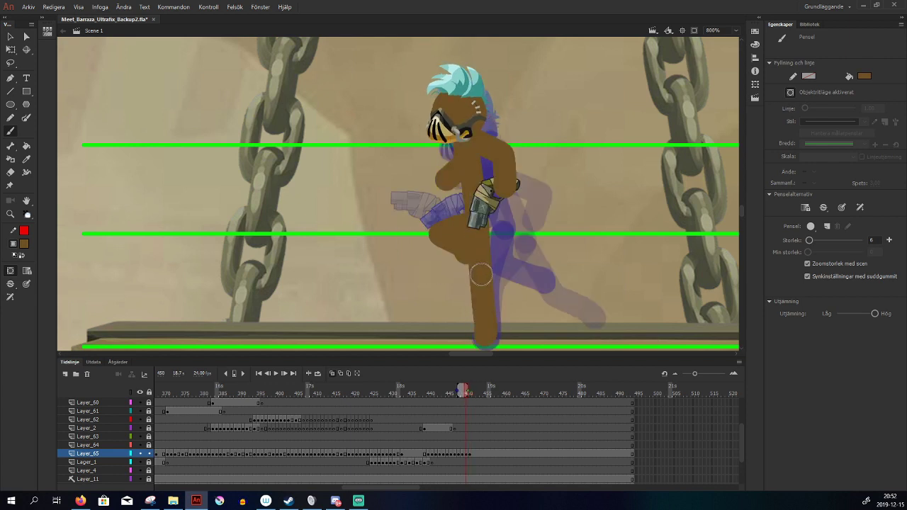
pyautogui.press('.')
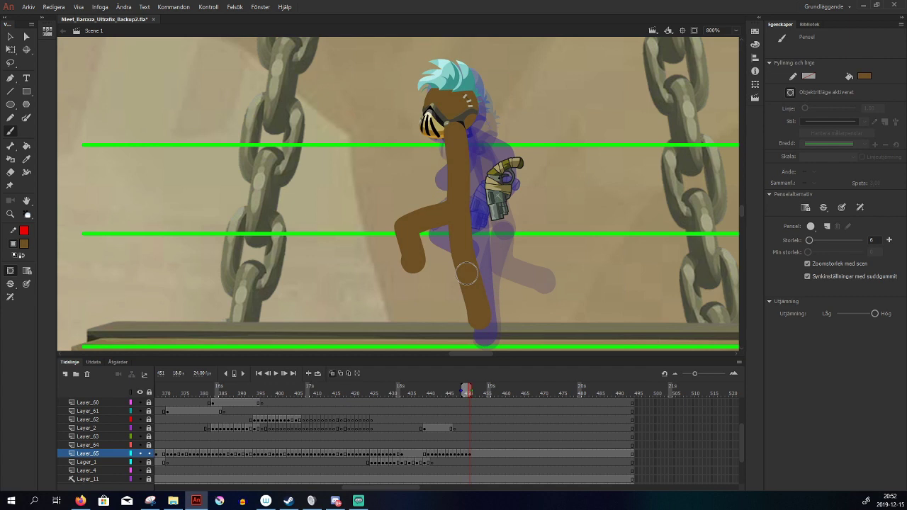
# Paint the front arm on frame 451 reaching forward from the shoulder and the rear arm bent back and down to the gun
pyautogui.press('.')
pyautogui.press('.')
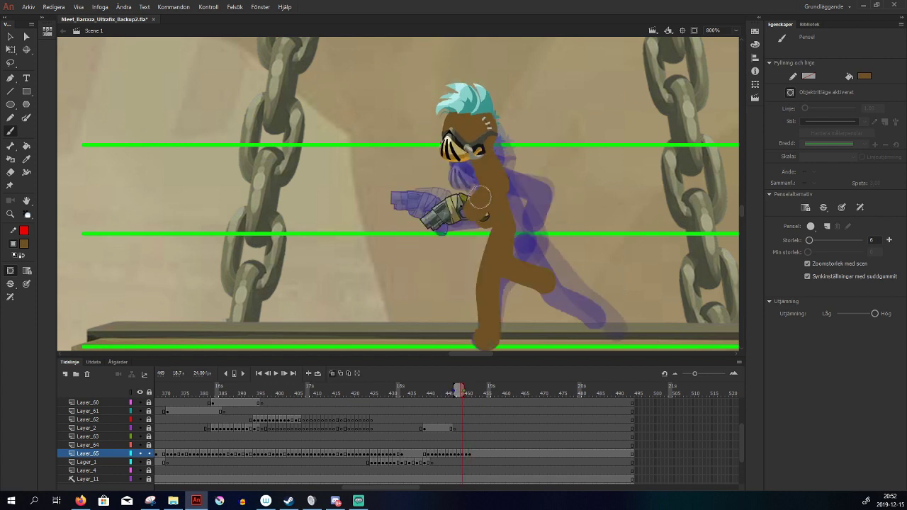
pyautogui.press('.')
pyautogui.press('.')
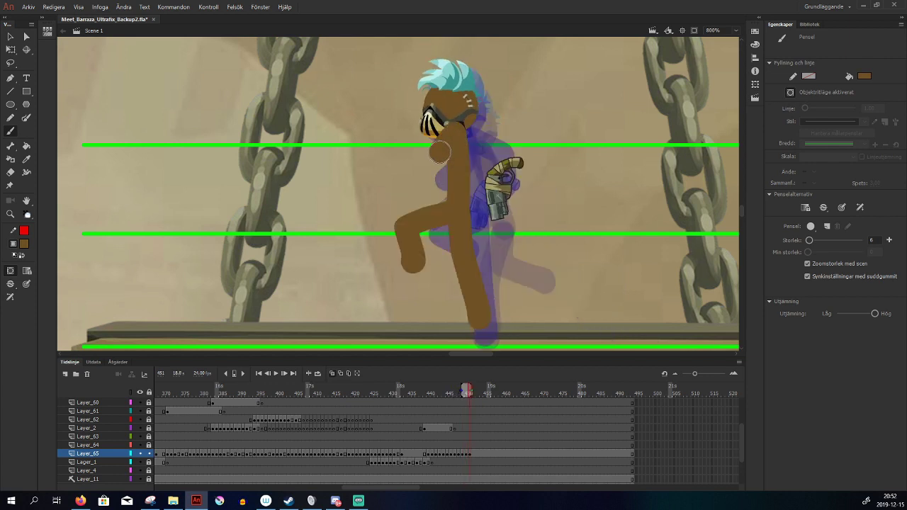
pyautogui.moveTo(439, 152); pyautogui.dragTo(404, 158)
pyautogui.press('.')
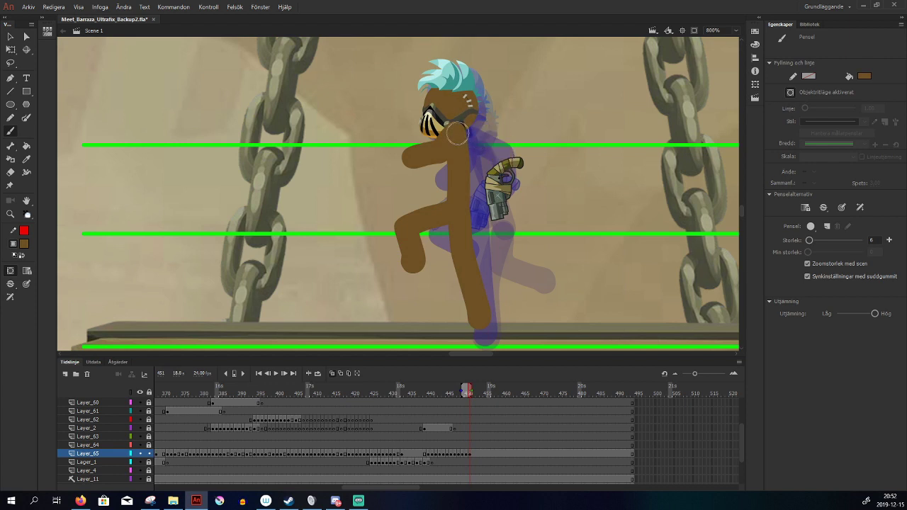
pyautogui.moveTo(457, 133)
pyautogui.mouseDown()
pyautogui.moveTo(497, 143)
pyautogui.moveTo(488, 134)
pyautogui.moveTo(519, 178)
pyautogui.mouseUp()
pyautogui.hotkey('ctrl', 'z')
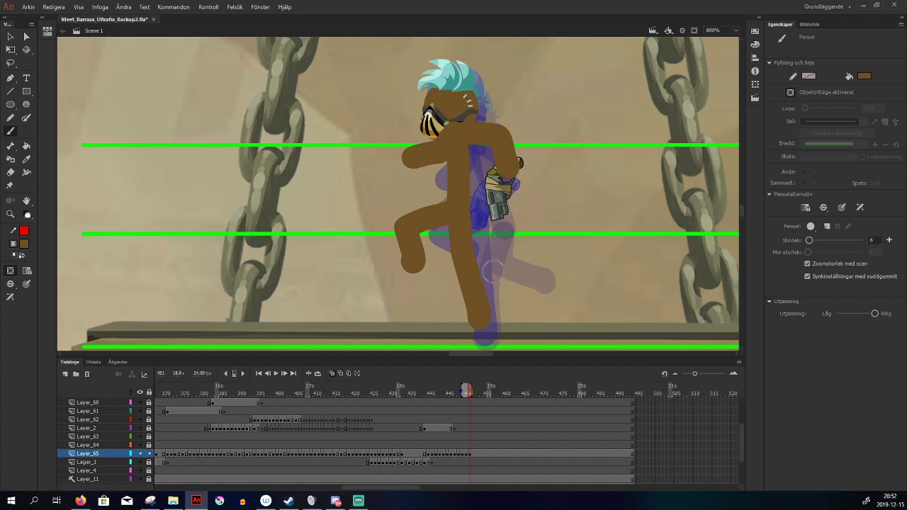
# Bring the face mask on frame 451 in front of the painted torso, comparing the pose with frame 449
pyautogui.press('q')
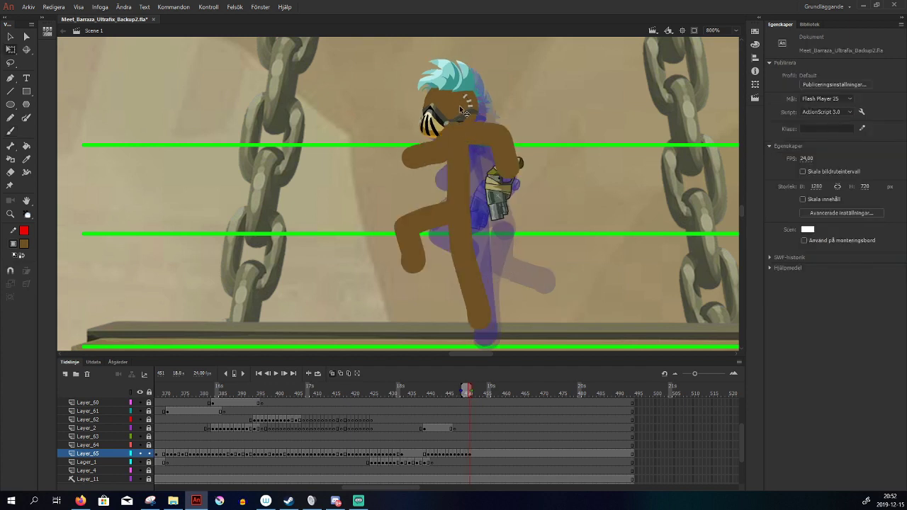
pyautogui.click(457, 117)
pyautogui.press(',')
pyautogui.press(',')
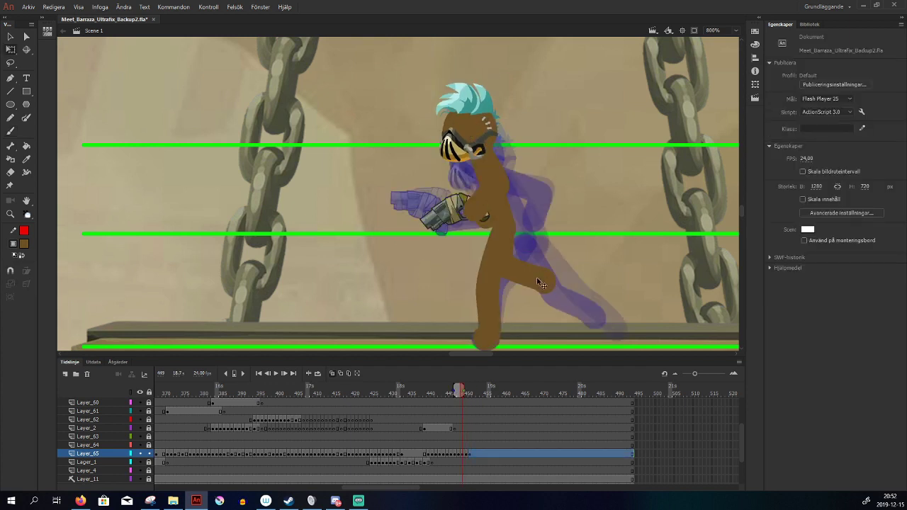
pyautogui.press('.')
pyautogui.press('.')
pyautogui.moveTo(556, 253); pyautogui.dragTo(566, 272)
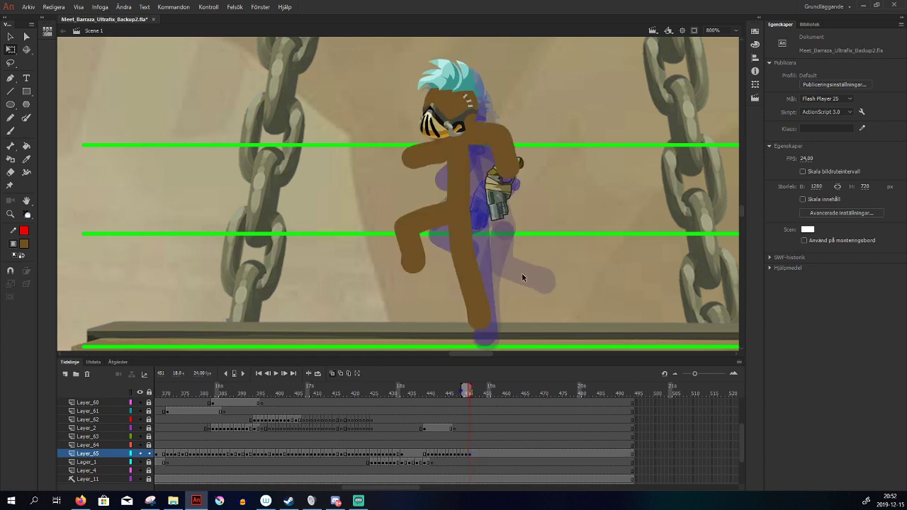
# Shift the lower end of the supporting leg on frame 451 slightly backward, comparing the pose with frame 450
pyautogui.click(482, 298)
pyautogui.click(527, 321)
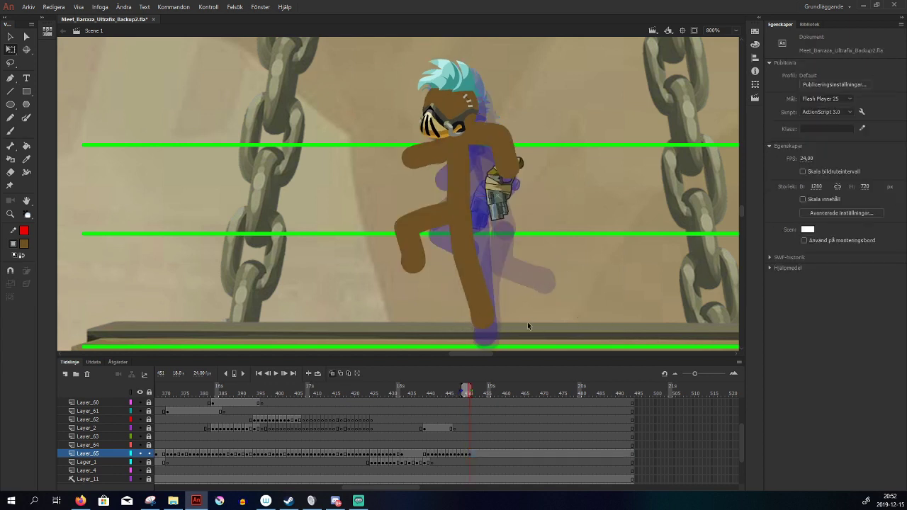
pyautogui.press(',')
pyautogui.press('.')
pyautogui.scroll(1, 522, 265)
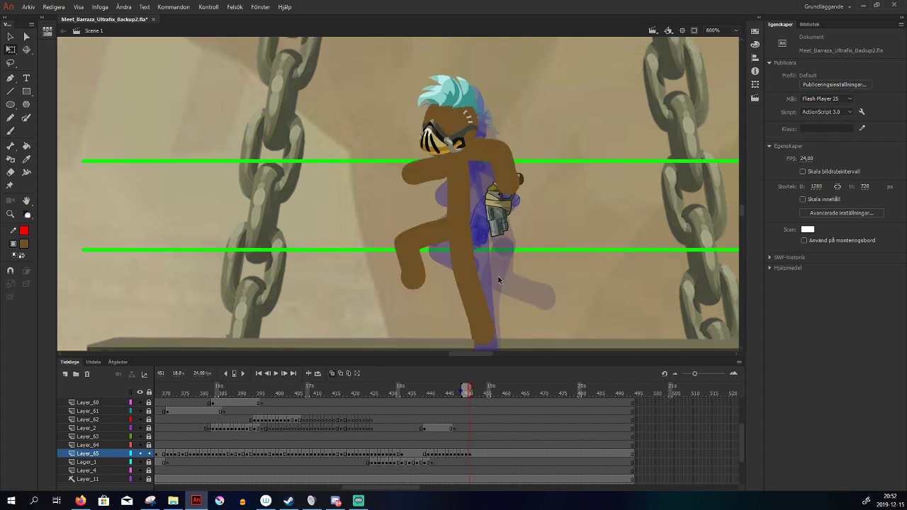
# Add a keyframe at frame 452 on Layer_65 and delete the figure's torso, legs and both arms, keeping the head and gun
pyautogui.press('.')
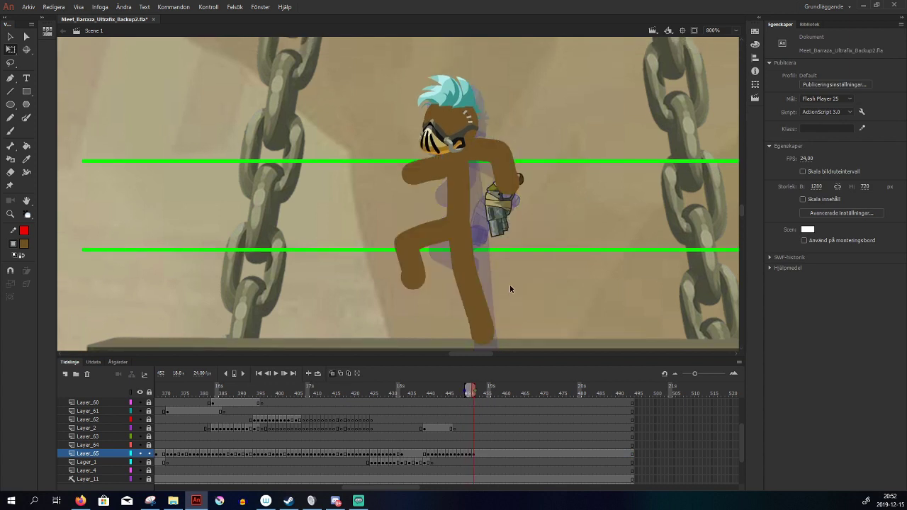
pyautogui.moveTo(417, 213); pyautogui.dragTo(463, 239)
pyautogui.press('Delete')
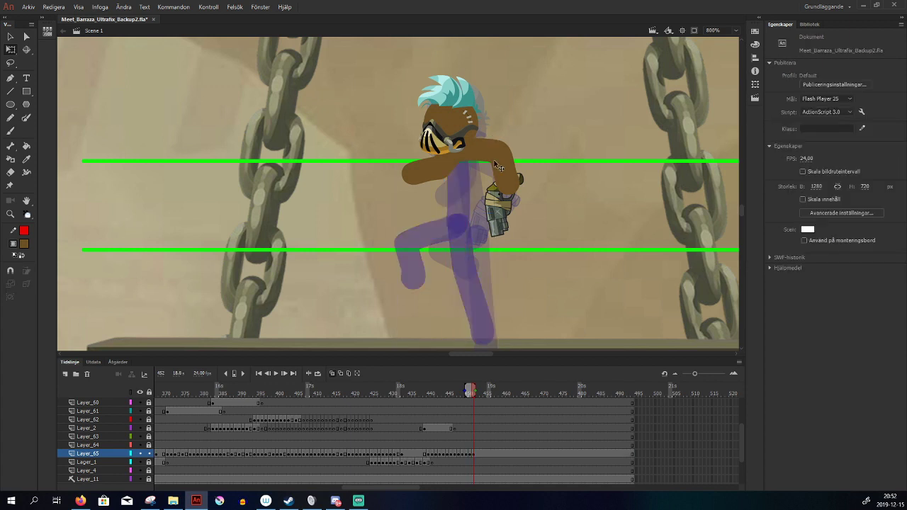
pyautogui.click(487, 150)
pyautogui.press('Delete')
pyautogui.click(452, 163)
pyautogui.press('Delete')
# Move the head slightly forward, adjust its tilt, and reposition the gun at a new angle for the frame 452 pose
pyautogui.moveTo(458, 142); pyautogui.dragTo(449, 143)
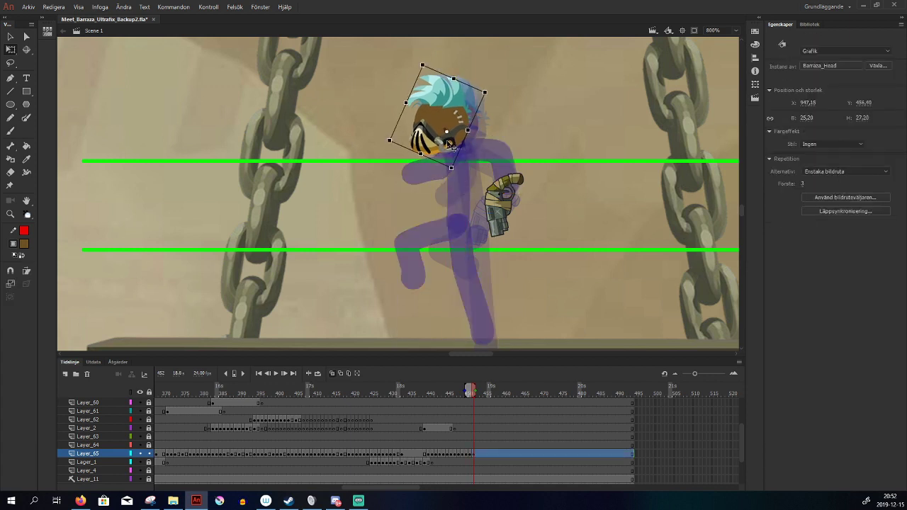
pyautogui.moveTo(488, 99); pyautogui.dragTo(486, 94)
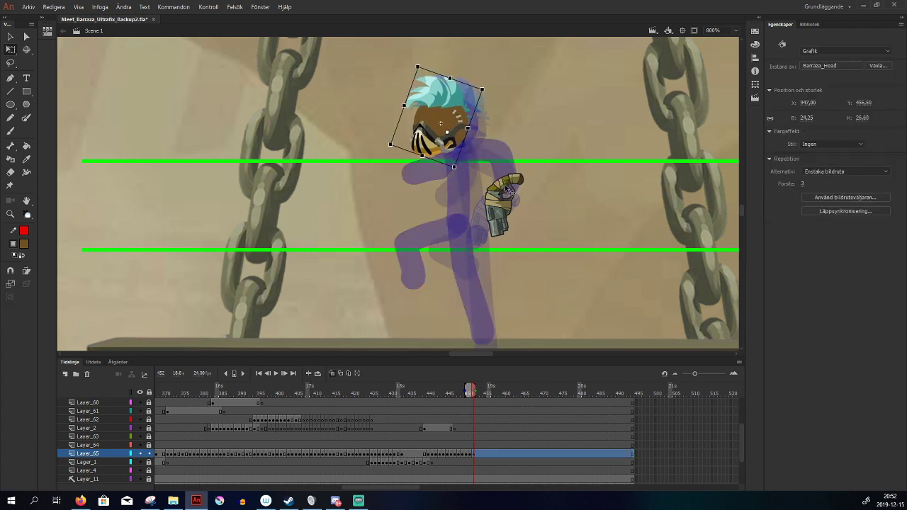
pyautogui.moveTo(506, 187); pyautogui.dragTo(517, 161)
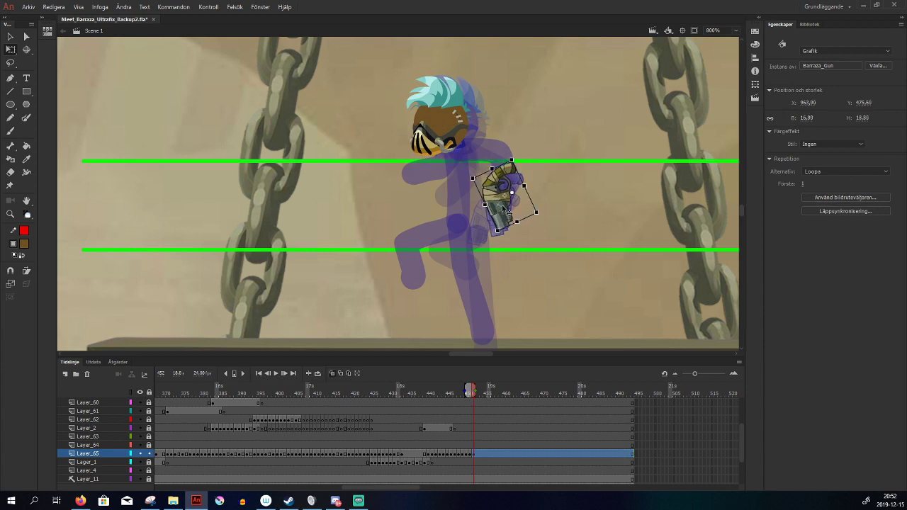
pyautogui.click(448, 192)
# Brush in the torso, the raised bent front leg and the trailing rear leg in brown, using the onion skin as reference
pyautogui.press('b')
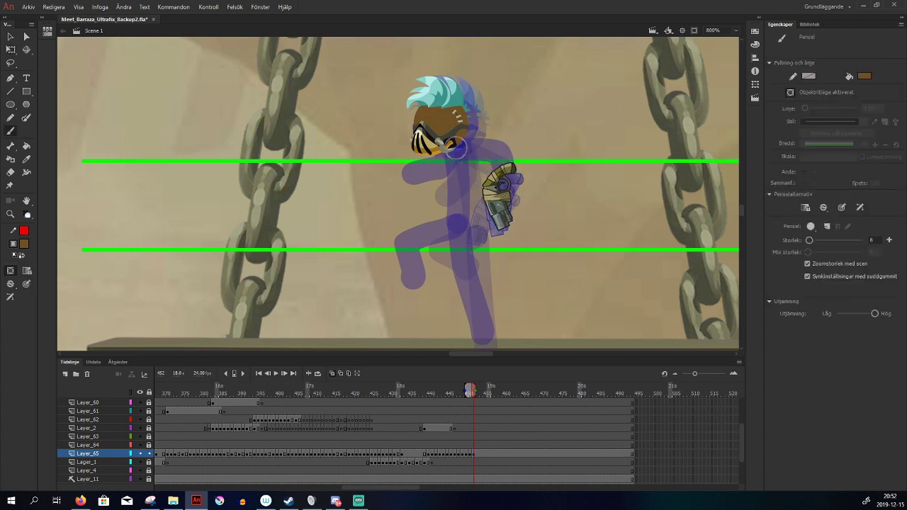
pyautogui.moveTo(445, 136)
pyautogui.mouseDown()
pyautogui.moveTo(448, 215)
pyautogui.moveTo(409, 231)
pyautogui.moveTo(401, 288)
pyautogui.mouseUp()
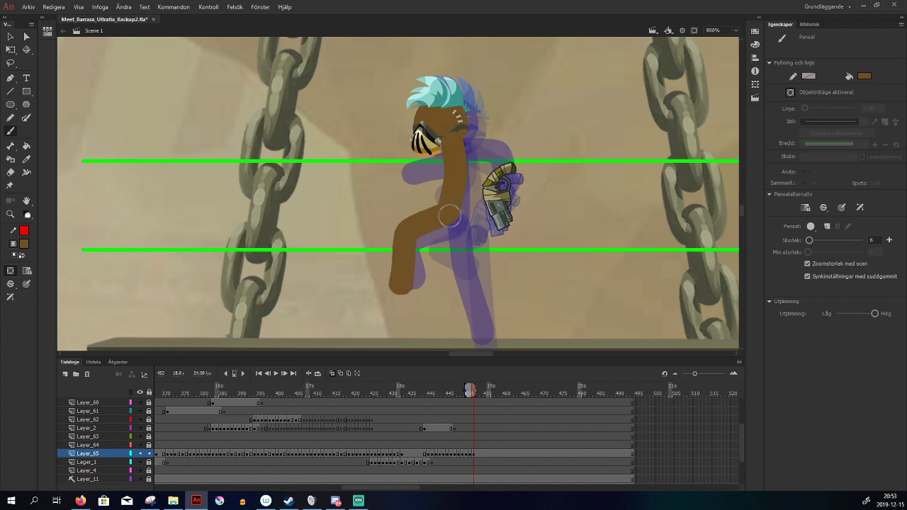
pyautogui.moveTo(445, 209)
pyautogui.mouseDown()
pyautogui.moveTo(451, 254)
pyautogui.moveTo(475, 308)
pyautogui.mouseUp()
pyautogui.press('.')
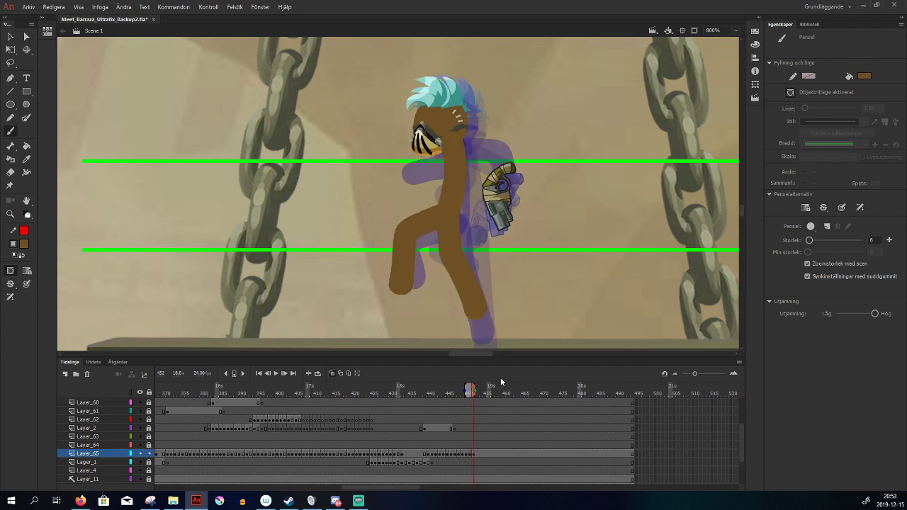
pyautogui.press('.')
pyautogui.press('.')
pyautogui.press('.')
pyautogui.press('.')
# Brush in the forward arm and the bent rear arm reaching down to the gun, and compare with the preceding frame
pyautogui.moveTo(448, 145); pyautogui.dragTo(399, 159)
pyautogui.press('.')
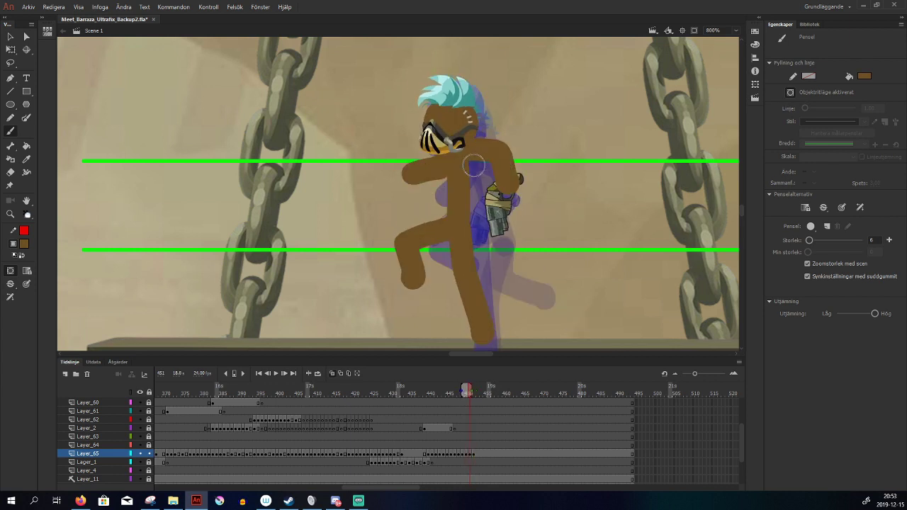
pyautogui.press(',')
pyautogui.moveTo(453, 144)
pyautogui.mouseDown()
pyautogui.moveTo(490, 142)
pyautogui.moveTo(459, 147)
pyautogui.moveTo(486, 139)
pyautogui.moveTo(503, 173)
pyautogui.mouseUp()
pyautogui.hotkey('ctrl', 'z')
pyautogui.moveTo(457, 146)
pyautogui.mouseDown()
pyautogui.moveTo(495, 148)
pyautogui.moveTo(512, 185)
pyautogui.mouseUp()
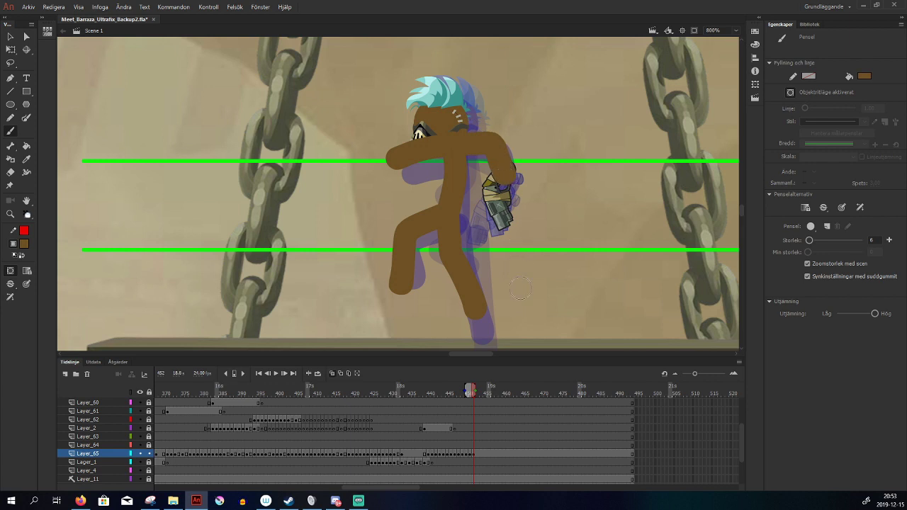
pyautogui.press(',')
pyautogui.press('.')
# Bring the head in front of the painted arm and torso, and scrub the timeline to check the motion
pyautogui.press('q')
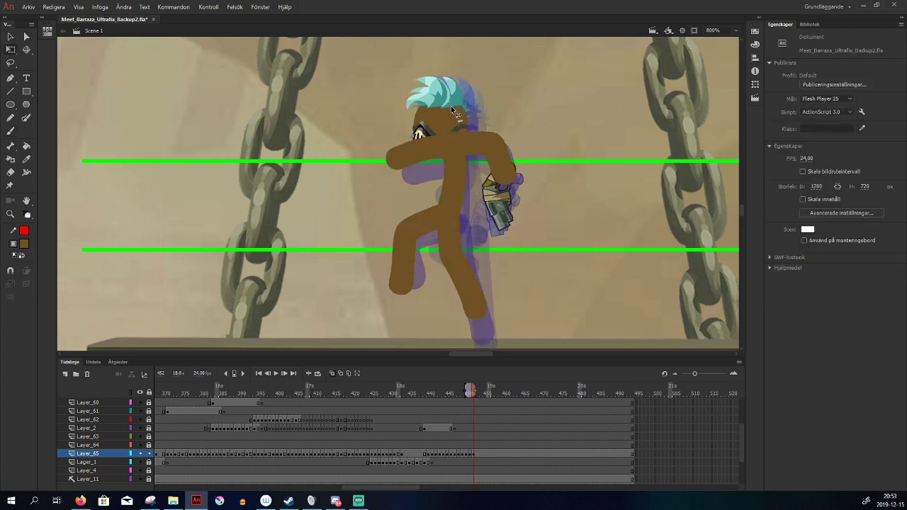
pyautogui.click(454, 111)
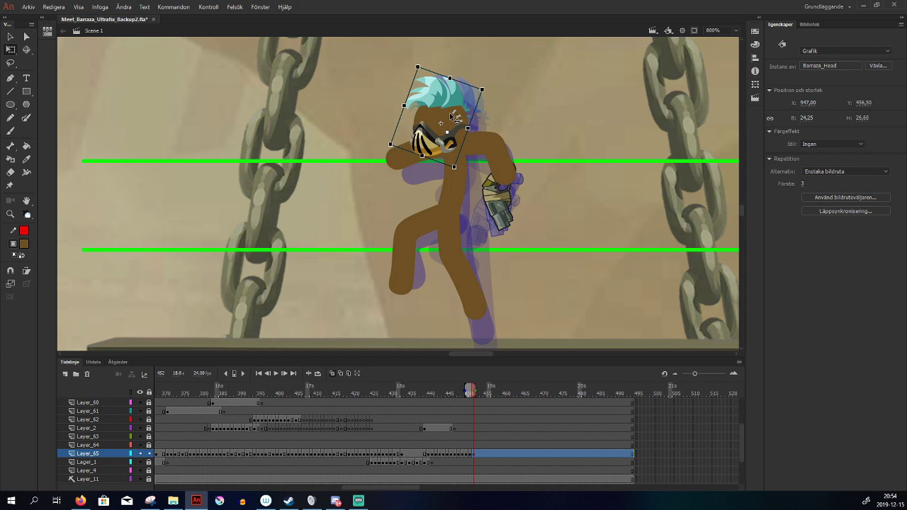
pyautogui.moveTo(454, 392); pyautogui.dragTo(473, 411)
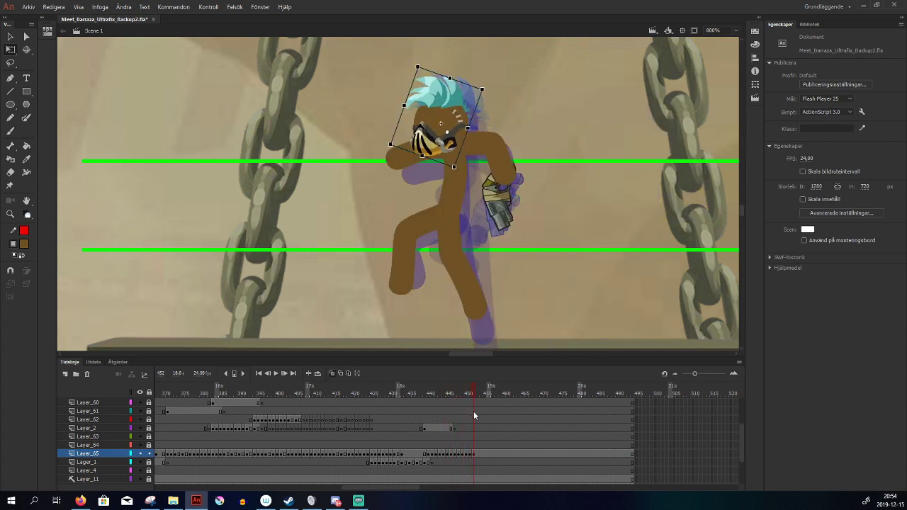
# Insert a keyframe at frame 453 on Layer_65 and delete the copied torso, legs and both arms
pyautogui.click(476, 454)
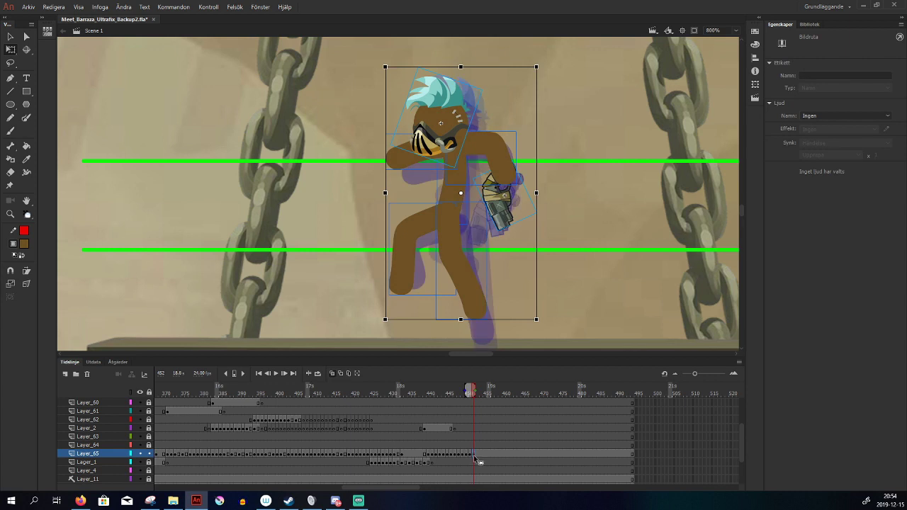
pyautogui.press('.')
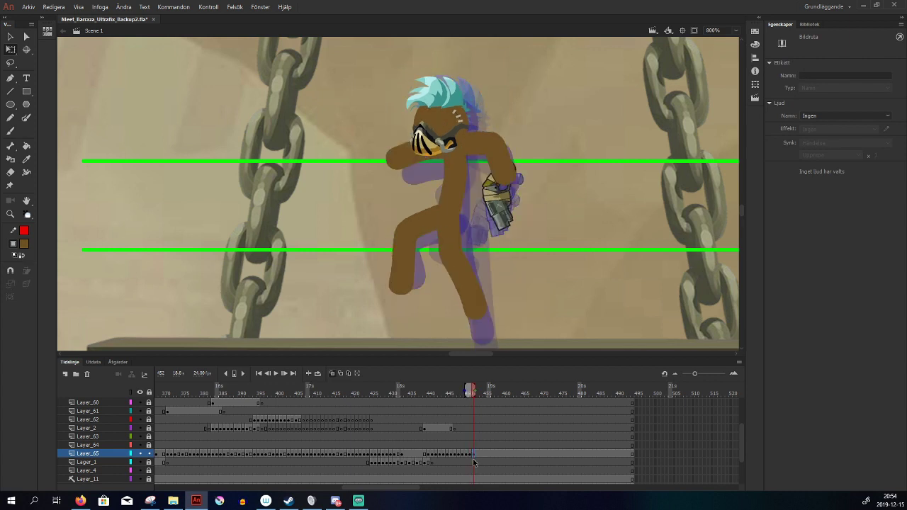
pyautogui.press('F6')
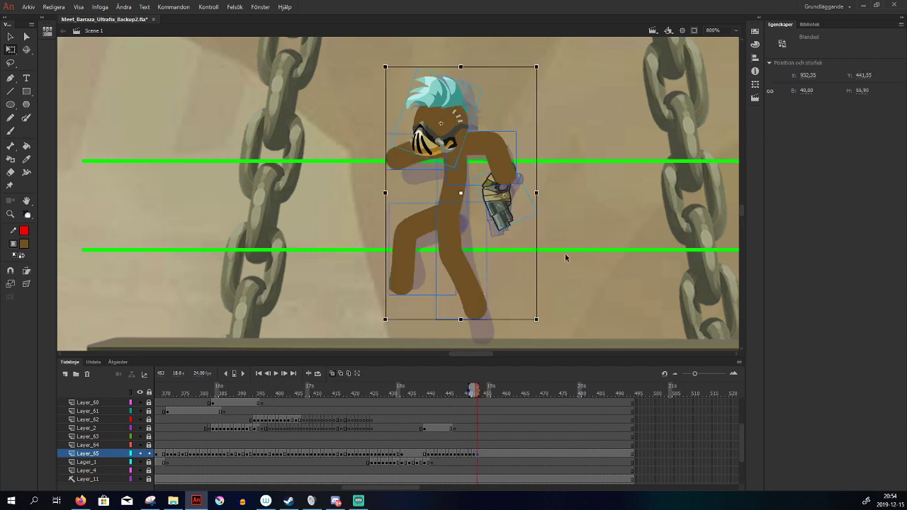
pyautogui.click(565, 253)
pyautogui.moveTo(401, 190); pyautogui.dragTo(468, 213)
pyautogui.press('Delete')
pyautogui.click(497, 146)
pyautogui.press('Delete')
pyautogui.click(403, 155)
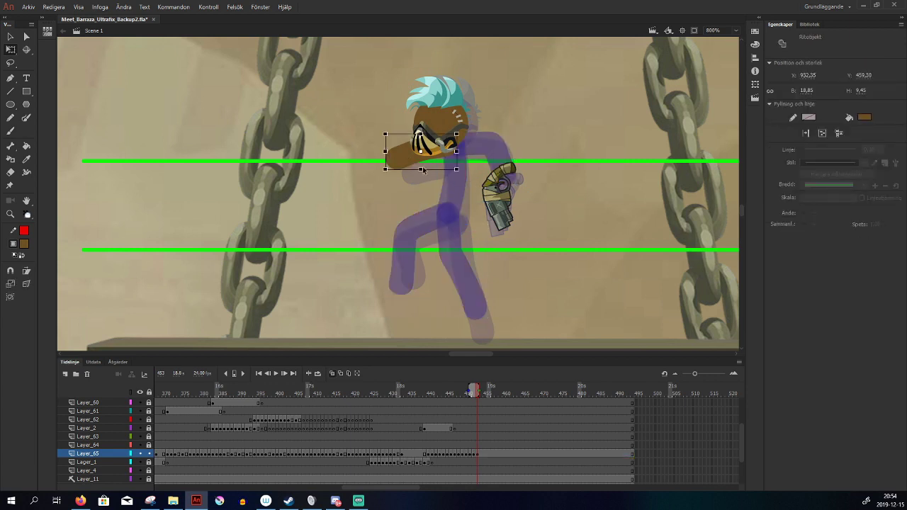
pyautogui.press('Delete')
# Shift the head forward and down with a slight tilt adjustment, and raise and rotate the gun for frame 453
pyautogui.moveTo(451, 147); pyautogui.dragTo(448, 159)
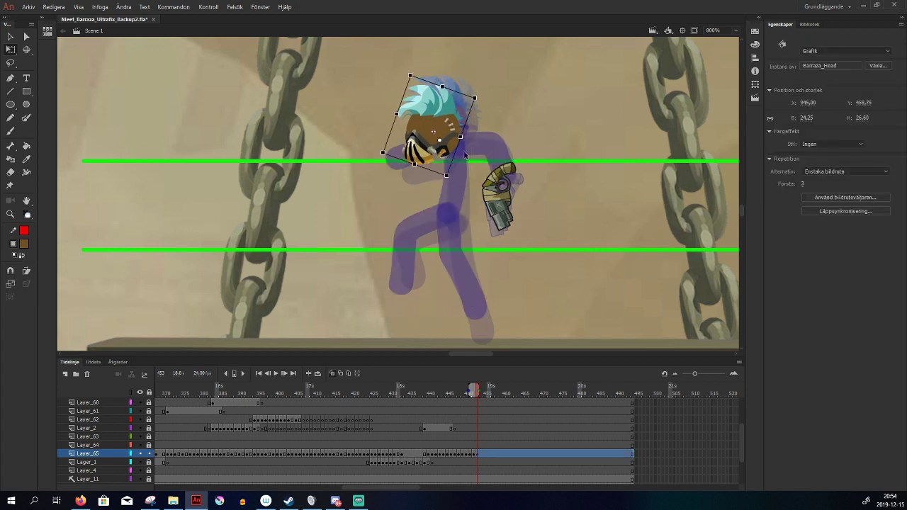
pyautogui.moveTo(482, 106); pyautogui.dragTo(475, 111)
pyautogui.moveTo(501, 206); pyautogui.dragTo(500, 199)
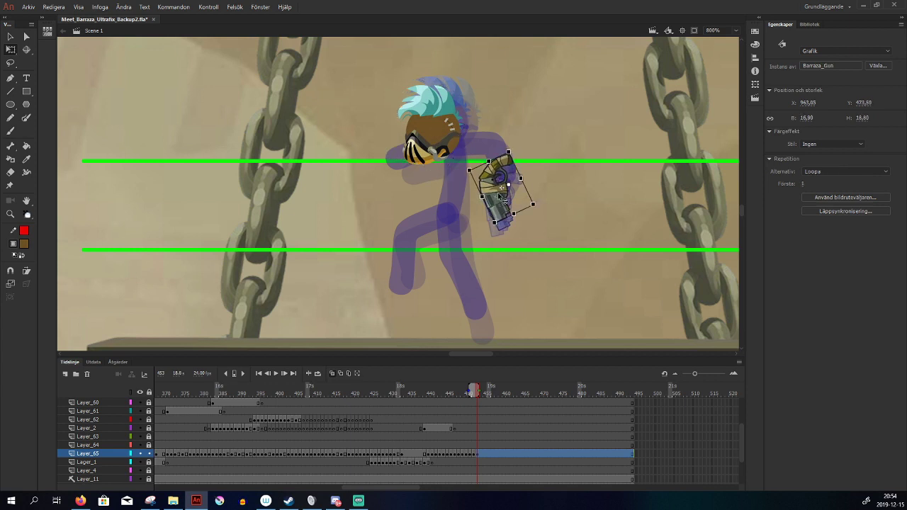
pyautogui.moveTo(513, 151); pyautogui.dragTo(508, 155)
pyautogui.click(533, 317)
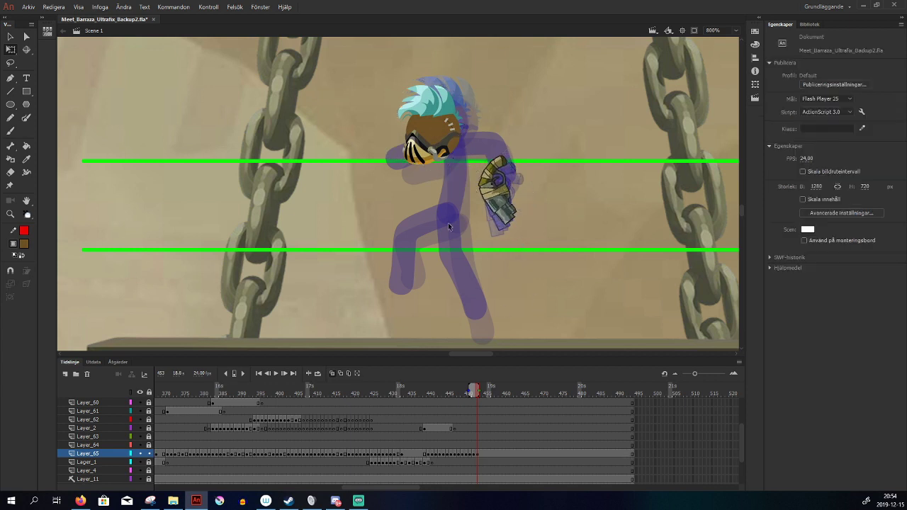
# Brush in the leaning torso and the raised forward arm on frame 453
pyautogui.press('b')
pyautogui.moveTo(448, 145); pyautogui.dragTo(438, 234)
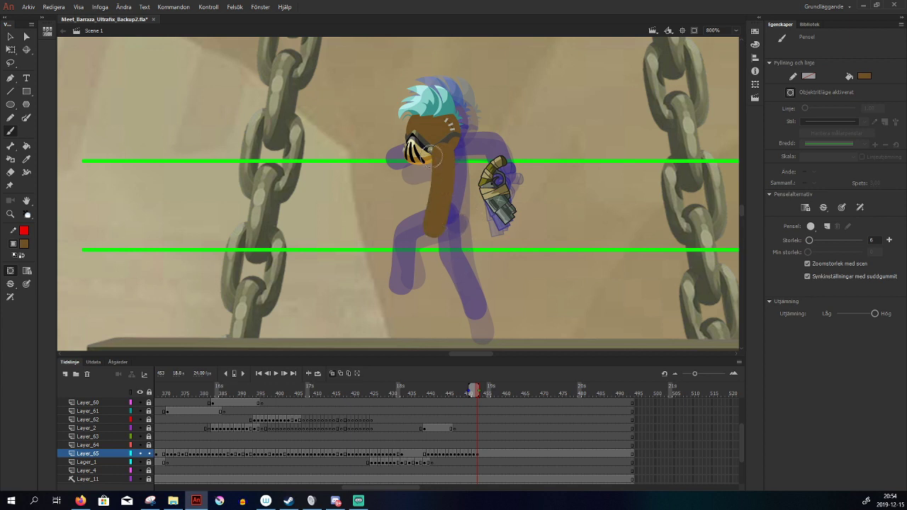
pyautogui.moveTo(410, 139); pyautogui.dragTo(377, 157)
pyautogui.moveTo(444, 151); pyautogui.dragTo(467, 148)
# Nudge the gun slightly upward and toward the back of the figure
pyautogui.press('q')
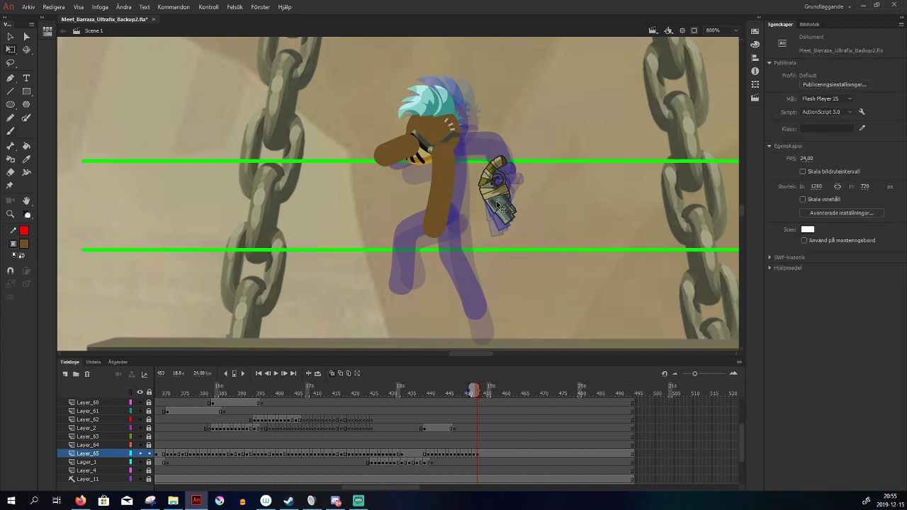
pyautogui.click(504, 206)
pyautogui.click(501, 259)
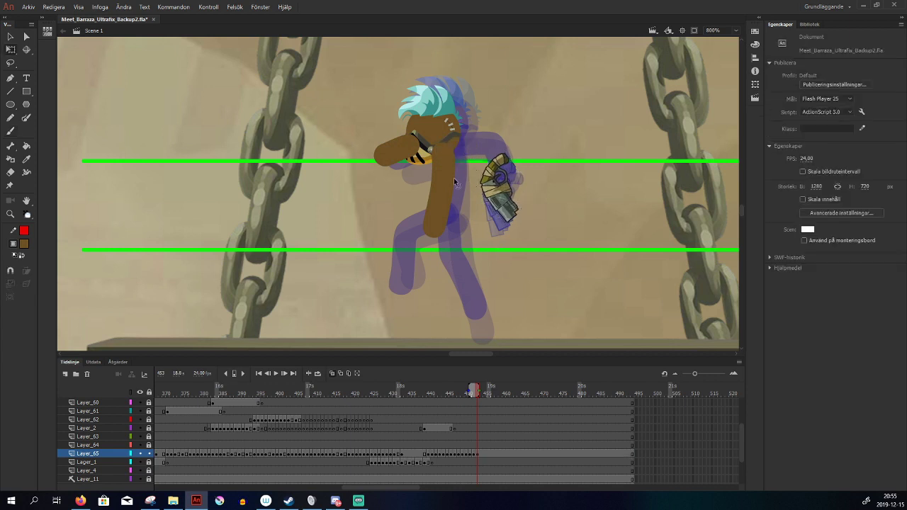
# Brush in the bent rear arm from the shoulder to the gun, and compare the pose with the preceding frames
pyautogui.press('b')
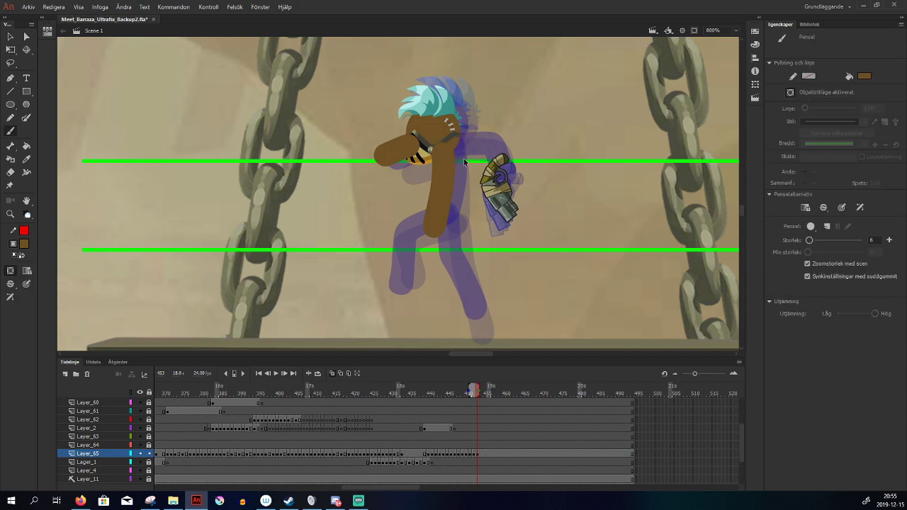
pyautogui.moveTo(450, 151)
pyautogui.mouseDown()
pyautogui.moveTo(476, 136)
pyautogui.moveTo(502, 181)
pyautogui.mouseUp()
pyautogui.hotkey('ctrl', 'z')
pyautogui.moveTo(449, 152)
pyautogui.mouseDown()
pyautogui.moveTo(481, 141)
pyautogui.moveTo(506, 177)
pyautogui.mouseUp()
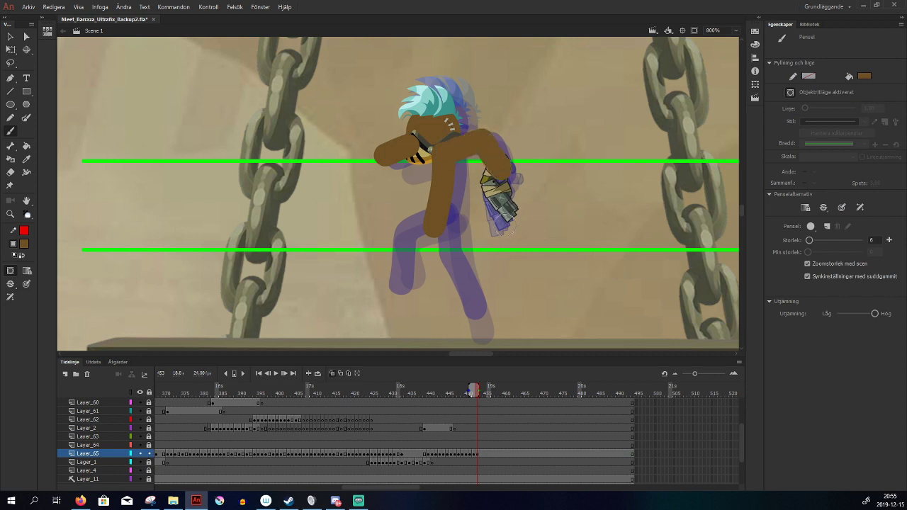
pyautogui.press(',')
pyautogui.press('.')
pyautogui.press(',')
pyautogui.press(',')
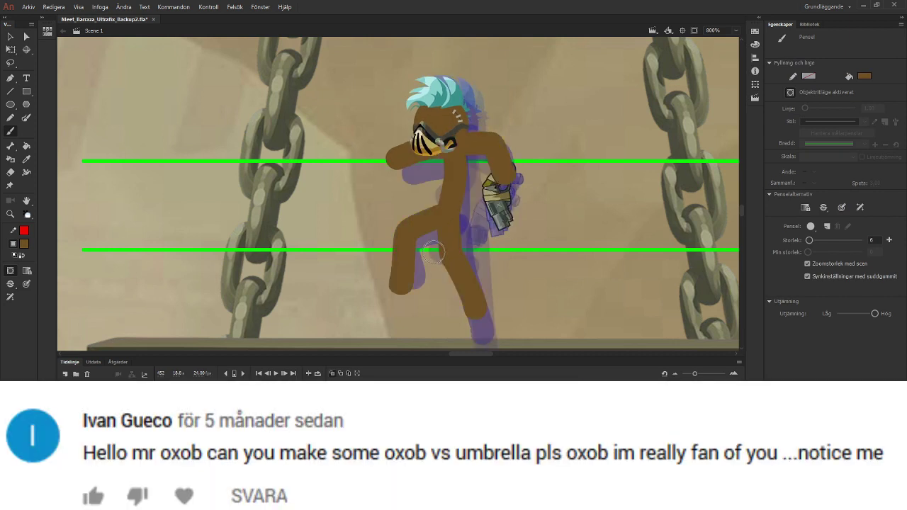
pyautogui.press('.')
pyautogui.press('.')
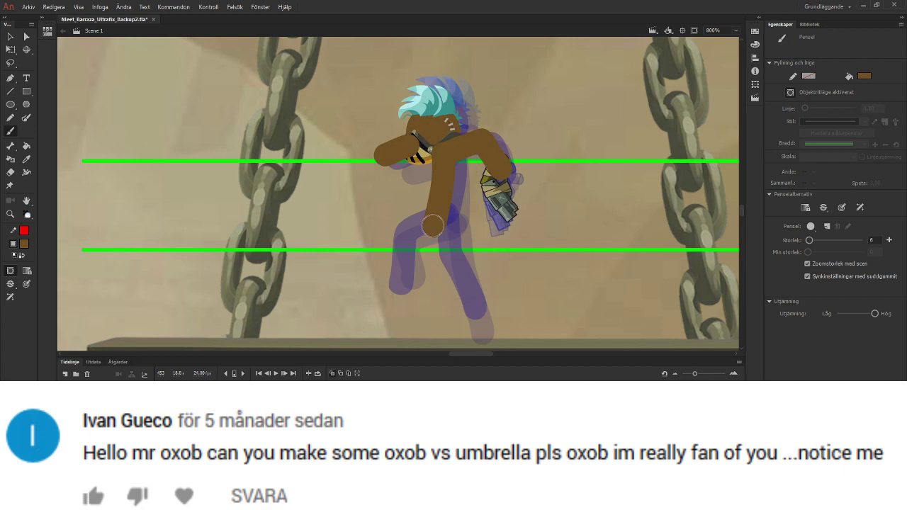
# Brush in the front leg stepping forward and the rear leg stretching back from the hip
pyautogui.moveTo(425, 231)
pyautogui.mouseDown()
pyautogui.moveTo(394, 248)
pyautogui.moveTo(369, 301)
pyautogui.mouseUp()
pyautogui.press(',')
pyautogui.press('.')
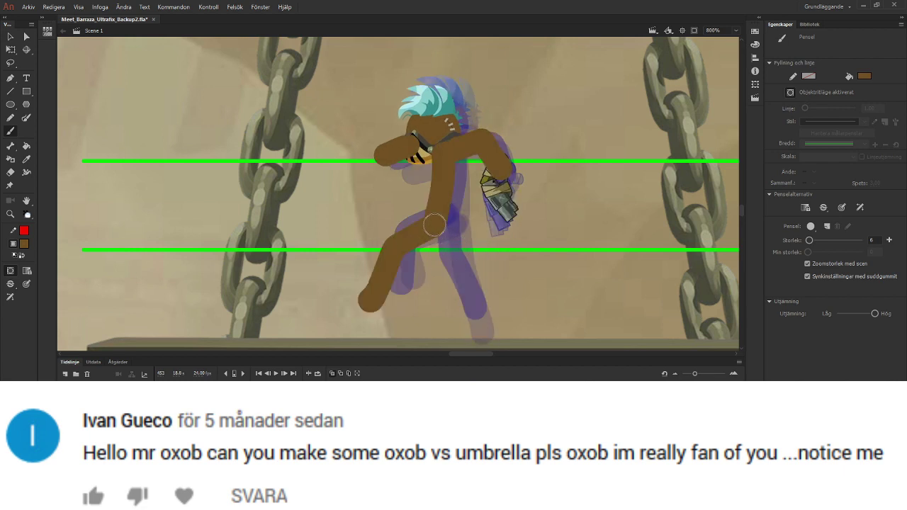
pyautogui.moveTo(433, 226); pyautogui.dragTo(474, 304)
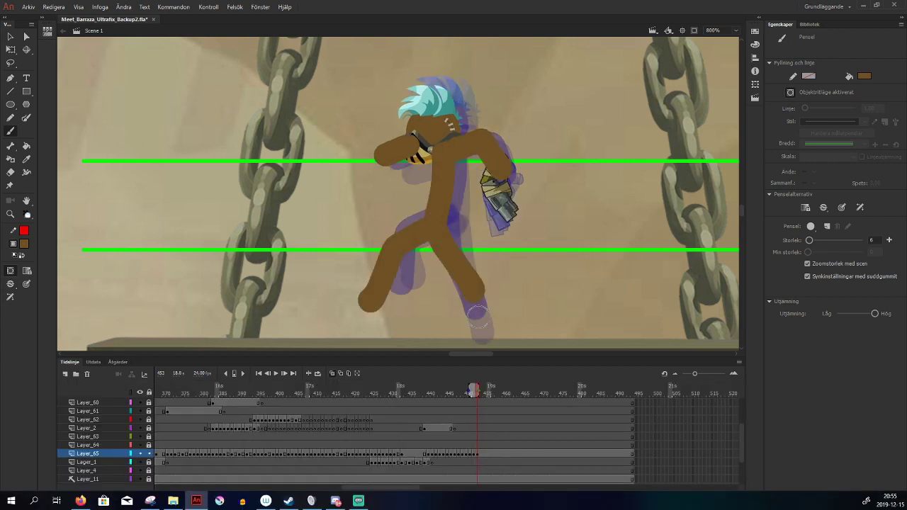
# Bring the head in front of the arms and torso on frame 453, and flip through the preceding frames to check the motion
pyautogui.press('q')
pyautogui.click(434, 133)
pyautogui.hotkey('ctrl', 'shift', 'Up')
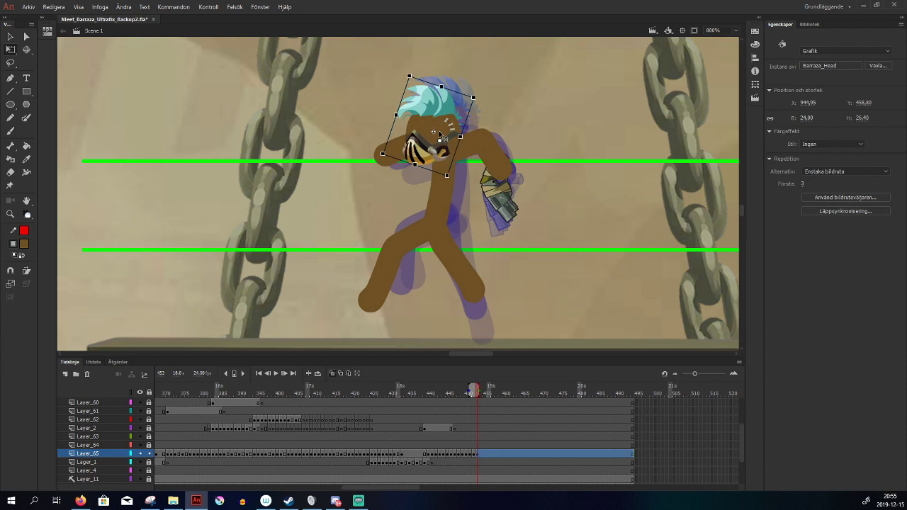
pyautogui.press(',')
pyautogui.press('.')
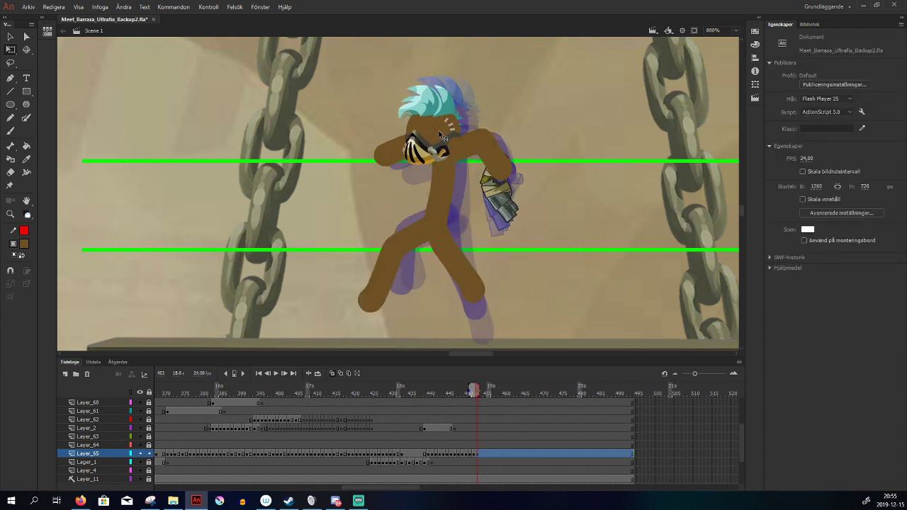
pyautogui.press(',')
pyautogui.press(',')
pyautogui.press('.')
pyautogui.press('.')
# Rotate the front leg slightly counter-clockwise so its lower part points more steeply downward
pyautogui.click(376, 301)
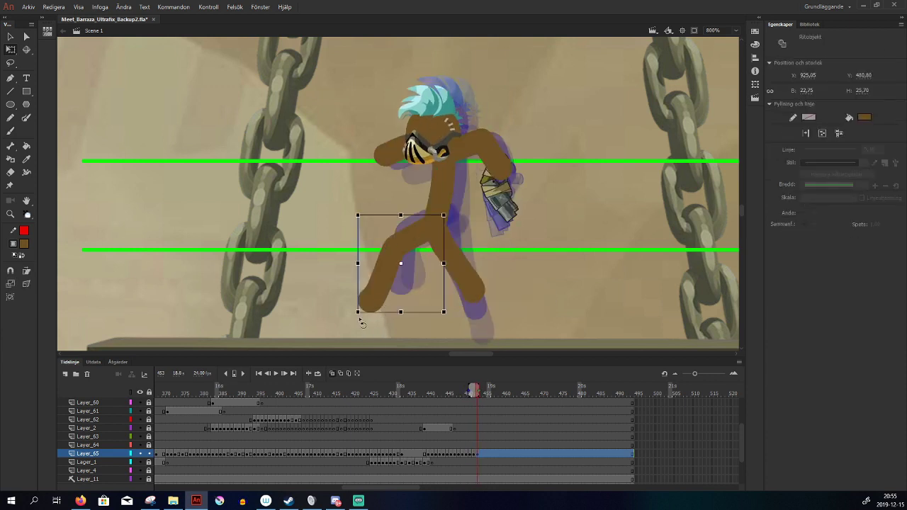
pyautogui.moveTo(360, 321); pyautogui.dragTo(373, 332)
pyautogui.click(425, 314)
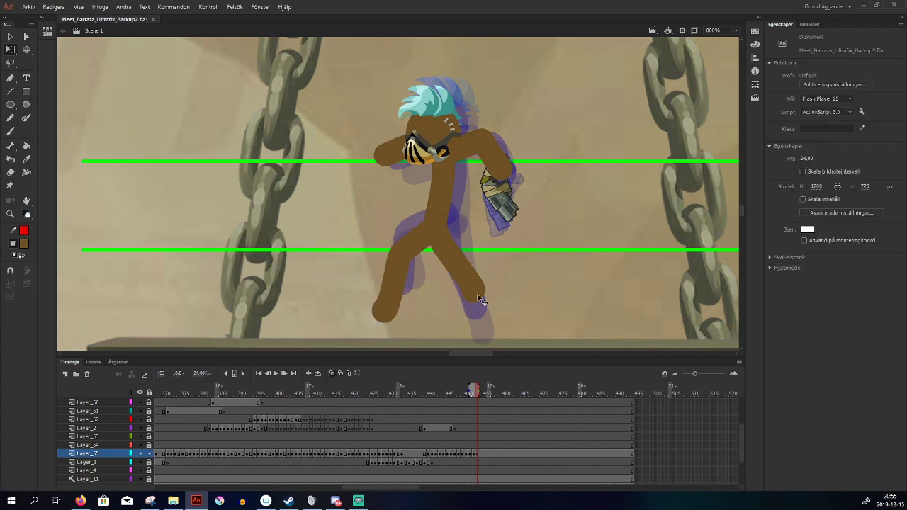
# Delete the front leg and brush in a new one reaching down from the hip, comparing it with the preceding frame
pyautogui.click(404, 263)
pyautogui.press('Delete')
pyautogui.press('b')
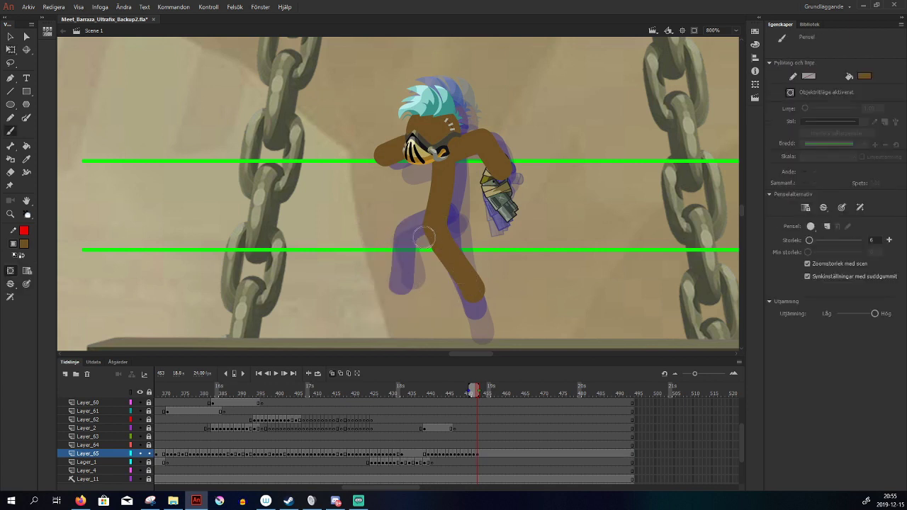
pyautogui.moveTo(431, 232)
pyautogui.mouseDown()
pyautogui.moveTo(403, 263)
pyautogui.moveTo(386, 323)
pyautogui.mouseUp()
pyautogui.press(',')
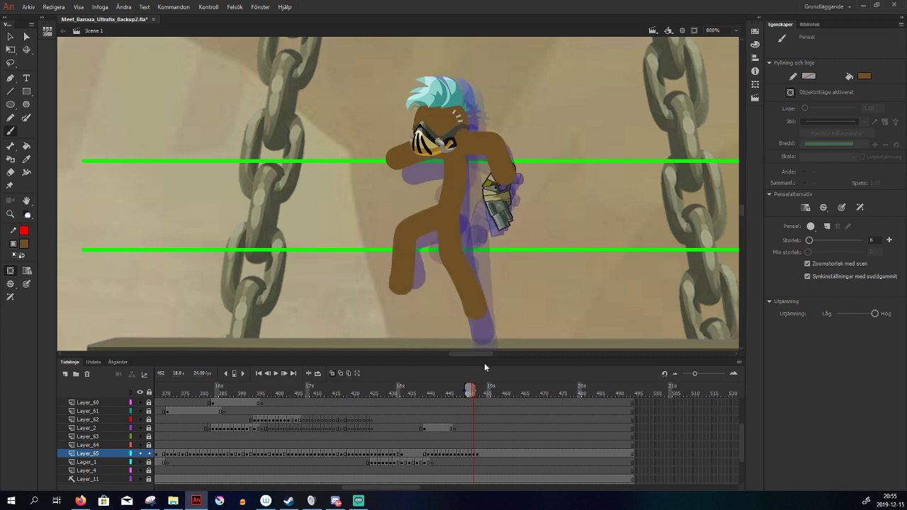
# On frame 453, delete the rear leg and brush in a shorter one angling back from the hip, comparing it with the preceding frame
pyautogui.press('.')
pyautogui.press('q')
pyautogui.click(472, 283)
pyautogui.press('Delete')
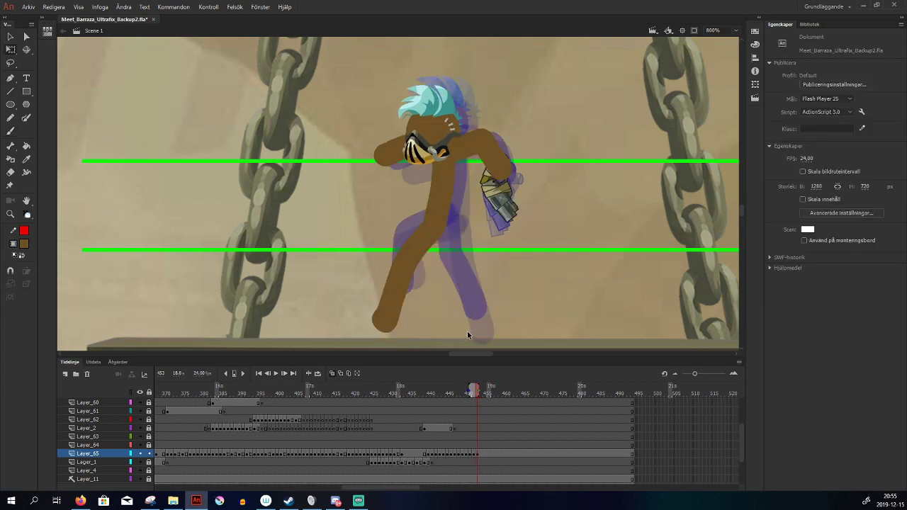
pyautogui.press('b')
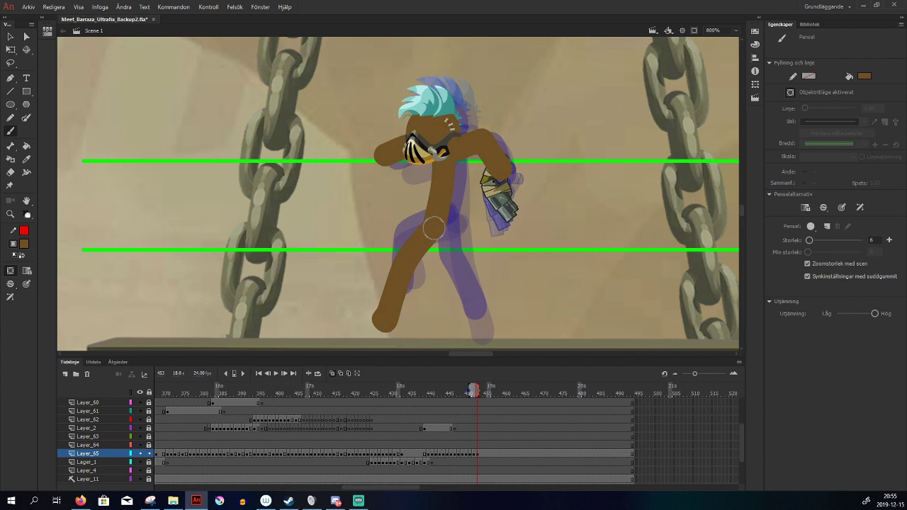
pyautogui.moveTo(433, 254)
pyautogui.mouseDown()
pyautogui.moveTo(458, 271)
pyautogui.moveTo(464, 299)
pyautogui.mouseUp()
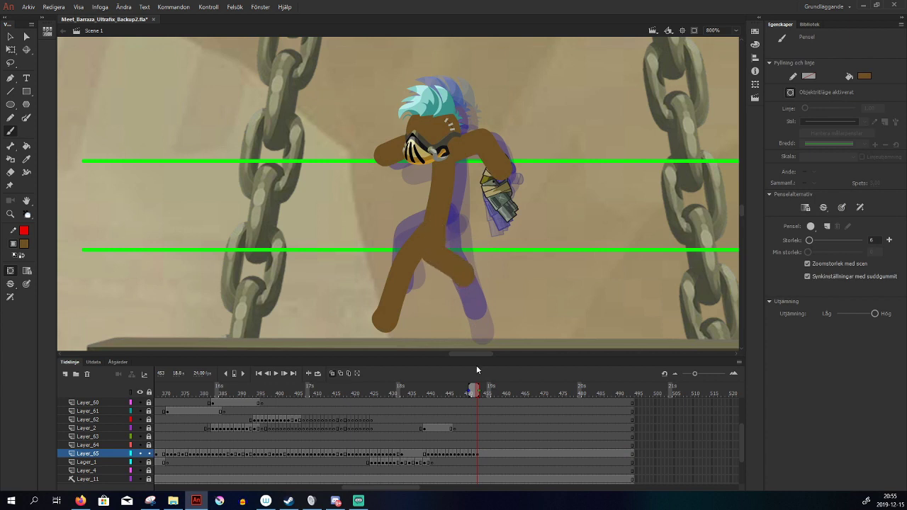
pyautogui.press(',')
pyautogui.press('.')
pyautogui.press(',')
pyautogui.press('.')
# Rotate the front leg on frame 453 slightly counter-clockwise so its foot swings back under the body
pyautogui.press('v')
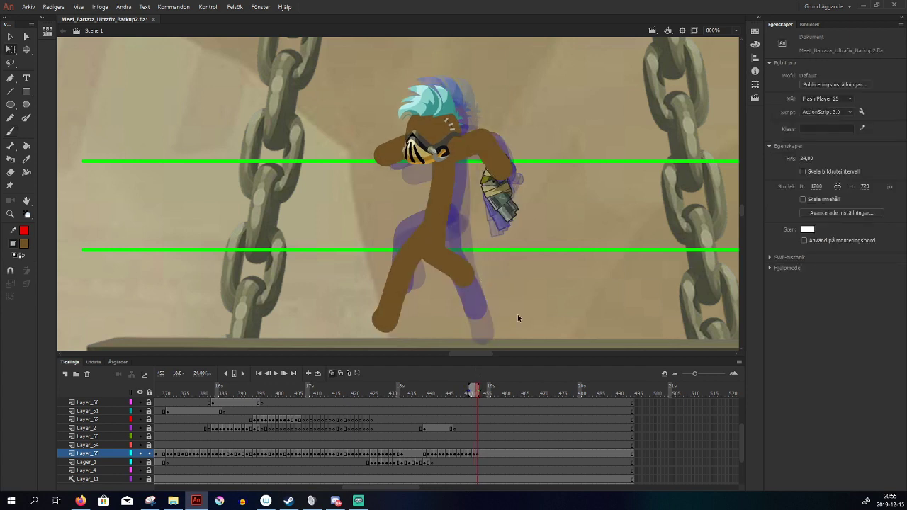
pyautogui.press(',')
pyautogui.press(',')
pyautogui.press('.')
pyautogui.press('.')
pyautogui.moveTo(466, 285); pyautogui.dragTo(478, 234)
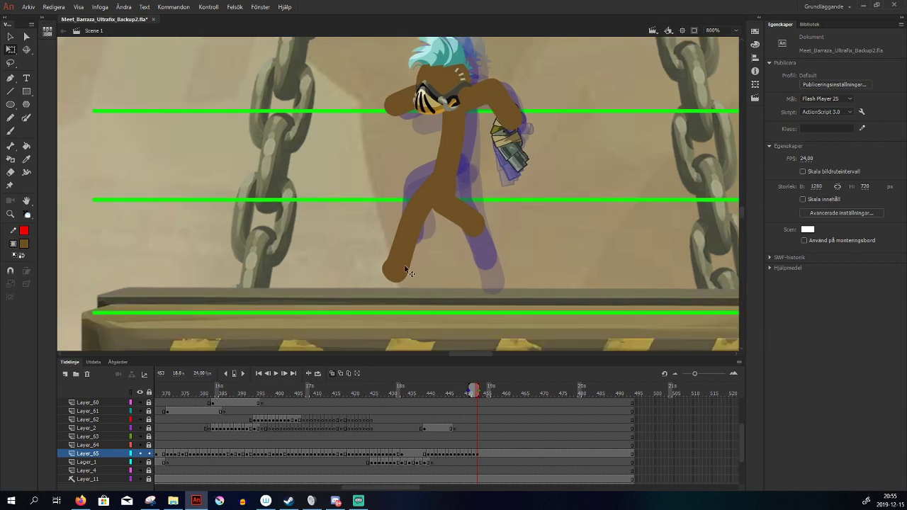
pyautogui.click(405, 268)
pyautogui.moveTo(383, 291); pyautogui.dragTo(401, 299)
pyautogui.click(519, 269)
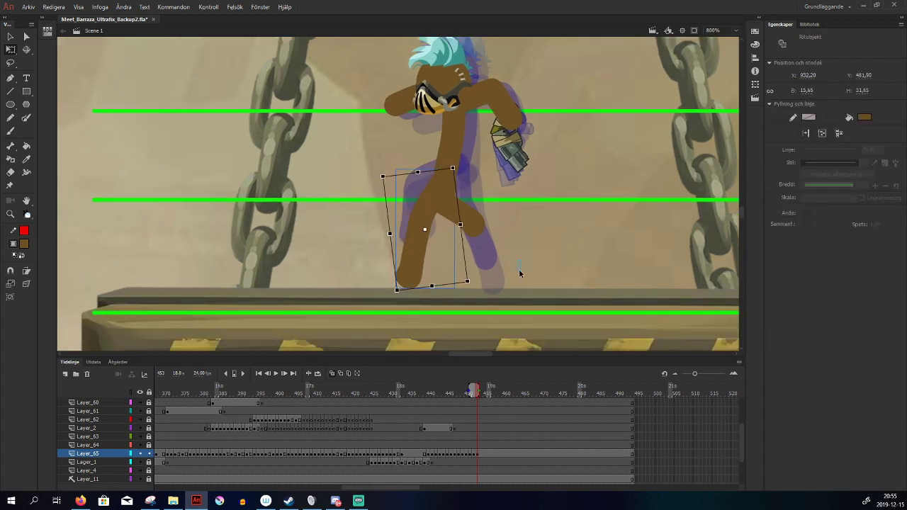
# Rotate the bent front leg on frame 452 slightly counter-clockwise around the hip
pyautogui.press(',')
pyautogui.moveTo(411, 240); pyautogui.dragTo(405, 265)
pyautogui.click(402, 263)
pyautogui.click(408, 242)
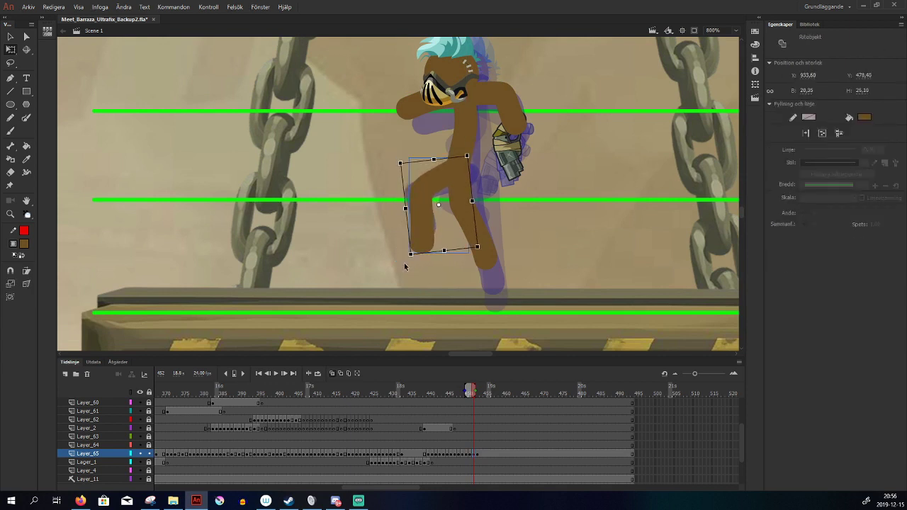
pyautogui.moveTo(475, 163); pyautogui.dragTo(472, 167)
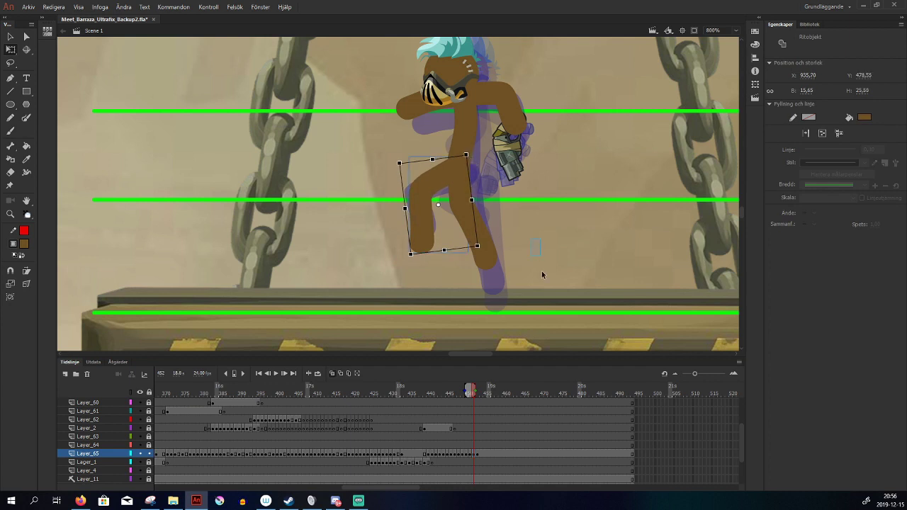
pyautogui.click(542, 271)
# Add a keyframe at frame 454, remove the body and limbs, and move the head and gun forward, tilting the head down
pyautogui.press('.')
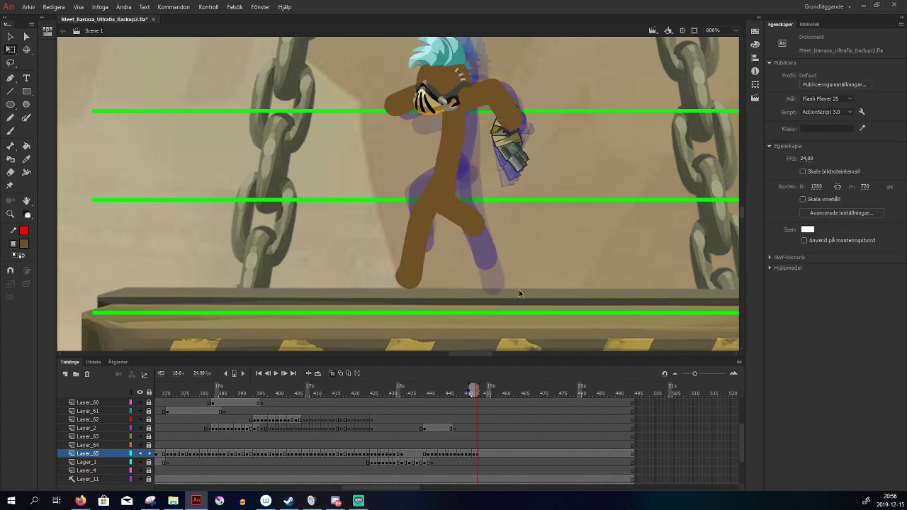
pyautogui.moveTo(514, 258); pyautogui.dragTo(514, 265)
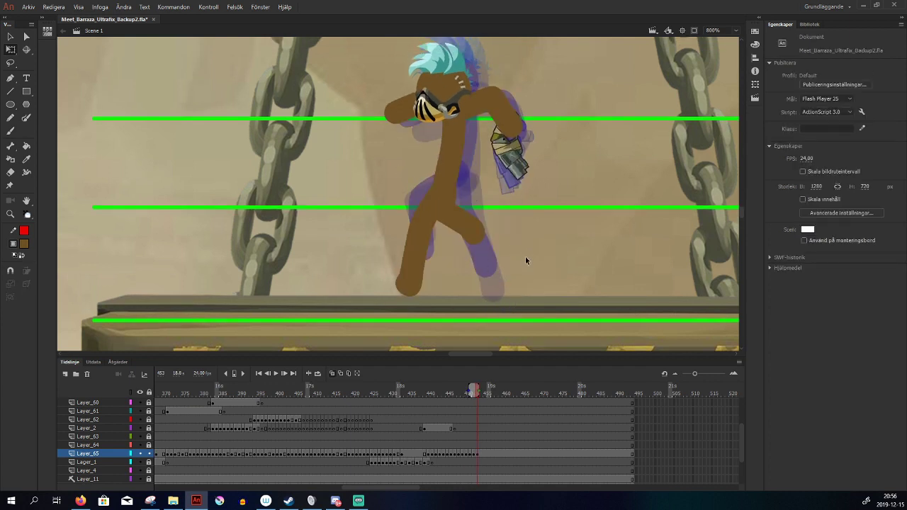
pyautogui.press('.')
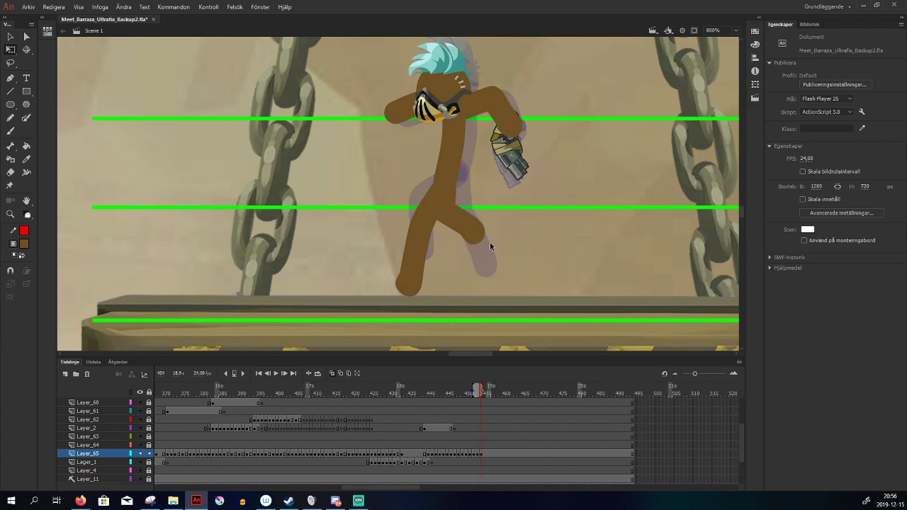
pyautogui.click(452, 212)
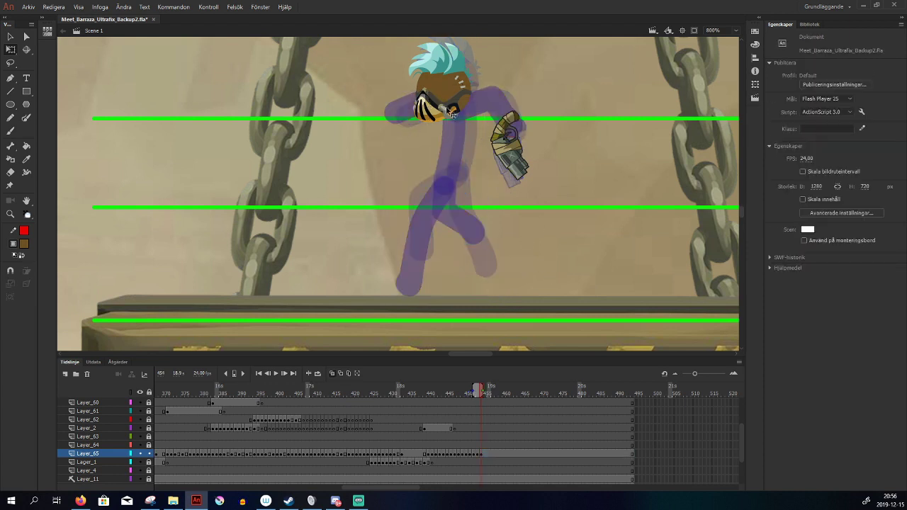
pyautogui.moveTo(448, 110); pyautogui.dragTo(452, 116)
pyautogui.moveTo(484, 78); pyautogui.dragTo(480, 70)
pyautogui.moveTo(456, 104); pyautogui.dragTo(449, 111)
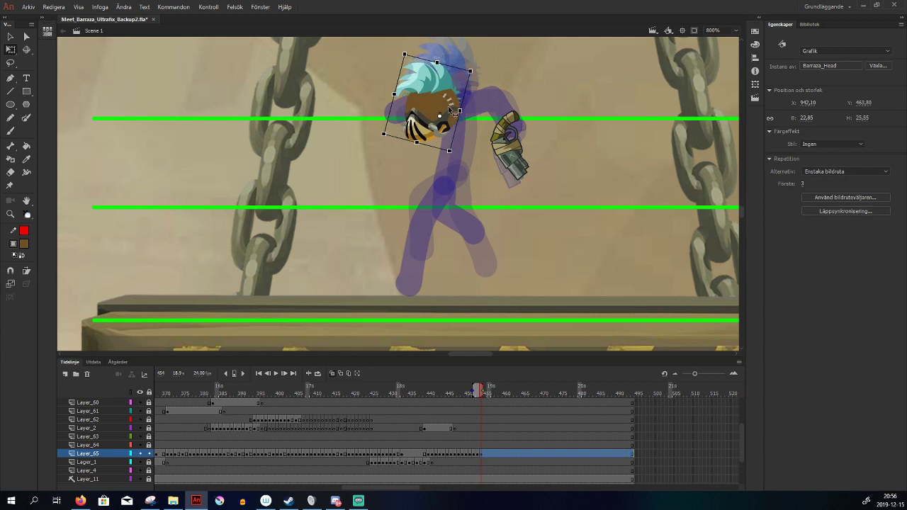
pyautogui.moveTo(515, 164); pyautogui.dragTo(540, 157)
pyautogui.click(522, 239)
# Brush in the torso with the supporting leg straight down to the lowest guide line, plus the foreshortened bent leg at the hip
pyautogui.press('b')
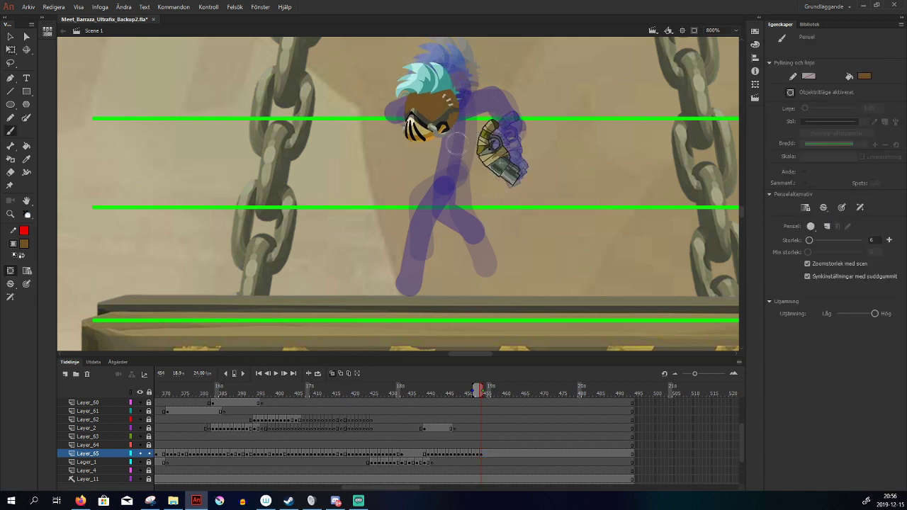
pyautogui.moveTo(443, 135); pyautogui.dragTo(431, 312)
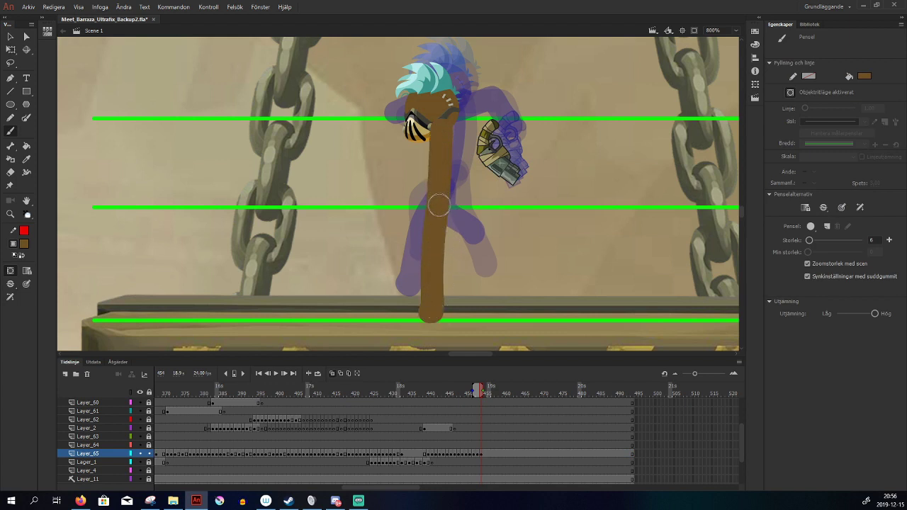
pyautogui.moveTo(436, 207)
pyautogui.mouseDown()
pyautogui.moveTo(411, 209)
pyautogui.moveTo(448, 226)
pyautogui.mouseUp()
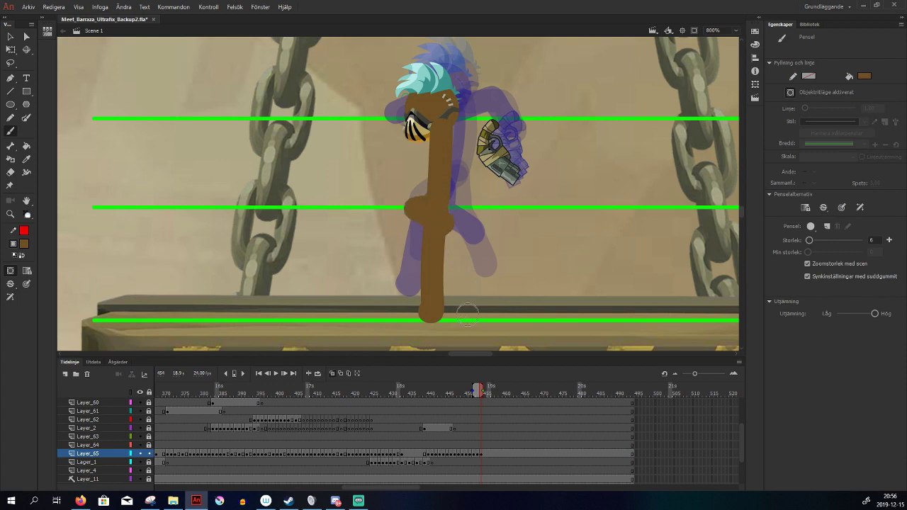
pyautogui.press(',')
pyautogui.press('.')
pyautogui.press(',')
pyautogui.press('.')
# Nudge the gun slightly back and brush in the rear arm bending from the shoulder down to it
pyautogui.press('q')
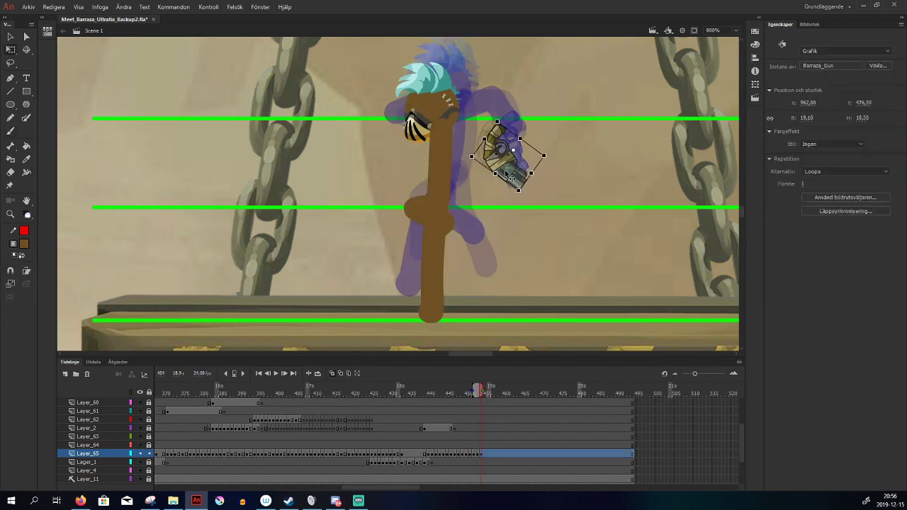
pyautogui.press('b')
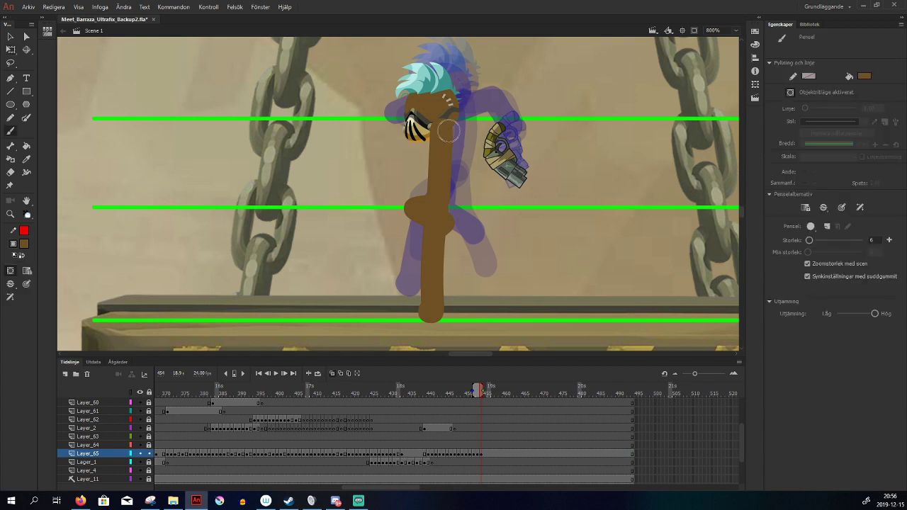
pyautogui.moveTo(451, 105)
pyautogui.mouseDown()
pyautogui.moveTo(473, 111)
pyautogui.moveTo(502, 139)
pyautogui.mouseUp()
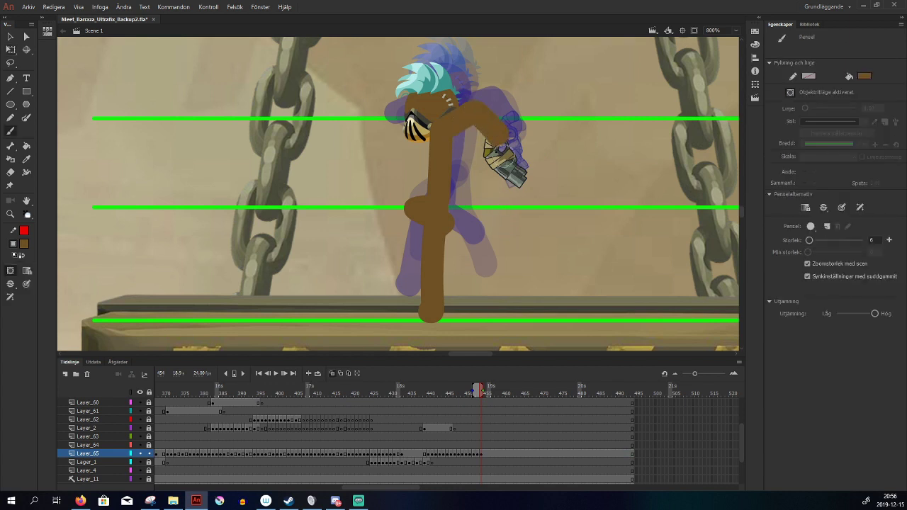
pyautogui.hotkey('ctrl', 'z')
pyautogui.moveTo(443, 130)
pyautogui.mouseDown()
pyautogui.moveTo(474, 121)
pyautogui.moveTo(498, 136)
pyautogui.mouseUp()
pyautogui.press(',')
pyautogui.press('.')
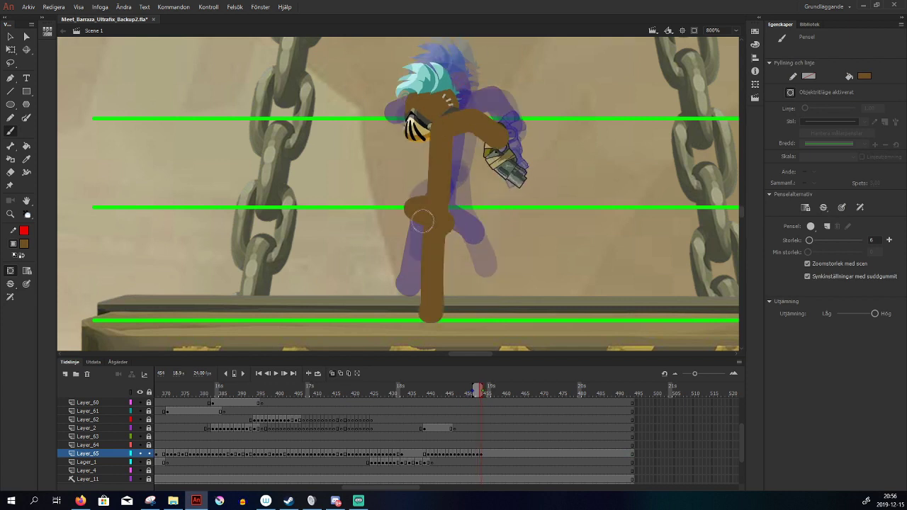
# Brush in the forward arm and bring the head in front of the arms and torso
pyautogui.moveTo(423, 119); pyautogui.dragTo(383, 138)
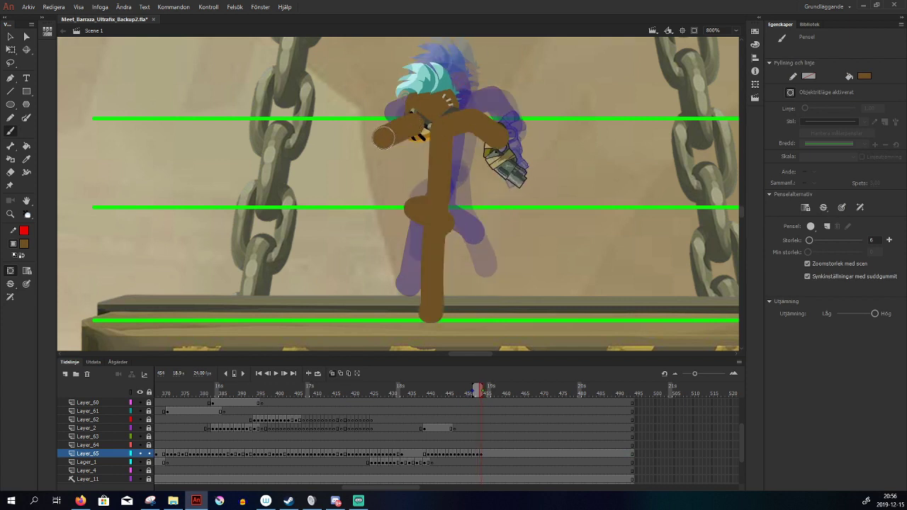
pyautogui.press('q')
pyautogui.click(443, 108)
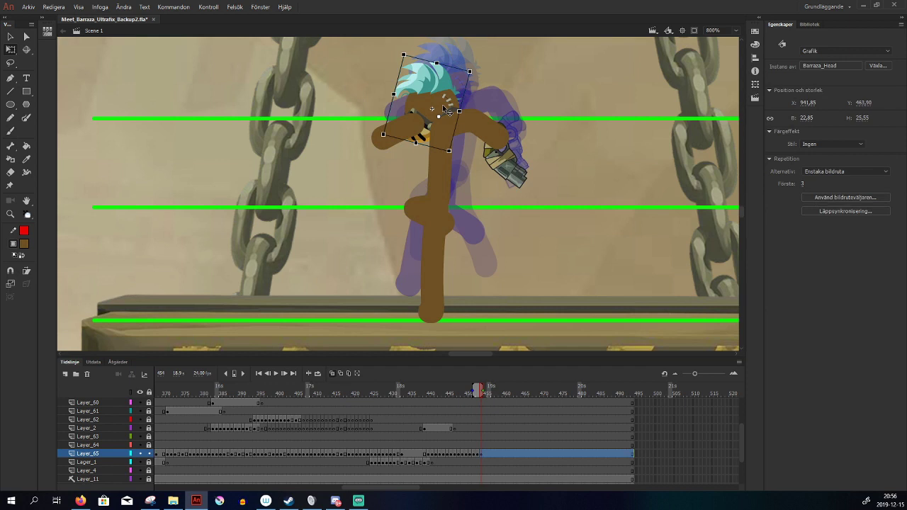
pyautogui.hotkey('ctrl', 'shift', 'Up')
pyautogui.hotkey('ctrl', 'shift', 'a')
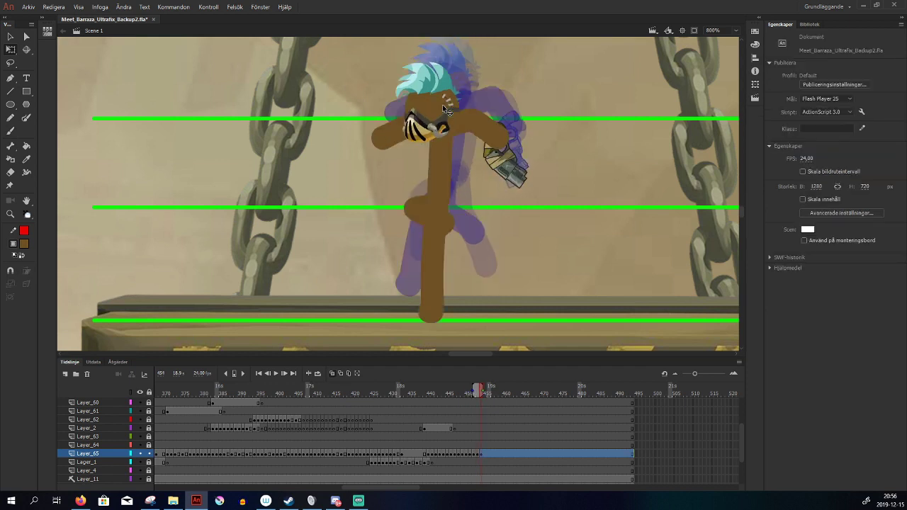
# Nudge the short bent leg slightly upward at the hip on frame 454, checking the motion against the neighbouring frames
pyautogui.press(',')
pyautogui.press(',')
pyautogui.press('.')
pyautogui.press('.')
pyautogui.click(416, 221)
pyautogui.click(484, 285)
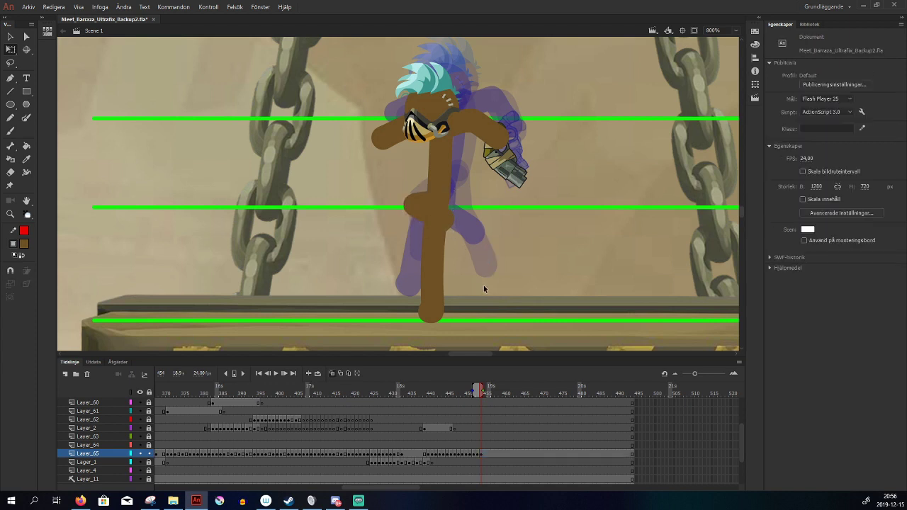
pyautogui.press('.')
pyautogui.press(',')
pyautogui.click(410, 217)
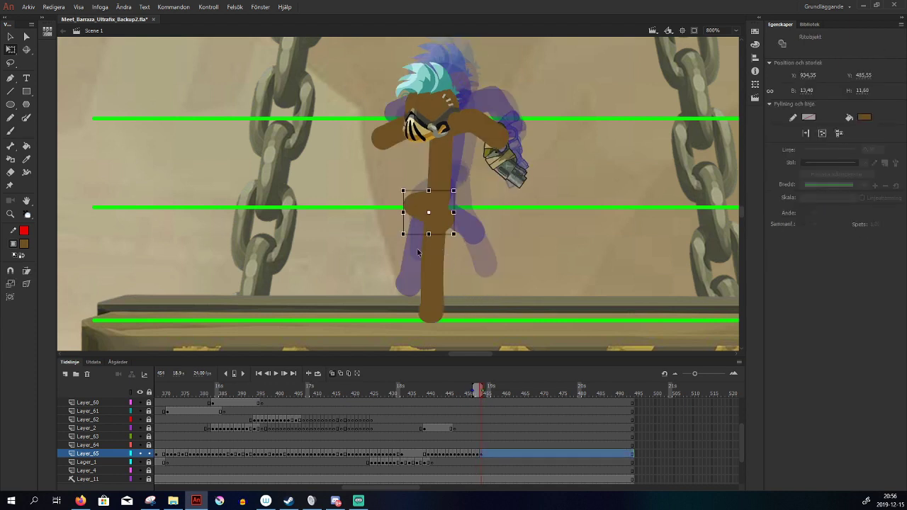
pyautogui.click(518, 293)
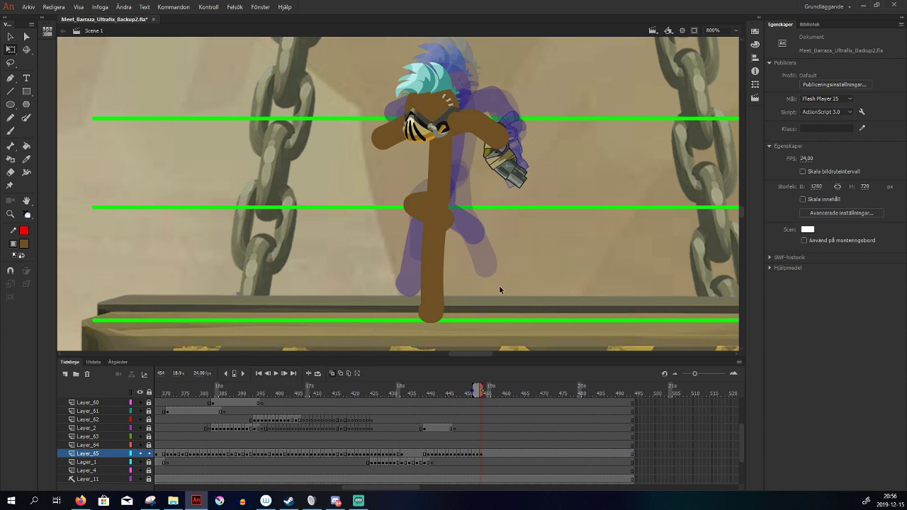
# Add a keyframe at frame 455 and delete its torso, legs and both arms, keeping the head and gun
pyautogui.press('F6')
pyautogui.moveTo(400, 178); pyautogui.dragTo(450, 226)
pyautogui.press('Delete')
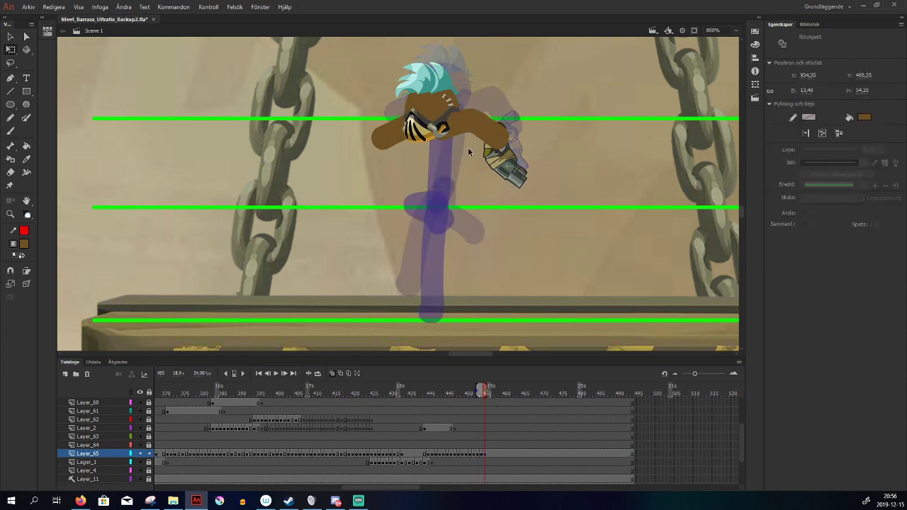
pyautogui.click(480, 128)
pyautogui.press('Delete')
pyautogui.click(395, 137)
pyautogui.press('Delete')
# Move the head forward and down with a stronger downward tilt, and shift the gun down and forward on frame 455
pyautogui.moveTo(433, 113); pyautogui.dragTo(424, 139)
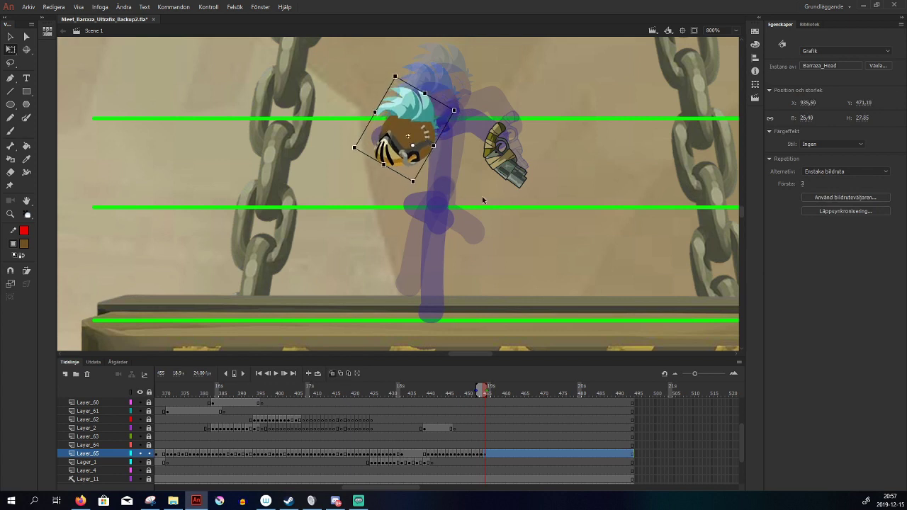
pyautogui.moveTo(498, 170); pyautogui.dragTo(479, 190)
pyautogui.click(450, 212)
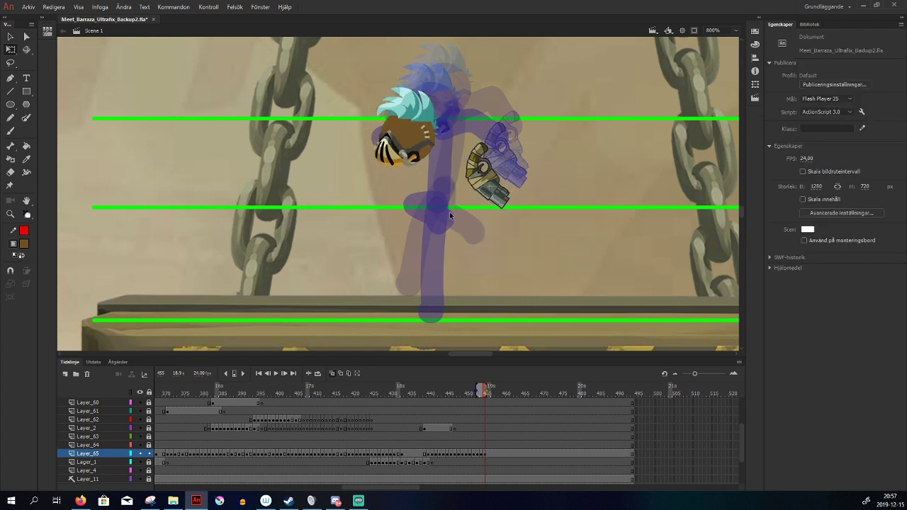
# Brush in a torso curving down and forward to the hip, and a supporting leg reaching back to the lowest guide line
pyautogui.press('b')
pyautogui.moveTo(412, 145); pyautogui.dragTo(421, 213)
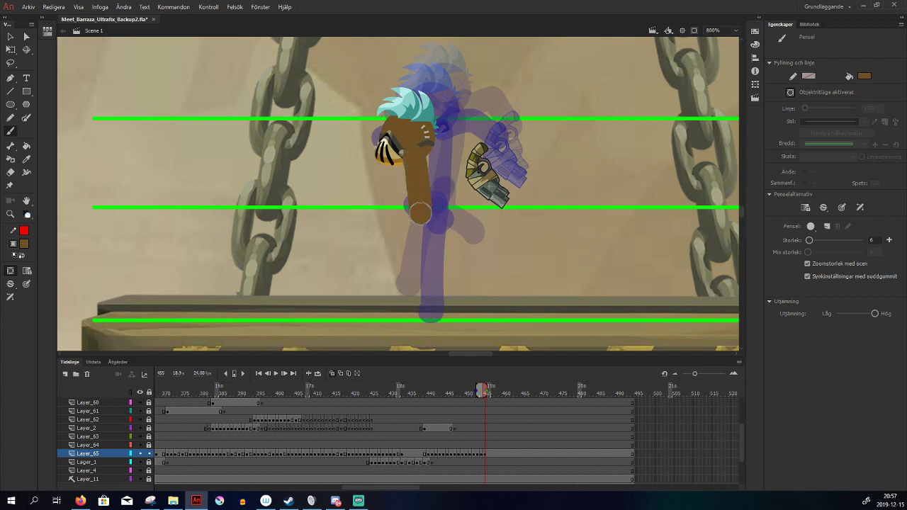
pyautogui.hotkey('ctrl', 'z')
pyautogui.moveTo(413, 146); pyautogui.dragTo(399, 208)
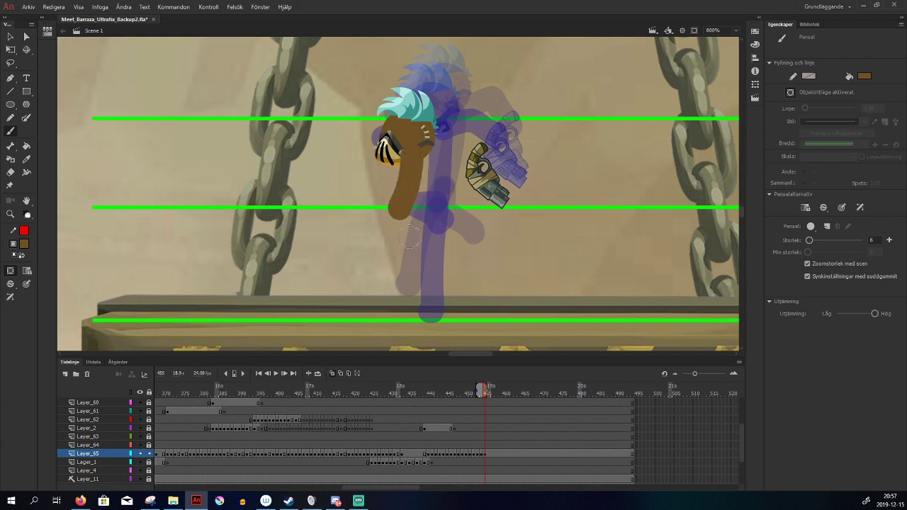
pyautogui.hotkey('ctrl', 'z')
pyautogui.moveTo(414, 146)
pyautogui.mouseDown()
pyautogui.moveTo(395, 215)
pyautogui.moveTo(403, 225)
pyautogui.moveTo(394, 222)
pyautogui.moveTo(401, 264)
pyautogui.mouseUp()
pyautogui.hotkey('ctrl', 'z')
pyautogui.moveTo(393, 221); pyautogui.dragTo(430, 316)
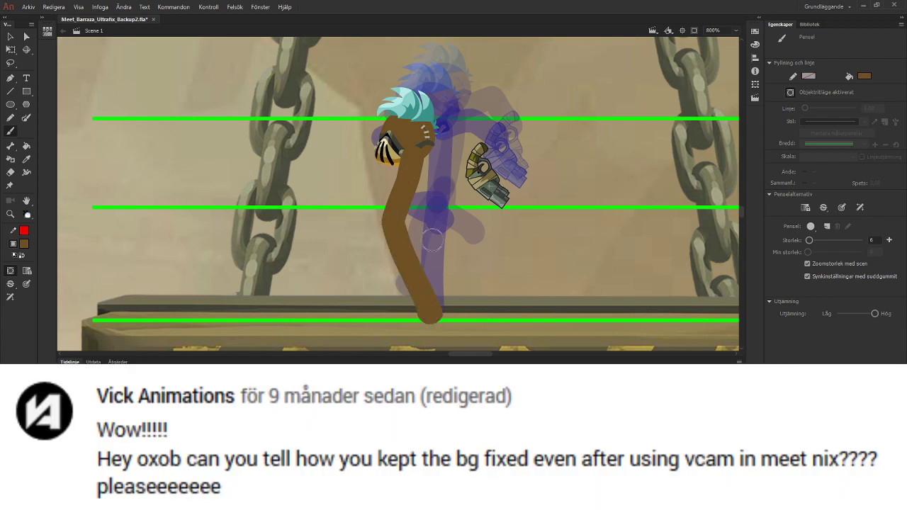
# Brush in the front leg kicked straight out horizontally from the hip and compare the pose with frame 454
pyautogui.moveTo(390, 214); pyautogui.dragTo(278, 216)
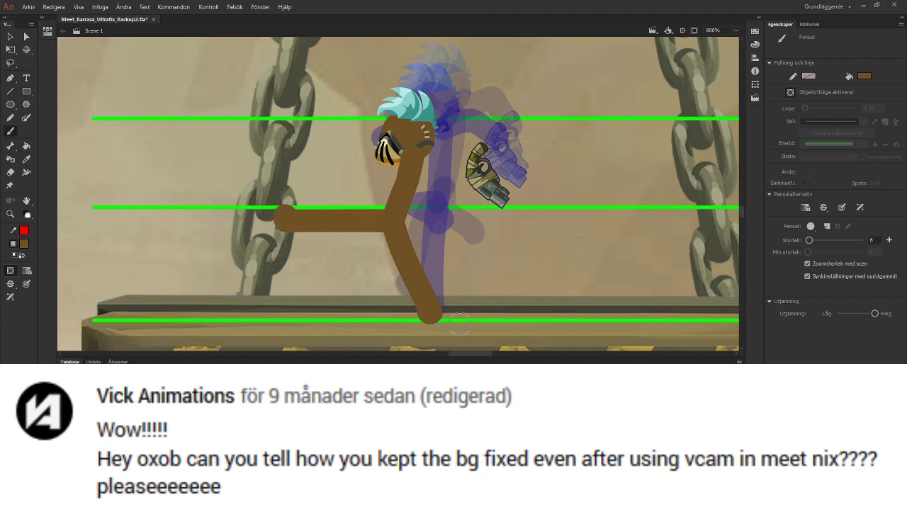
pyautogui.press('Return')
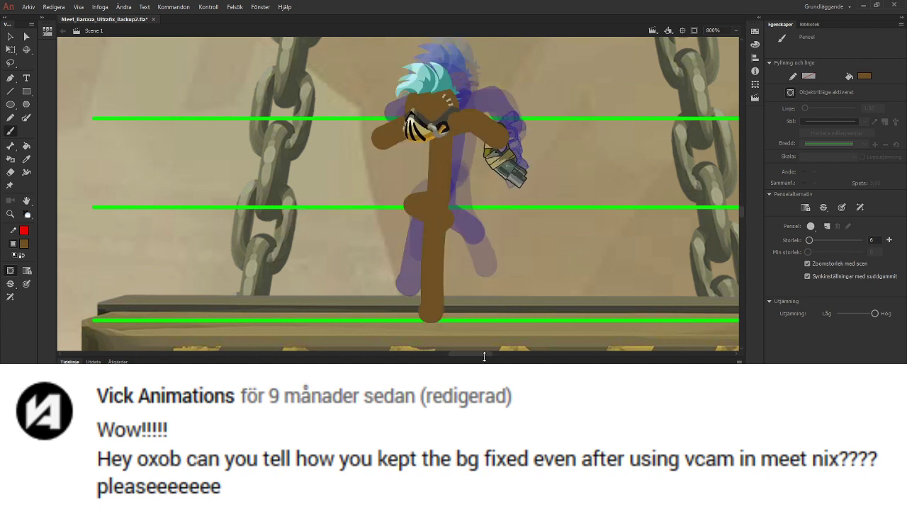
pyautogui.press('q')
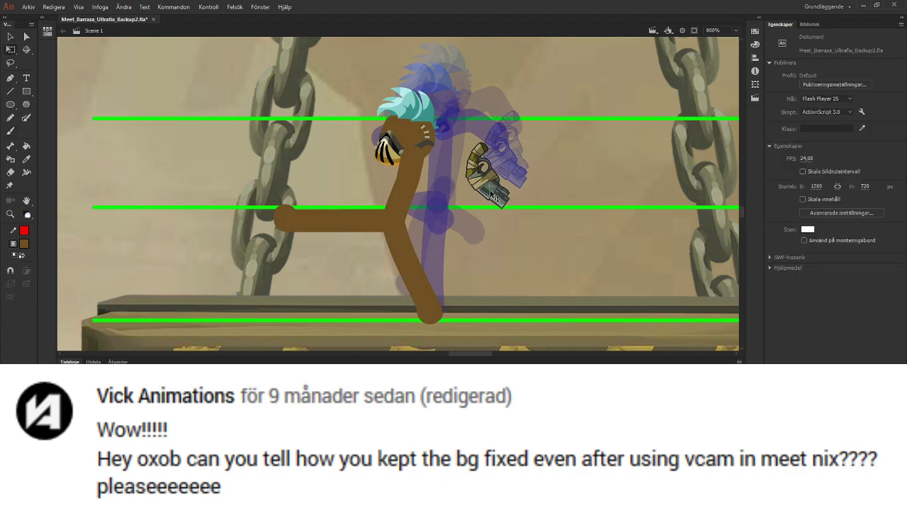
# Nudge the gun slightly on frame 455, then raise the head slightly and bring it in front of the torso
pyautogui.click(495, 192)
pyautogui.press('b')
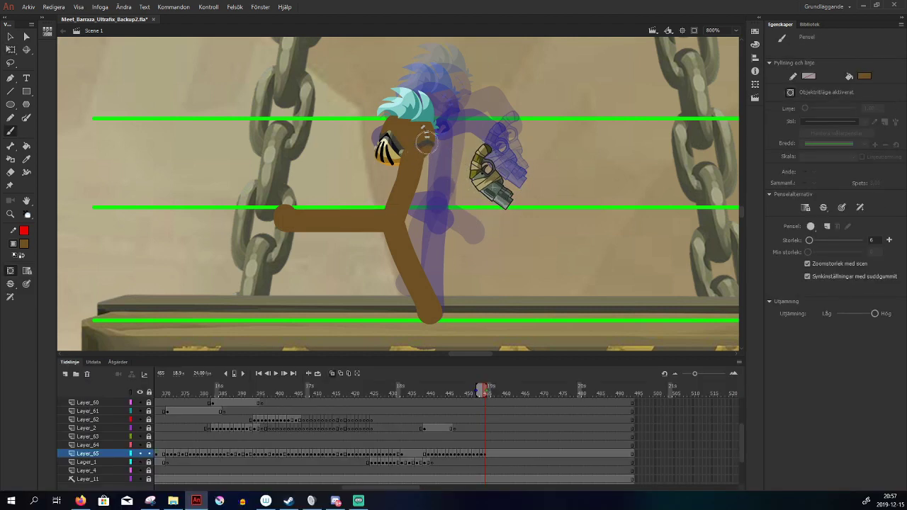
pyautogui.press('q')
pyautogui.moveTo(426, 135); pyautogui.dragTo(426, 132)
pyautogui.hotkey('ctrl', 'shift', 'Up')
pyautogui.click(434, 211)
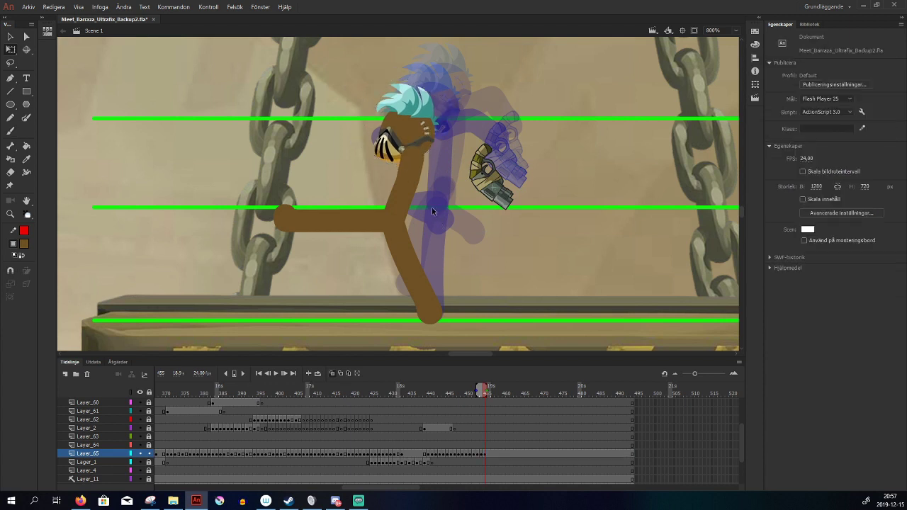
# Brush in the rear arm curving back from the shoulder to the gun's grip on frame 455
pyautogui.press('b')
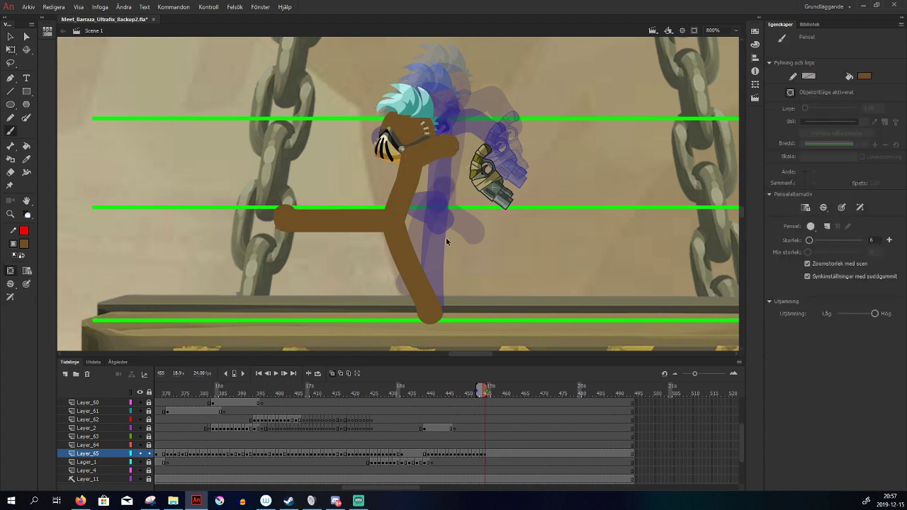
pyautogui.moveTo(412, 150)
pyautogui.mouseDown()
pyautogui.moveTo(445, 145)
pyautogui.moveTo(486, 153)
pyautogui.mouseUp()
pyautogui.hotkey('ctrl', 'z')
pyautogui.moveTo(417, 157)
pyautogui.mouseDown()
pyautogui.moveTo(468, 149)
pyautogui.moveTo(486, 158)
pyautogui.mouseUp()
pyautogui.hotkey('ctrl', 'z')
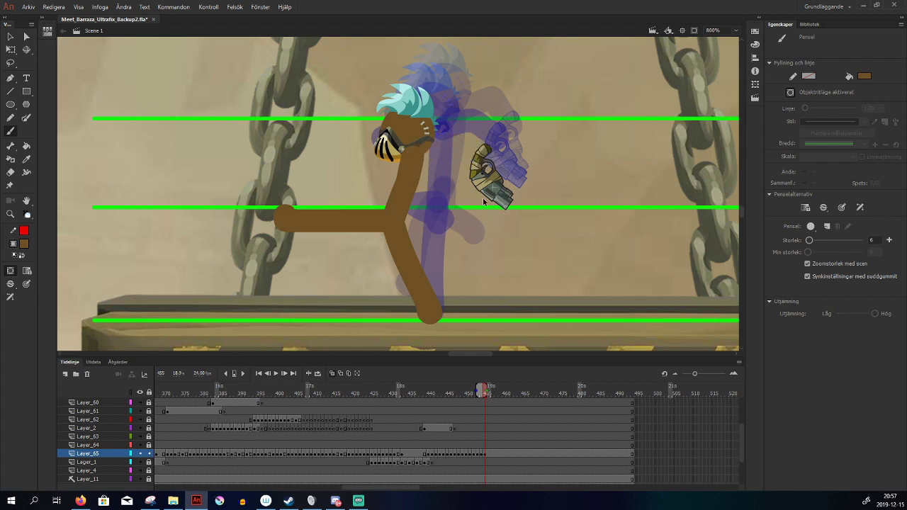
pyautogui.moveTo(420, 157)
pyautogui.mouseDown()
pyautogui.moveTo(460, 146)
pyautogui.moveTo(507, 164)
pyautogui.mouseUp()
pyautogui.press('q')
pyautogui.click(504, 161)
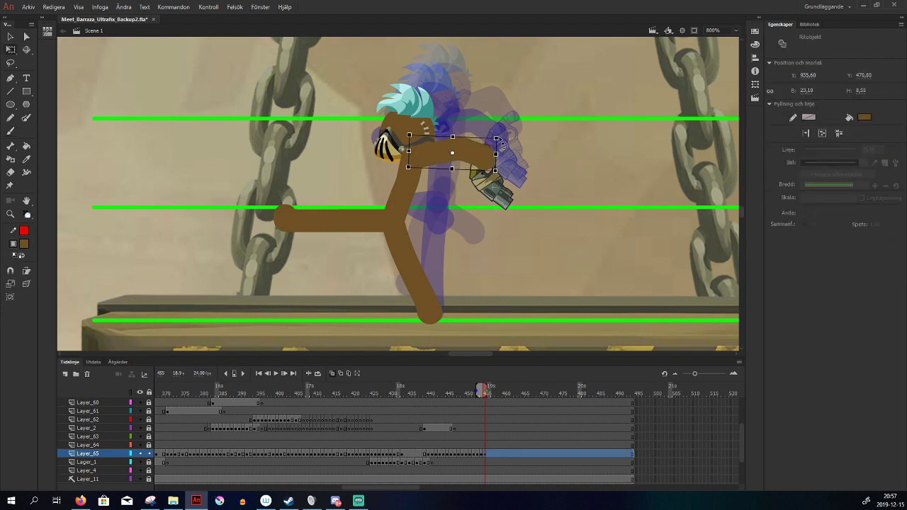
pyautogui.click(513, 260)
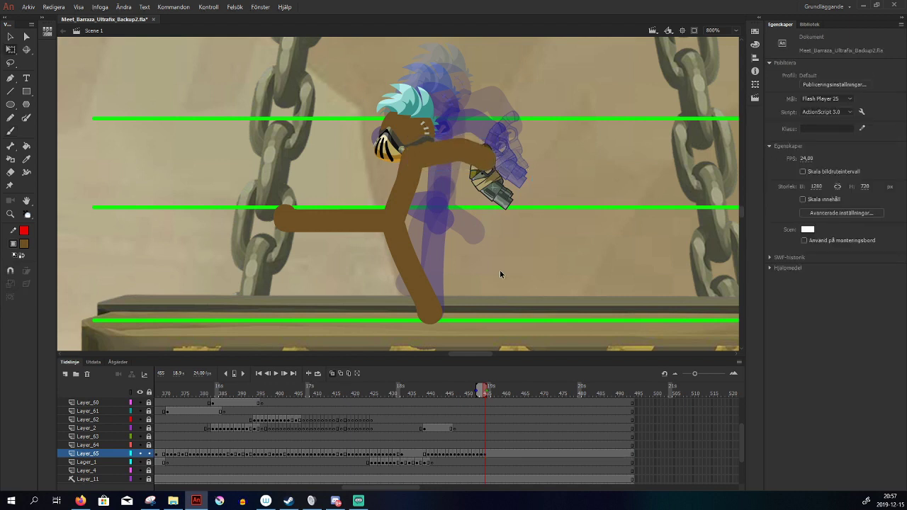
# Brush in a short forward arm from the shoulder, bring the head in front of it and compare with frame 454
pyautogui.press('b')
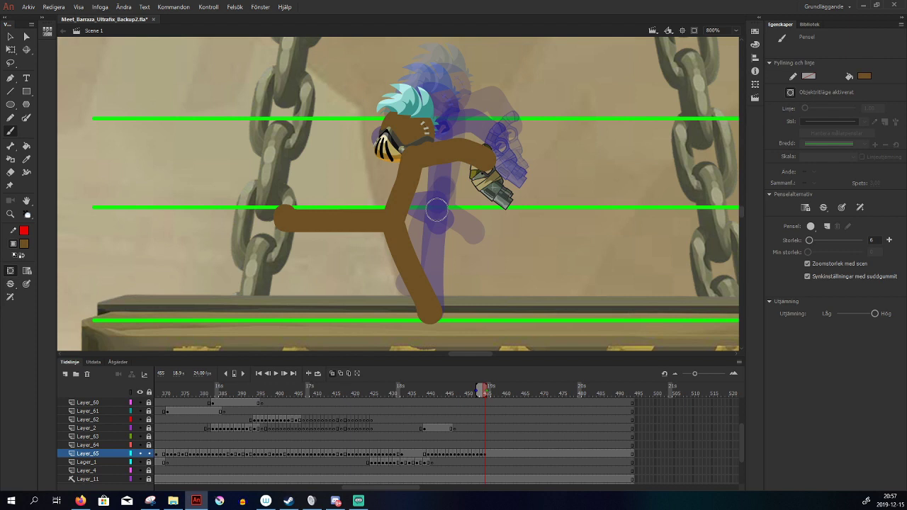
pyautogui.press(',')
pyautogui.press('.')
pyautogui.moveTo(388, 149)
pyautogui.mouseDown()
pyautogui.moveTo(397, 152)
pyautogui.moveTo(365, 153)
pyautogui.moveTo(395, 166)
pyautogui.moveTo(411, 159)
pyautogui.moveTo(367, 155)
pyautogui.mouseUp()
pyautogui.press(',')
pyautogui.press('.')
pyautogui.hotkey('ctrl', 'z')
pyautogui.hotkey('ctrl', 'z')
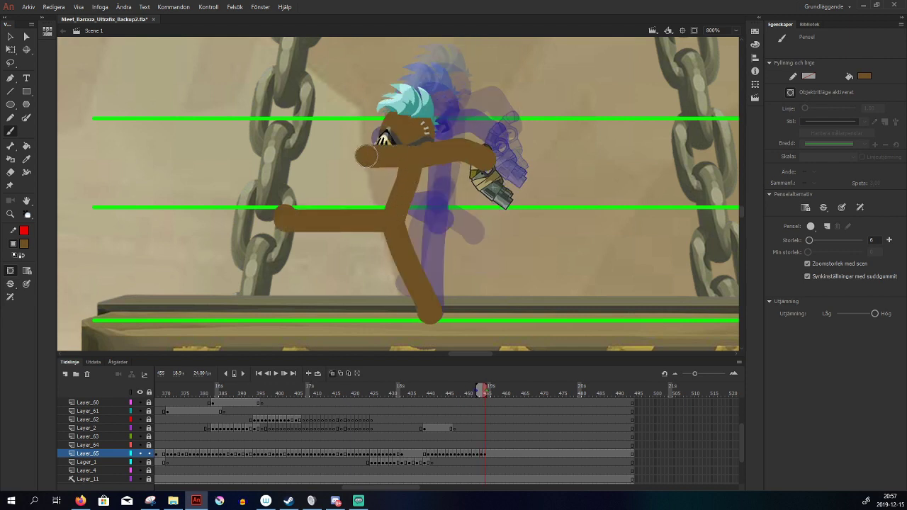
pyautogui.press('q')
pyautogui.click(413, 133)
pyautogui.hotkey('ctrl', 'shift', 'Up')
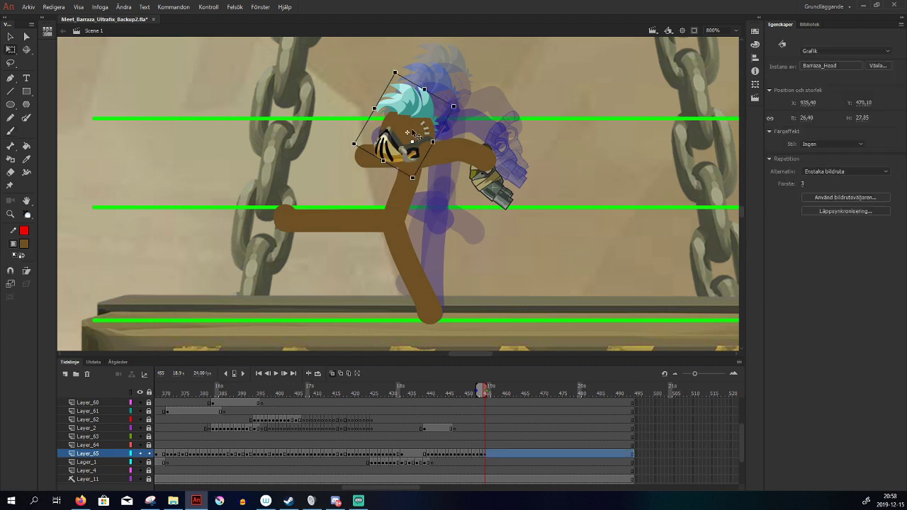
pyautogui.press(',')
pyautogui.press('.')
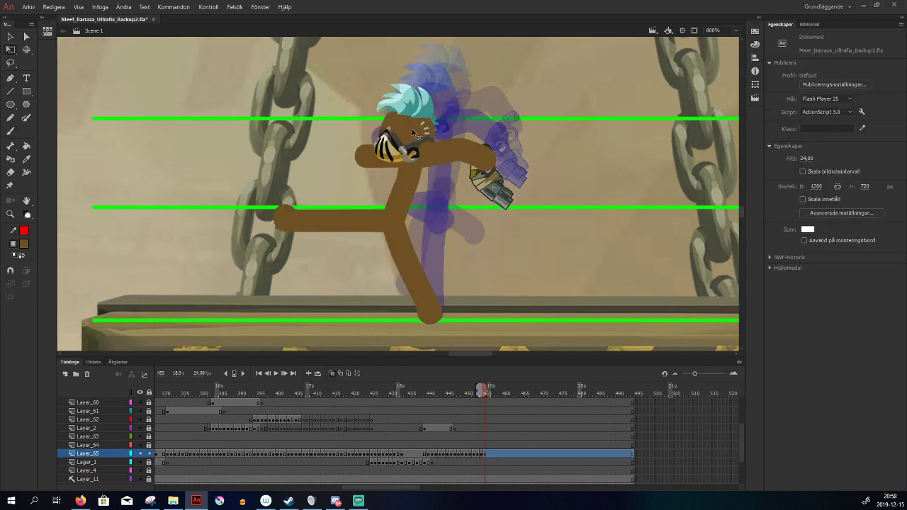
# Move the head, both arms and the gun up together slightly on frame 455
pyautogui.press(',')
pyautogui.press('.')
pyautogui.moveTo(327, 112); pyautogui.dragTo(494, 178)
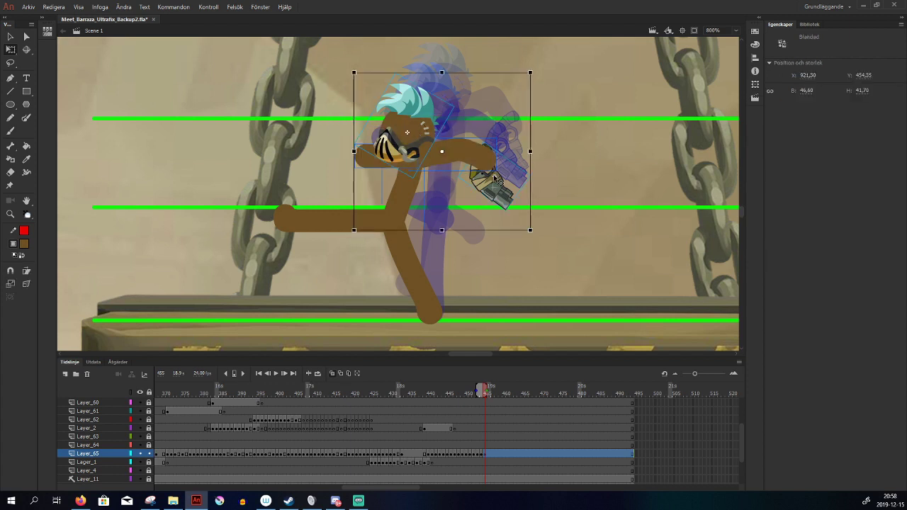
pyautogui.press('Up')
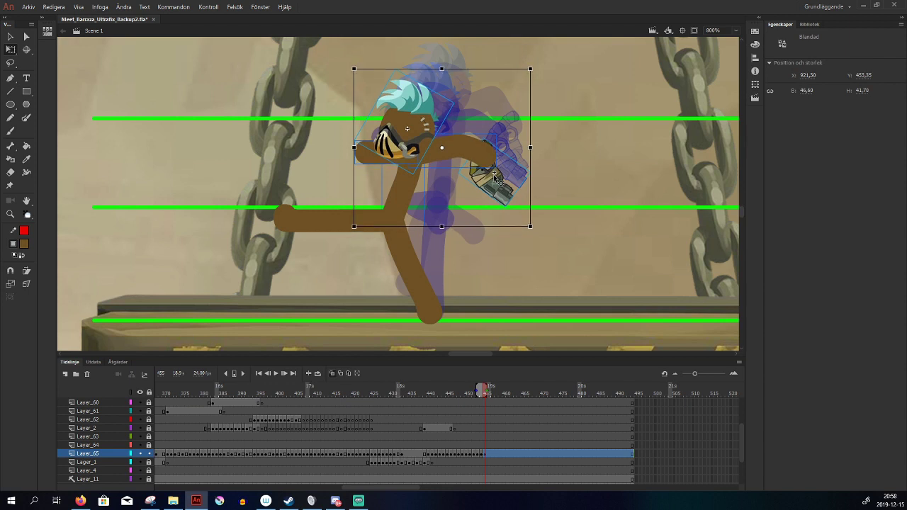
# Stretch the top of the supporting leg up slightly and shift the kicking leg up and forward to match
pyautogui.click(411, 249)
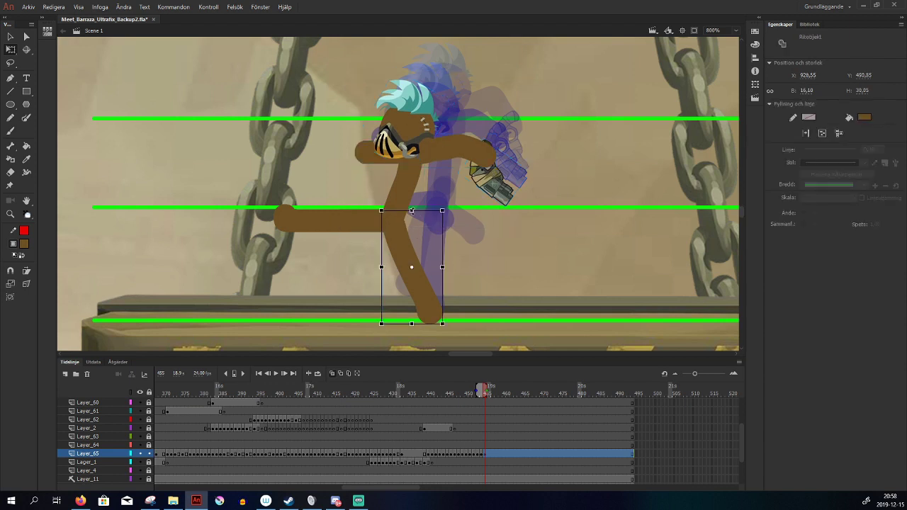
pyautogui.moveTo(411, 209); pyautogui.dragTo(411, 206)
pyautogui.click(349, 242)
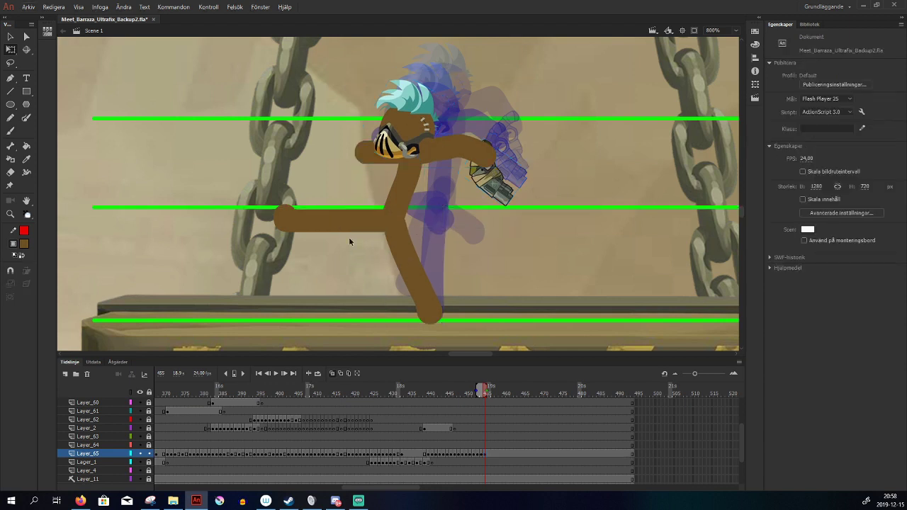
pyautogui.moveTo(347, 228); pyautogui.dragTo(344, 225)
pyautogui.click(333, 320)
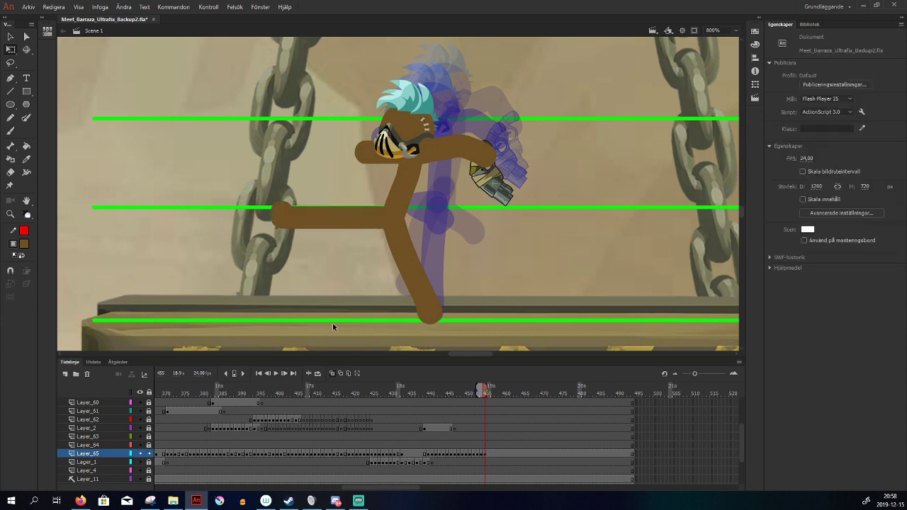
# Replace the forward arm with a shorter one tucked under the head and compare the pose with frame 454
pyautogui.press(',')
pyautogui.press('.')
pyautogui.press(',')
pyautogui.press('.')
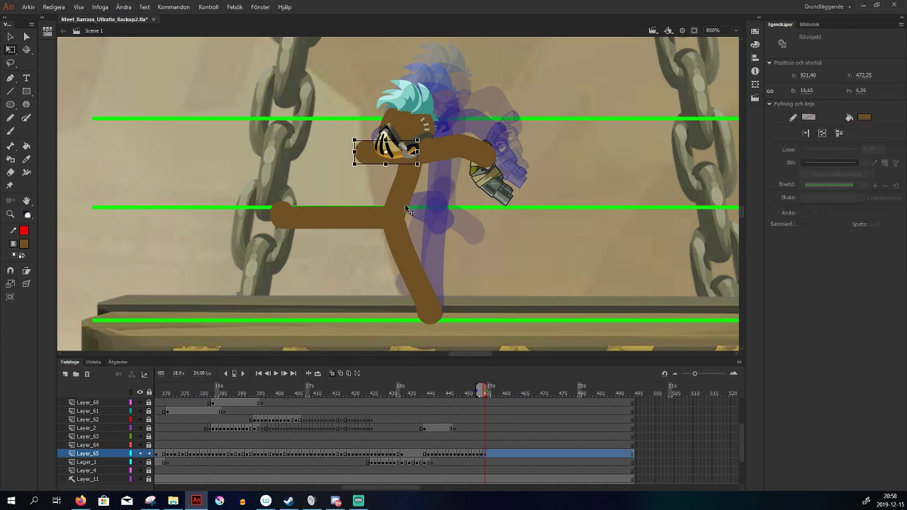
pyautogui.press('b')
pyautogui.press('.')
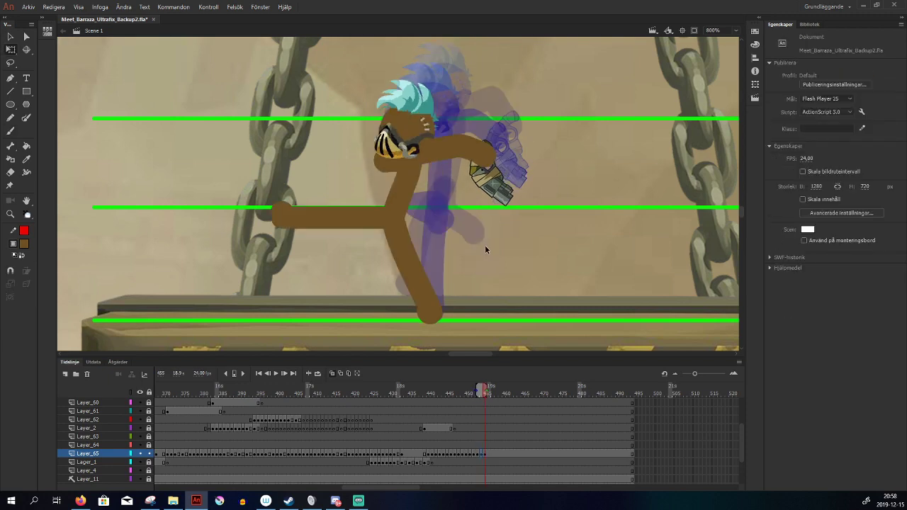
pyautogui.press(',')
pyautogui.press('.')
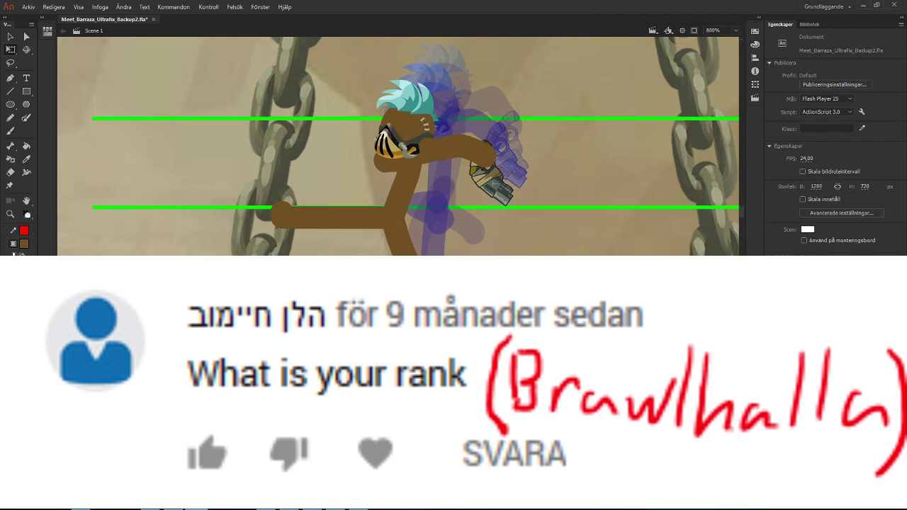
# Add a keyframe at frame 456 and delete its torso, legs and arms, keeping the head and gun
pyautogui.press('F6')
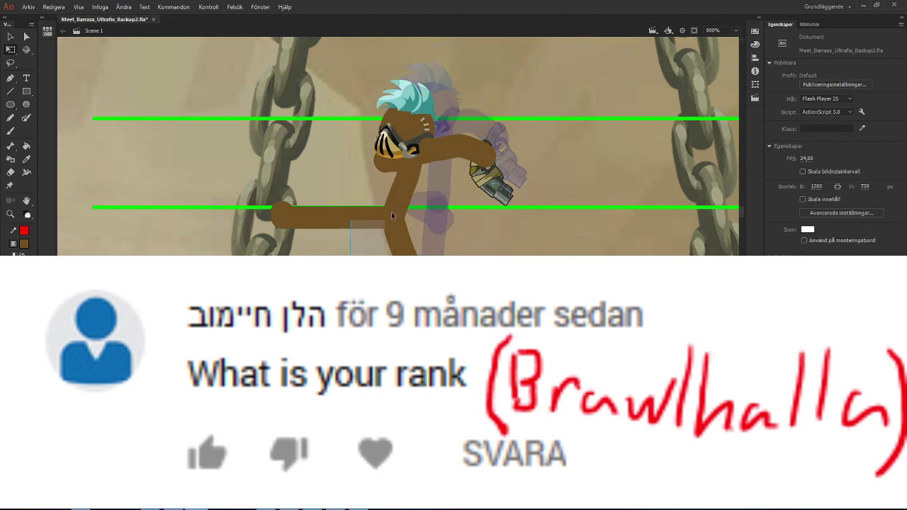
pyautogui.click(391, 212)
pyautogui.press('Delete')
pyautogui.click(434, 157)
pyautogui.press('Delete')
pyautogui.click(394, 165)
pyautogui.press('Delete')
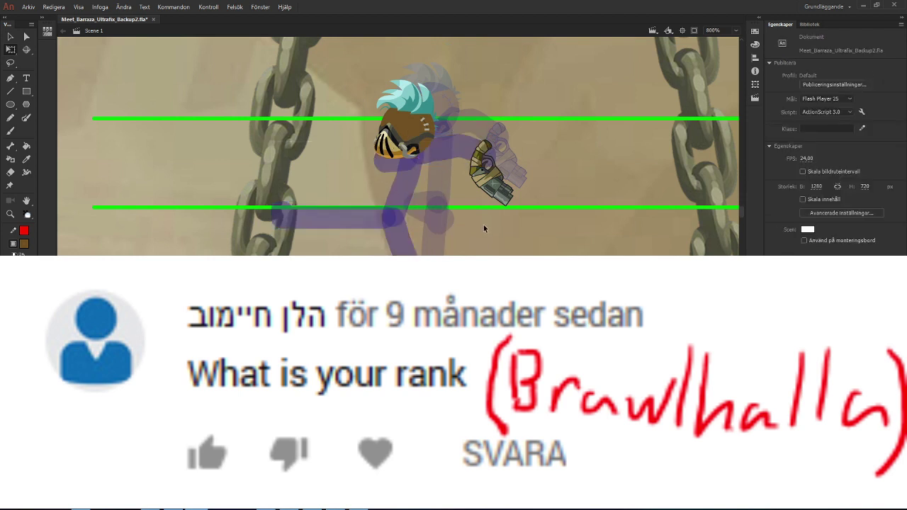
# Move the head forward and down on frame 456 and rotate it slightly counter-clockwise, fine-tuning its position
pyautogui.moveTo(407, 146); pyautogui.dragTo(387, 156)
pyautogui.moveTo(439, 125); pyautogui.dragTo(433, 115)
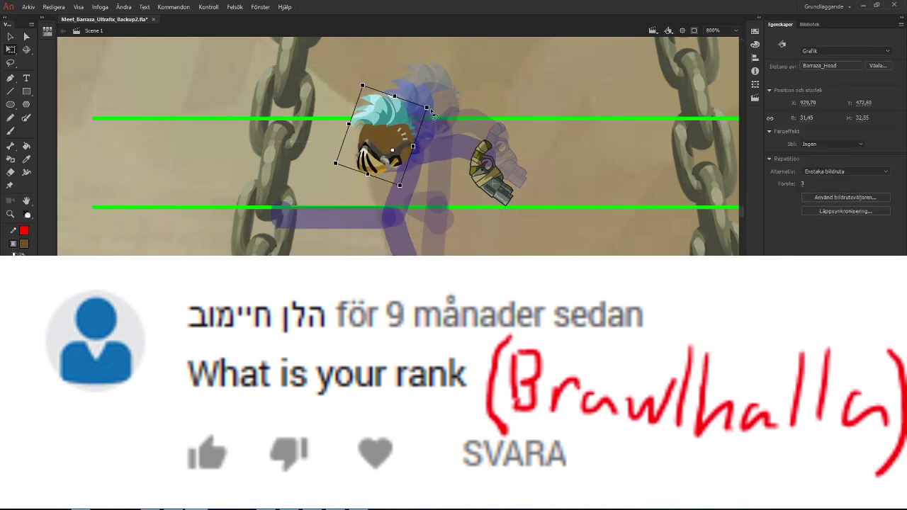
pyautogui.moveTo(395, 150); pyautogui.dragTo(393, 149)
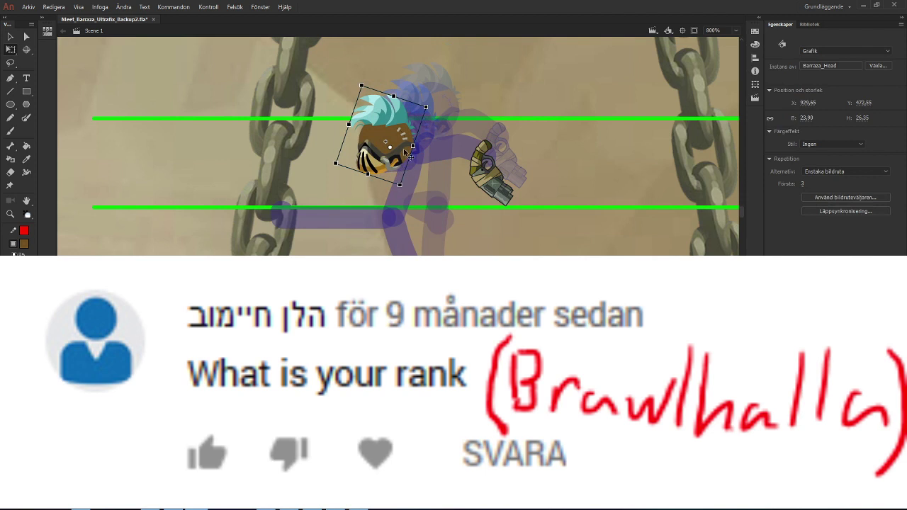
pyautogui.press('Left')
pyautogui.press('Left')
pyautogui.press('Left')
pyautogui.press('Left')
pyautogui.press('Left')
pyautogui.press('Left')
pyautogui.press('Left')
pyautogui.press('Up')
pyautogui.press('Up')
pyautogui.press('Up')
# Shift the gun forward and down on frame 456 and nudge the head slightly forward
pyautogui.moveTo(493, 181); pyautogui.dragTo(463, 200)
pyautogui.click(398, 219)
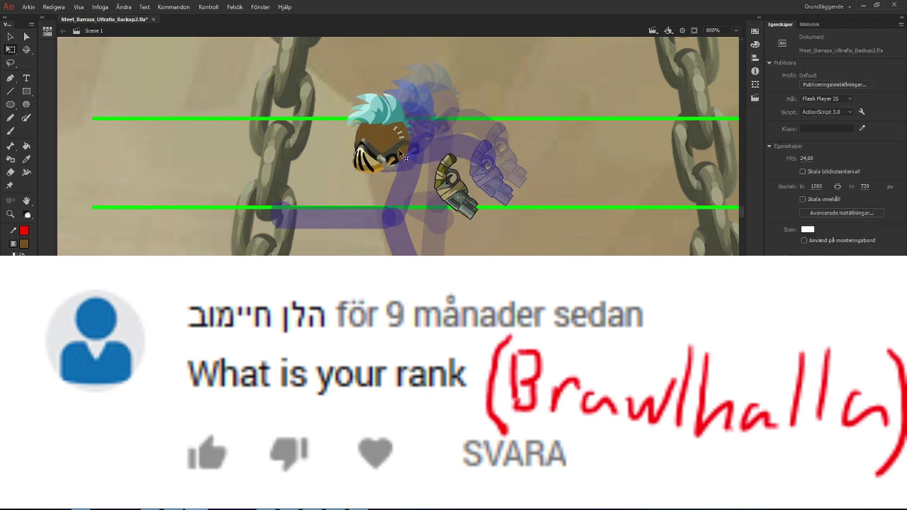
pyautogui.moveTo(395, 143); pyautogui.dragTo(393, 142)
pyautogui.click(423, 245)
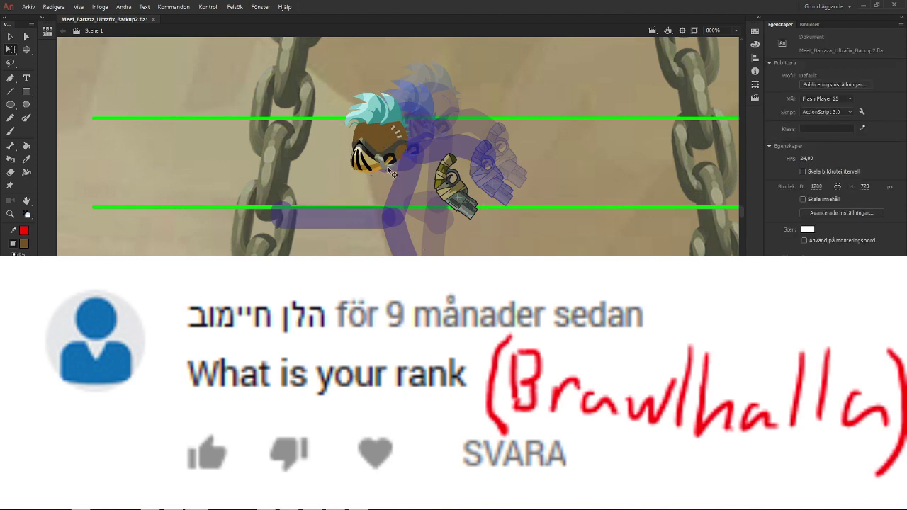
# Brush in a nearly vertical torso from the neck down to just below the middle guide line
pyautogui.press('b')
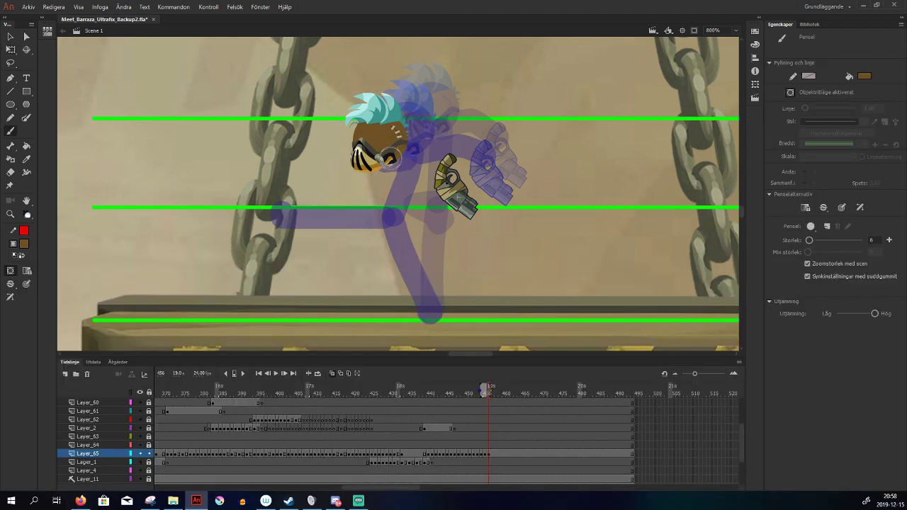
pyautogui.moveTo(392, 157); pyautogui.dragTo(391, 226)
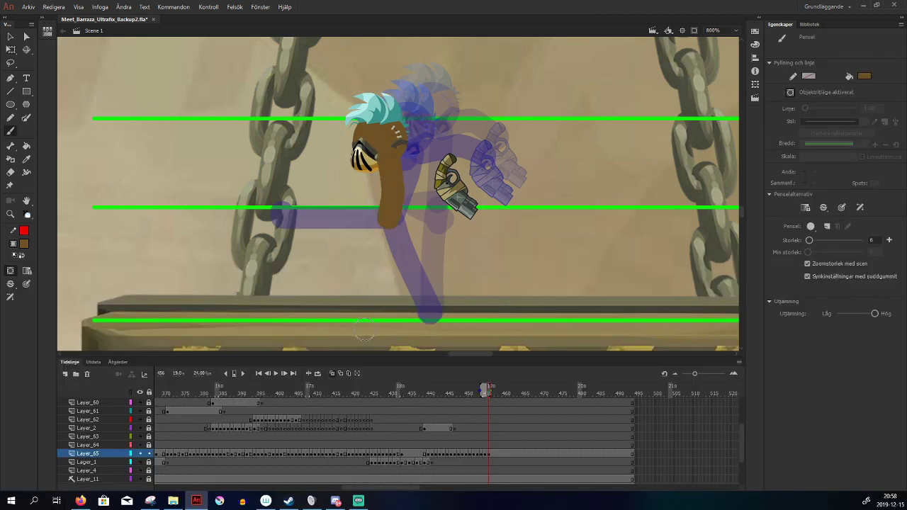
pyautogui.hotkey('ctrl', 'z')
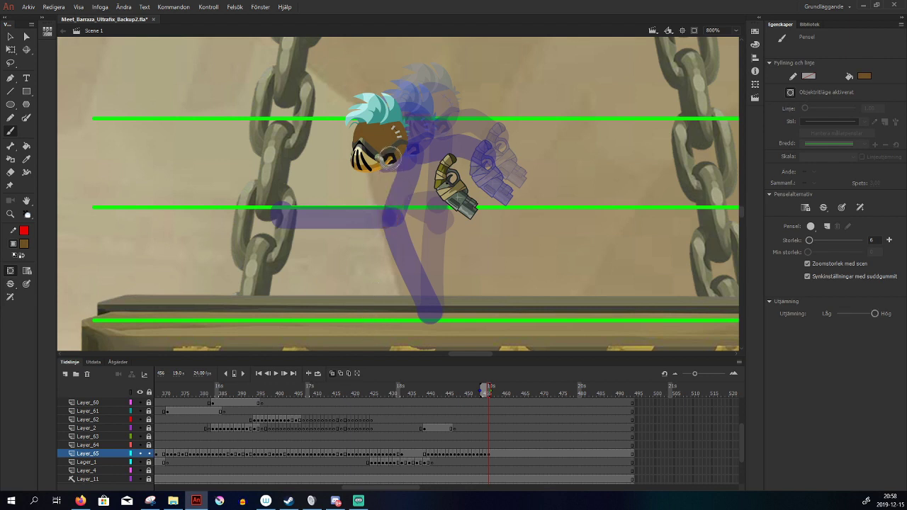
pyautogui.moveTo(389, 150); pyautogui.dragTo(387, 241)
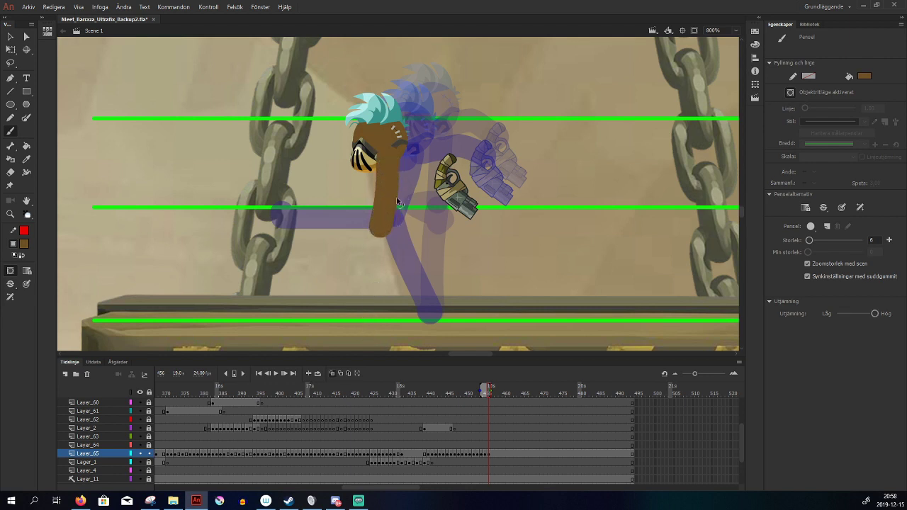
pyautogui.hotkey('ctrl', 'z')
pyautogui.moveTo(390, 151)
pyautogui.mouseDown()
pyautogui.moveTo(382, 225)
pyautogui.moveTo(413, 266)
pyautogui.mouseUp()
pyautogui.press(',')
pyautogui.press('.')
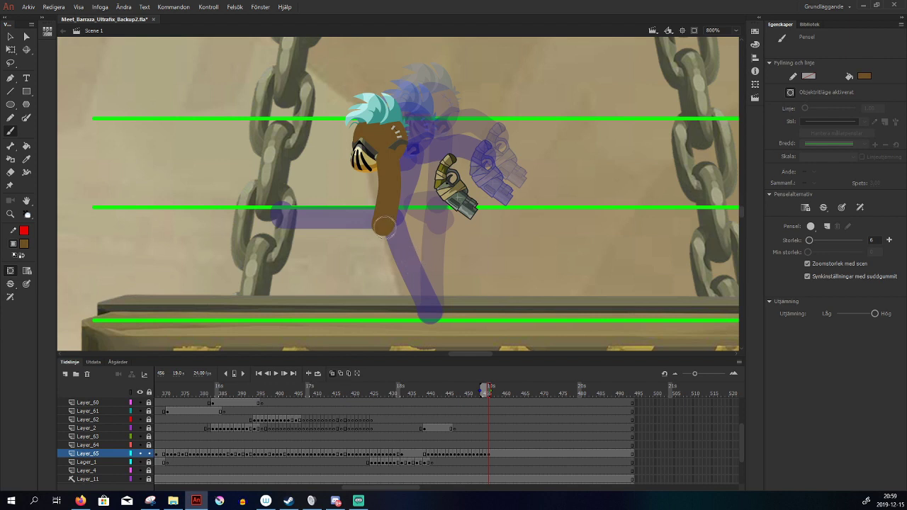
# Brush in the supporting leg curving back from the hip to the lowest guide line and compare with frame 455
pyautogui.moveTo(383, 227); pyautogui.dragTo(390, 269)
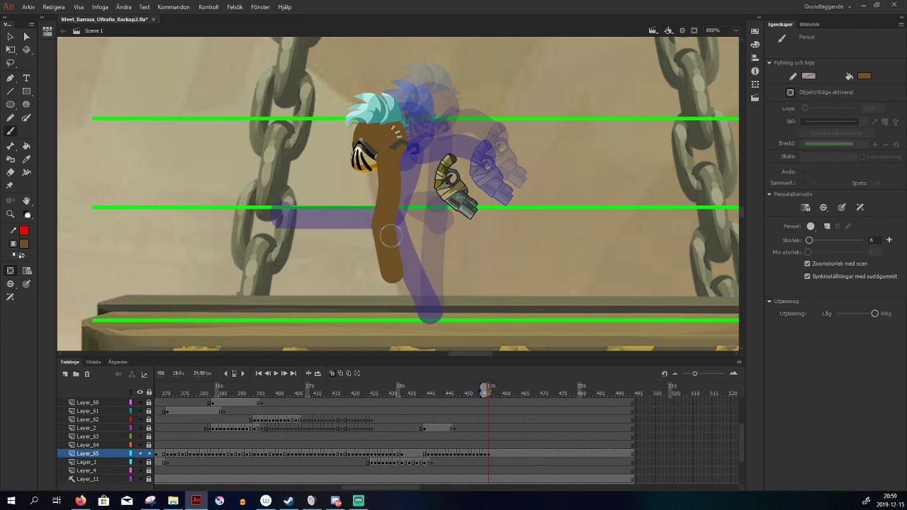
pyautogui.hotkey('ctrl', 'z')
pyautogui.moveTo(382, 226)
pyautogui.mouseDown()
pyautogui.moveTo(400, 273)
pyautogui.moveTo(429, 314)
pyautogui.mouseUp()
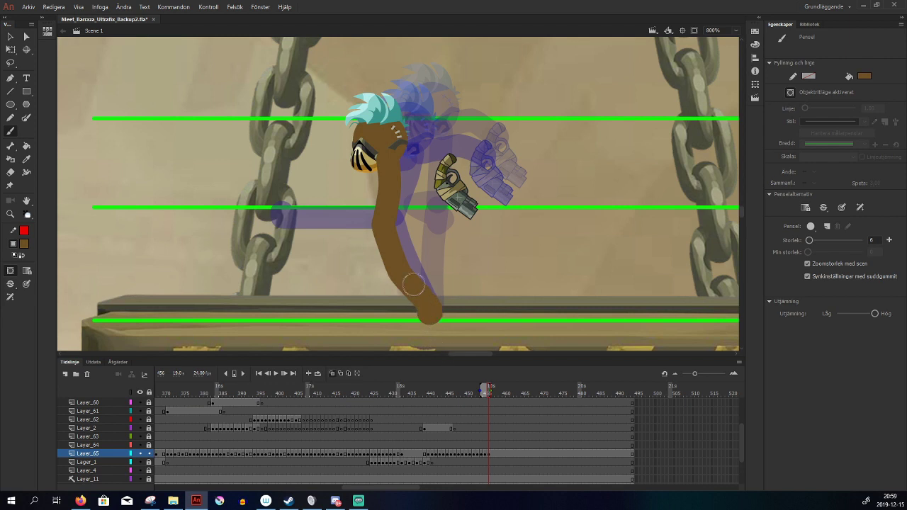
pyautogui.press(',')
pyautogui.press('.')
# Brush in the front leg angled forward and down from the hip, ending above the lowest guide line
pyautogui.moveTo(383, 220); pyautogui.dragTo(272, 277)
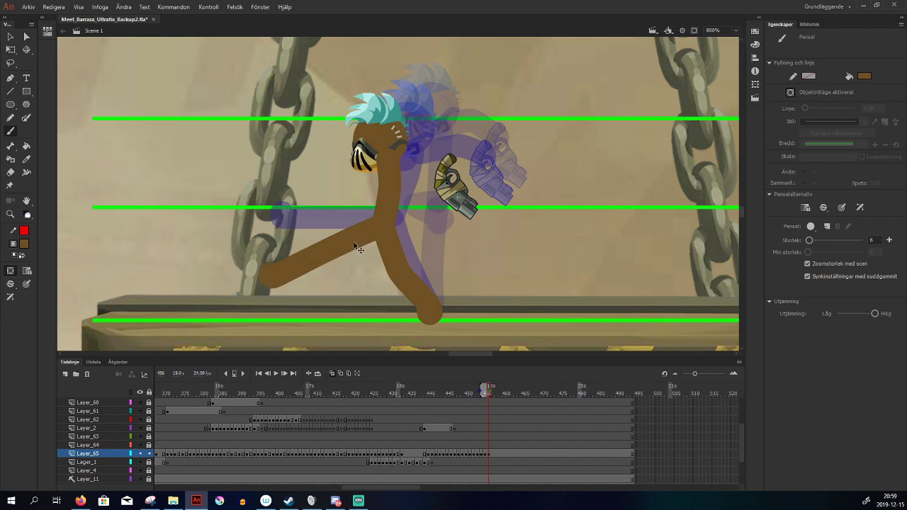
pyautogui.hotkey('ctrl', 'z')
pyautogui.moveTo(382, 226)
pyautogui.mouseDown()
pyautogui.moveTo(273, 275)
pyautogui.moveTo(287, 282)
pyautogui.mouseUp()
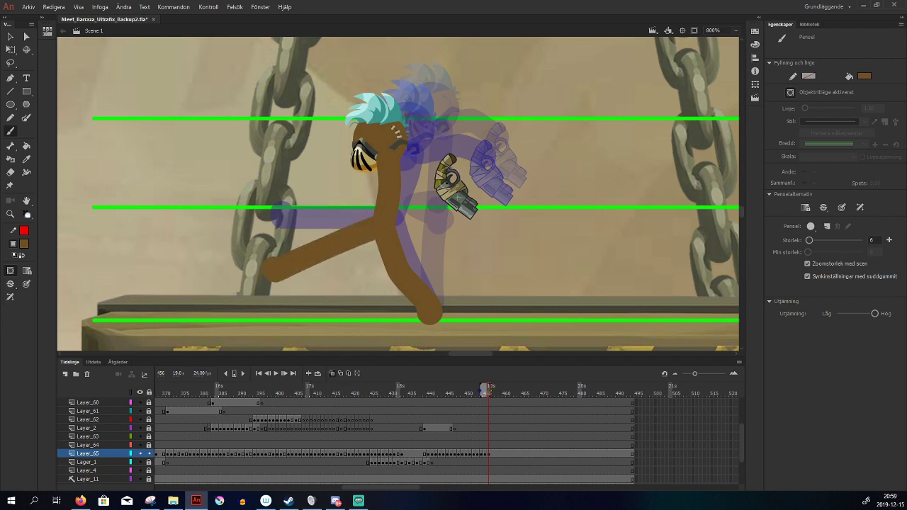
# Move the gun slightly down and back on frame 456
pyautogui.press('q')
pyautogui.click(466, 210)
pyautogui.moveTo(464, 209); pyautogui.dragTo(466, 214)
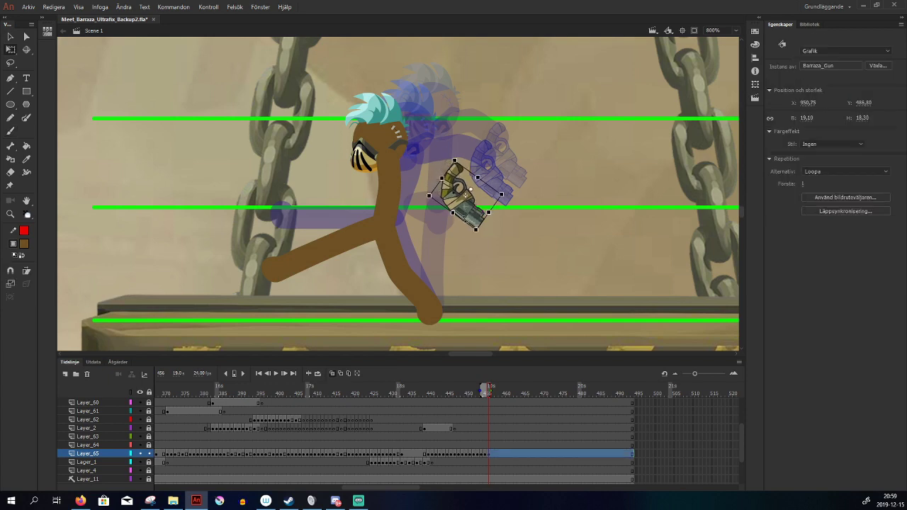
pyautogui.click(465, 265)
# Brush in the rear arm curving from the shoulder back to the gun's grip on frame 456
pyautogui.press('b')
pyautogui.moveTo(392, 161)
pyautogui.mouseDown()
pyautogui.moveTo(454, 175)
pyautogui.moveTo(468, 157)
pyautogui.moveTo(466, 169)
pyautogui.mouseUp()
pyautogui.press('q')
pyautogui.click(454, 183)
pyautogui.click(489, 182)
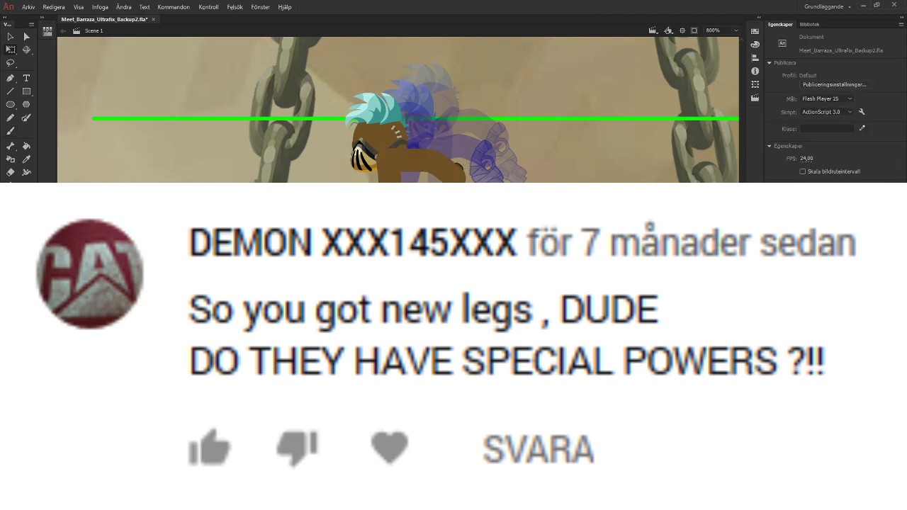
# Compare frame 456 with its neighbouring frames and brush in the short front arm reaching forward and down below the head
pyautogui.press(',')
pyautogui.press('.')
pyautogui.press('y')
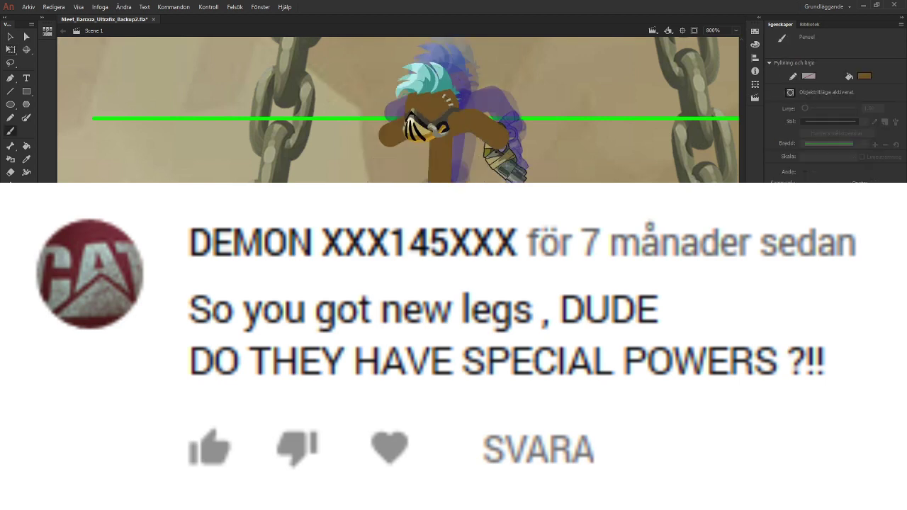
pyautogui.press('.')
pyautogui.moveTo(387, 161); pyautogui.dragTo(370, 178)
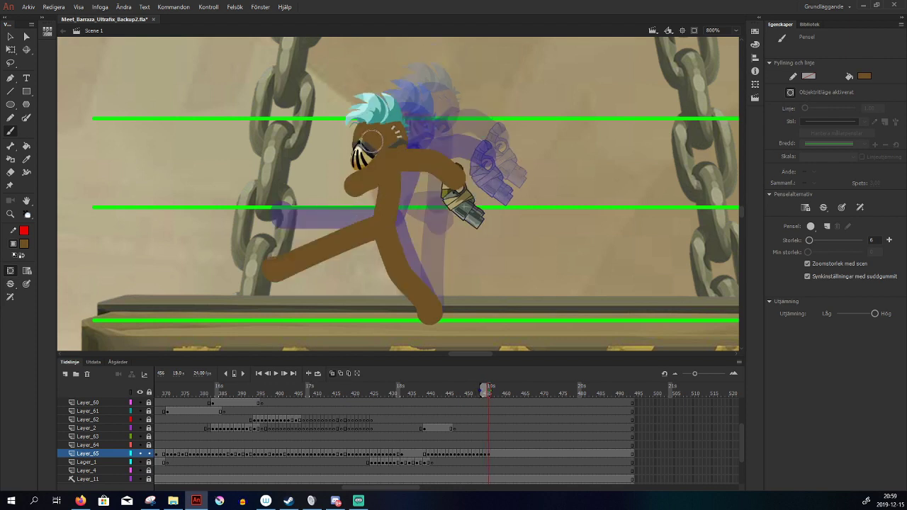
# Bring the head to the front of the other shapes on frame 456 and compare with frame 455
pyautogui.click(376, 141)
pyautogui.hotkey('ctrl', 'shift', 'Up')
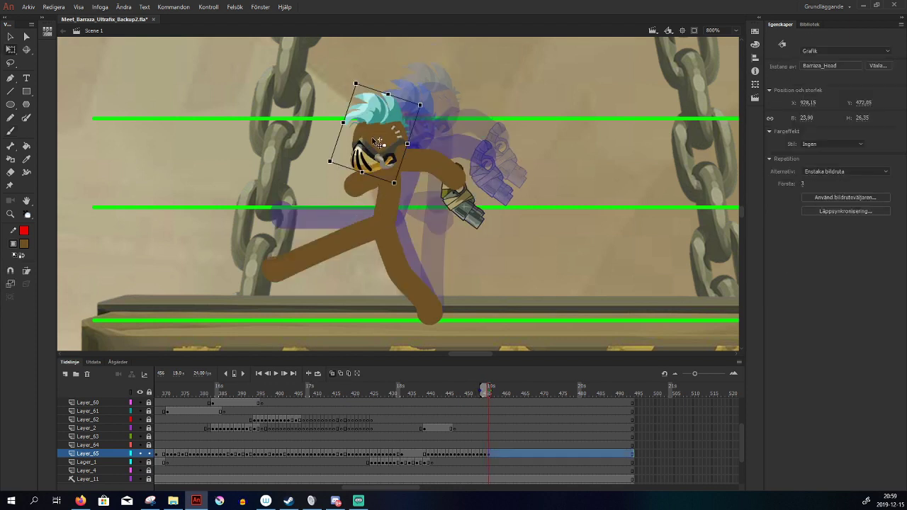
pyautogui.press(',')
pyautogui.press('.')
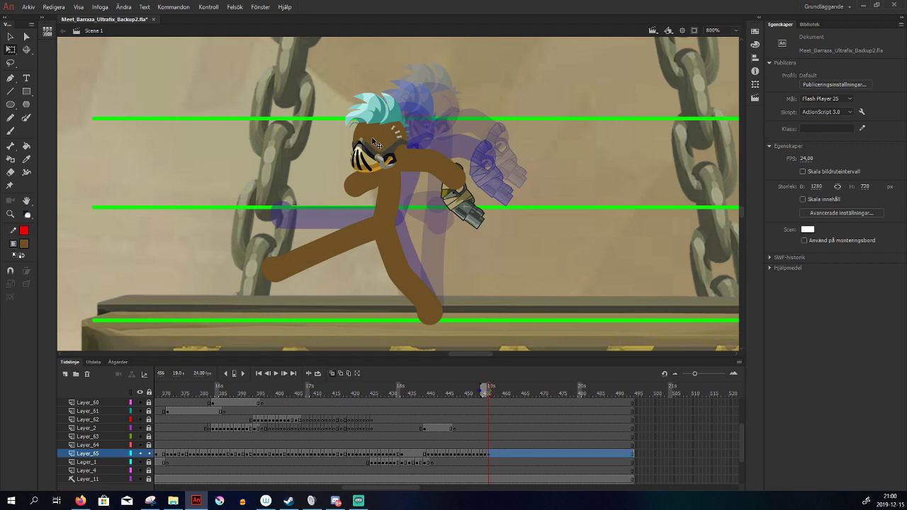
# Scrub back through the kick sequence and nudge the whole figure on frame 451 slightly up and forward
pyautogui.moveTo(464, 390); pyautogui.dragTo(431, 431)
pyautogui.moveTo(445, 392); pyautogui.dragTo(467, 438)
pyautogui.click(467, 454)
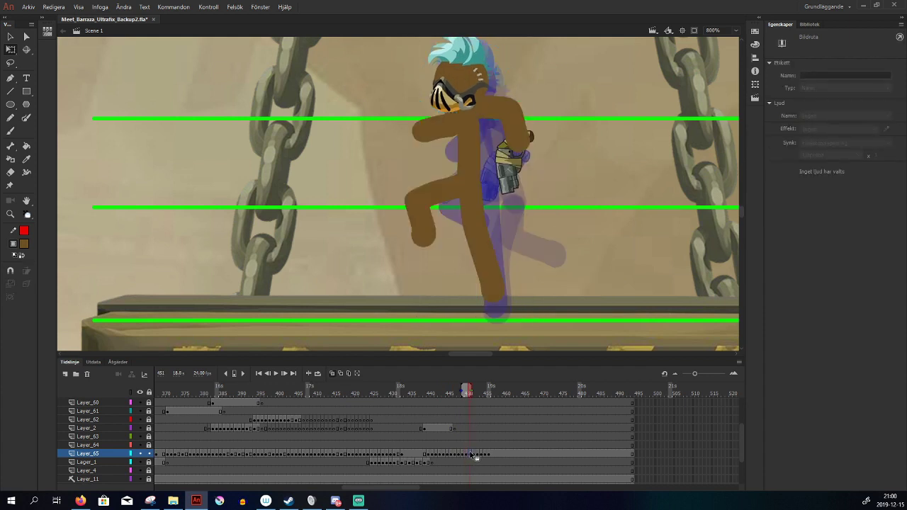
pyautogui.press('.')
pyautogui.press('Up')
pyautogui.press('Up')
pyautogui.press('Up')
pyautogui.press('Left')
pyautogui.press('Left')
pyautogui.press('Up')
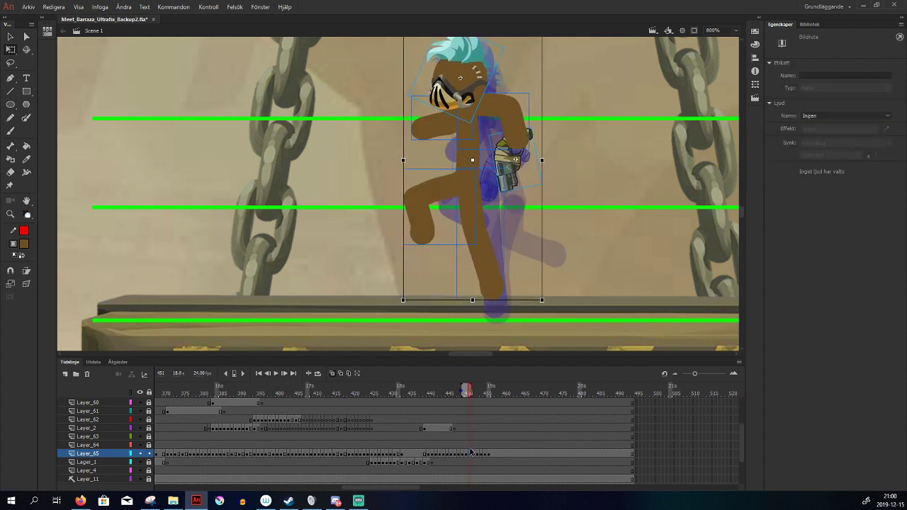
# Nudge the whole figure slightly forward on frames 453 and 454 of Layer_65
pyautogui.press('.')
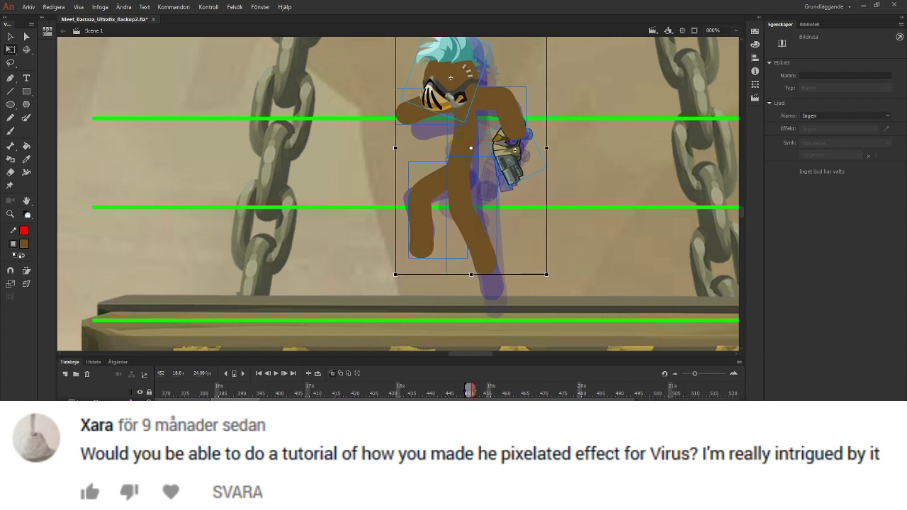
pyautogui.press('.')
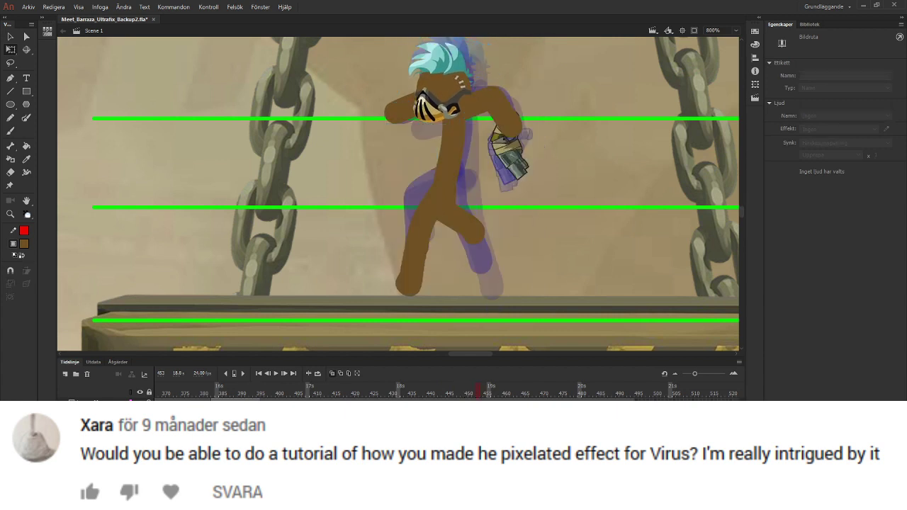
pyautogui.press('Left')
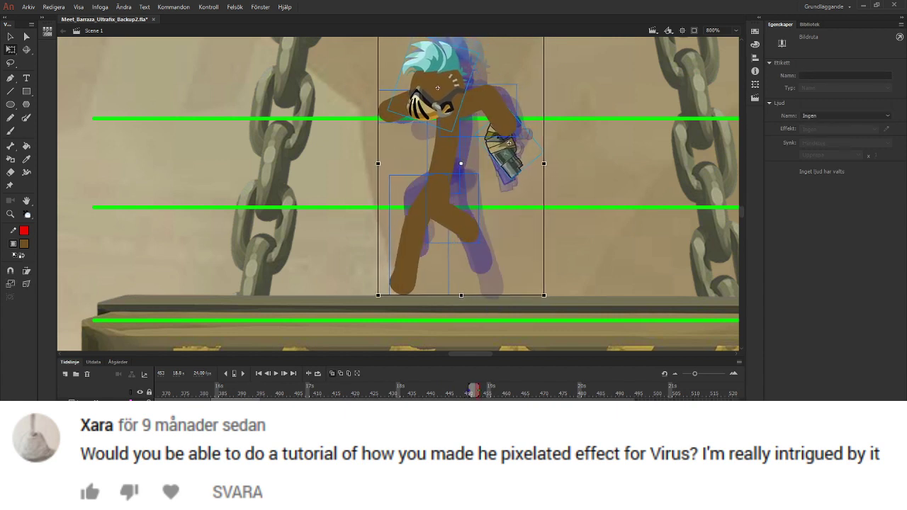
pyautogui.press('.')
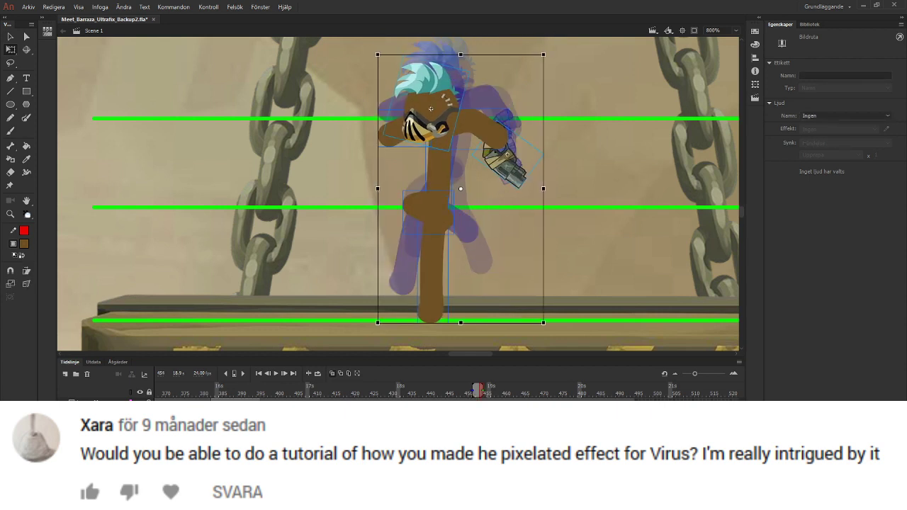
pyautogui.press('Left')
# Nudge the whole figure forward on frames 455 and 456 of Layer_65
pyautogui.press('.')
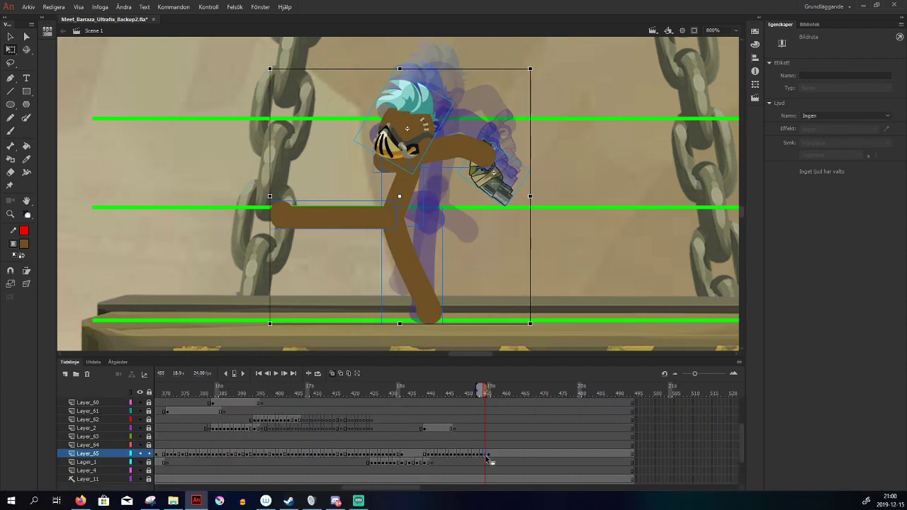
pyautogui.press('Left')
pyautogui.press('Left')
pyautogui.press('.')
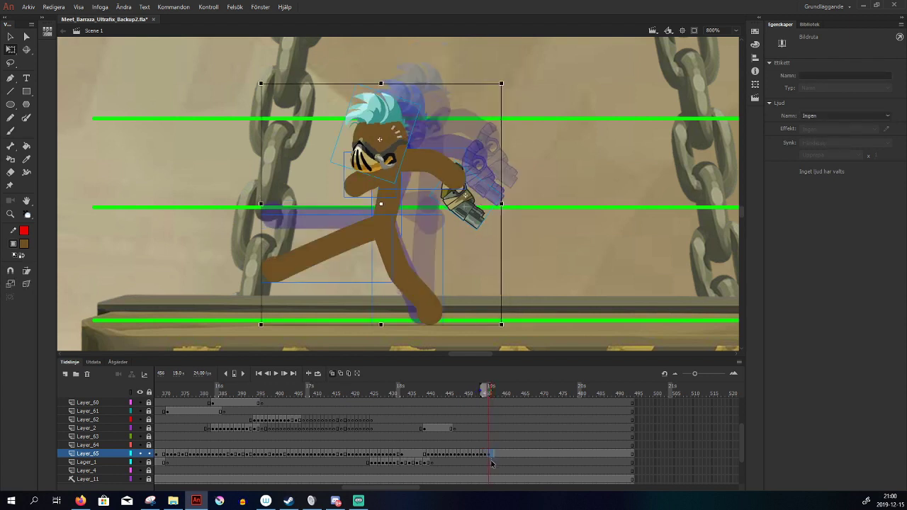
pyautogui.press('Left')
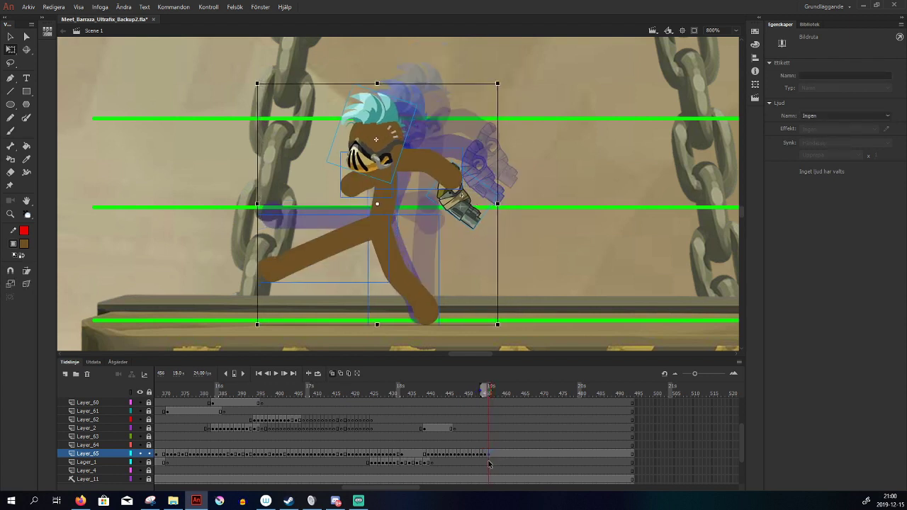
pyautogui.press('Left')
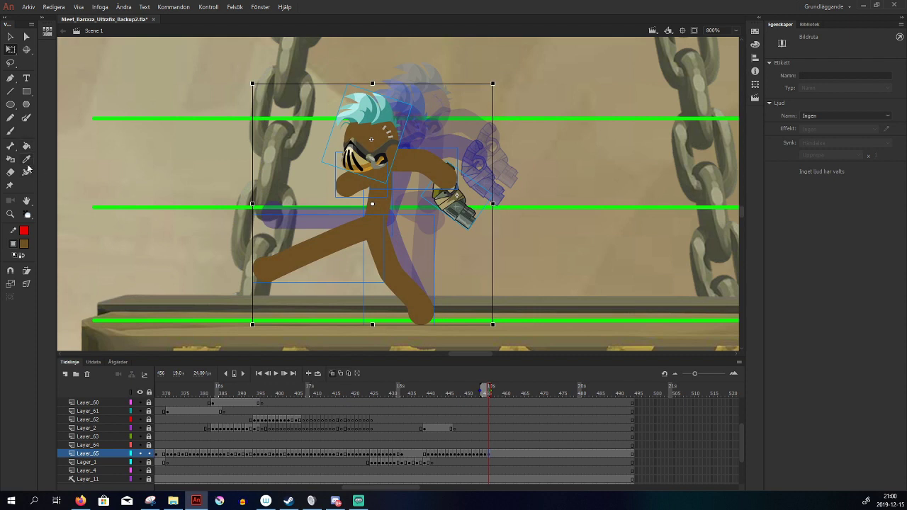
# Draw a short zigzag test stroke in the empty space behind the character with the Pixel Freehand Tool
pyautogui.press('v')
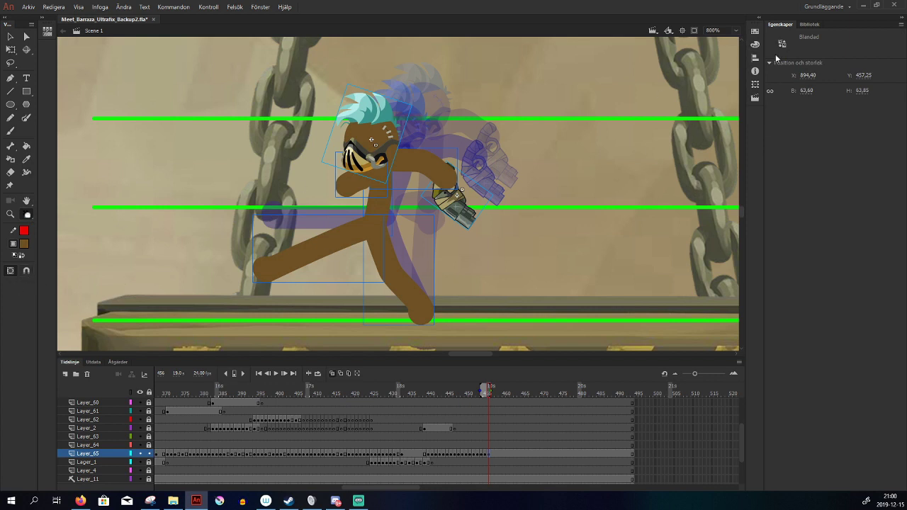
pyautogui.click(810, 25)
pyautogui.click(781, 25)
pyautogui.click(28, 216)
pyautogui.click(76, 234)
pyautogui.moveTo(598, 160); pyautogui.dragTo(581, 209)
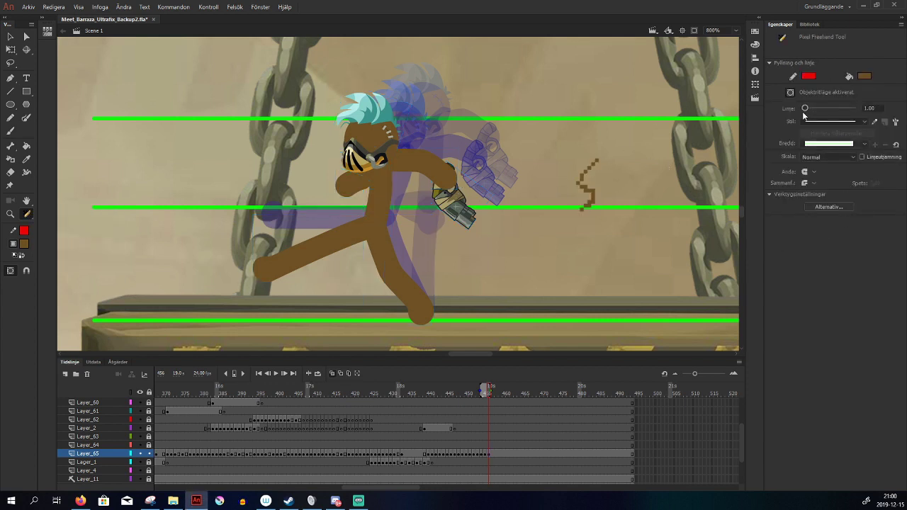
# Try larger pixel strokes behind the character with line widths such as 15.50 and 10.25
pyautogui.moveTo(807, 110); pyautogui.dragTo(810, 110)
pyautogui.moveTo(576, 202); pyautogui.dragTo(637, 261)
pyautogui.click(549, 288)
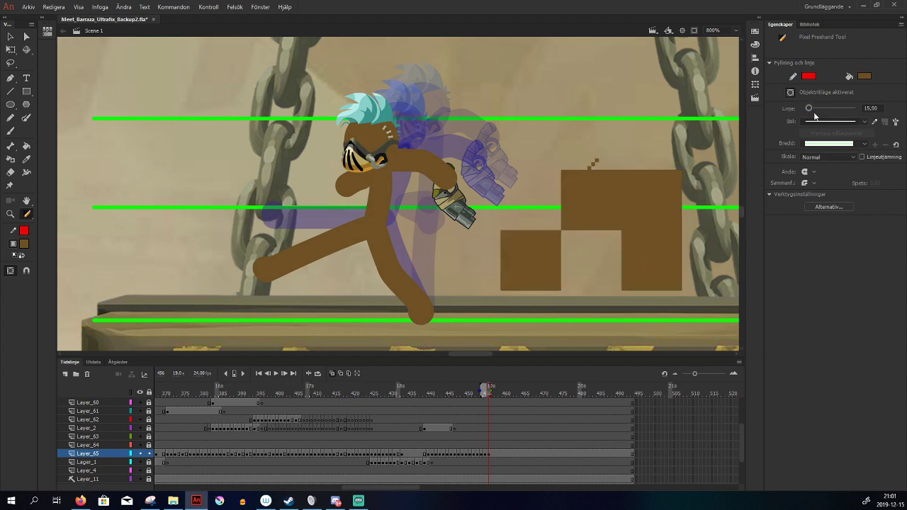
pyautogui.moveTo(612, 126)
pyautogui.mouseDown()
pyautogui.moveTo(579, 142)
pyautogui.moveTo(672, 157)
pyautogui.mouseUp()
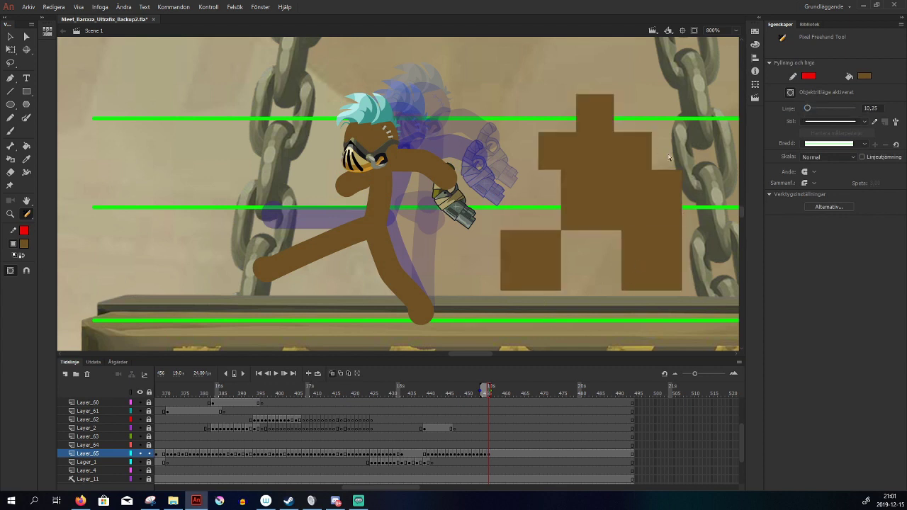
pyautogui.moveTo(805, 111); pyautogui.dragTo(804, 111)
pyautogui.moveTo(537, 112); pyautogui.dragTo(616, 64)
# Undo all the pixel test strokes and return to the Brush tool
pyautogui.hotkey('ctrl', 'z')
pyautogui.hotkey('ctrl', 'z')
pyautogui.hotkey('ctrl', 'z')
pyautogui.hotkey('ctrl', 'z')
pyautogui.hotkey('ctrl', 'z')
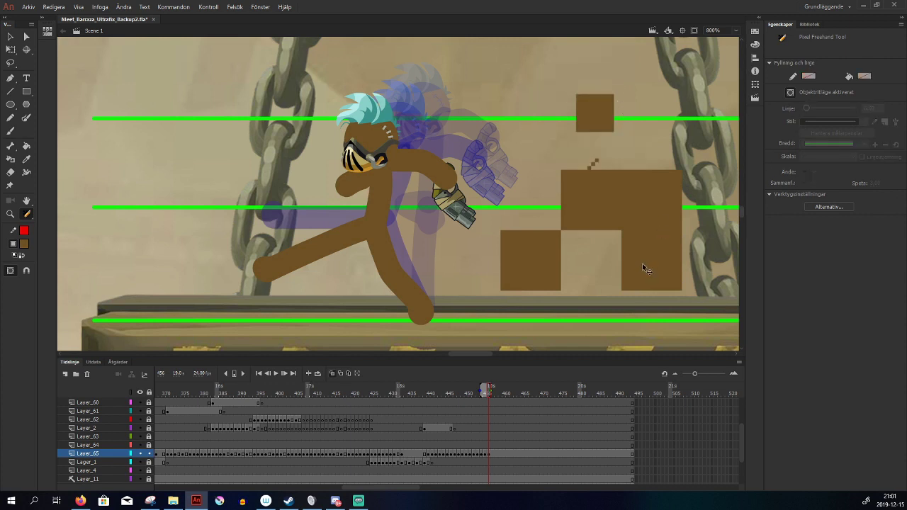
pyautogui.hotkey('ctrl', 'z')
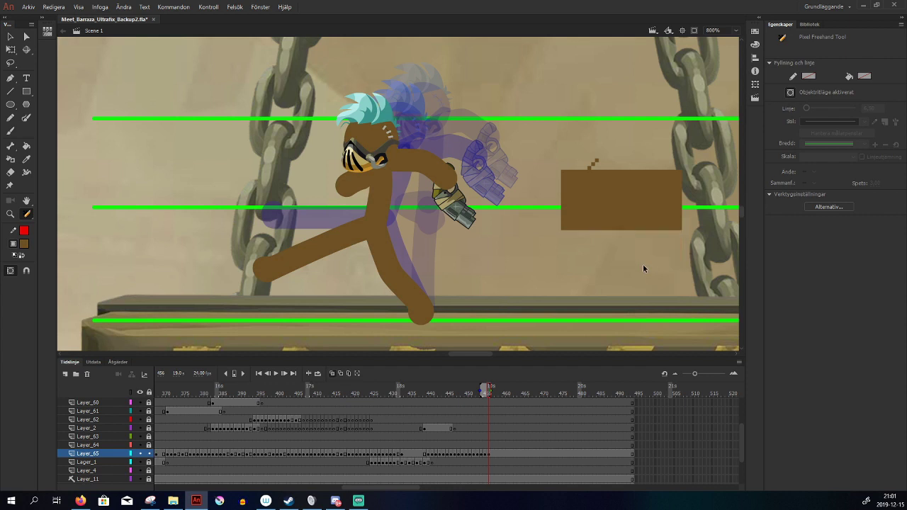
pyautogui.hotkey('ctrl', 'z')
pyautogui.hotkey('ctrl', 'z')
pyautogui.hotkey('ctrl', 'z')
pyautogui.hotkey('ctrl', 'z')
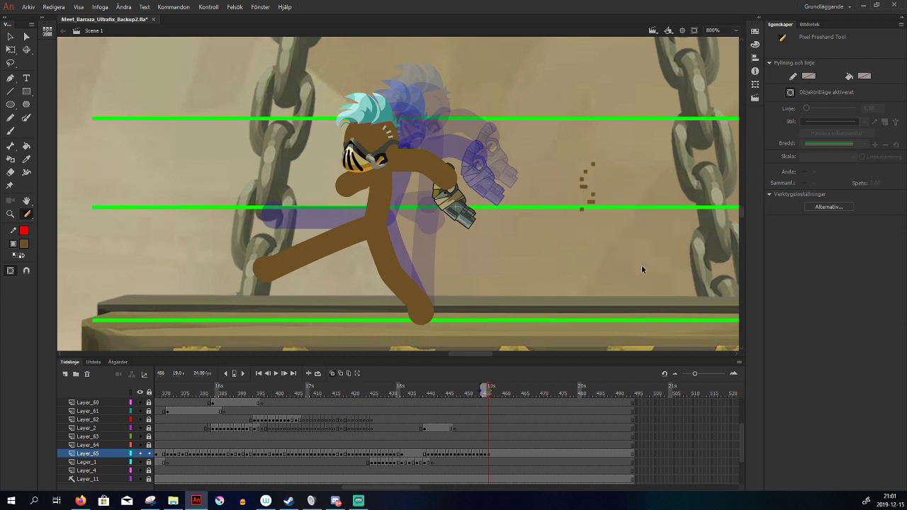
pyautogui.click(25, 216)
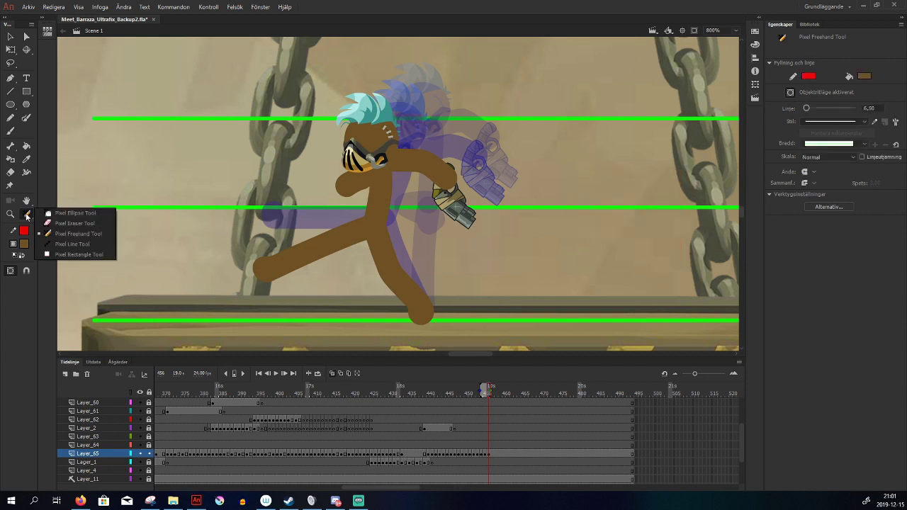
pyautogui.click(10, 131)
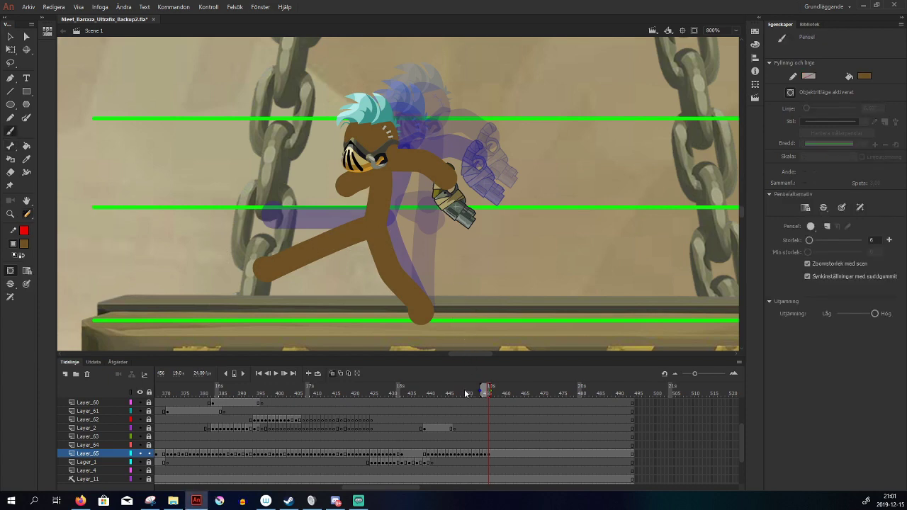
# Add a keyframe at frame 457 on Layer_65 and delete the figure's torso, legs and both arms there
pyautogui.moveTo(464, 389); pyautogui.dragTo(488, 412)
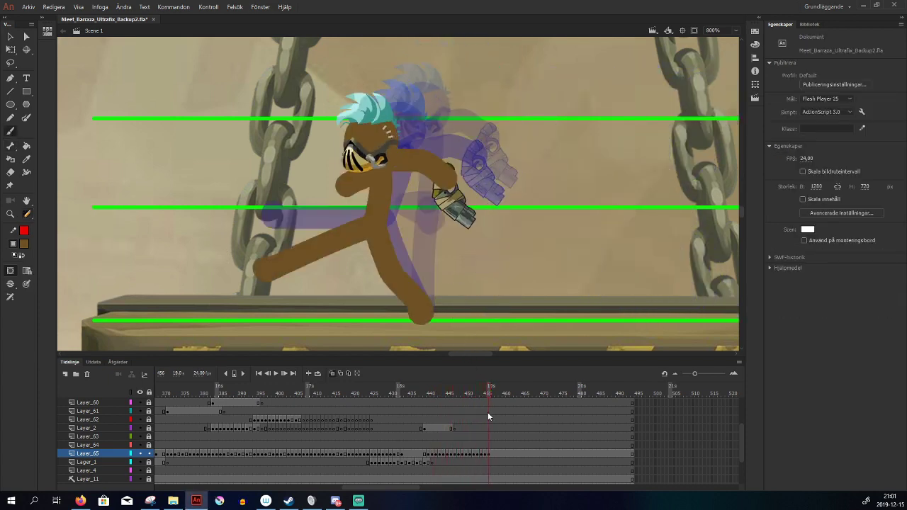
pyautogui.click(491, 458)
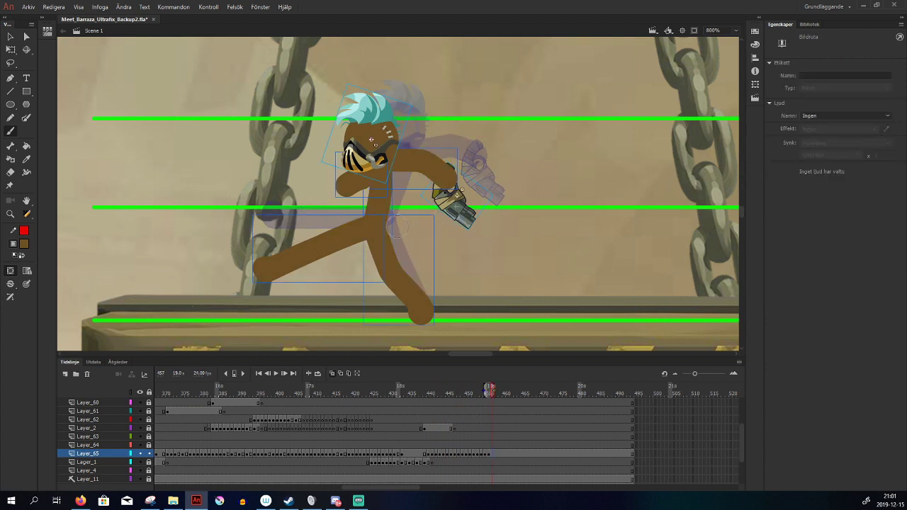
pyautogui.press('q')
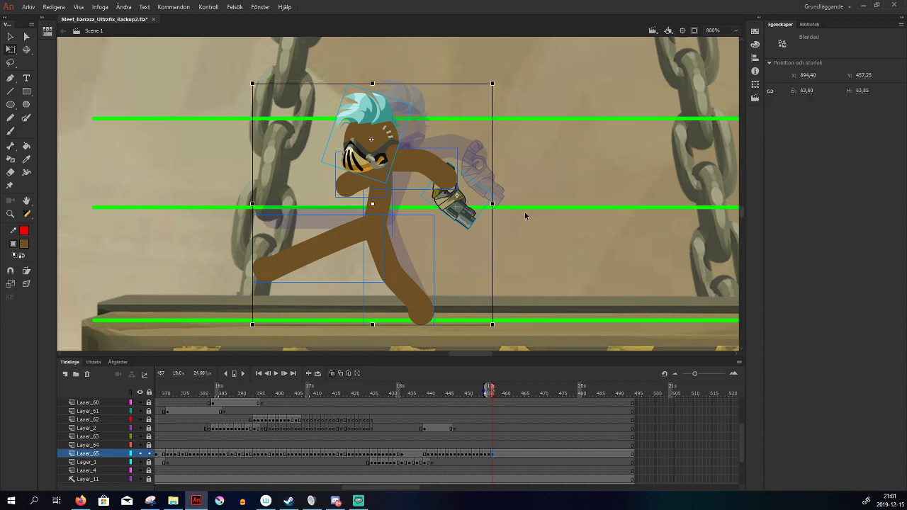
pyautogui.click(524, 213)
pyautogui.click(385, 242)
pyautogui.press('Delete')
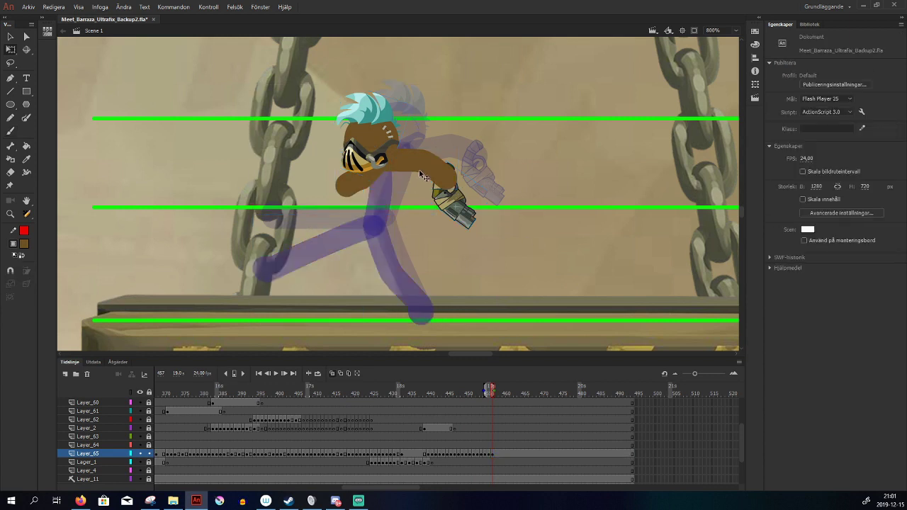
pyautogui.click(421, 165)
pyautogui.press('Delete')
pyautogui.click(363, 182)
pyautogui.press('Delete')
# Move the head forward on frame 457 and rotate it slightly
pyautogui.moveTo(385, 155); pyautogui.dragTo(366, 156)
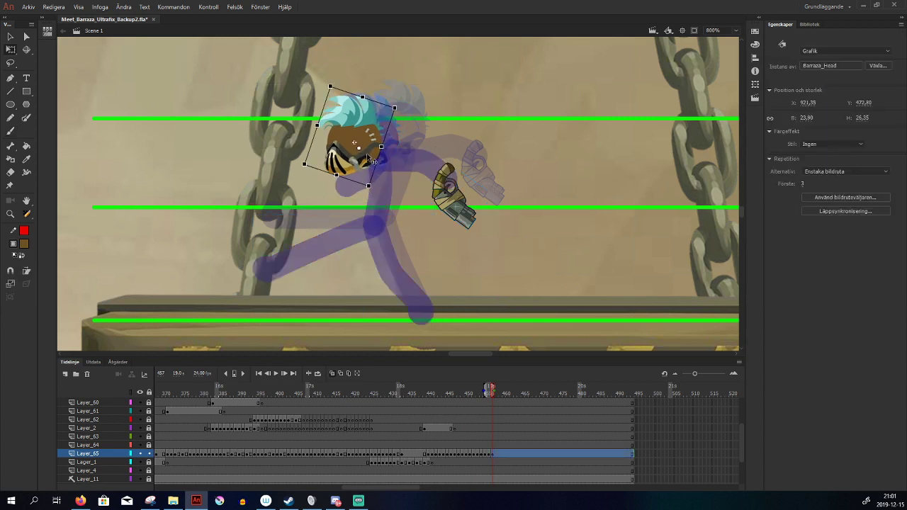
pyautogui.moveTo(399, 118); pyautogui.dragTo(393, 110)
pyautogui.moveTo(374, 155); pyautogui.dragTo(371, 152)
pyautogui.click(350, 292)
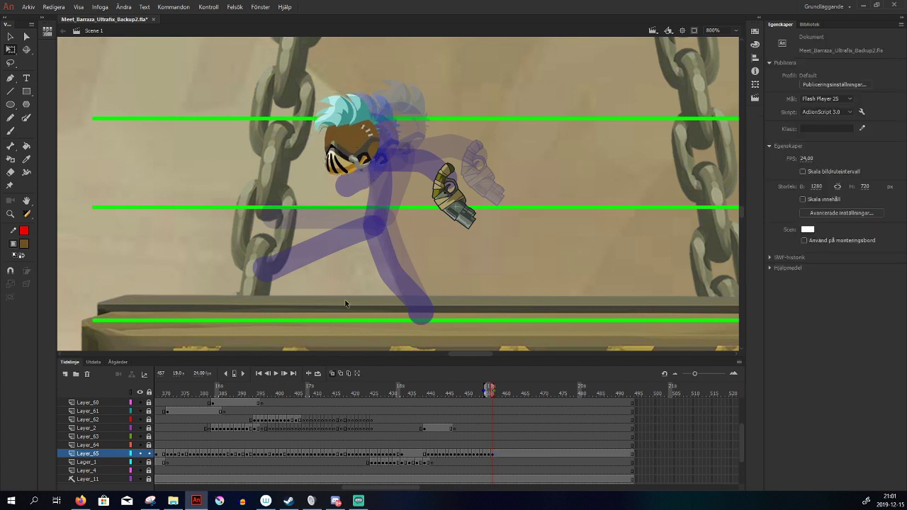
pyautogui.press('b')
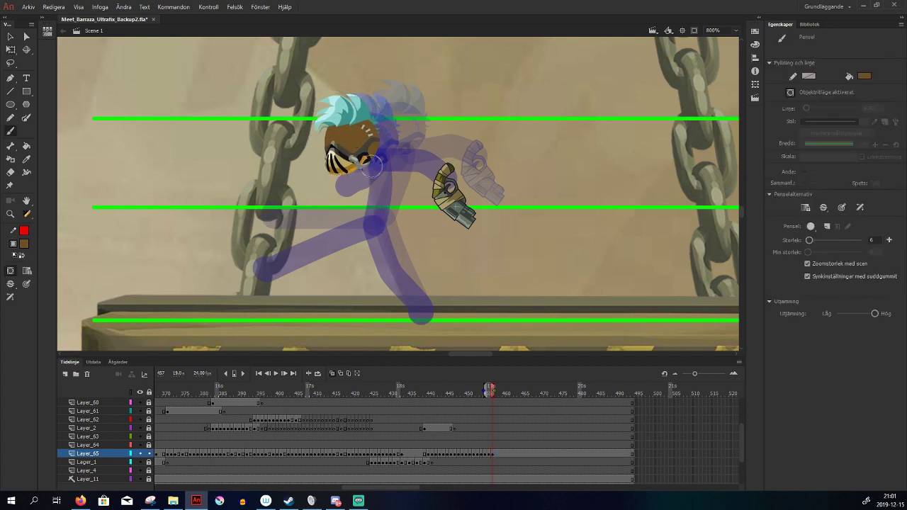
pyautogui.moveTo(363, 157); pyautogui.dragTo(370, 205)
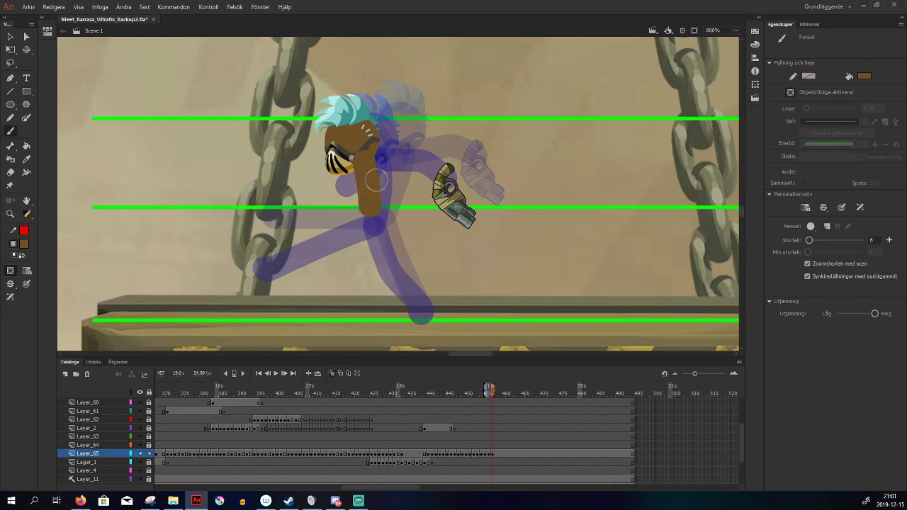
pyautogui.hotkey('ctrl', 'z')
# Raise the head slightly on frame 457 and brush in the torso curving from the neck down to the hip
pyautogui.press('q')
pyautogui.click(369, 155)
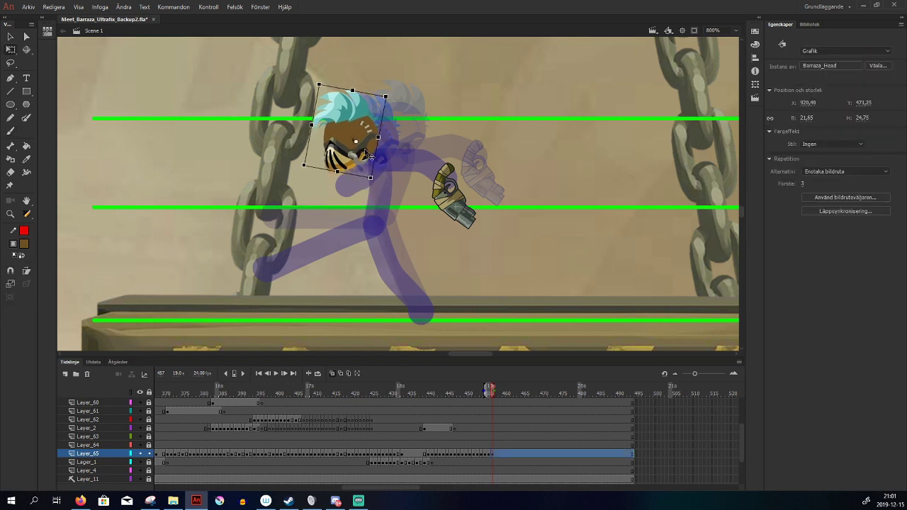
pyautogui.moveTo(376, 164)
pyautogui.mouseDown()
pyautogui.moveTo(364, 167)
pyautogui.moveTo(368, 228)
pyautogui.mouseUp()
pyautogui.press('b')
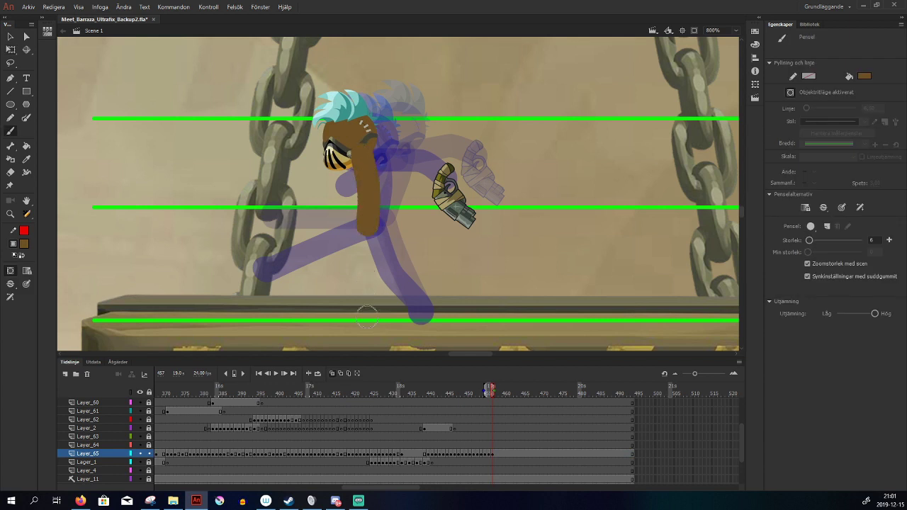
# Brush in the rear leg down to the lowest guide line and the bent front leg ending just above it
pyautogui.moveTo(369, 229)
pyautogui.mouseDown()
pyautogui.moveTo(385, 269)
pyautogui.moveTo(423, 316)
pyautogui.mouseUp()
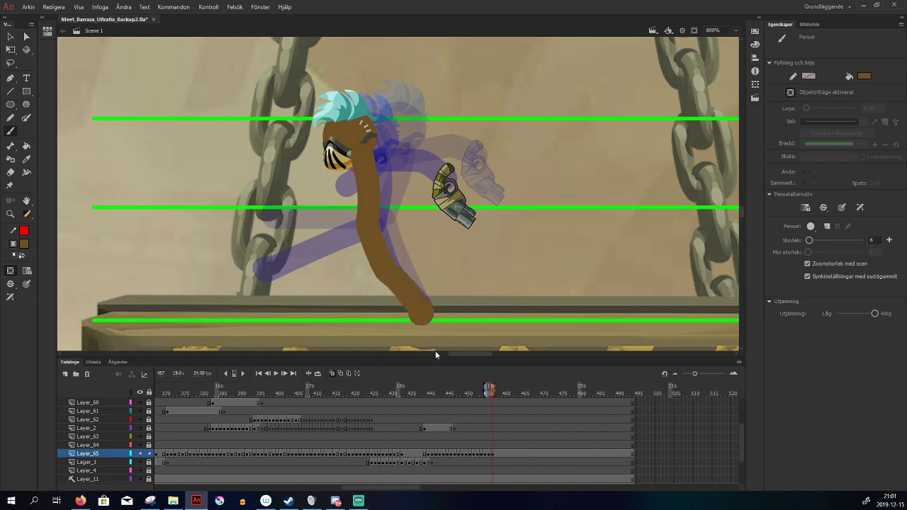
pyautogui.moveTo(366, 227)
pyautogui.mouseDown()
pyautogui.moveTo(305, 272)
pyautogui.moveTo(287, 307)
pyautogui.mouseUp()
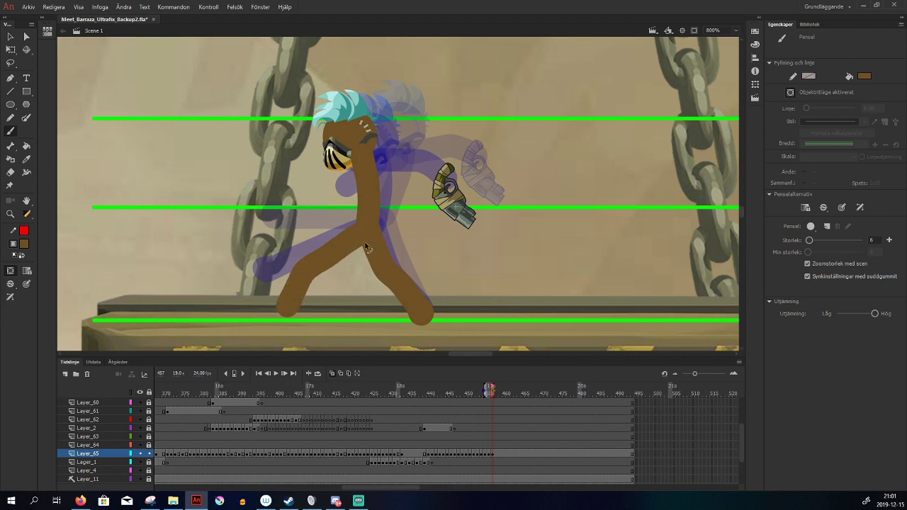
# Replace the front leg on frame 457 with a straighter brushed leg running from the hip down to just above the lowest guide line
pyautogui.hotkey('ctrl', 'z')
pyautogui.moveTo(363, 232); pyautogui.dragTo(336, 255)
pyautogui.hotkey('ctrl', 'z')
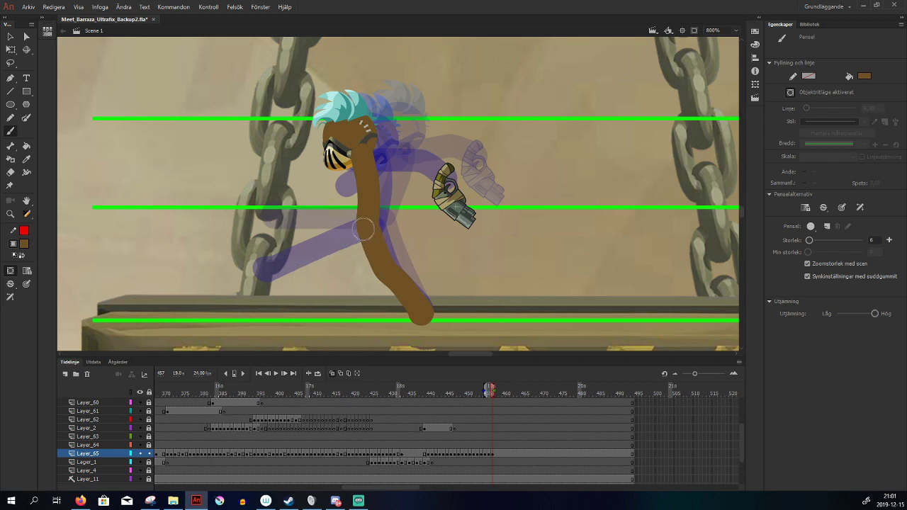
pyautogui.moveTo(363, 228)
pyautogui.mouseDown()
pyautogui.moveTo(323, 270)
pyautogui.moveTo(307, 306)
pyautogui.mouseUp()
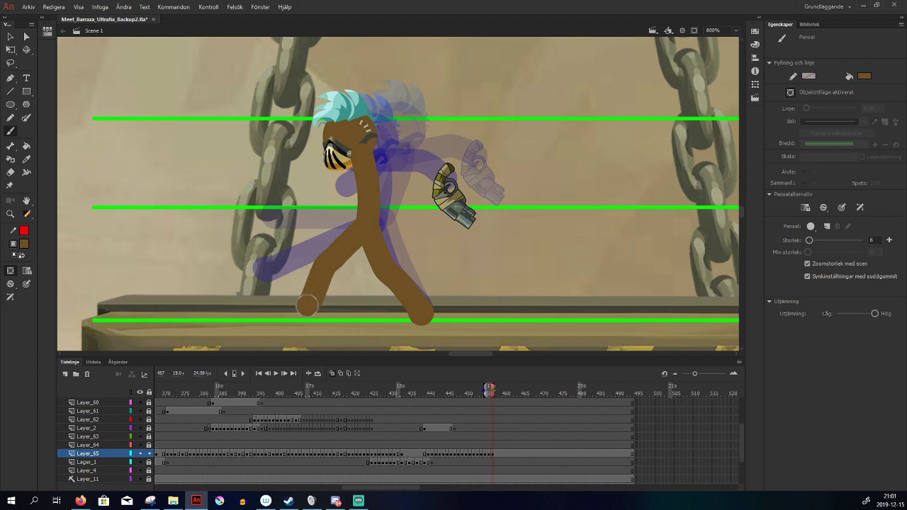
pyautogui.hotkey('ctrl', 'z')
pyautogui.moveTo(366, 224); pyautogui.dragTo(294, 316)
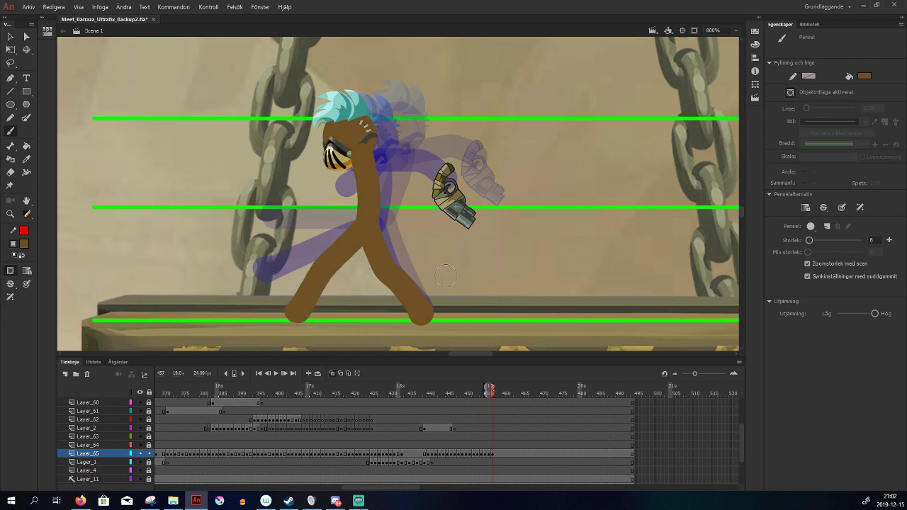
# Move the gun down and closer to the body on frame 457, rotating it to point more steeply downward
pyautogui.moveTo(474, 259); pyautogui.dragTo(476, 282)
pyautogui.press(',')
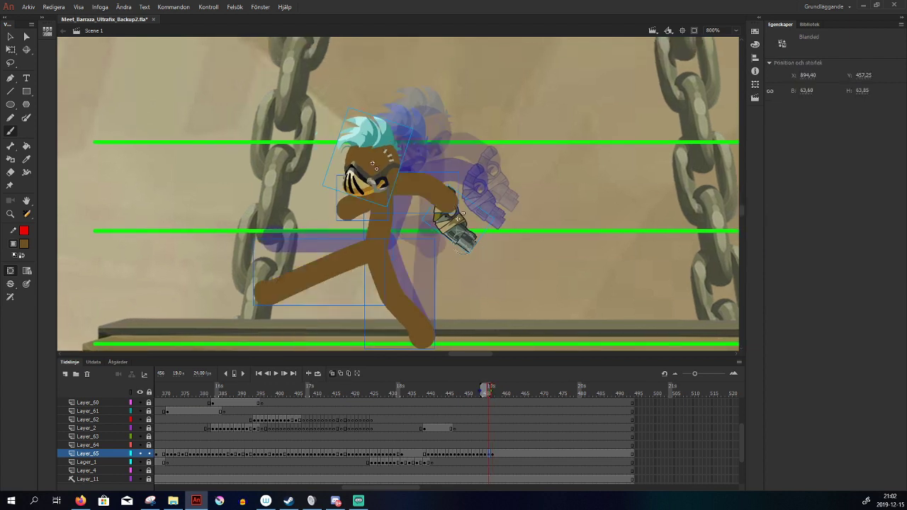
pyautogui.press('.')
pyautogui.press('q')
pyautogui.moveTo(467, 237); pyautogui.dragTo(433, 261)
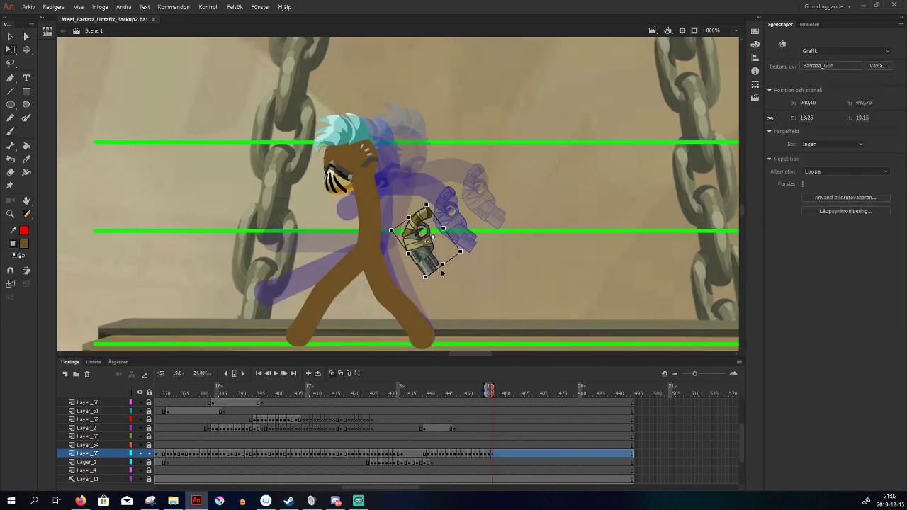
pyautogui.click(476, 304)
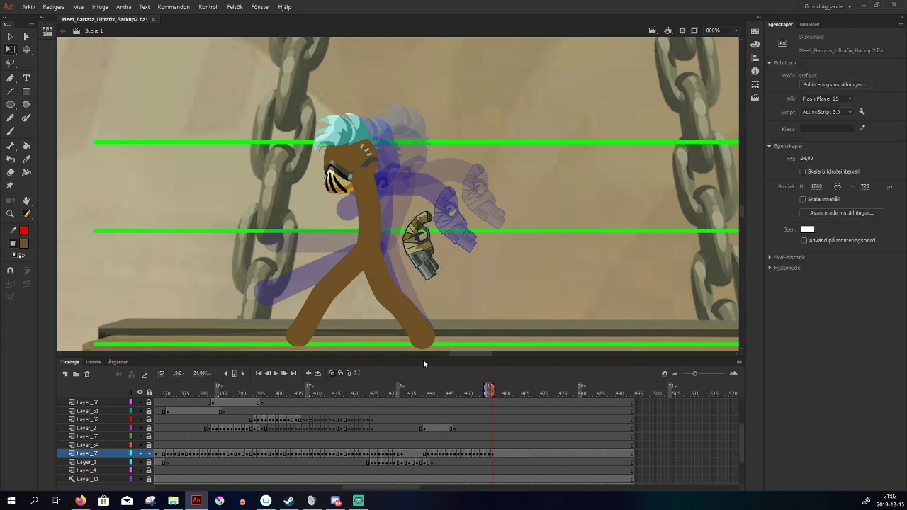
# Brush in the gun arm from the shoulder to the grip and the short bent free arm in front of the torso on frame 457
pyautogui.press('b')
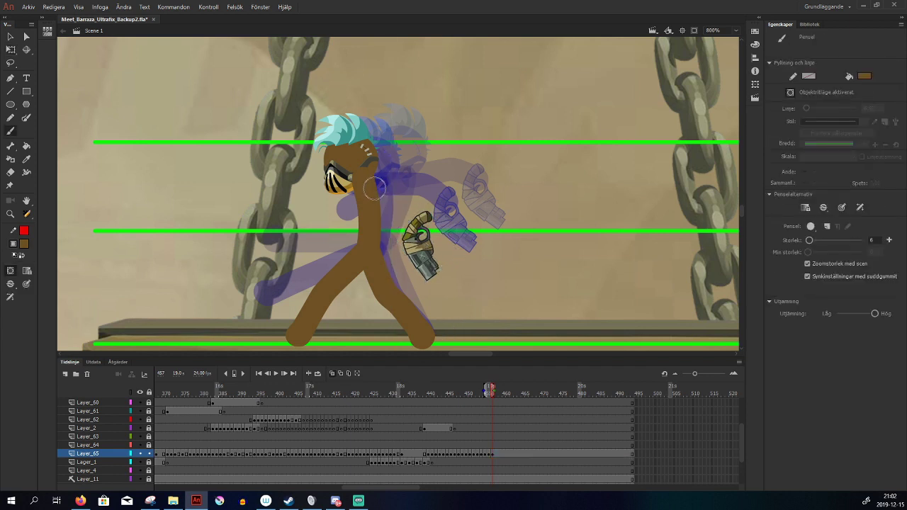
pyautogui.moveTo(411, 216); pyautogui.dragTo(417, 224)
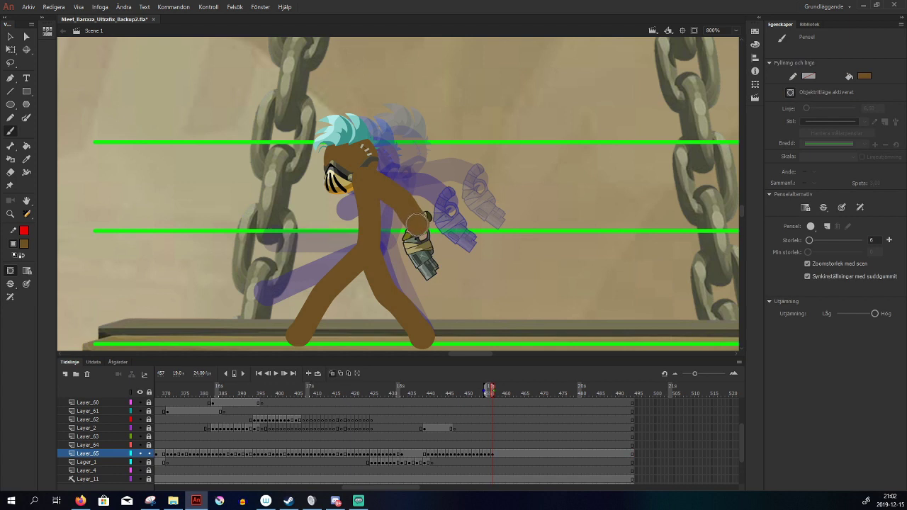
pyautogui.hotkey('ctrl', 'z')
pyautogui.moveTo(366, 180); pyautogui.dragTo(423, 225)
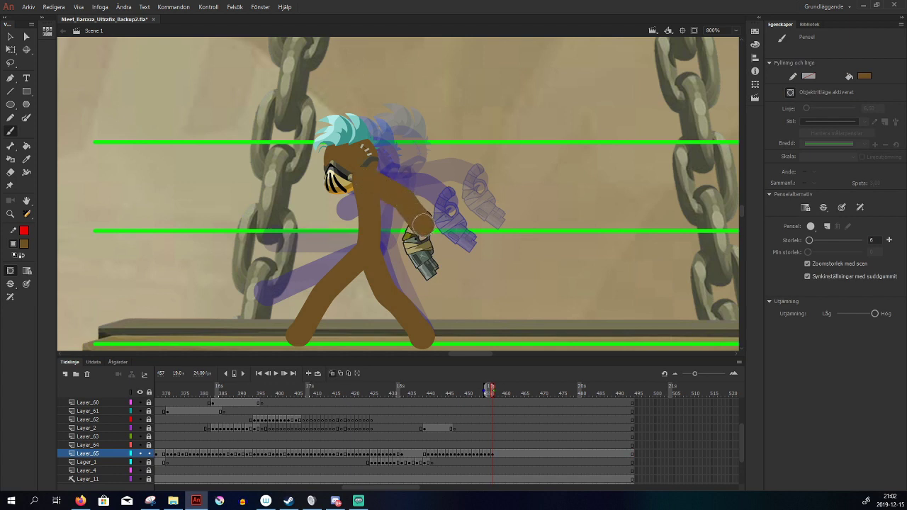
pyautogui.press(',')
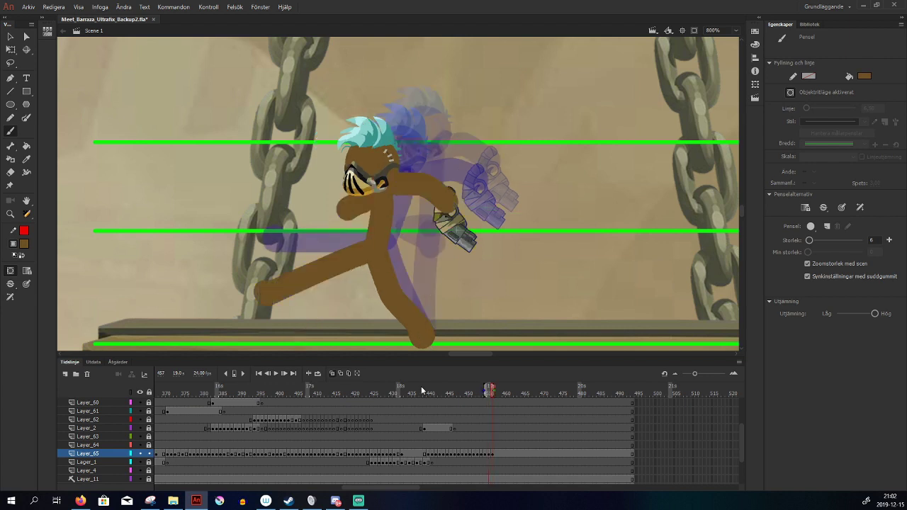
pyautogui.press('.')
pyautogui.press(',')
pyautogui.press(',')
pyautogui.press('.')
pyautogui.press('.')
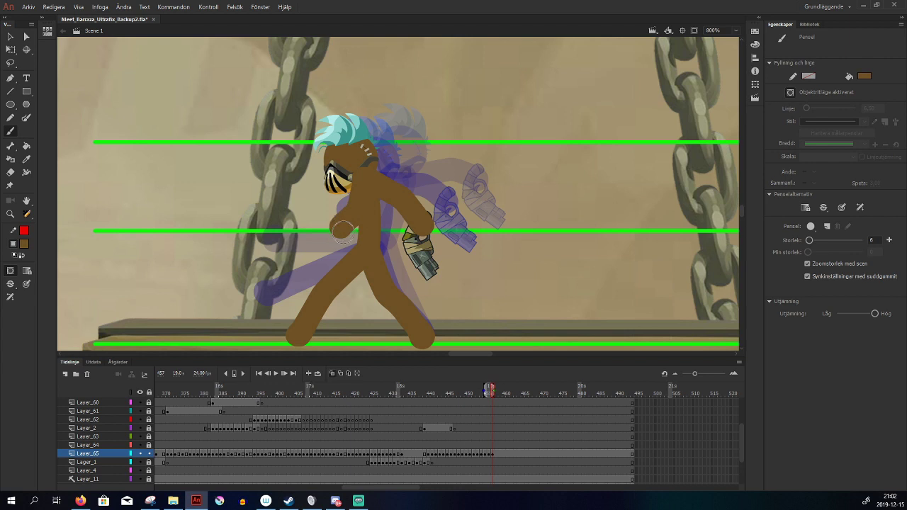
# Bring the head in front of the torso and arms on frame 457 and compare the pose with the previous frame
pyautogui.press('v')
pyautogui.click(365, 151)
pyautogui.hotkey('ctrl', 'shift', 'Up')
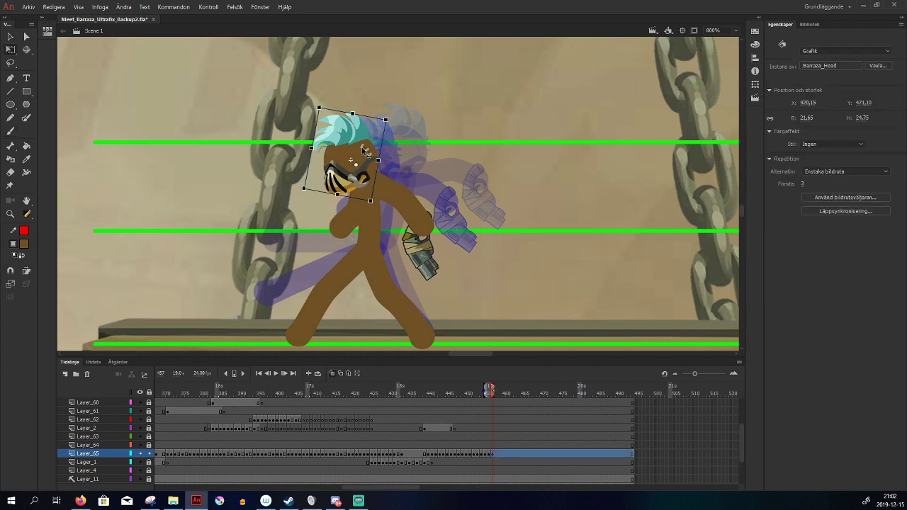
pyautogui.press(',')
pyautogui.press('.')
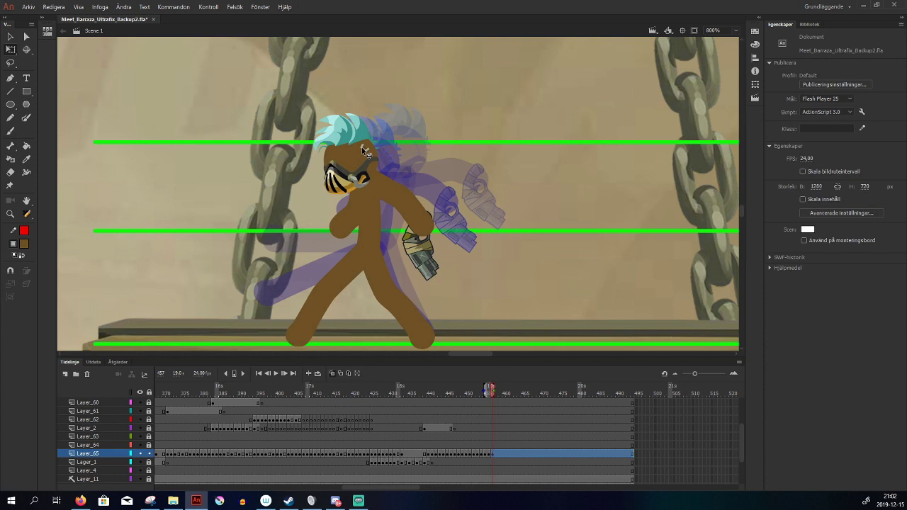
pyautogui.press(',')
pyautogui.press('.')
# Add a keyframe at frame 458 on Layer_65 and delete the figure's torso, legs and both arms there
pyautogui.moveTo(468, 392); pyautogui.dragTo(492, 423)
pyautogui.click(497, 455)
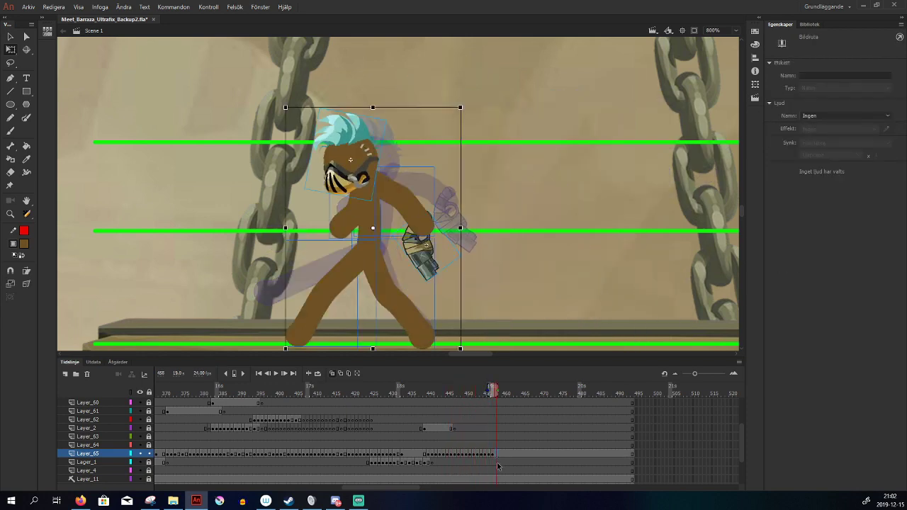
pyautogui.click(446, 274)
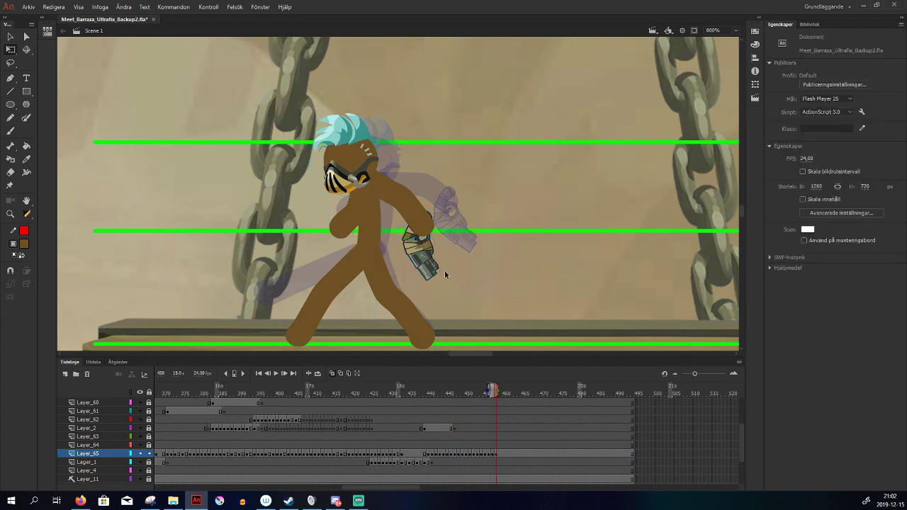
pyautogui.click(352, 268)
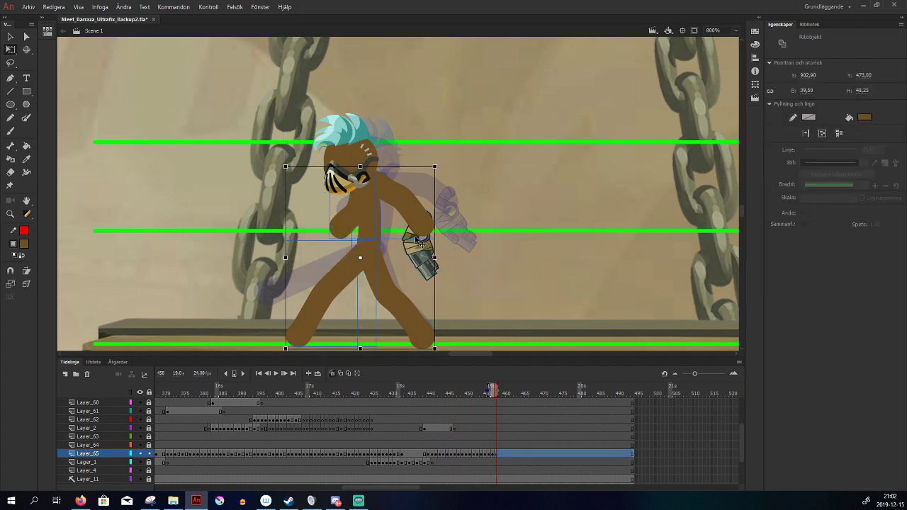
pyautogui.press('Delete')
pyautogui.click(400, 201)
pyautogui.press('Delete')
# Move the head forward on frame 458 and rotate it slightly so the face tips down
pyautogui.click(361, 154)
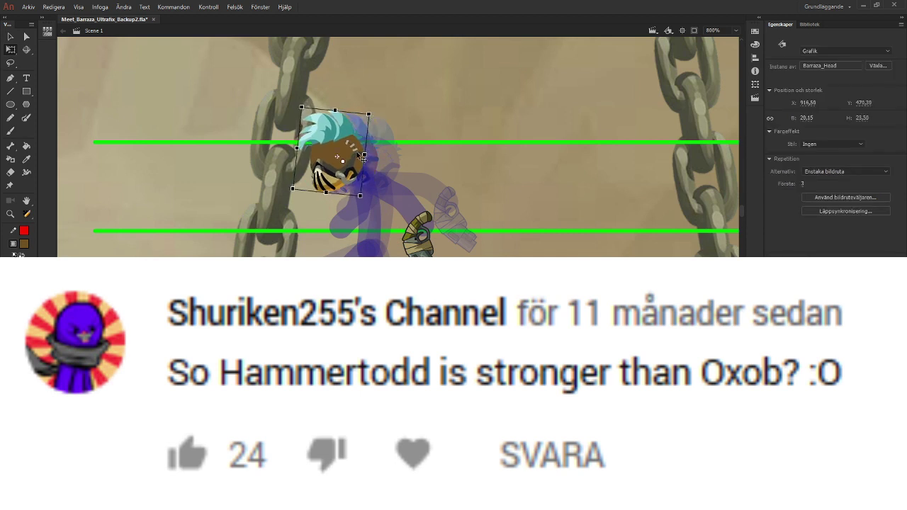
pyautogui.moveTo(362, 162); pyautogui.dragTo(362, 159)
pyautogui.click(378, 232)
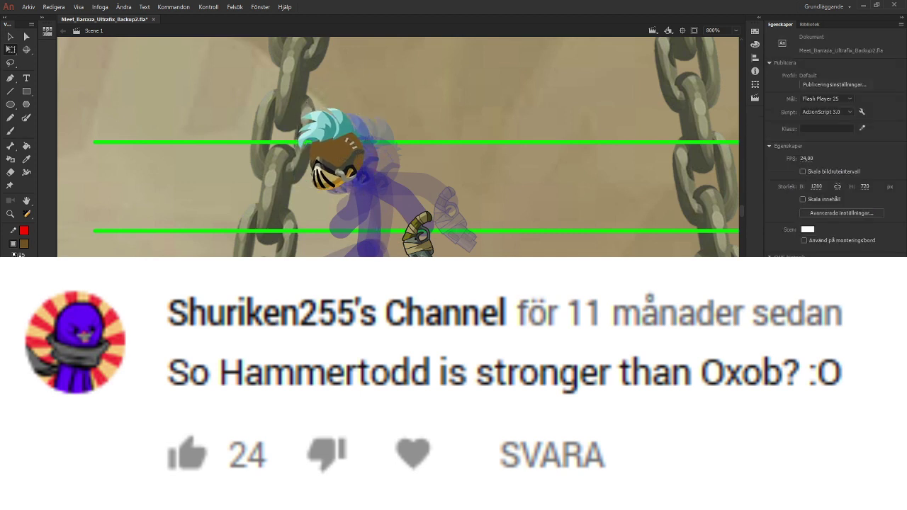
# Brush in the torso from neck to hip, then the rear and front legs down to the lowest guide line on frame 458
pyautogui.press('b')
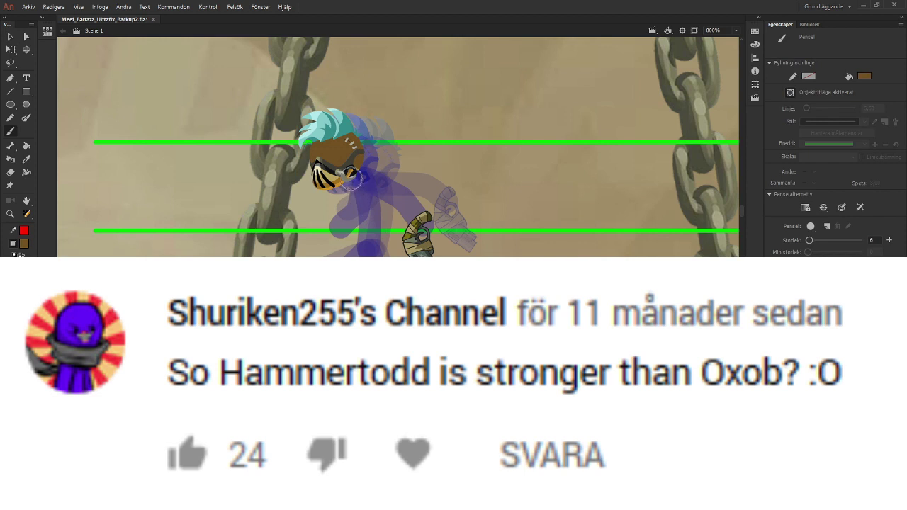
pyautogui.moveTo(352, 178); pyautogui.dragTo(364, 245)
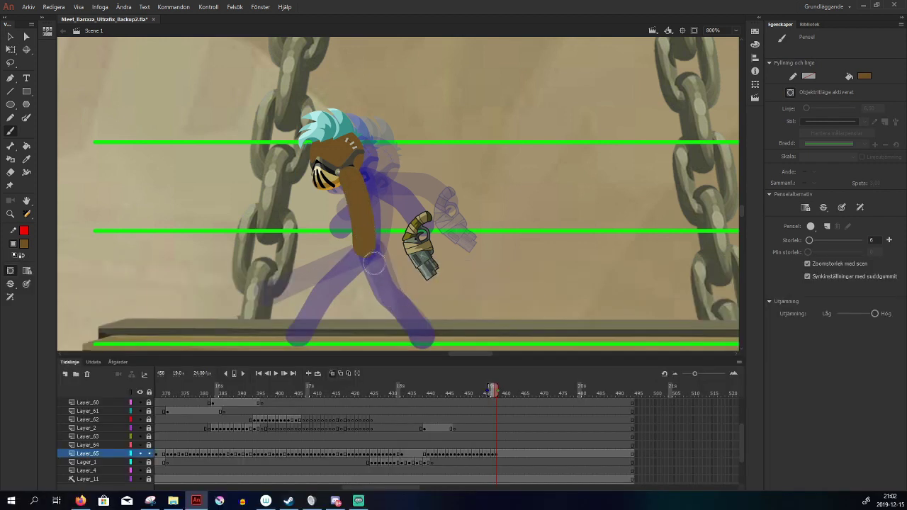
pyautogui.moveTo(363, 246); pyautogui.dragTo(418, 337)
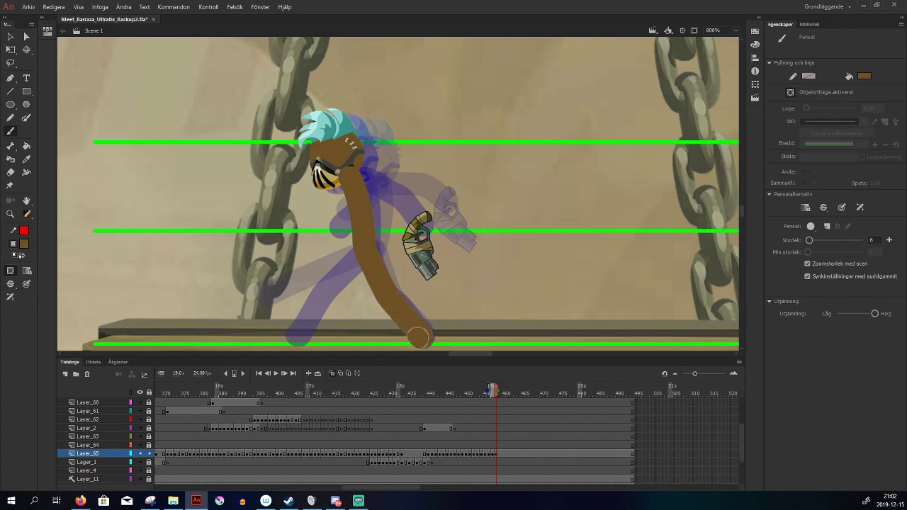
pyautogui.moveTo(360, 248)
pyautogui.mouseDown()
pyautogui.moveTo(330, 280)
pyautogui.moveTo(299, 344)
pyautogui.mouseUp()
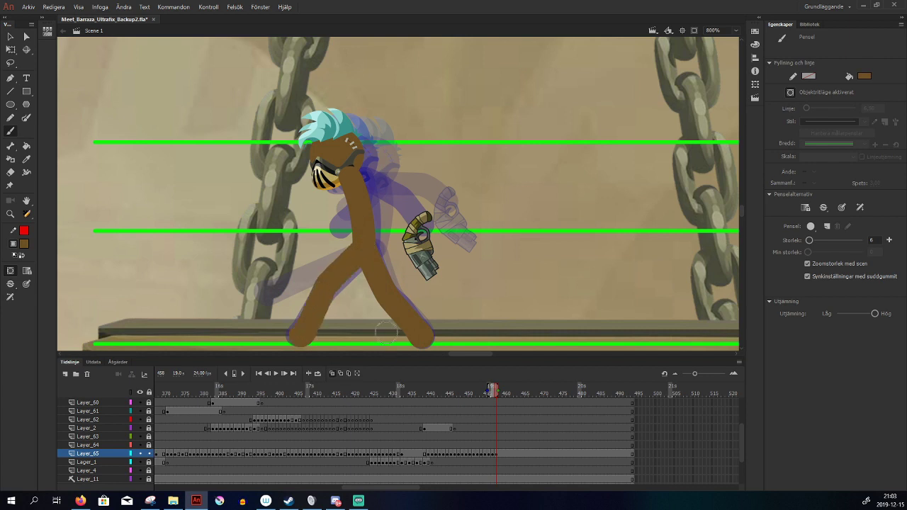
# Rotate the front leg slightly on frame 458 so its foot matches the previous frame's foot position
pyautogui.press('v')
pyautogui.click(319, 337)
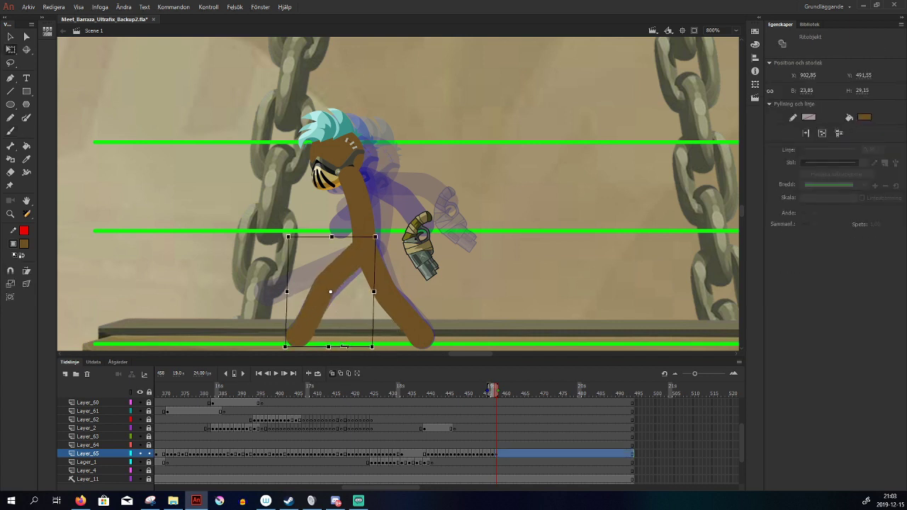
pyautogui.click(477, 312)
pyautogui.press(',')
pyautogui.press('.')
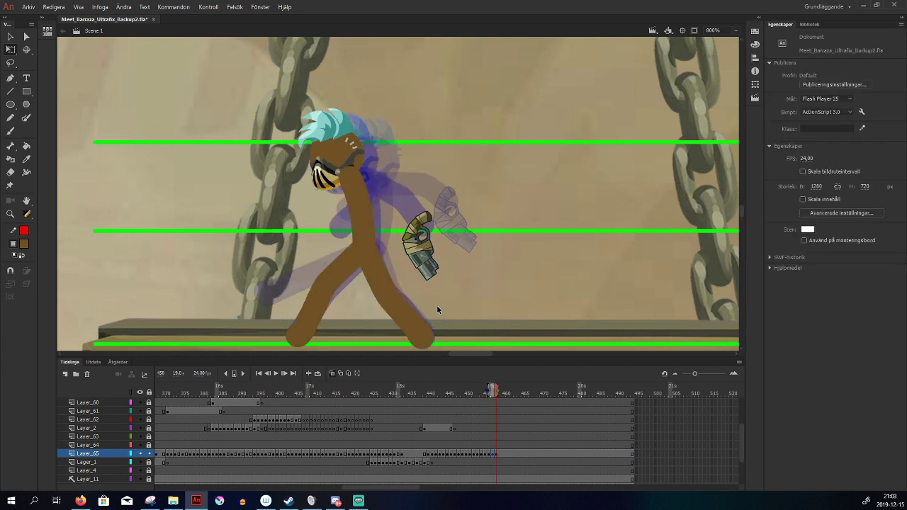
# Move the gun forward beside the hip on frame 458, nudge it down and rotate it slightly clockwise
pyautogui.moveTo(424, 268); pyautogui.dragTo(408, 262)
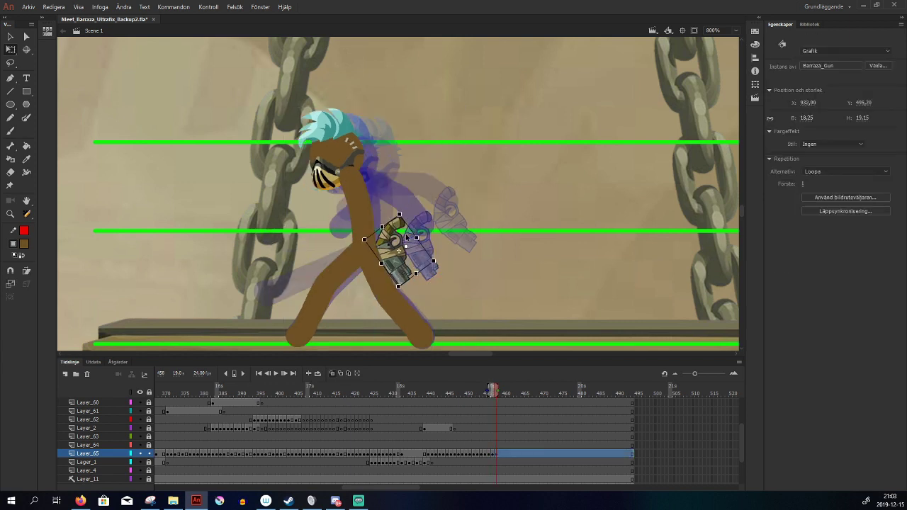
pyautogui.press('Left')
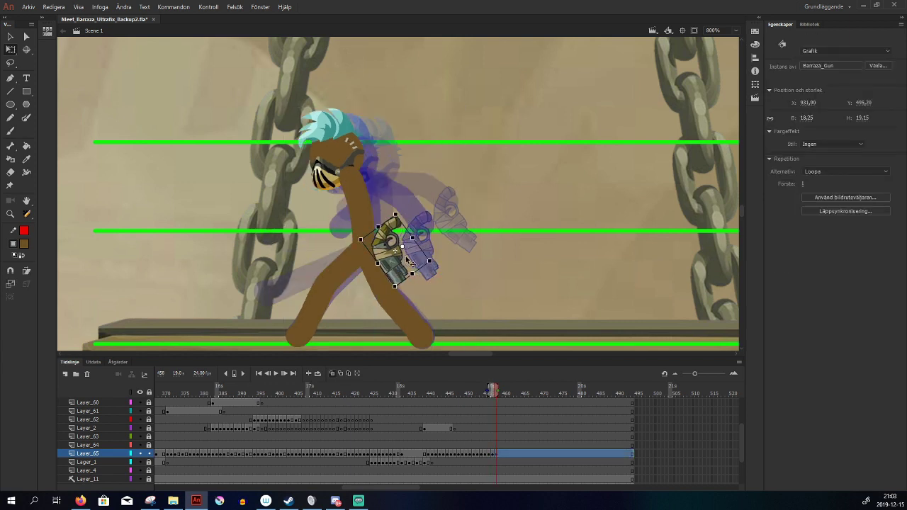
pyautogui.press('Down')
pyautogui.press('Left')
pyautogui.press('Left')
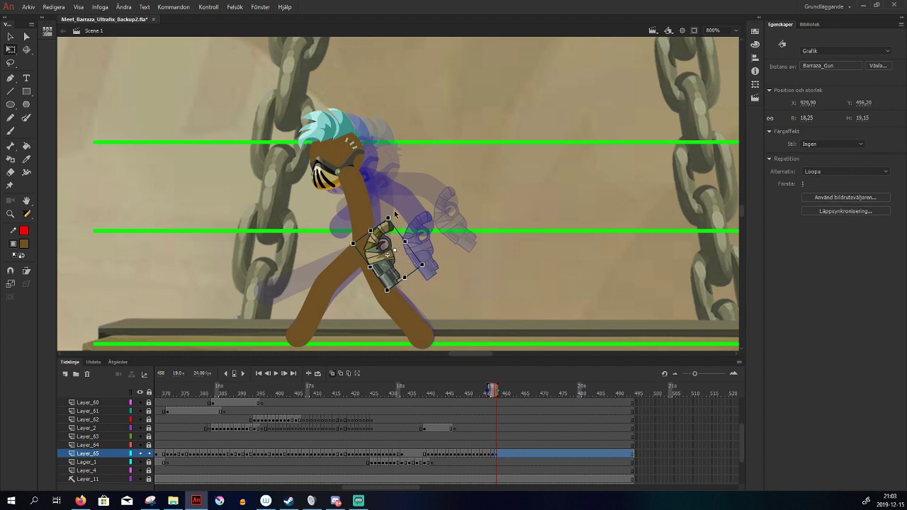
pyautogui.moveTo(389, 218); pyautogui.dragTo(394, 218)
pyautogui.moveTo(386, 259); pyautogui.dragTo(383, 262)
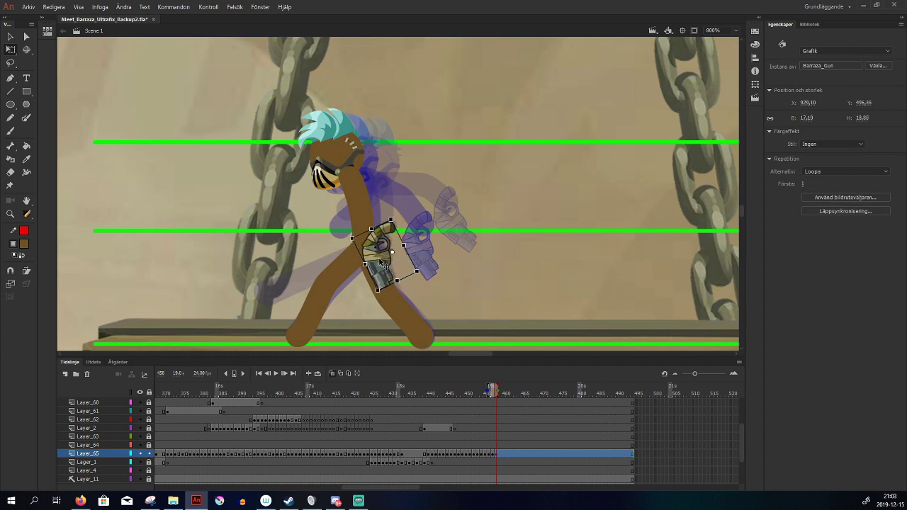
# Brush in the gun arm down to the grip and the short free arm across the torso on frame 458
pyautogui.press('b')
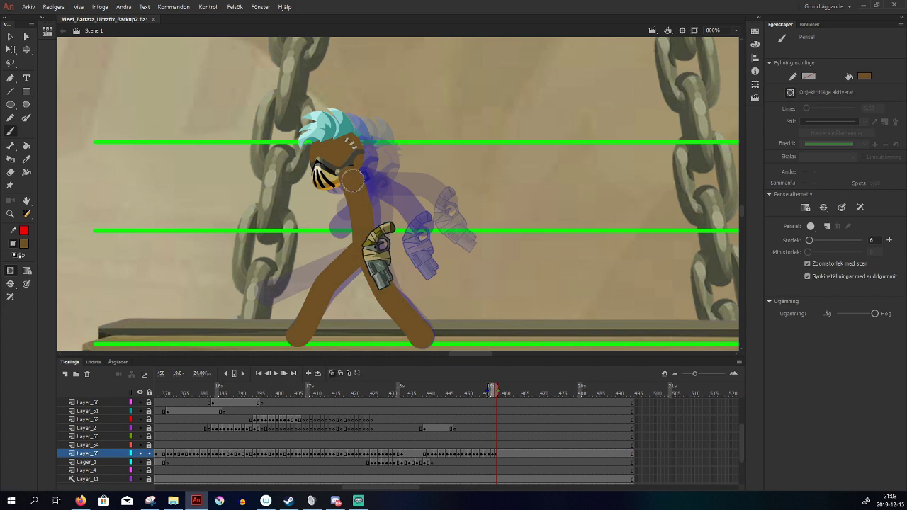
pyautogui.moveTo(359, 190)
pyautogui.mouseDown()
pyautogui.moveTo(382, 232)
pyautogui.moveTo(345, 233)
pyautogui.moveTo(352, 180)
pyautogui.mouseUp()
pyautogui.press('v')
pyautogui.click(349, 243)
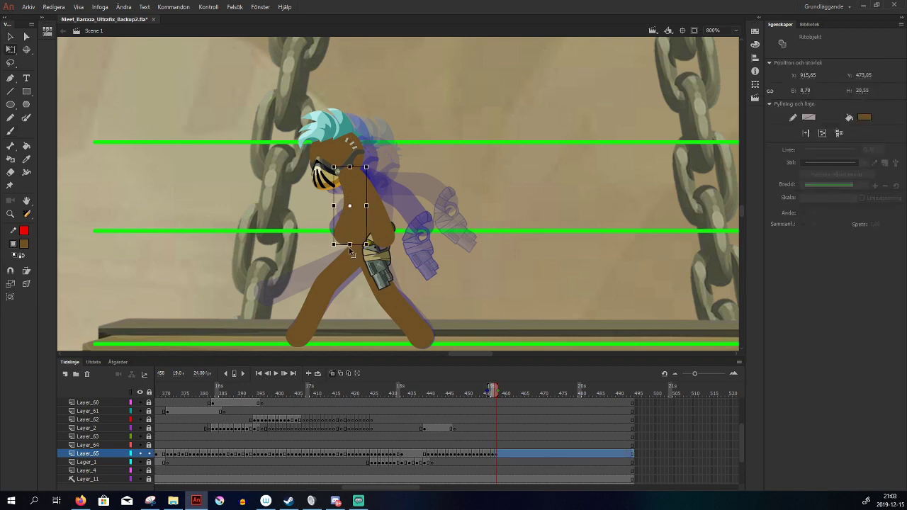
pyautogui.press(',')
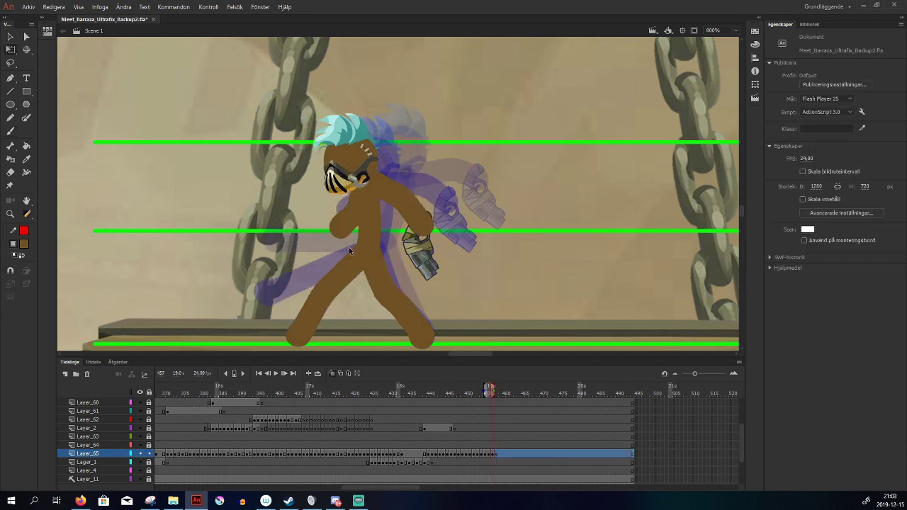
pyautogui.press('.')
# Bring the head in front of the torso and arms on frame 458
pyautogui.click(342, 162)
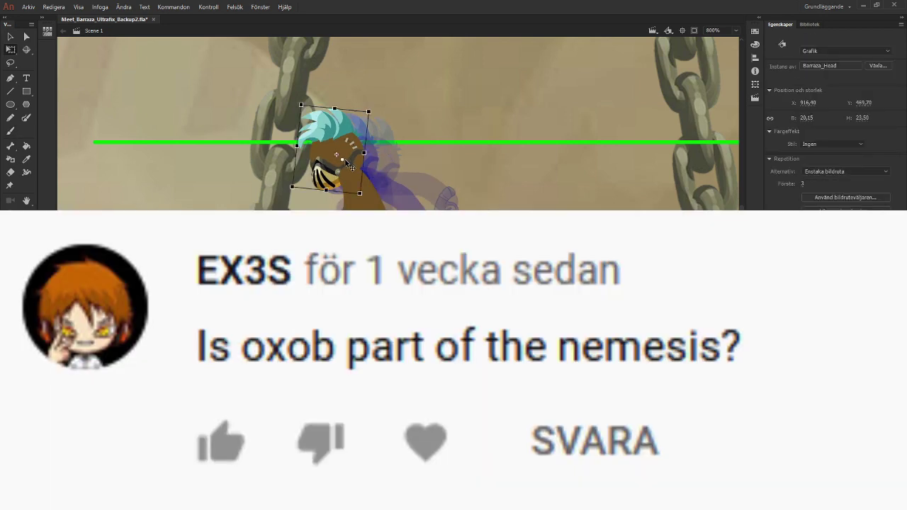
pyautogui.press('.')
pyautogui.press(',')
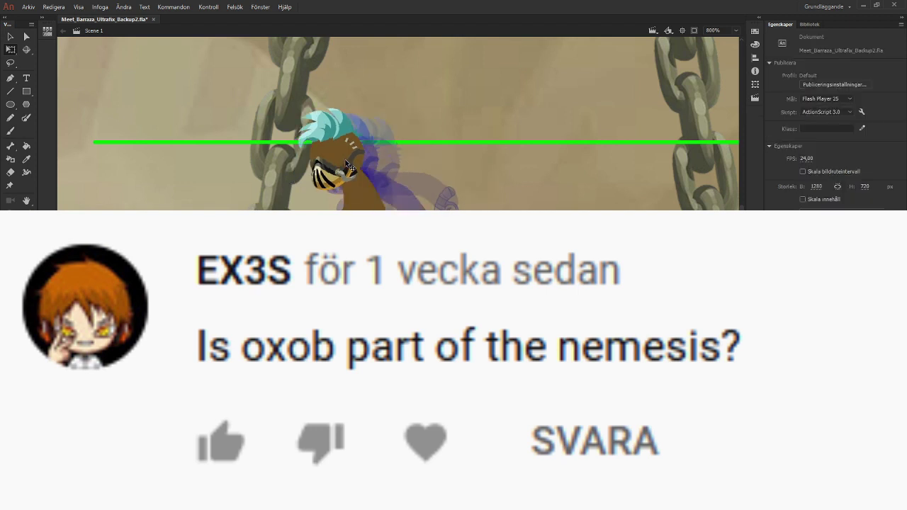
# Step back through the Layer_65 frames and scrub to frame 438 to review the figure's movement
pyautogui.press('.')
pyautogui.press('.')
pyautogui.press(',')
pyautogui.press(',')
pyautogui.press(',')
pyautogui.press(',')
pyautogui.press(',')
pyautogui.press(',')
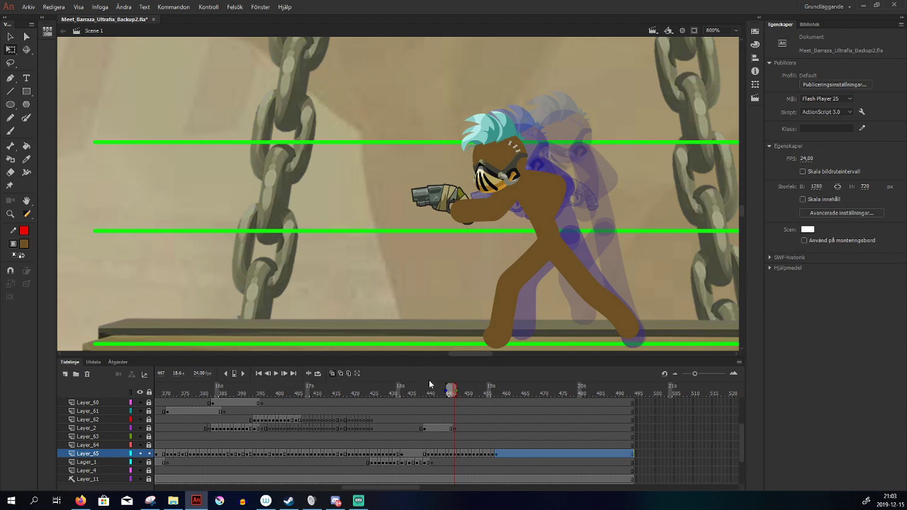
pyautogui.moveTo(411, 394); pyautogui.dragTo(418, 453)
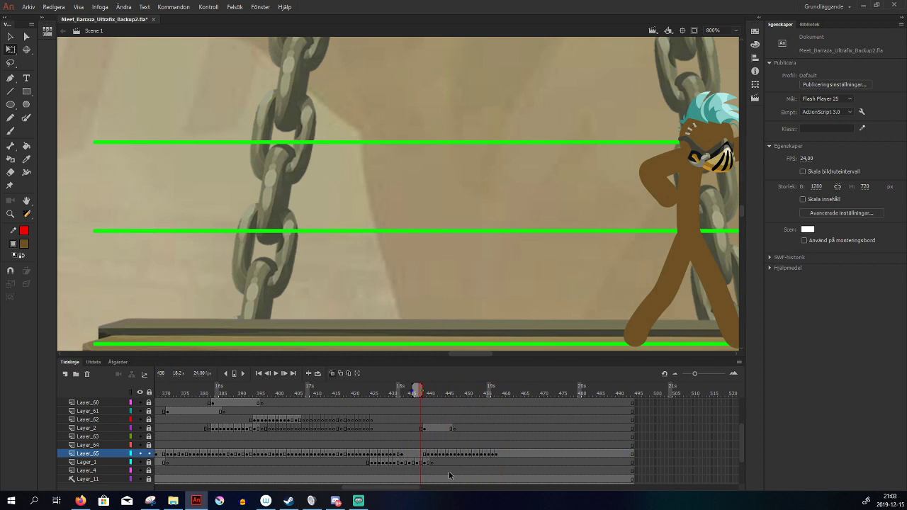
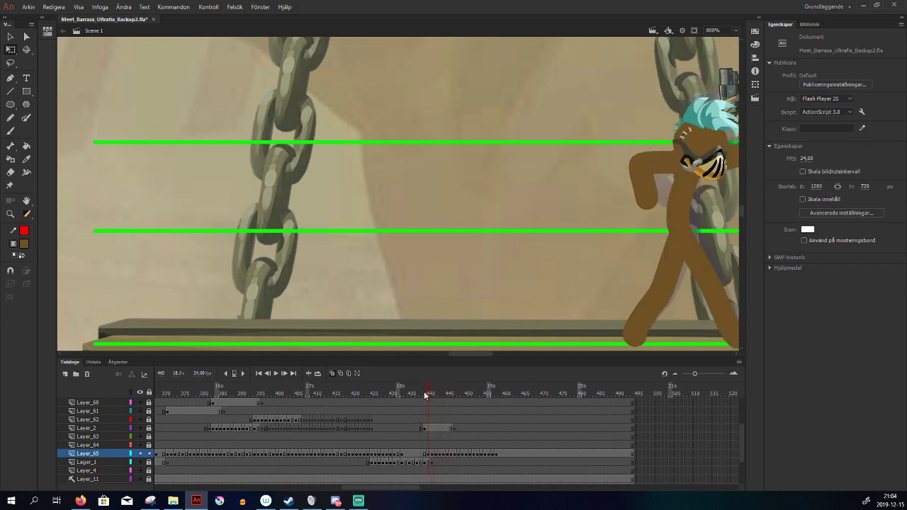
# Scrub repeatedly through Layer_65 up to frames 458 and 459 to review the figure's stepping movement
pyautogui.moveTo(424, 391); pyautogui.dragTo(495, 401)
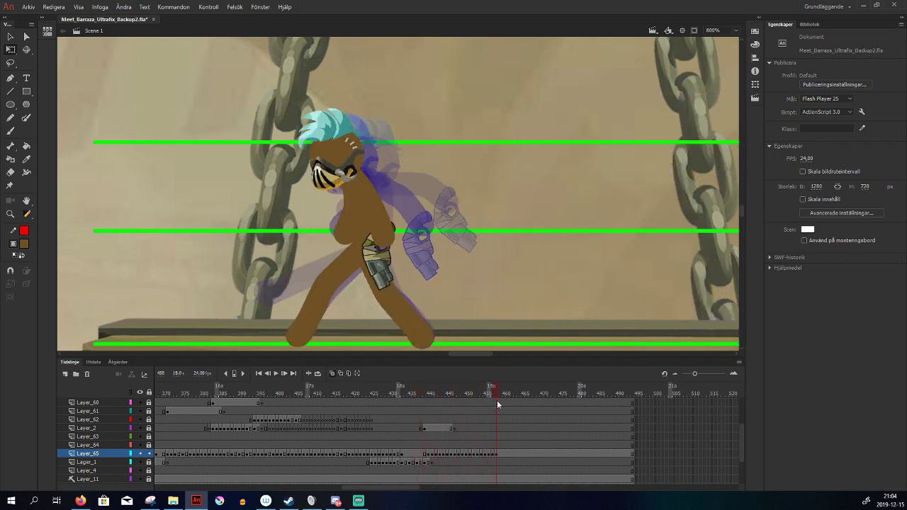
pyautogui.click(500, 453)
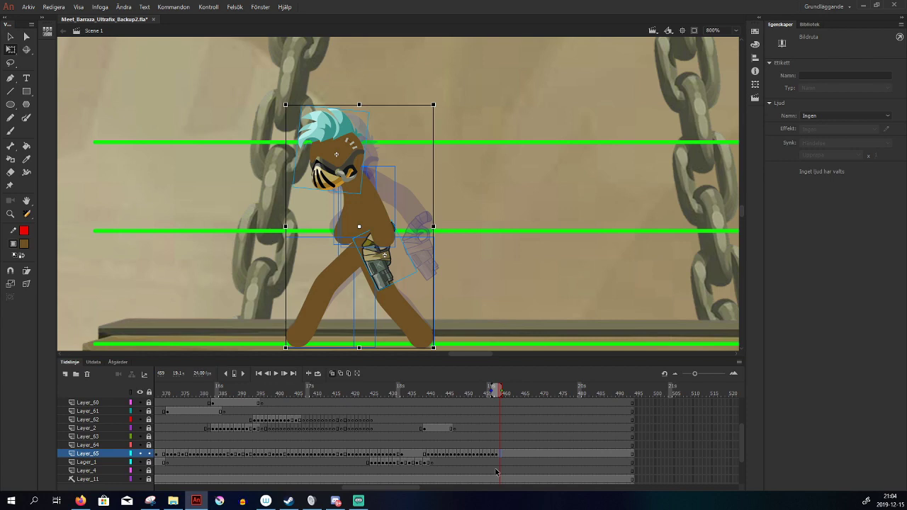
pyautogui.moveTo(467, 388); pyautogui.dragTo(499, 439)
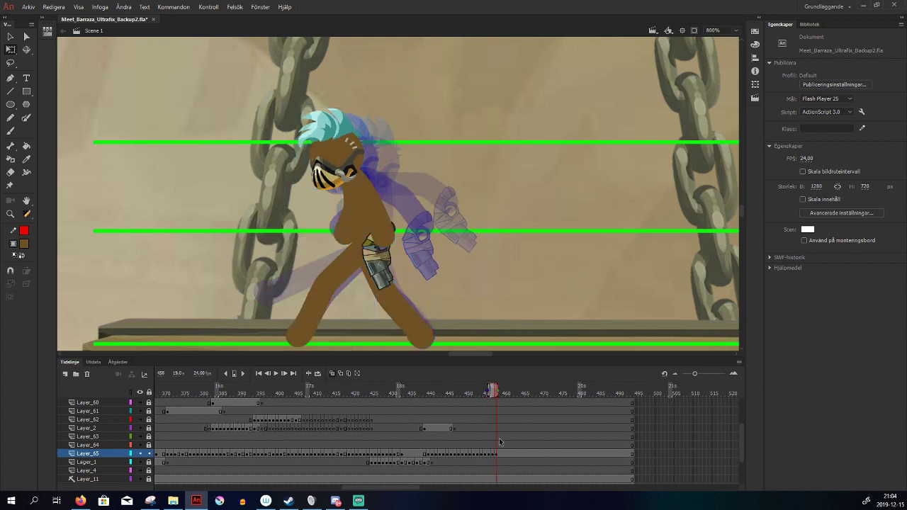
pyautogui.click(500, 454)
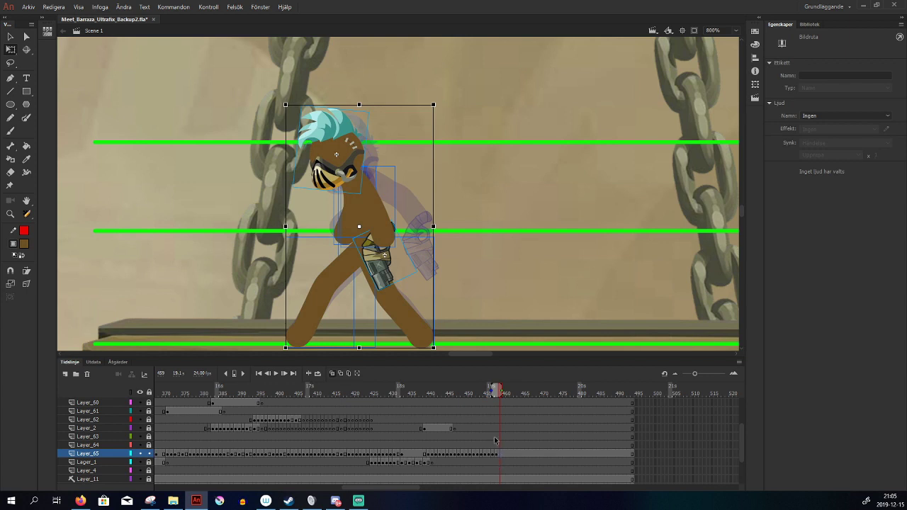
pyautogui.moveTo(478, 393); pyautogui.dragTo(495, 409)
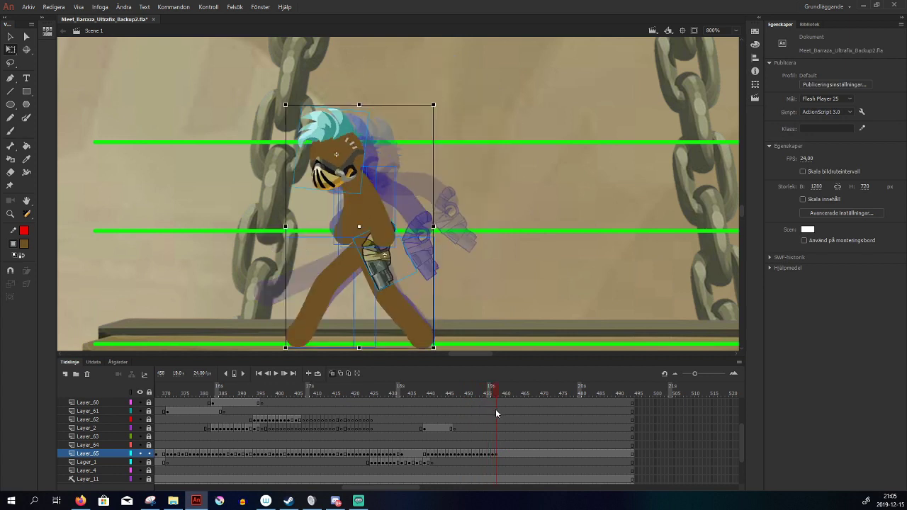
# Insert a keyframe at frame 459 on Layer_65 and delete the figure's legs, torso and arms, keeping the head and gun
pyautogui.click(500, 454)
pyautogui.press('F6')
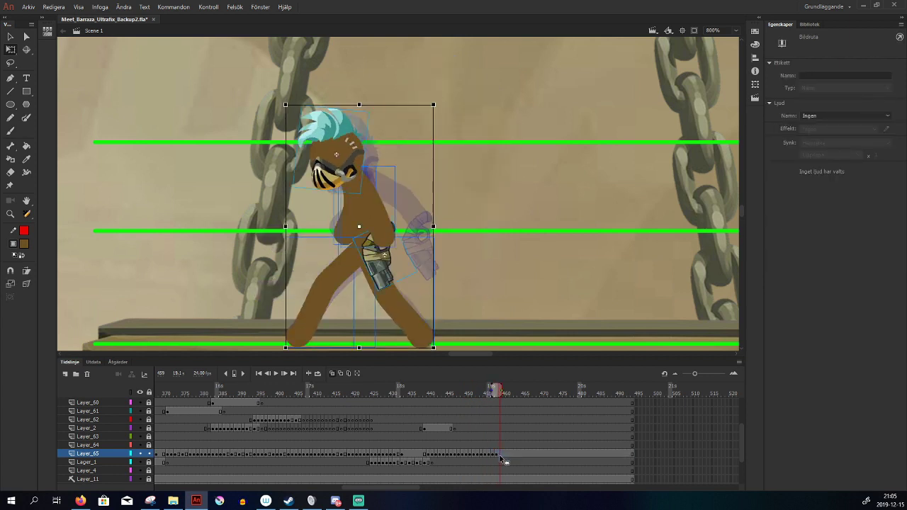
pyautogui.click(527, 260)
pyautogui.moveTo(269, 329); pyautogui.dragTo(441, 326)
pyautogui.press('Delete')
pyautogui.moveTo(325, 201); pyautogui.dragTo(376, 197)
pyautogui.press('Delete')
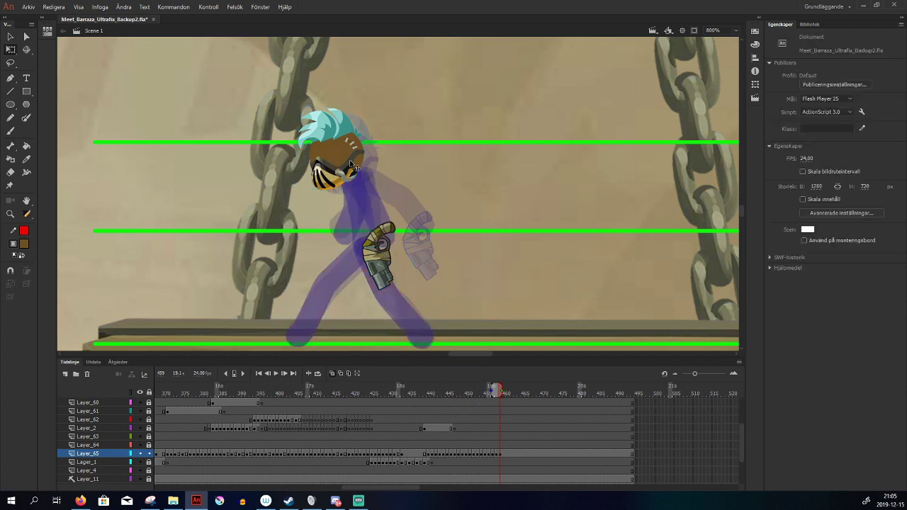
# Move the head slightly forward and up on frame 459, and shift the gun ahead of the hip, rotated clockwise to point straight down
pyautogui.click(351, 162)
pyautogui.moveTo(368, 110); pyautogui.dragTo(360, 107)
pyautogui.click(424, 265)
pyautogui.moveTo(372, 265); pyautogui.dragTo(344, 258)
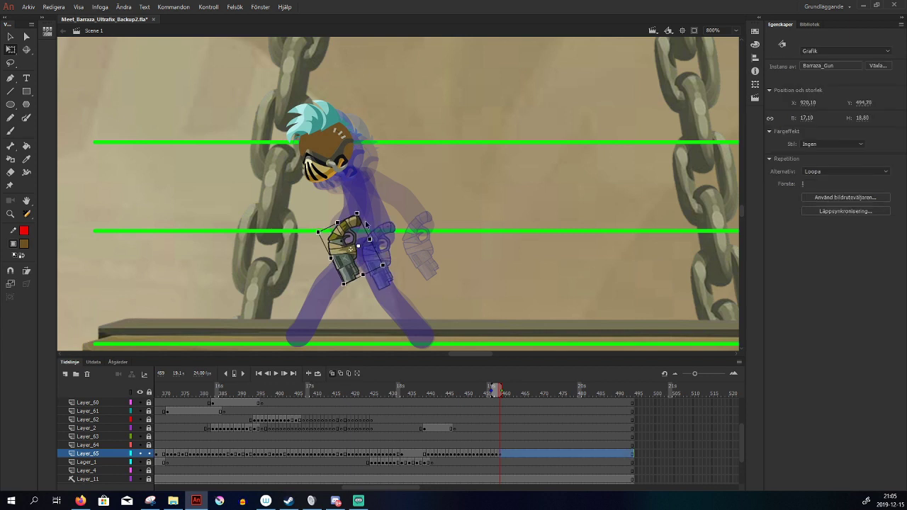
pyautogui.moveTo(362, 216)
pyautogui.mouseDown()
pyautogui.moveTo(374, 221)
pyautogui.moveTo(351, 229)
pyautogui.mouseUp()
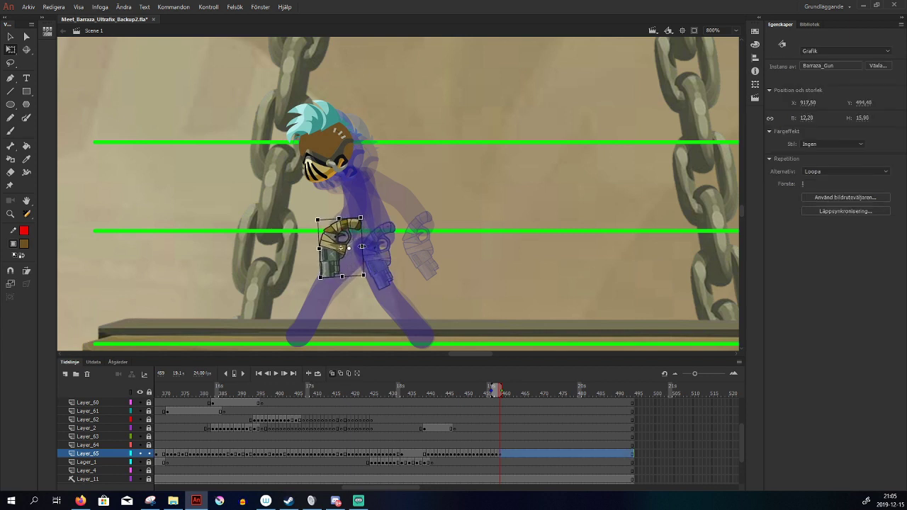
pyautogui.click(415, 284)
pyautogui.moveTo(336, 230); pyautogui.dragTo(328, 229)
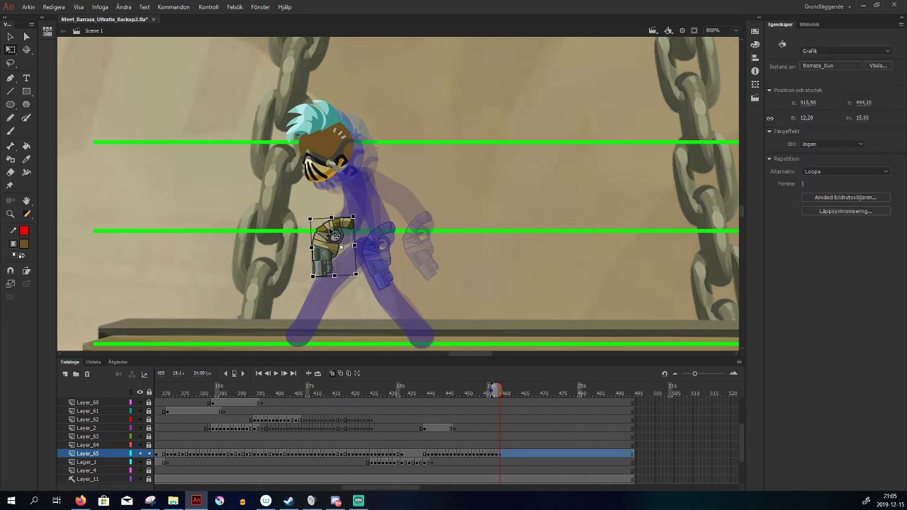
# Brush in the torso from the neck down to the hip on frame 459
pyautogui.click(399, 276)
pyautogui.press('b')
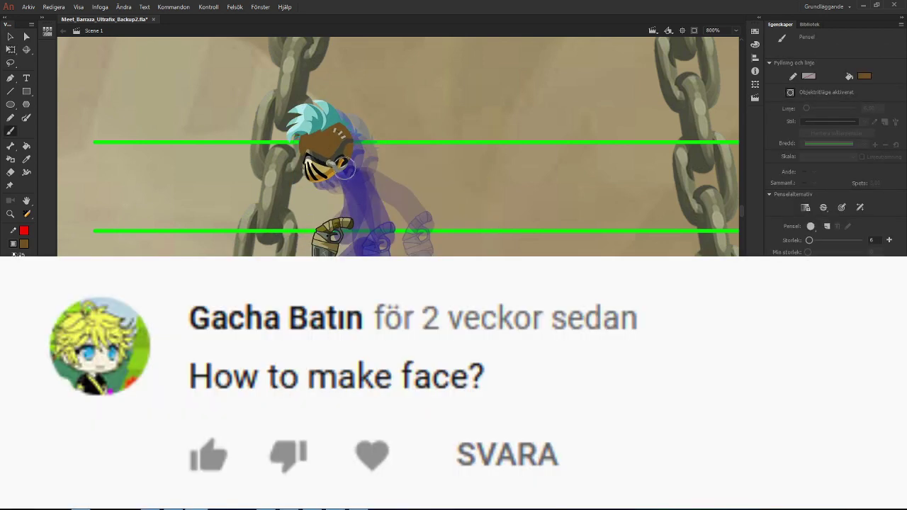
pyautogui.moveTo(344, 167); pyautogui.dragTo(365, 251)
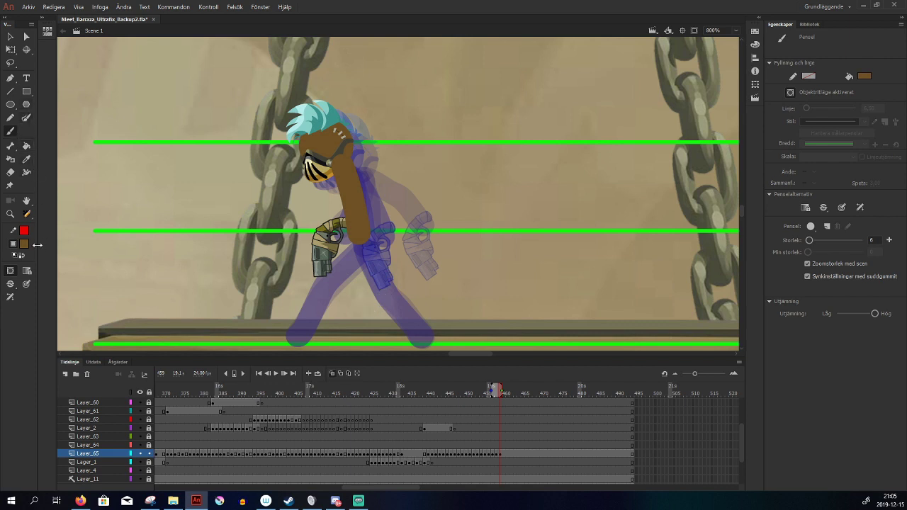
# Turn on the brush's pressure sensitivity and doodle a cartoon face with eyes, nose, mouth, ear, spiky hair and chin beside the figure
pyautogui.click(26, 283)
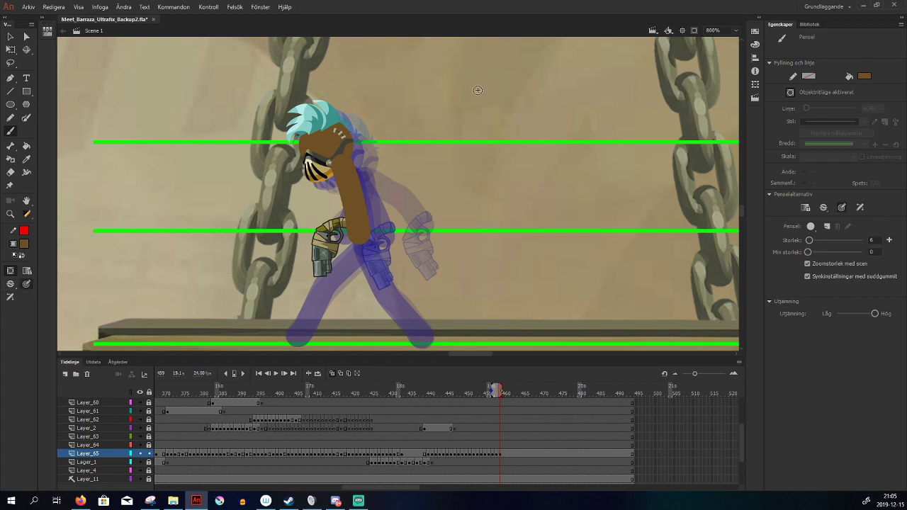
pyautogui.moveTo(499, 118)
pyautogui.mouseDown()
pyautogui.moveTo(495, 93)
pyautogui.moveTo(511, 104)
pyautogui.moveTo(499, 117)
pyautogui.moveTo(545, 113)
pyautogui.moveTo(560, 101)
pyautogui.moveTo(557, 122)
pyautogui.moveTo(516, 148)
pyautogui.moveTo(464, 156)
pyautogui.moveTo(448, 171)
pyautogui.moveTo(477, 190)
pyautogui.moveTo(545, 178)
pyautogui.moveTo(534, 152)
pyautogui.mouseUp()
pyautogui.moveTo(505, 209); pyautogui.dragTo(582, 186)
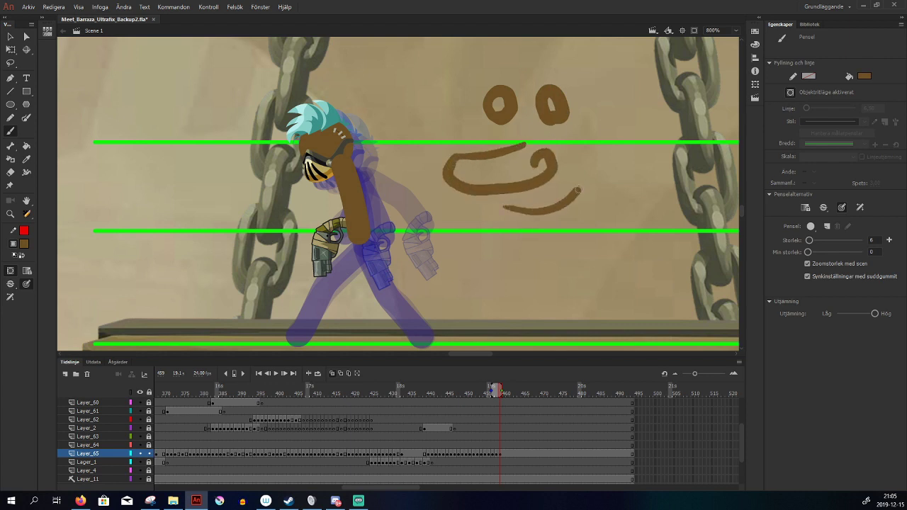
pyautogui.moveTo(590, 110)
pyautogui.mouseDown()
pyautogui.moveTo(611, 111)
pyautogui.moveTo(594, 212)
pyautogui.mouseUp()
pyautogui.moveTo(480, 128)
pyautogui.mouseDown()
pyautogui.moveTo(589, 95)
pyautogui.moveTo(634, 152)
pyautogui.moveTo(603, 209)
pyautogui.mouseUp()
pyautogui.scroll(-2, 642, 285)
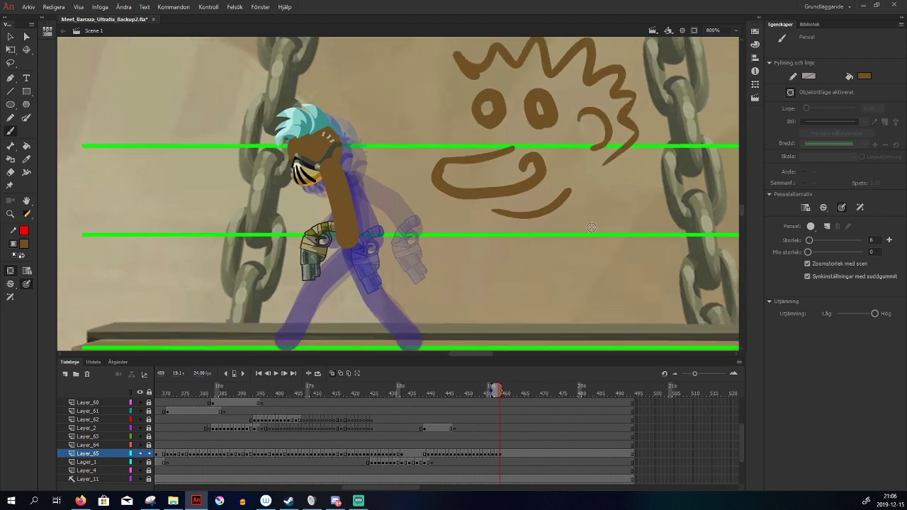
pyautogui.moveTo(489, 227)
pyautogui.mouseDown()
pyautogui.moveTo(502, 270)
pyautogui.moveTo(611, 224)
pyautogui.moveTo(618, 200)
pyautogui.mouseUp()
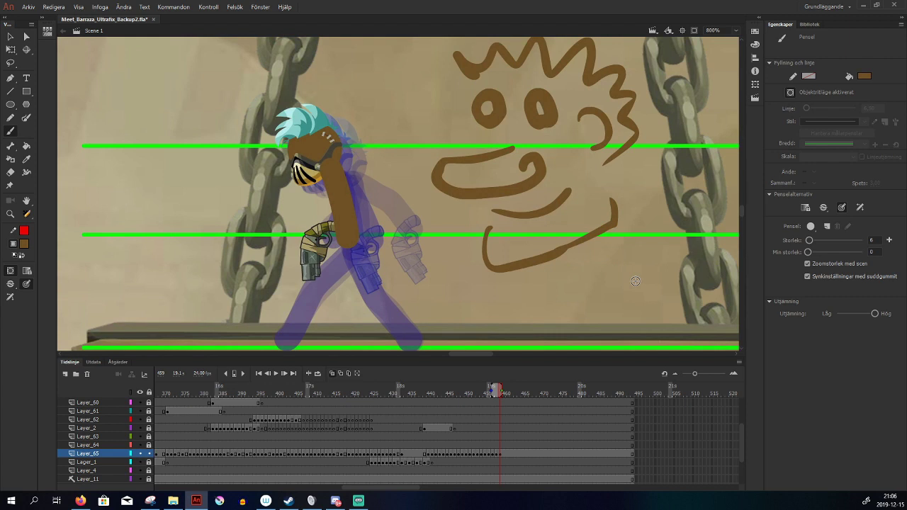
pyautogui.moveTo(643, 232); pyautogui.dragTo(619, 256)
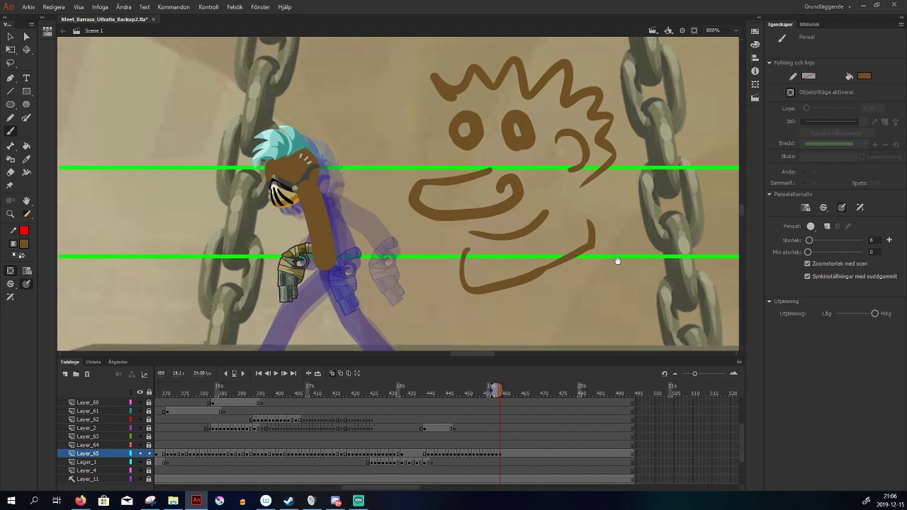
# Delete the whole doodled face and turn the brush's pressure sensitivity back off
pyautogui.press('q')
pyautogui.moveTo(657, 50)
pyautogui.mouseDown()
pyautogui.moveTo(561, 134)
pyautogui.moveTo(443, 294)
pyautogui.moveTo(448, 312)
pyautogui.mouseUp()
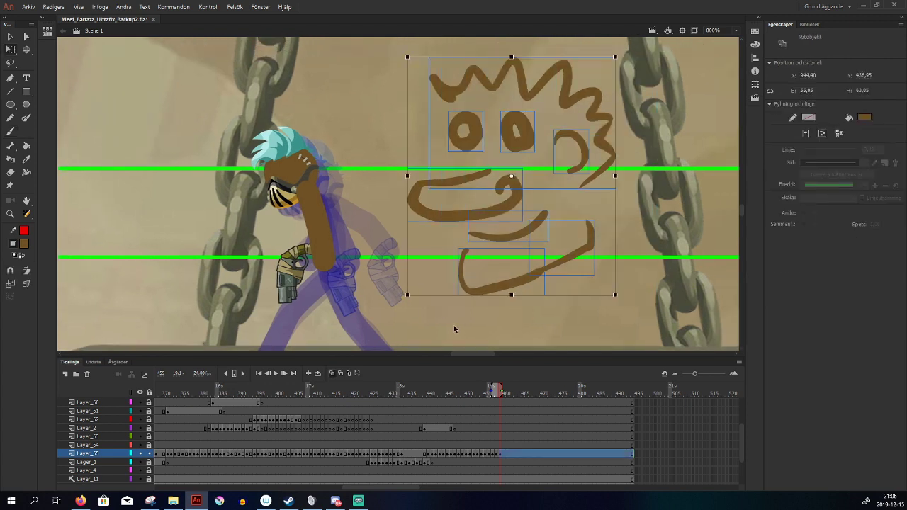
pyautogui.press('Delete')
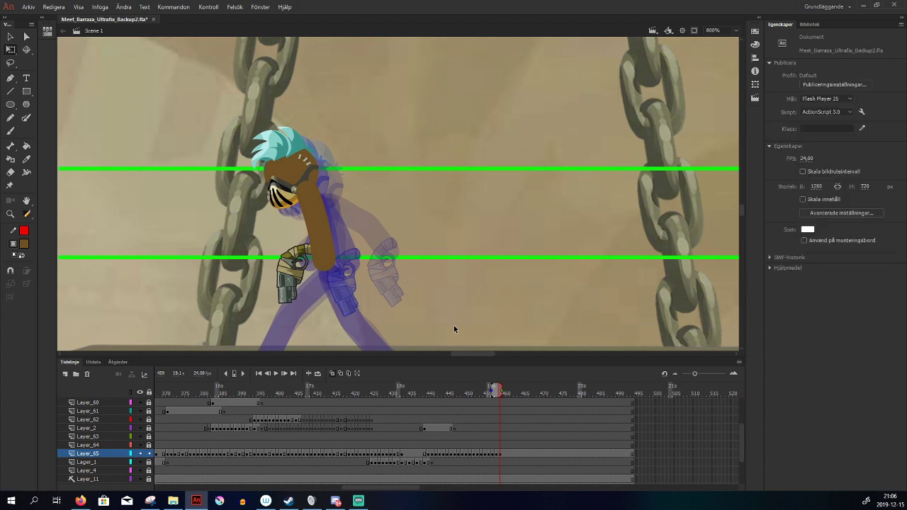
pyautogui.moveTo(514, 279); pyautogui.dragTo(564, 236)
pyautogui.press('b')
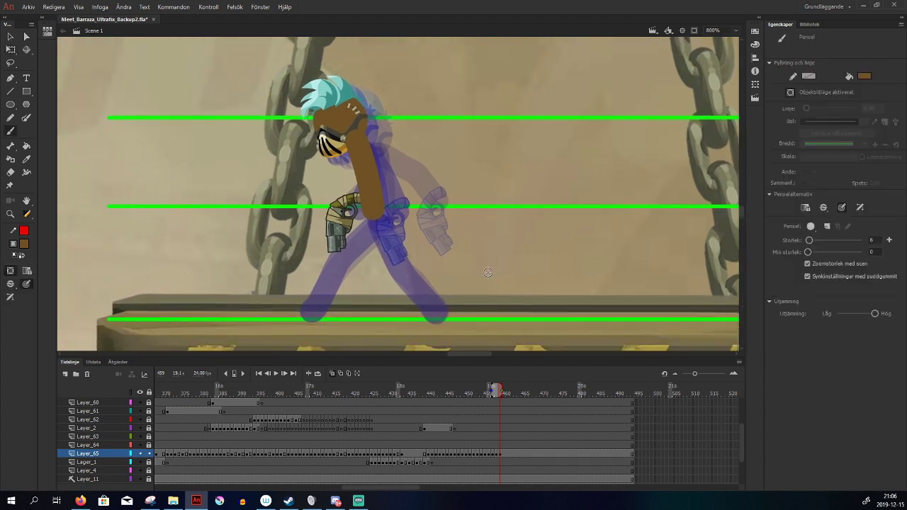
pyautogui.click(27, 285)
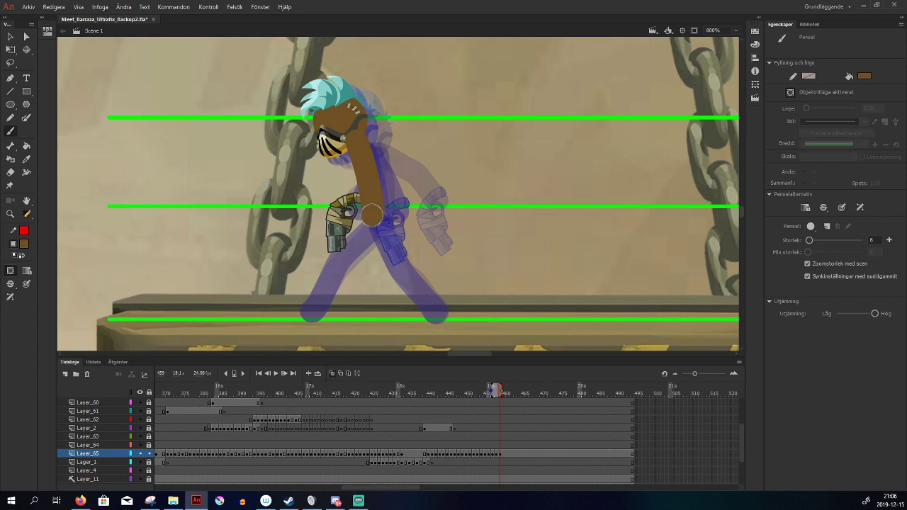
# Brush in the front leg from the hip down to the ground line on frame 459 and compare it with the previous frame
pyautogui.moveTo(373, 215); pyautogui.dragTo(340, 256)
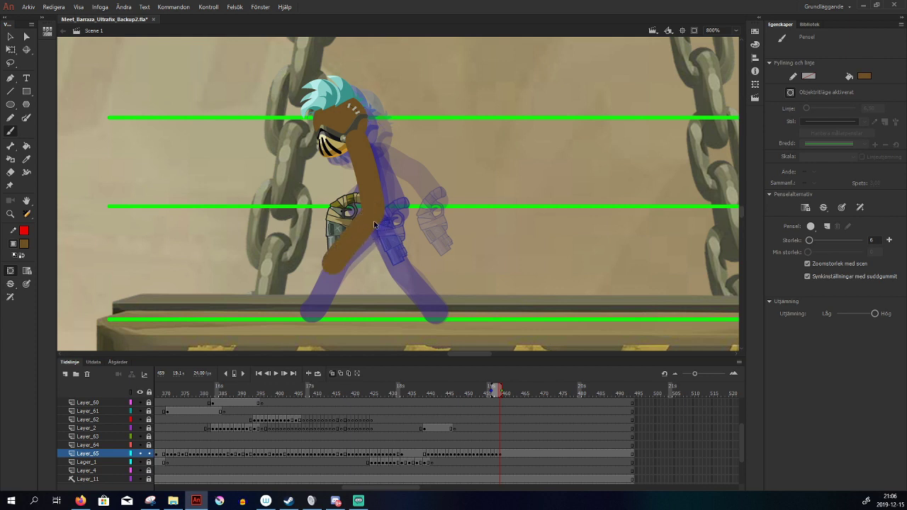
pyautogui.hotkey('ctrl', 'z')
pyautogui.moveTo(374, 214)
pyautogui.mouseDown()
pyautogui.moveTo(313, 313)
pyautogui.moveTo(349, 323)
pyautogui.mouseUp()
pyautogui.press('q')
pyautogui.click(324, 305)
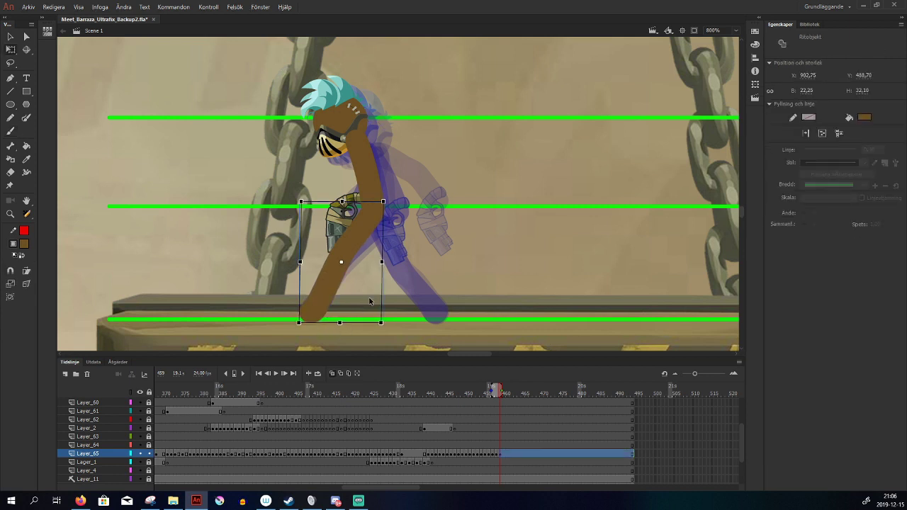
pyautogui.click(424, 282)
pyautogui.press(',')
pyautogui.press('.')
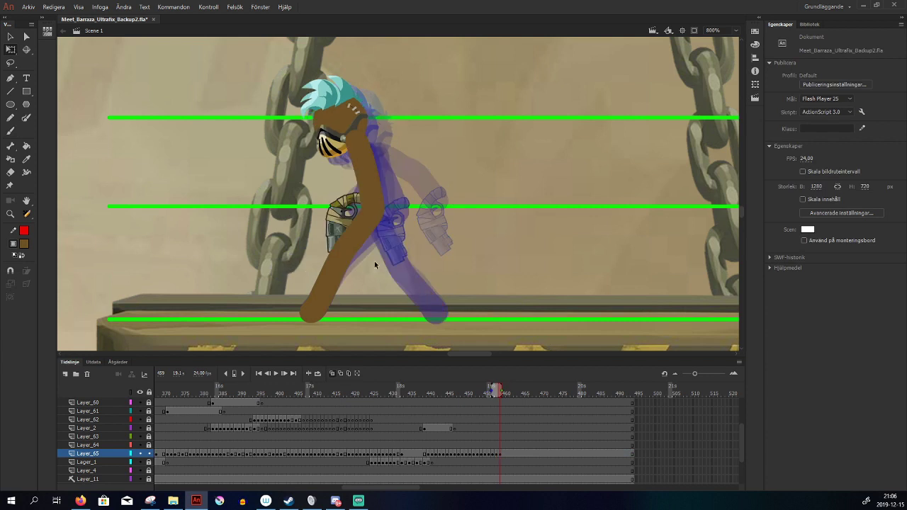
# Brush in the rear leg from the hip back to the ground line on frame 459 and compare it with frame 458
pyautogui.press('b')
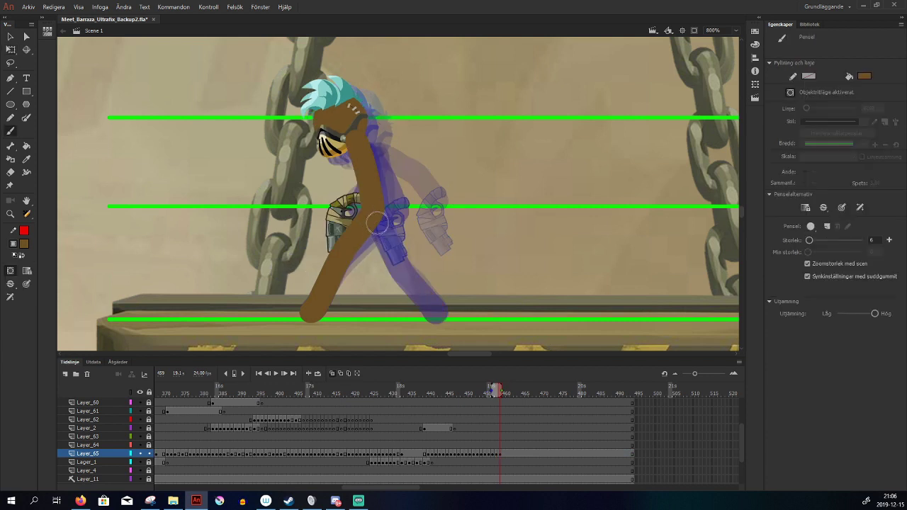
pyautogui.moveTo(387, 242); pyautogui.dragTo(437, 318)
pyautogui.press(',')
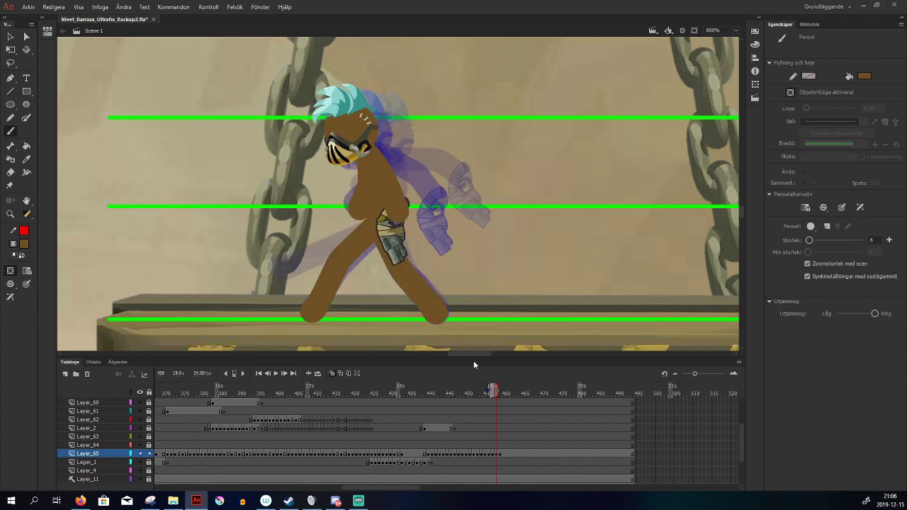
pyautogui.press('.')
# Rotate the gun slightly clockwise on frame 459, nudge it down and bring it in front of the body
pyautogui.moveTo(457, 289); pyautogui.dragTo(462, 300)
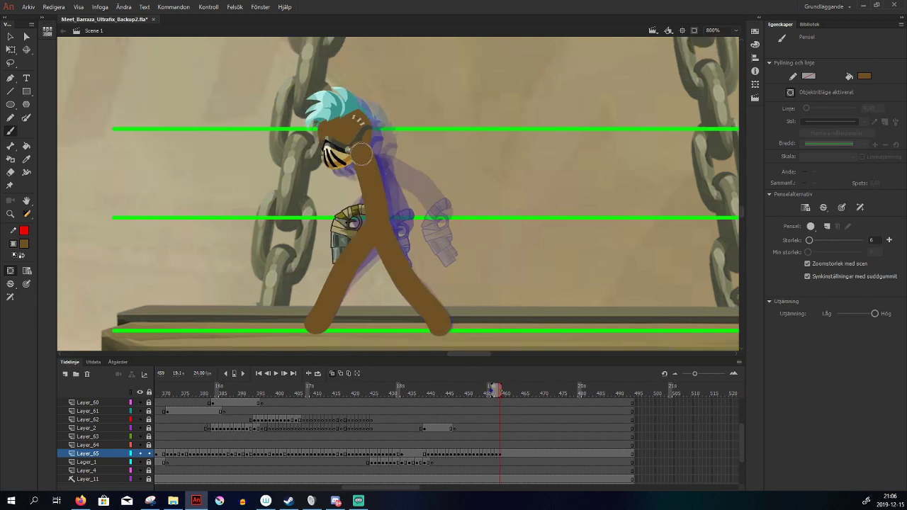
pyautogui.press('q')
pyautogui.click(354, 217)
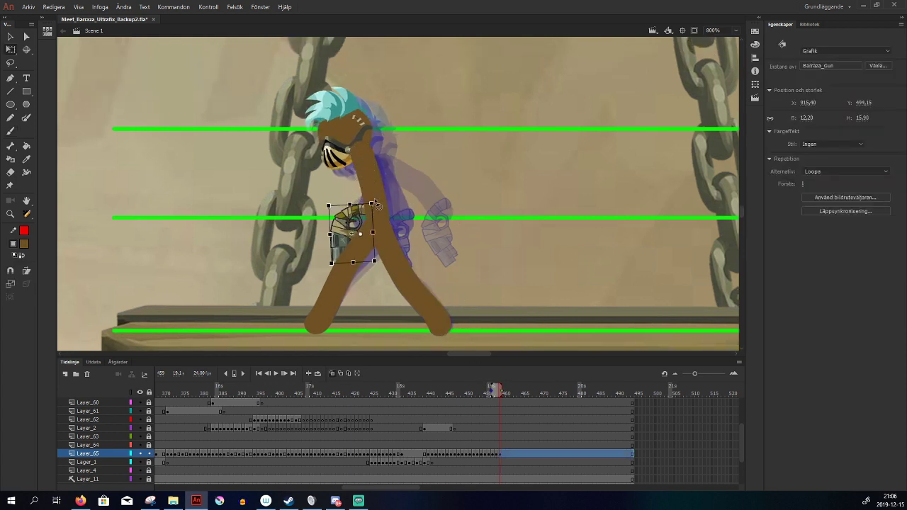
pyautogui.press('Down')
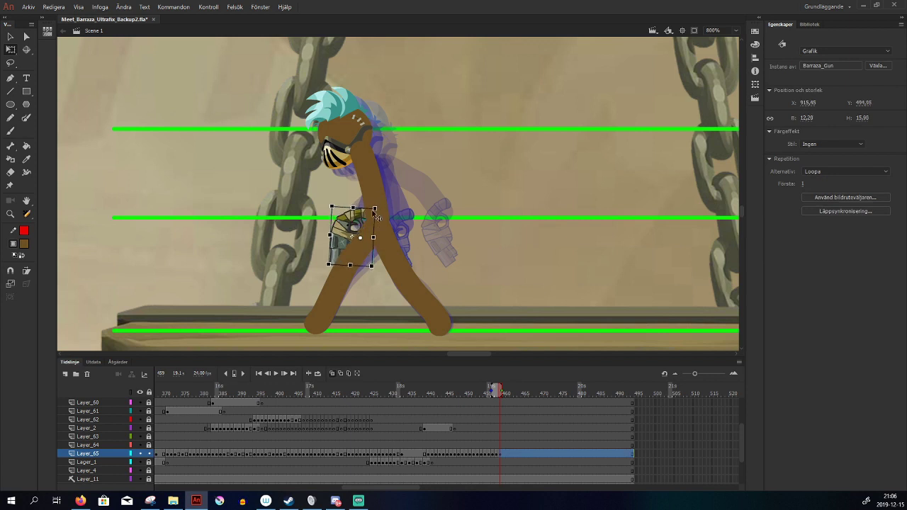
pyautogui.moveTo(375, 217); pyautogui.dragTo(376, 218)
# Brush in the gun arm from the shoulder down to the grip on frame 459 and compare it with frame 458
pyautogui.press('b')
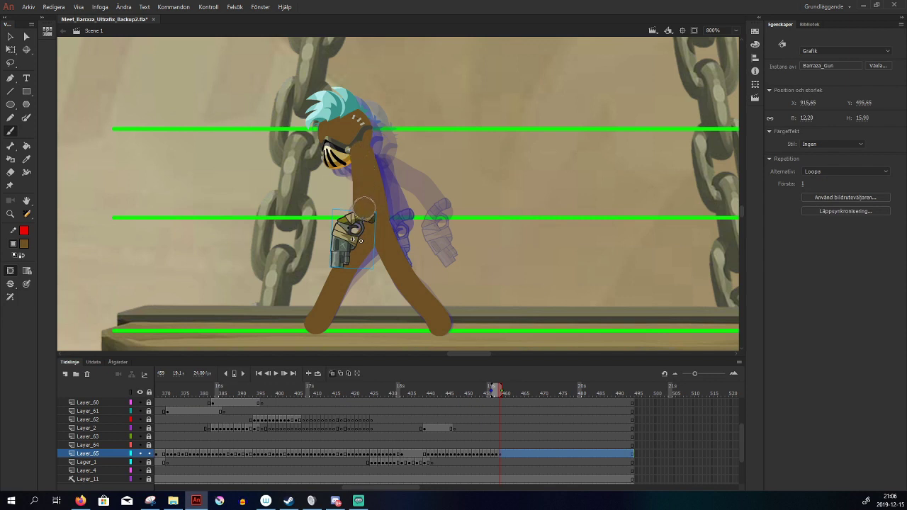
pyautogui.click(364, 221)
pyautogui.press(',')
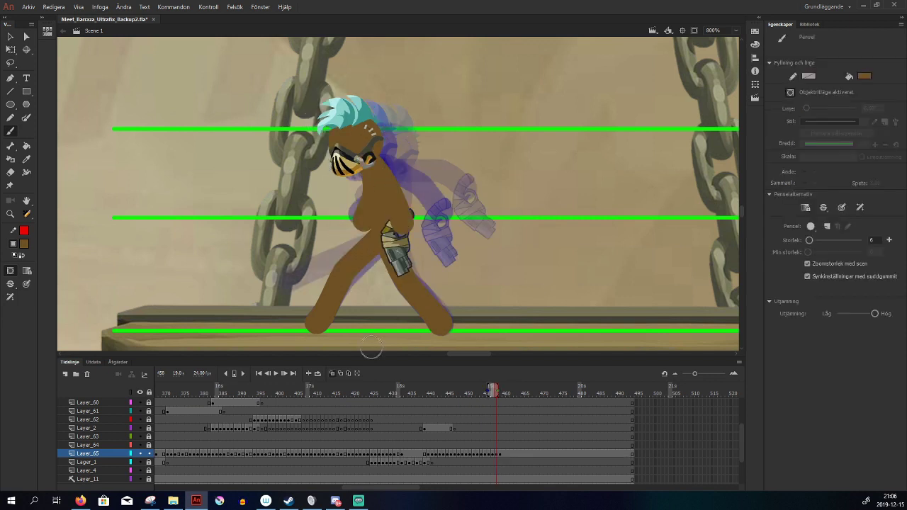
pyautogui.press('.')
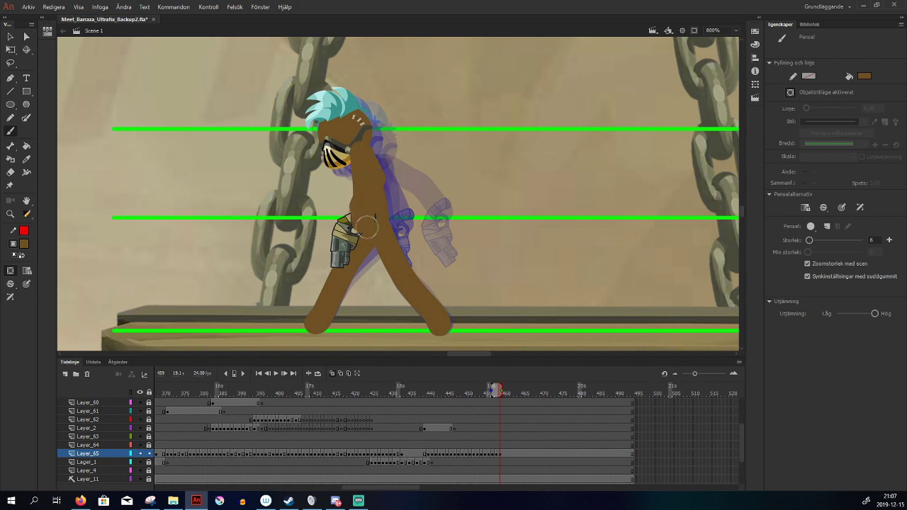
# Bring the head in front of the body and arm on frame 459 and scrub through the walk up to frame 460
pyautogui.moveTo(468, 397); pyautogui.dragTo(503, 433)
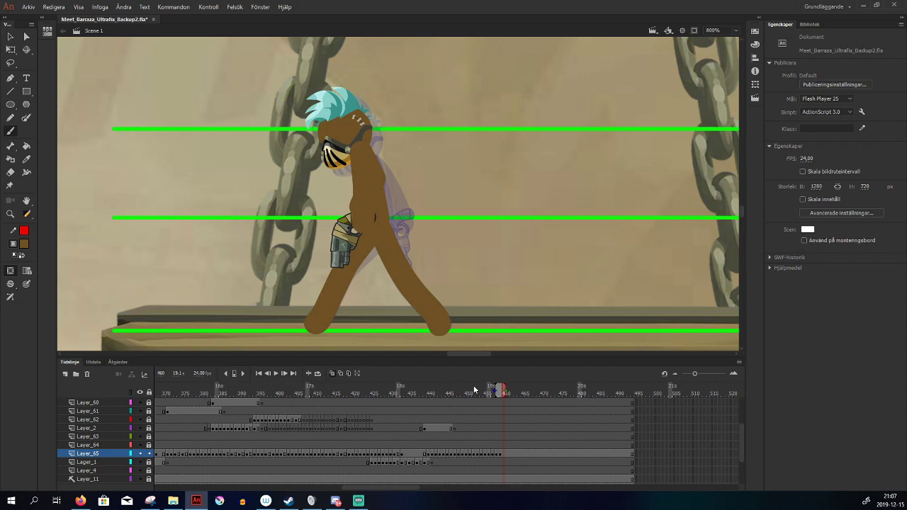
pyautogui.moveTo(473, 385); pyautogui.dragTo(504, 419)
pyautogui.press('q')
pyautogui.click(365, 126)
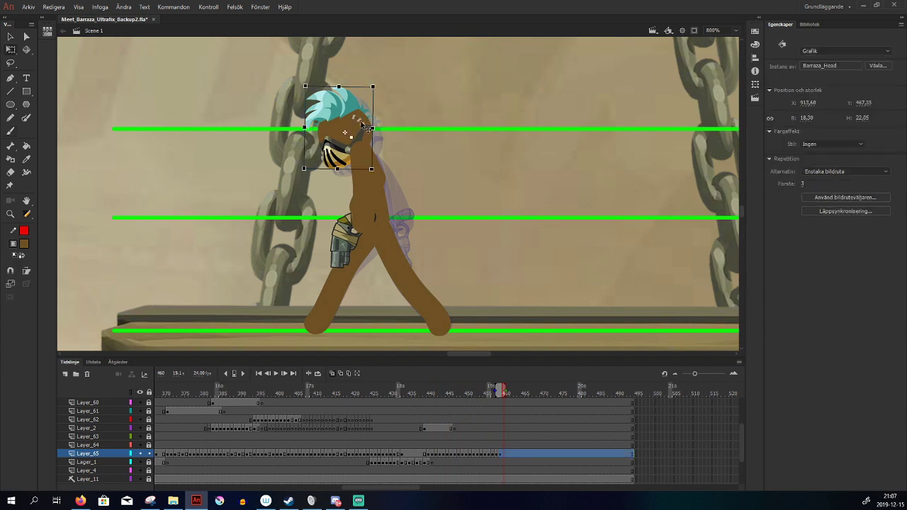
pyautogui.hotkey('ctrl', 'shift', 'Up')
pyautogui.press(',')
pyautogui.press(',')
pyautogui.press('.')
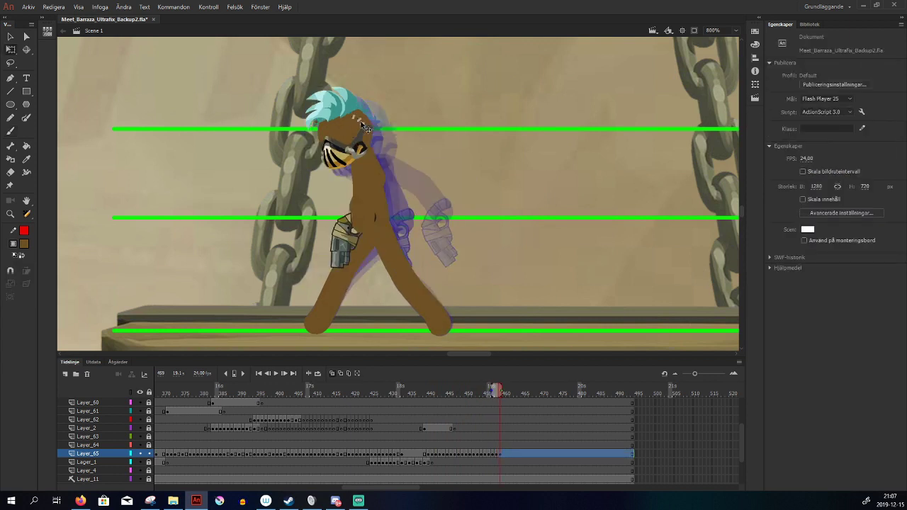
pyautogui.moveTo(472, 392); pyautogui.dragTo(502, 410)
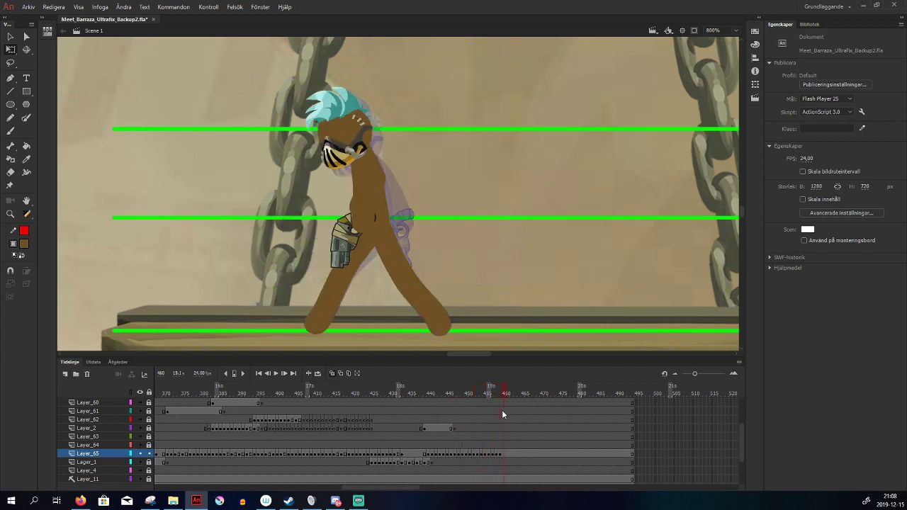
# Add a keyframe at frame 460 on Layer_65 and delete the body and limbs, keeping the head and gun
pyautogui.click(503, 454)
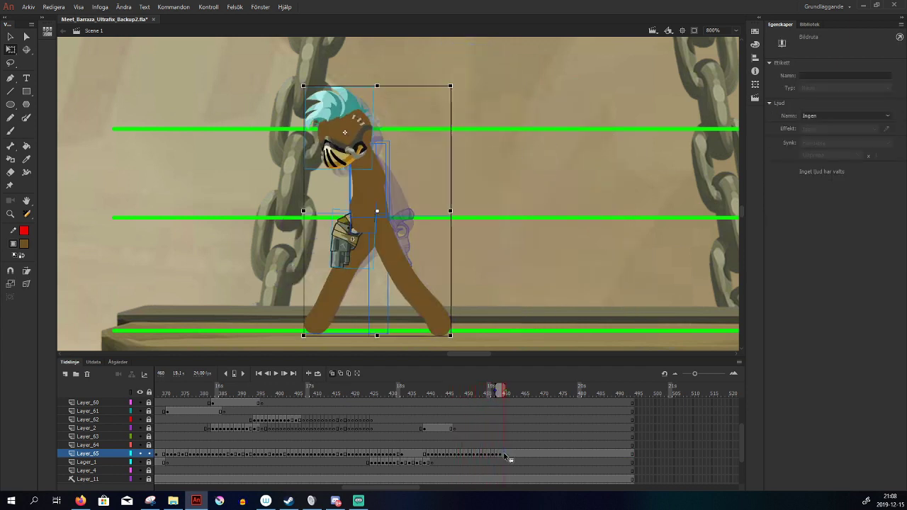
pyautogui.click(505, 294)
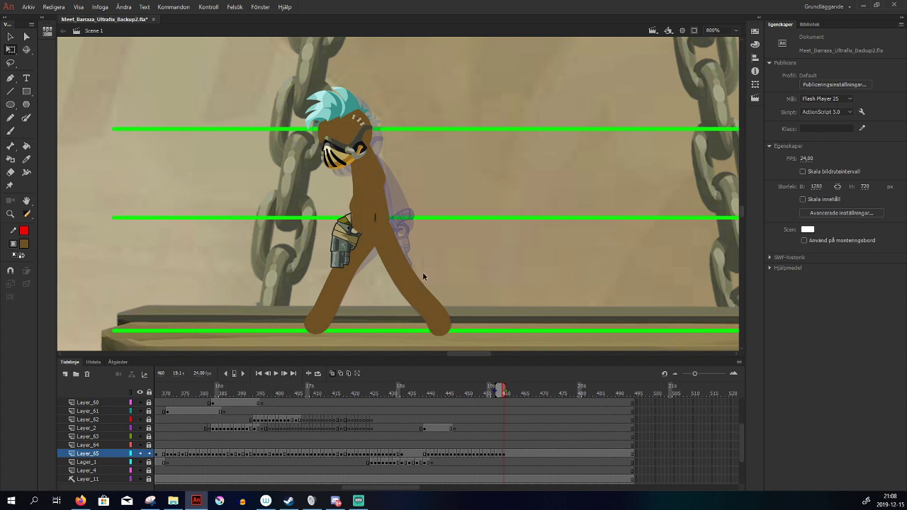
pyautogui.click(387, 266)
pyautogui.press('Delete')
pyautogui.click(367, 181)
pyautogui.press('Delete')
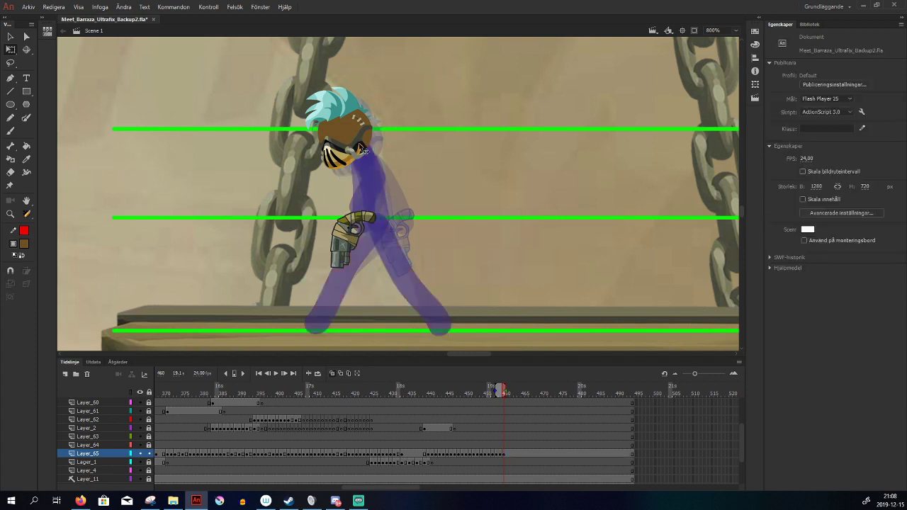
# Move the head slightly up on frame 460 and rotate it a little clockwise
pyautogui.moveTo(360, 146); pyautogui.dragTo(360, 141)
pyautogui.moveTo(379, 83); pyautogui.dragTo(384, 88)
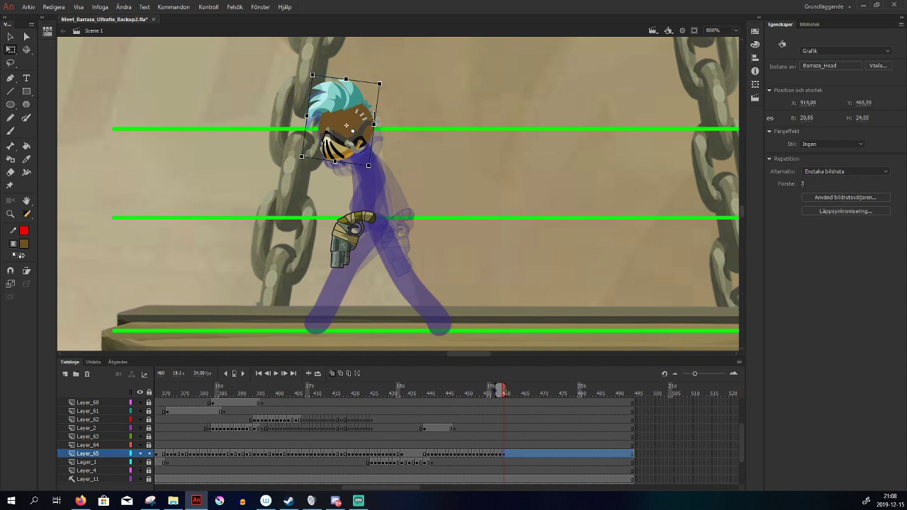
pyautogui.click(419, 207)
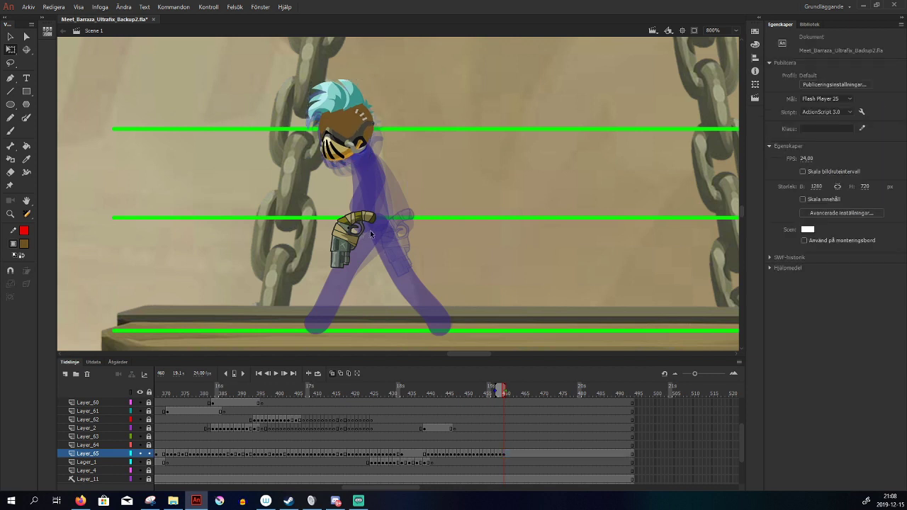
# Rotate the gun clockwise on frame 460 and shift it slightly forward and up
pyautogui.click(352, 230)
pyautogui.moveTo(375, 207); pyautogui.dragTo(379, 216)
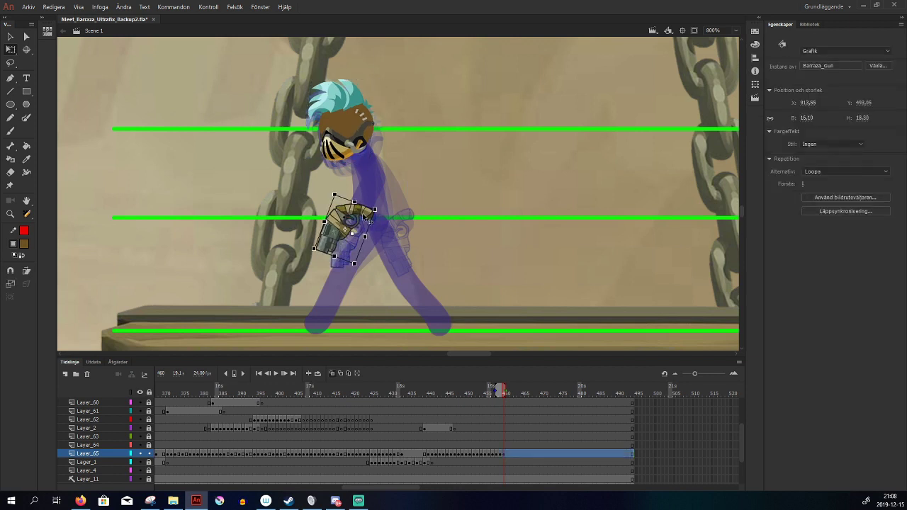
pyautogui.moveTo(339, 241); pyautogui.dragTo(336, 238)
pyautogui.click(415, 260)
# Brush in the torso from the neck to the hip on frame 460 and adjust its lower end slightly
pyautogui.press('b')
pyautogui.press(',')
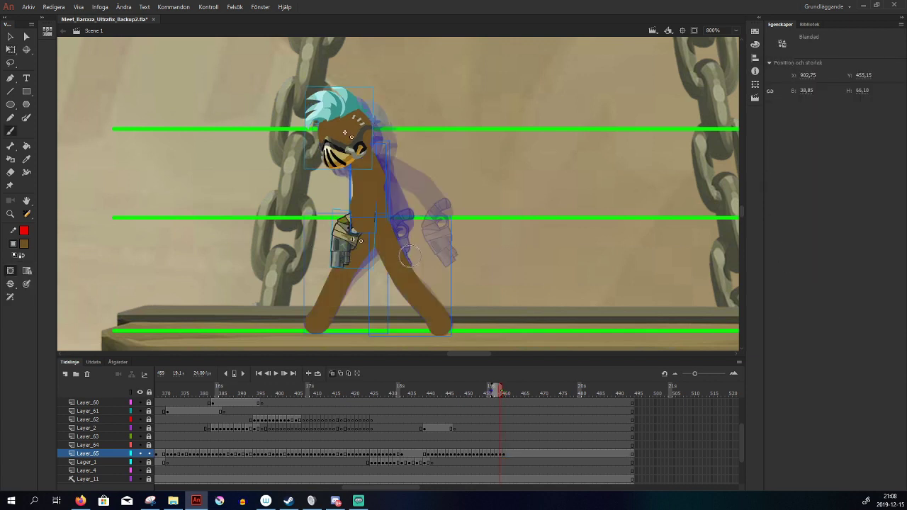
pyautogui.press(',')
pyautogui.press('.')
pyautogui.press('.')
pyautogui.moveTo(358, 164)
pyautogui.mouseDown()
pyautogui.moveTo(365, 185)
pyautogui.moveTo(369, 161)
pyautogui.moveTo(358, 146)
pyautogui.moveTo(374, 216)
pyautogui.mouseUp()
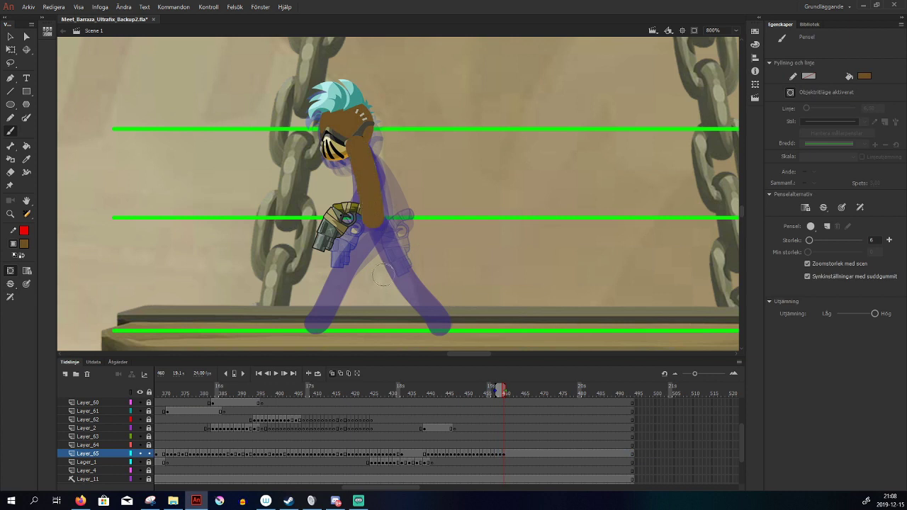
pyautogui.press('v')
pyautogui.click(378, 228)
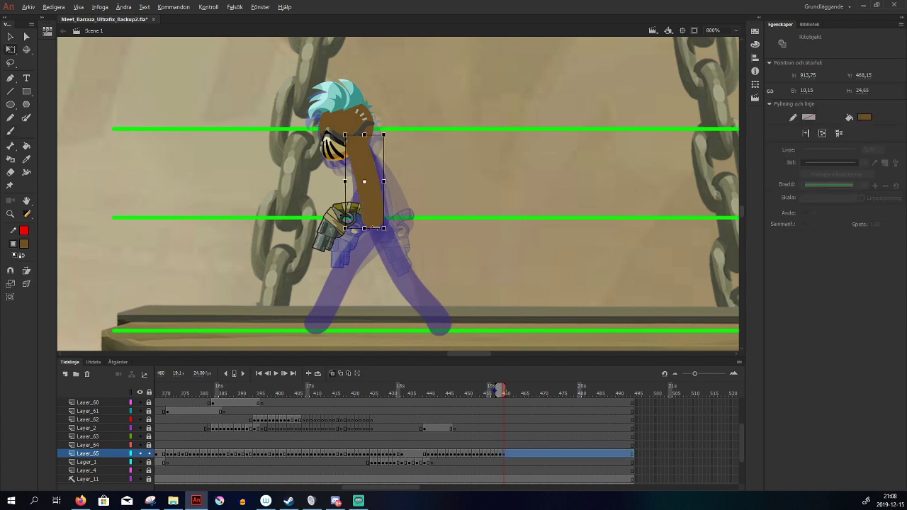
pyautogui.moveTo(373, 227); pyautogui.dragTo(371, 227)
pyautogui.click(394, 278)
pyautogui.press('b')
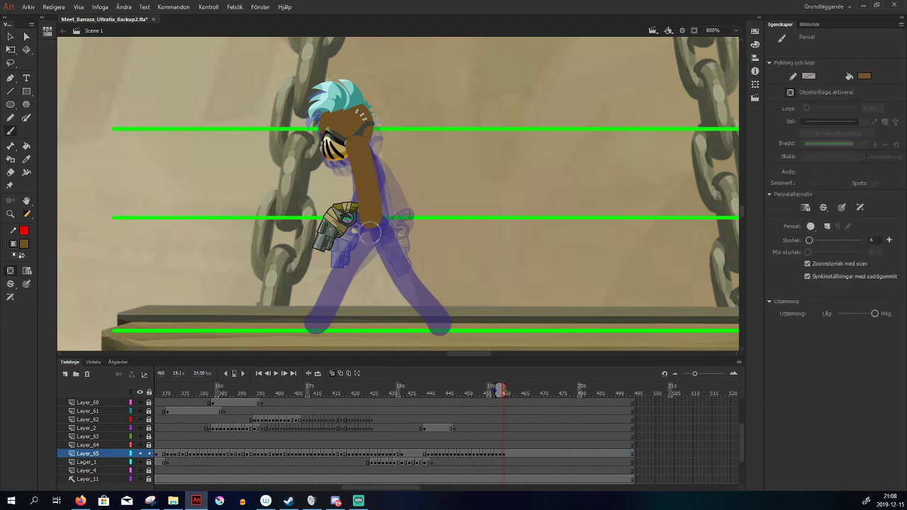
pyautogui.moveTo(370, 219); pyautogui.dragTo(350, 254)
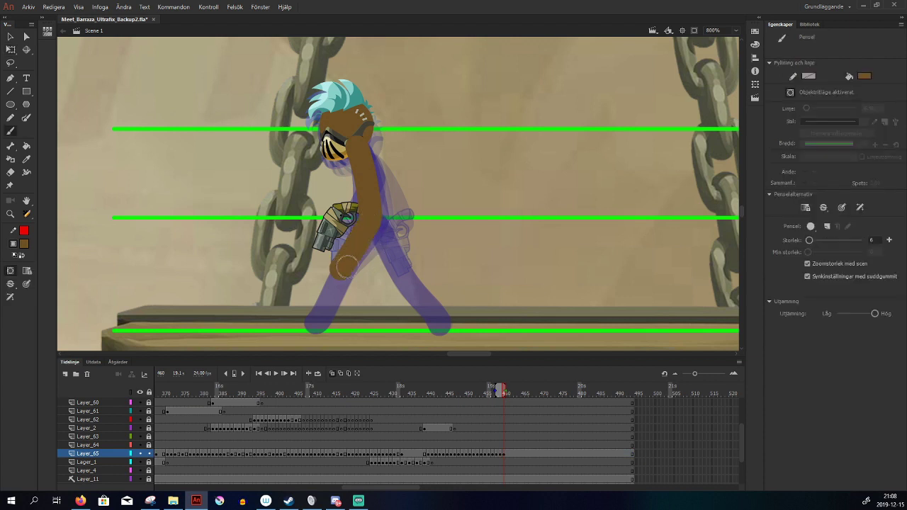
pyautogui.hotkey('ctrl', 'z')
pyautogui.moveTo(369, 221); pyautogui.dragTo(325, 319)
pyautogui.hotkey('ctrl', 'z')
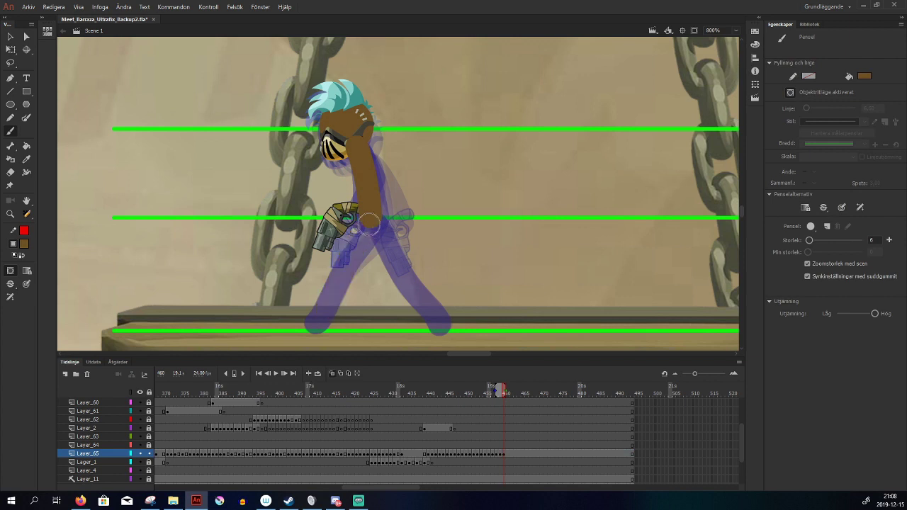
# Brush in the front leg from the hip to the ground line on frame 460 and adjust its foot to match frame 459
pyautogui.moveTo(368, 221)
pyautogui.mouseDown()
pyautogui.moveTo(316, 322)
pyautogui.moveTo(357, 335)
pyautogui.mouseUp()
pyautogui.press('q')
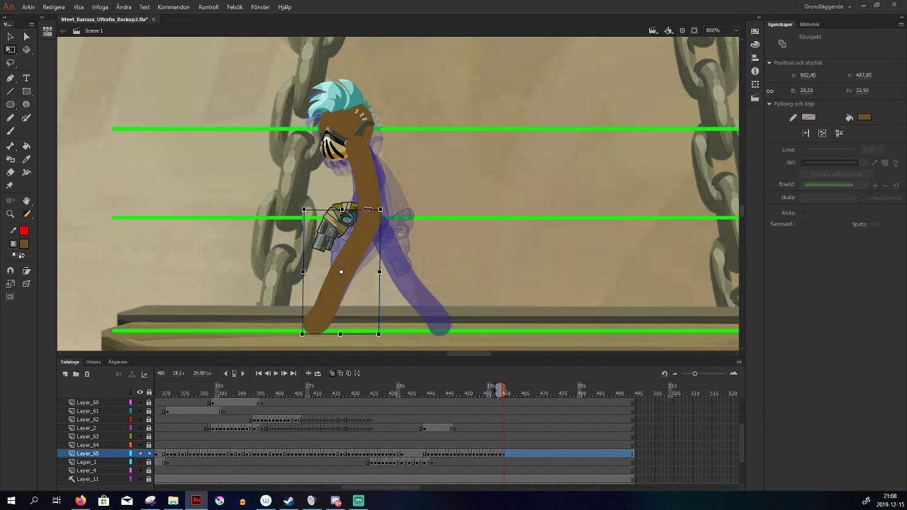
pyautogui.click(421, 320)
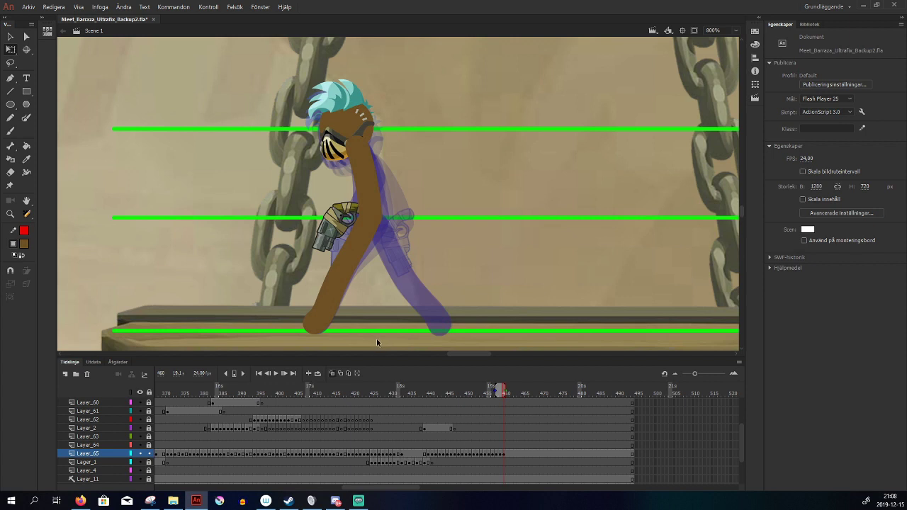
pyautogui.press(',')
pyautogui.press('.')
pyautogui.click(333, 309)
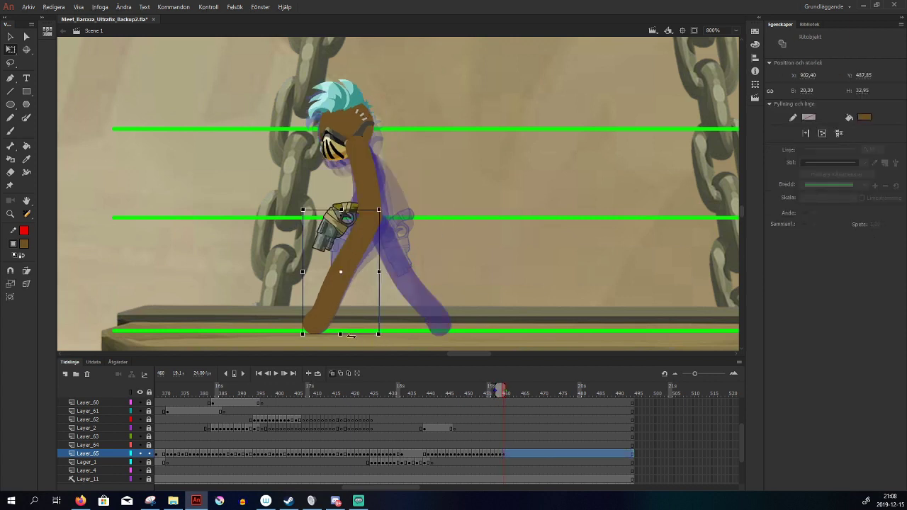
pyautogui.moveTo(350, 336); pyautogui.dragTo(352, 336)
pyautogui.click(426, 334)
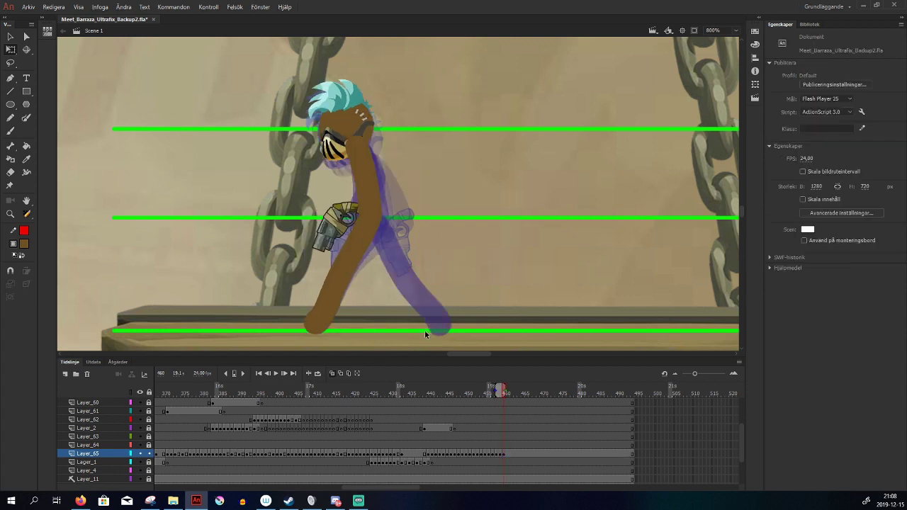
# Brush in the rear leg from the hip back to the ground line on frame 460 and compare it with frame 459
pyautogui.press('b')
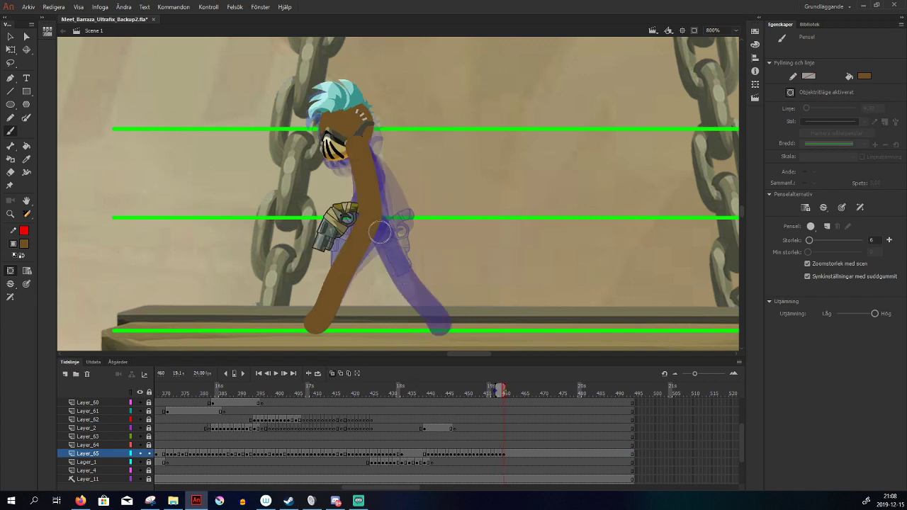
pyautogui.moveTo(371, 224); pyautogui.dragTo(434, 323)
pyautogui.press(',')
pyautogui.press('.')
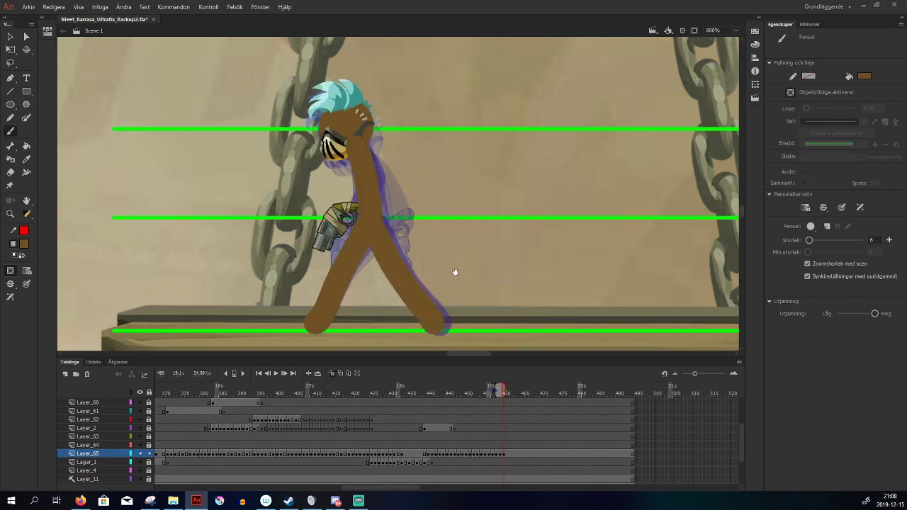
# Flip between frames 458, 459 and 460 to examine how the pose and arms carry over
pyautogui.moveTo(453, 271); pyautogui.dragTo(461, 289)
pyautogui.press(',')
pyautogui.press('.')
pyautogui.press(',')
pyautogui.press(',')
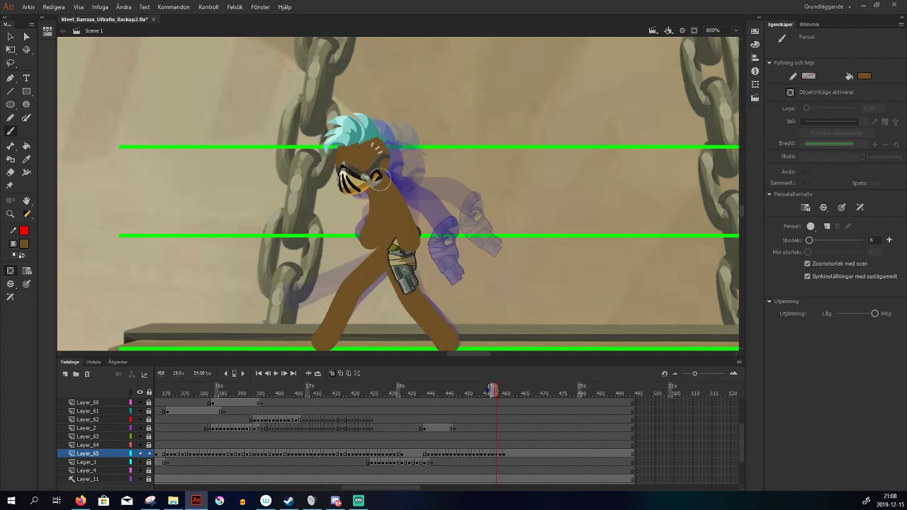
pyautogui.press('.')
pyautogui.press(',')
pyautogui.press('.')
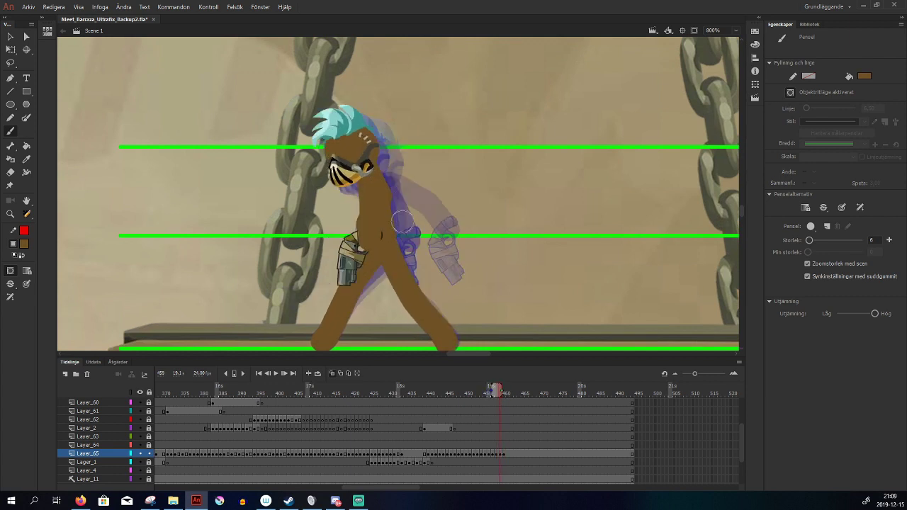
pyautogui.press('v')
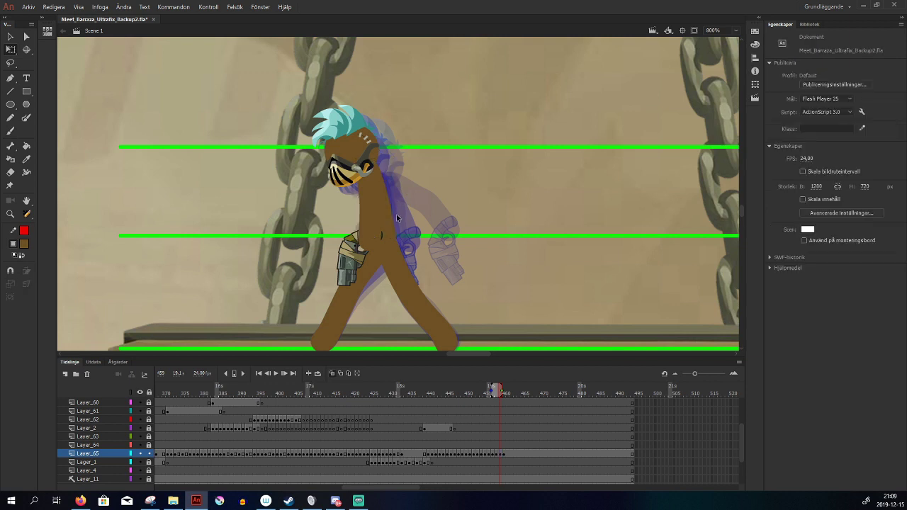
pyautogui.press('b')
pyautogui.press(',')
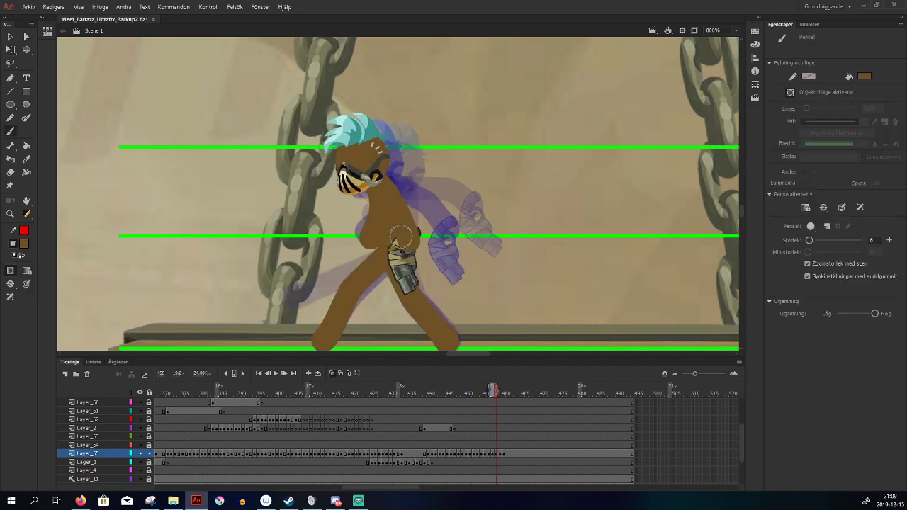
pyautogui.press('.')
# Replace the free arm on frame 458 with a newly brushed one bent forward at the waist, and check it against frame 457
pyautogui.press('q')
pyautogui.click(363, 226)
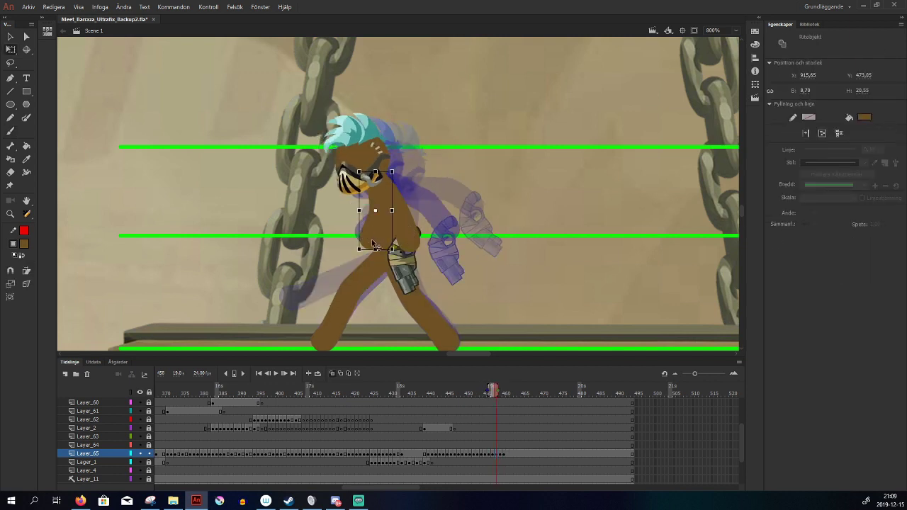
pyautogui.press('Delete')
pyautogui.press('b')
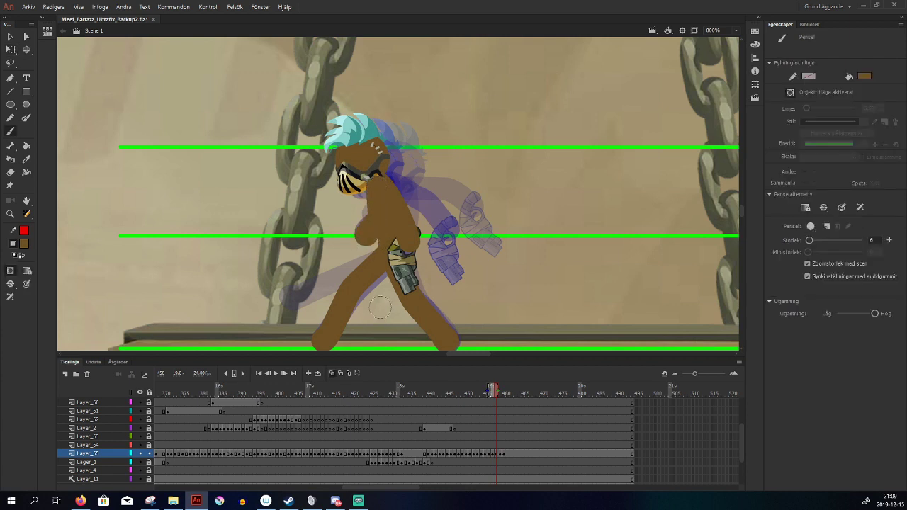
pyautogui.press(',')
pyautogui.press('.')
# Brush in the free arm bent forward at the chest on frame 459 and scrub the motion up to frame 460
pyautogui.press('.')
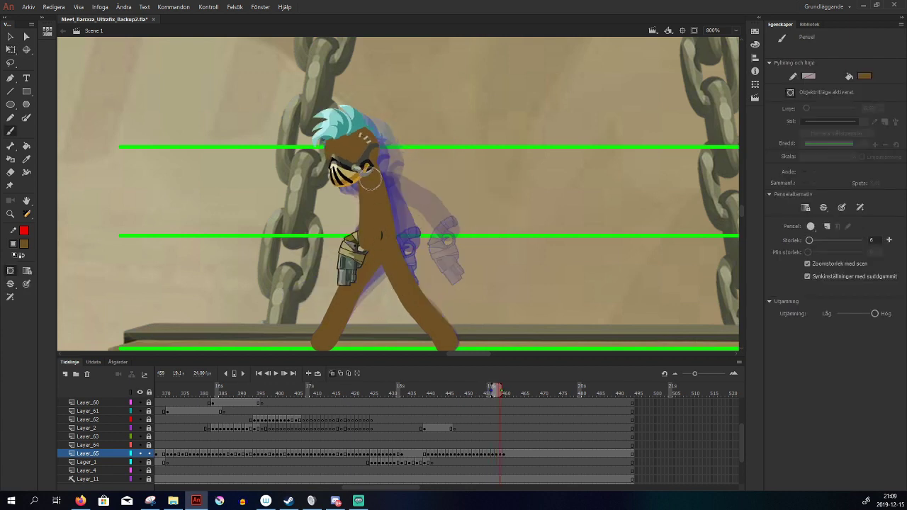
pyautogui.moveTo(372, 204); pyautogui.dragTo(362, 227)
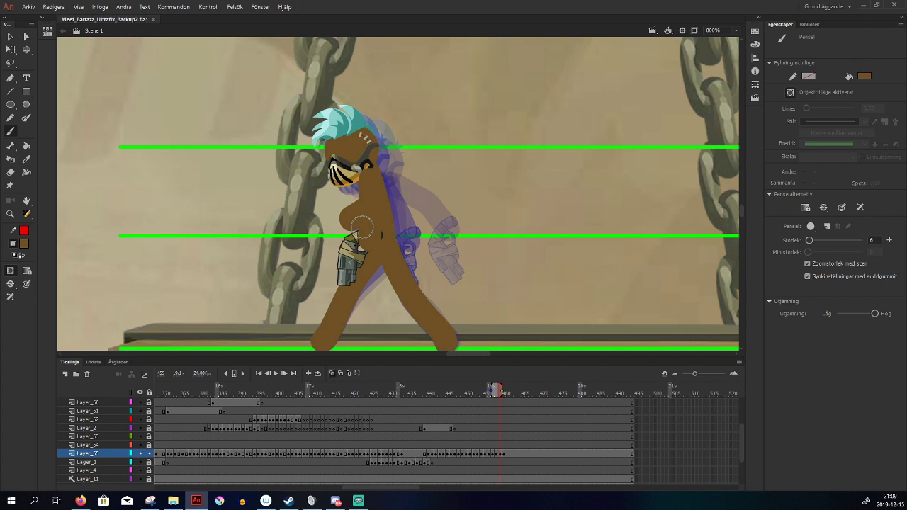
pyautogui.moveTo(477, 392); pyautogui.dragTo(504, 401)
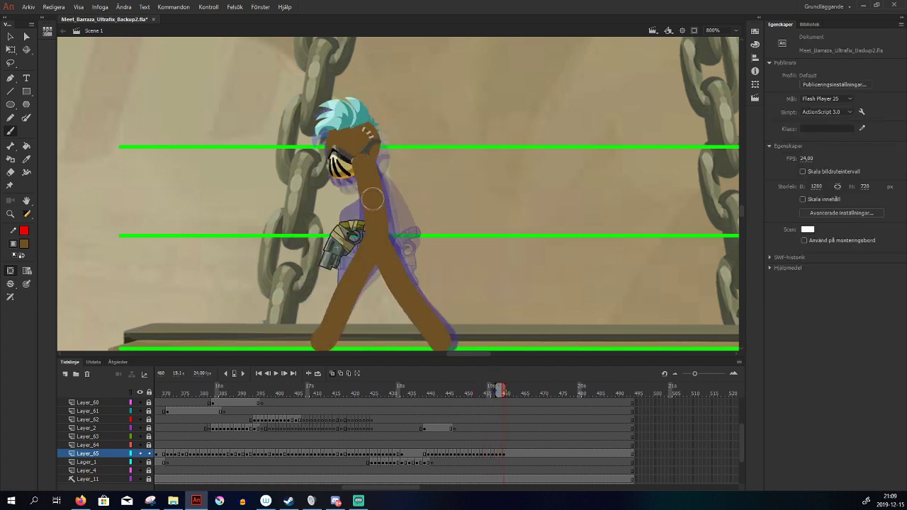
# Brush in the gun arm from the shoulder down to the grip on frame 460 and compare it with the preceding frames
pyautogui.moveTo(364, 225); pyautogui.dragTo(363, 232)
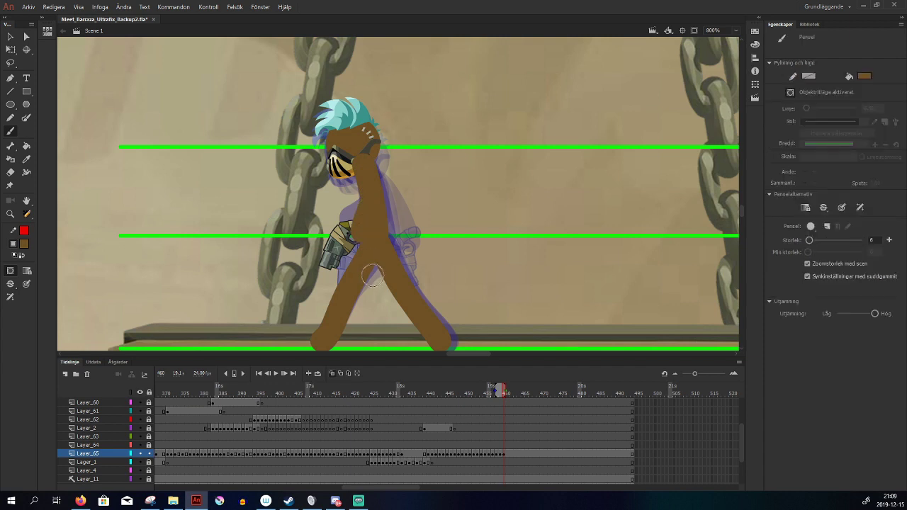
pyautogui.press(',')
pyautogui.press(',')
pyautogui.press('.')
pyautogui.press('.')
# Brush in the free arm reaching forward below the mask on frame 460 and compare it with frame 459
pyautogui.moveTo(362, 171)
pyautogui.mouseDown()
pyautogui.moveTo(343, 187)
pyautogui.moveTo(325, 179)
pyautogui.mouseUp()
pyautogui.press(',')
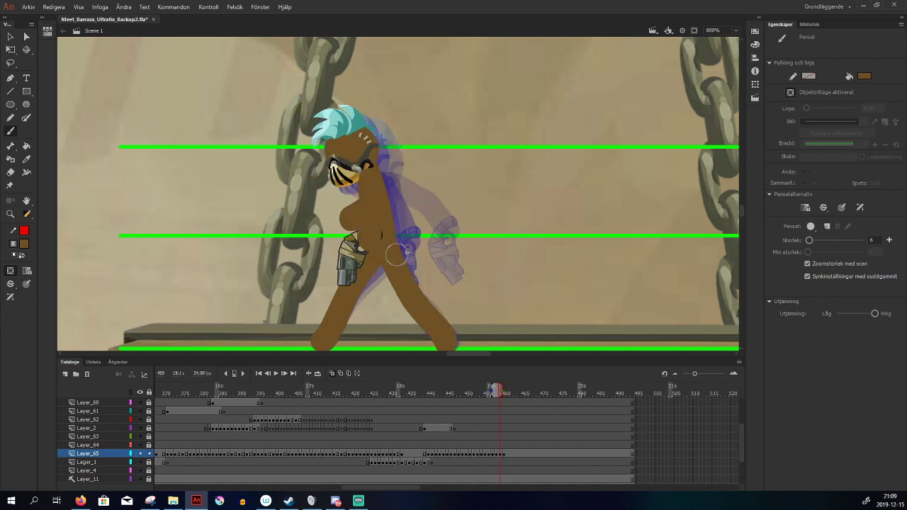
pyautogui.press('.')
# Bring the head in front of the arms on frame 460 and nudge it slightly backward, away from the facing direction
pyautogui.press('v')
pyautogui.click(375, 174)
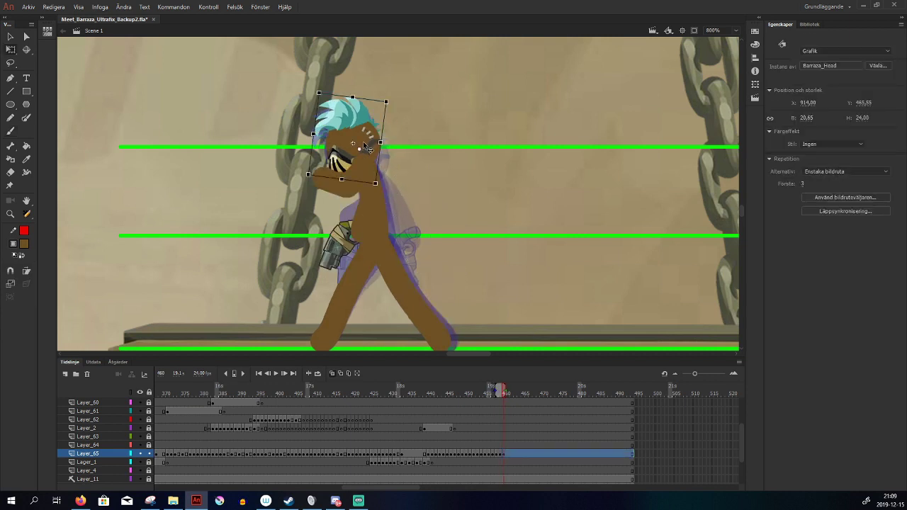
pyautogui.hotkey('ctrl', 'shift', 'Up')
pyautogui.press('Right')
pyautogui.press('Right')
pyautogui.press('Right')
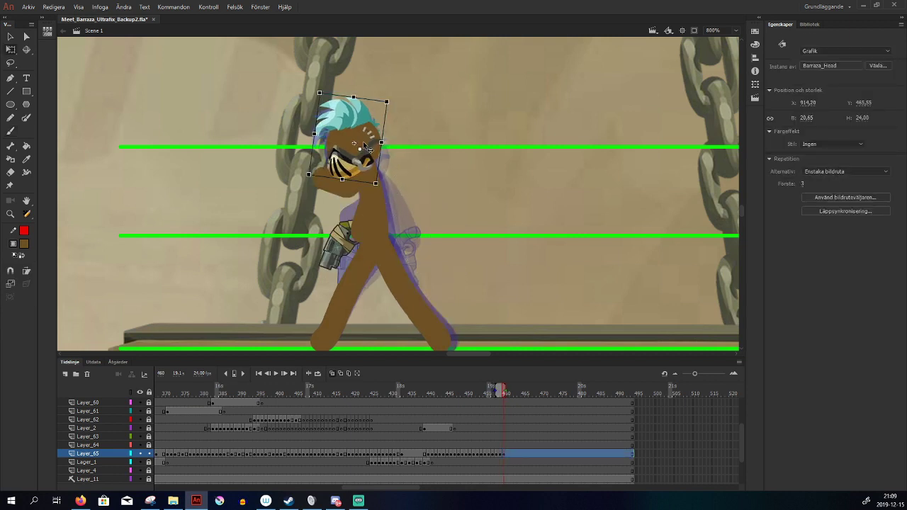
# Step back and forth through the frames leading up to 460 to examine the head's position and tilt during the walk
pyautogui.press(',')
pyautogui.press(',')
pyautogui.press(',')
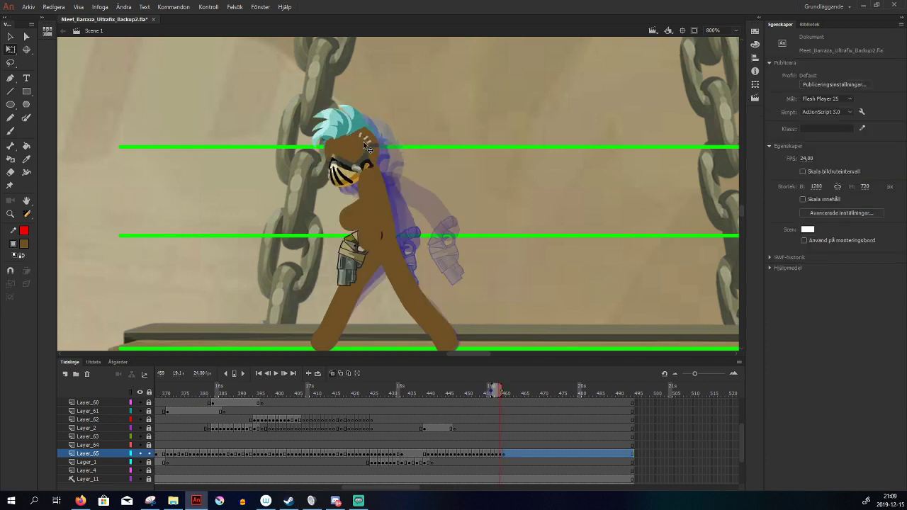
pyautogui.press('.')
pyautogui.press(',')
pyautogui.press('.')
pyautogui.click(387, 171)
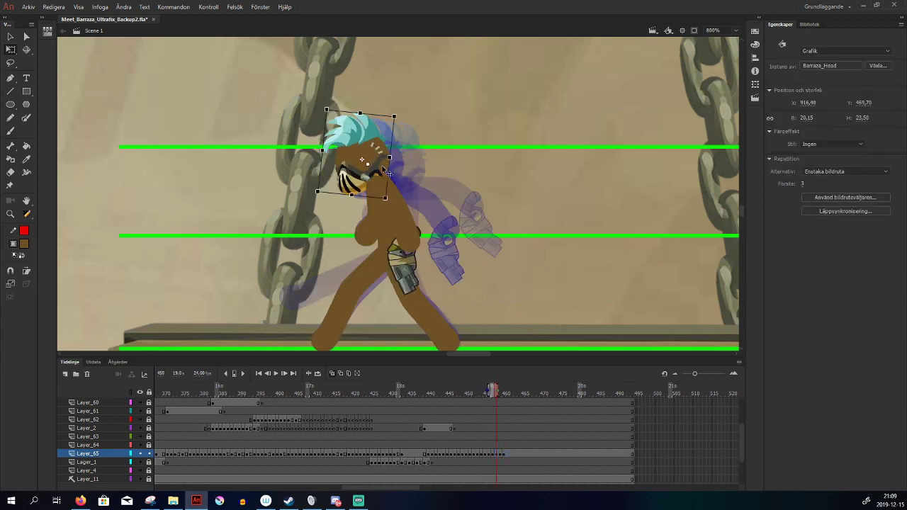
pyautogui.click(534, 259)
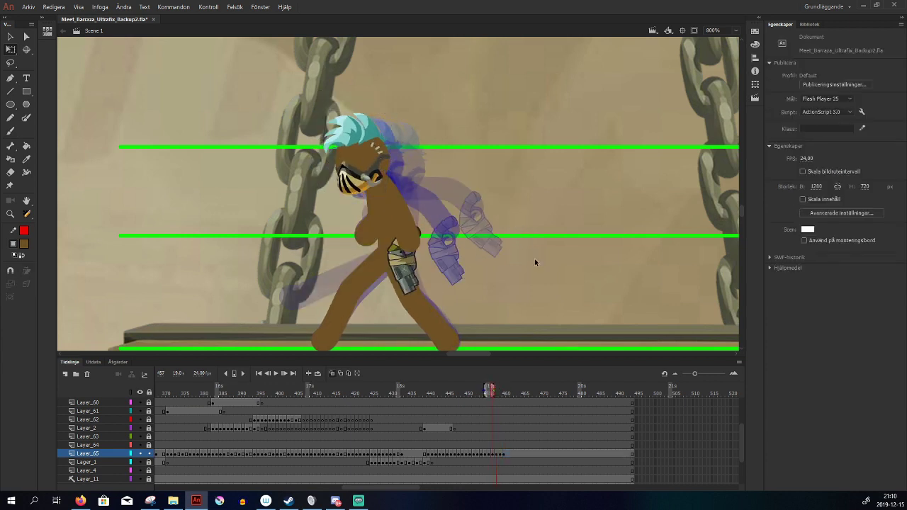
pyautogui.press(',')
pyautogui.press(',')
pyautogui.press(',')
pyautogui.press('.')
pyautogui.press('.')
pyautogui.press('.')
pyautogui.press('.')
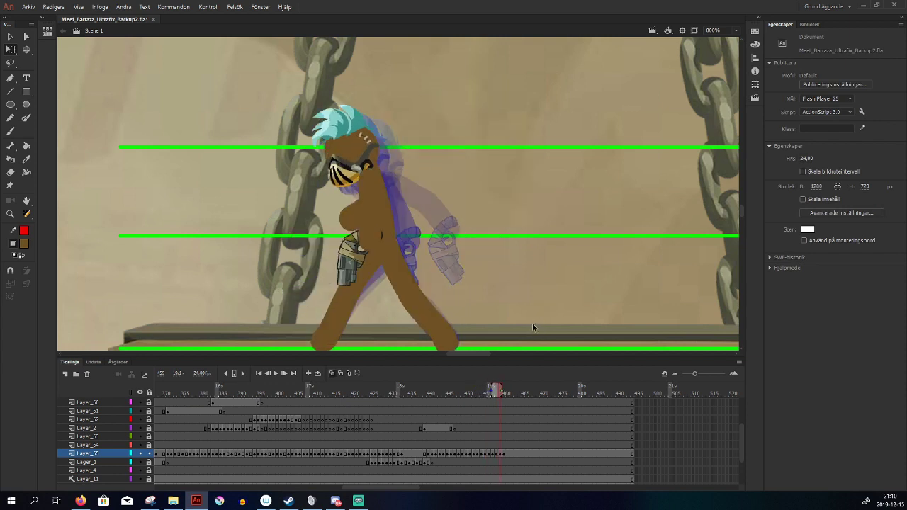
# Rotate the head slightly clockwise on frame 459 and compare its tilt with the neighbouring frames
pyautogui.click(362, 148)
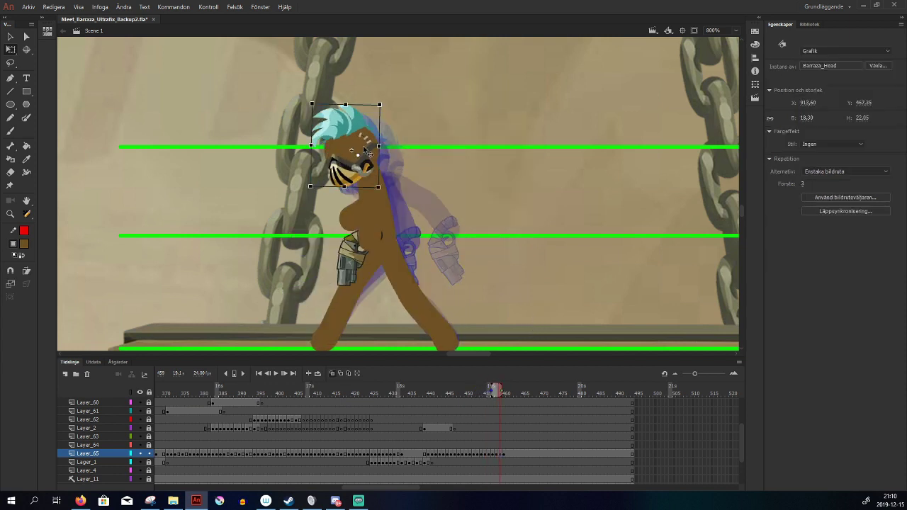
pyautogui.moveTo(387, 106); pyautogui.dragTo(394, 108)
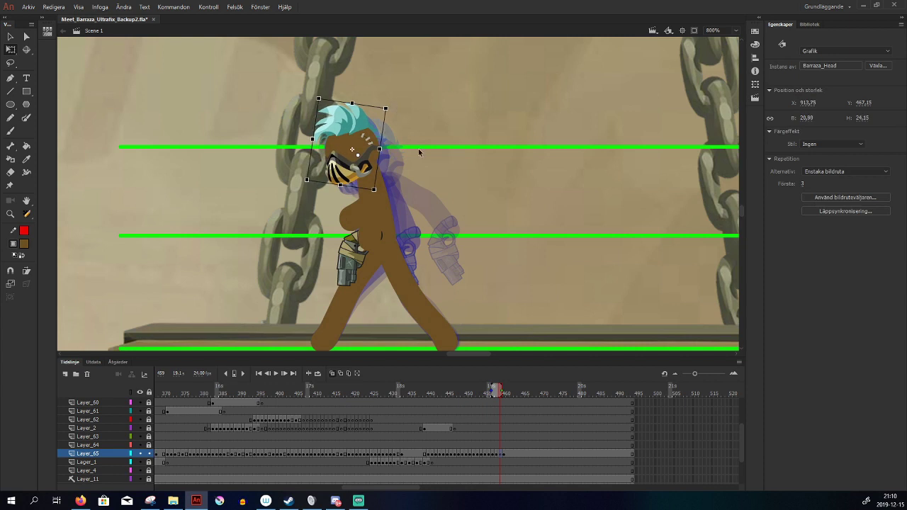
pyautogui.click(447, 246)
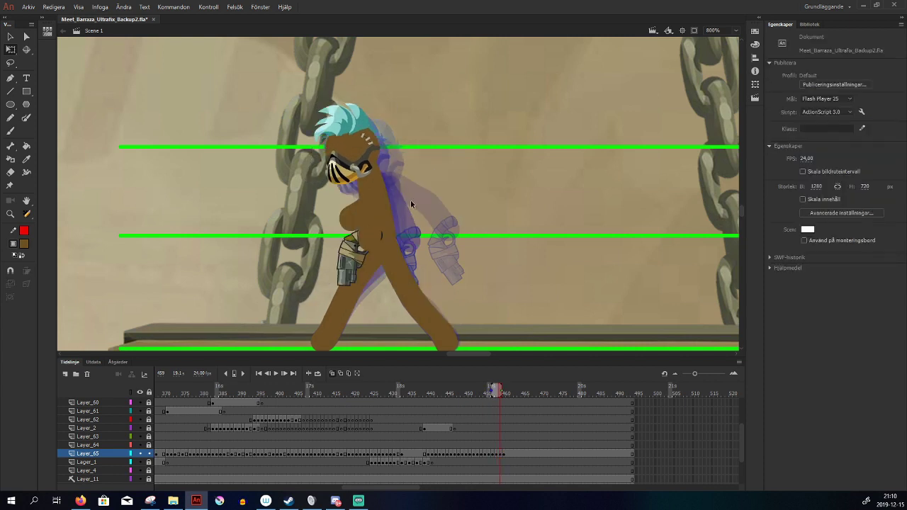
pyautogui.press(',')
pyautogui.press(',')
pyautogui.press('.')
pyautogui.press('.')
pyautogui.click(376, 151)
pyautogui.press('.')
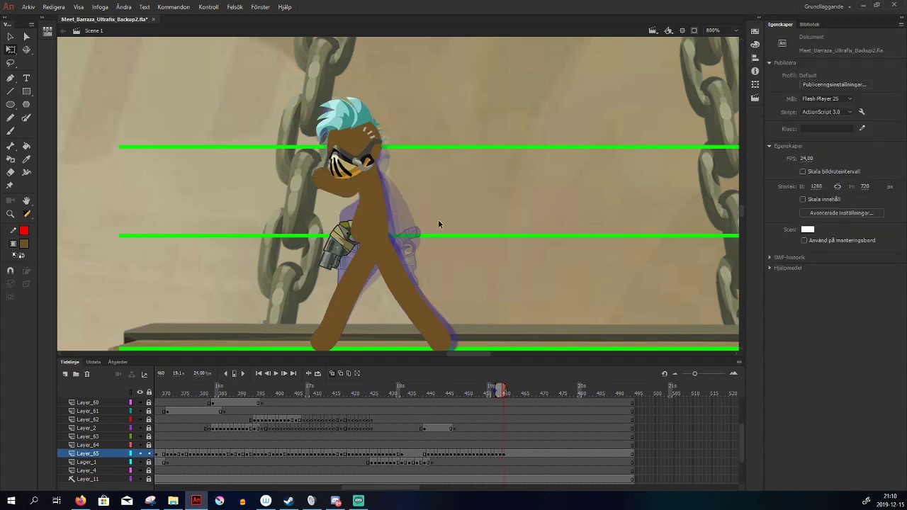
# Rotate the head further clockwise on frame 460 and compare it with frame 459
pyautogui.click(379, 155)
pyautogui.moveTo(396, 108); pyautogui.dragTo(403, 115)
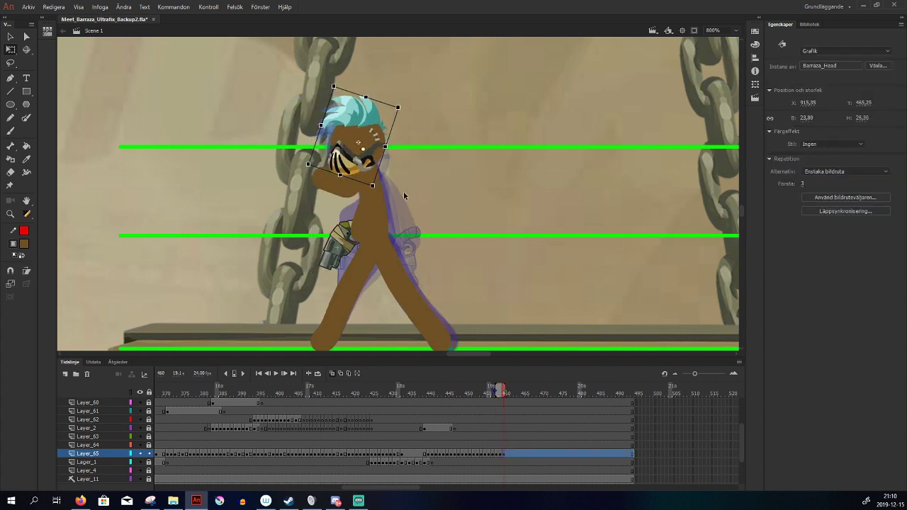
pyautogui.click(410, 258)
pyautogui.press(',')
pyautogui.press('.')
pyautogui.press(',')
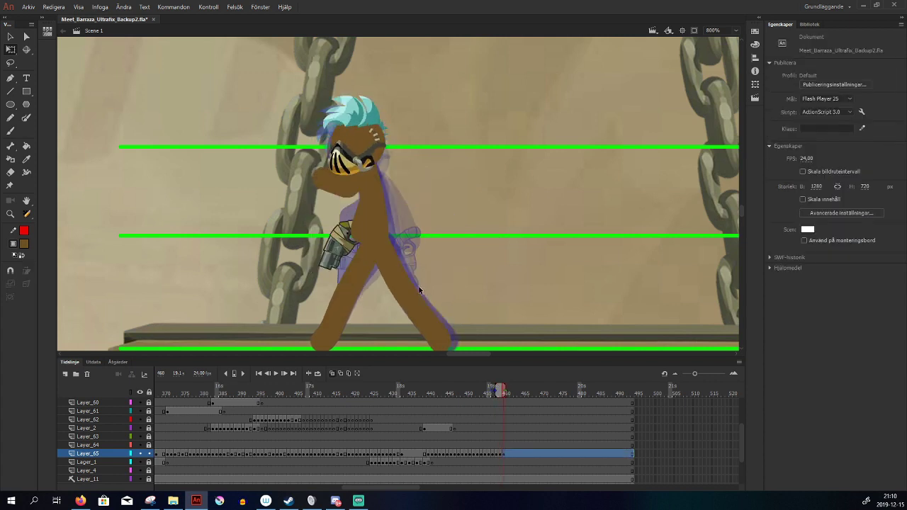
pyautogui.press('.')
# Bring the gun arm to the front on frame 460, restack the head above it, and flip through the preceding frames
pyautogui.click(354, 247)
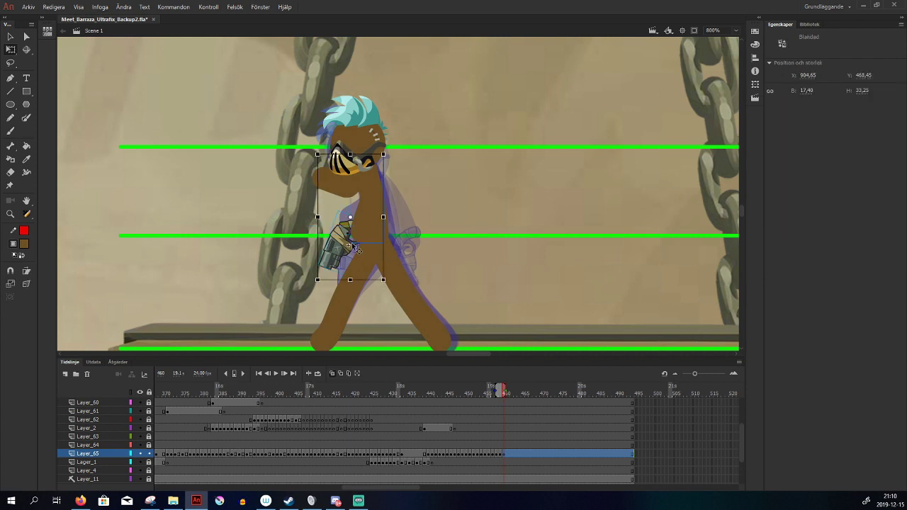
pyautogui.hotkey('ctrl', 'shift', 'Up')
pyautogui.click(514, 289)
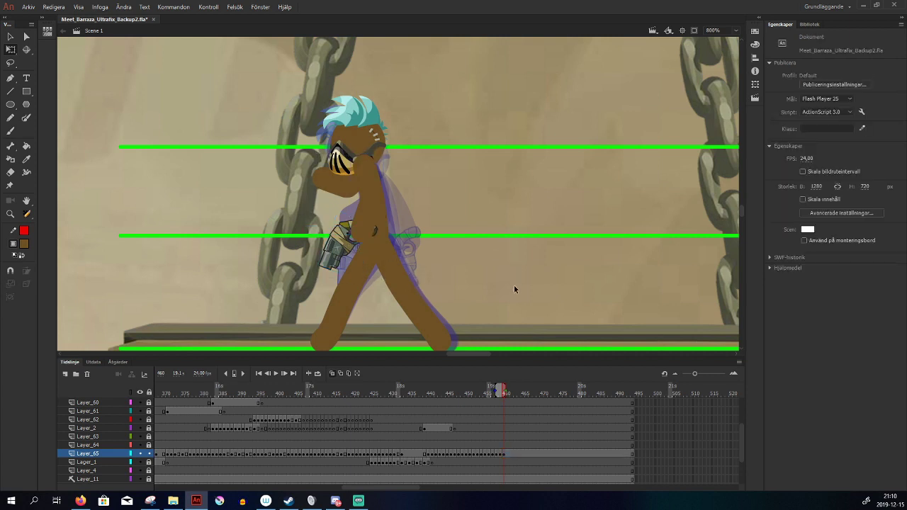
pyautogui.click(382, 145)
pyautogui.hotkey('ctrl', 'shift', 'Up')
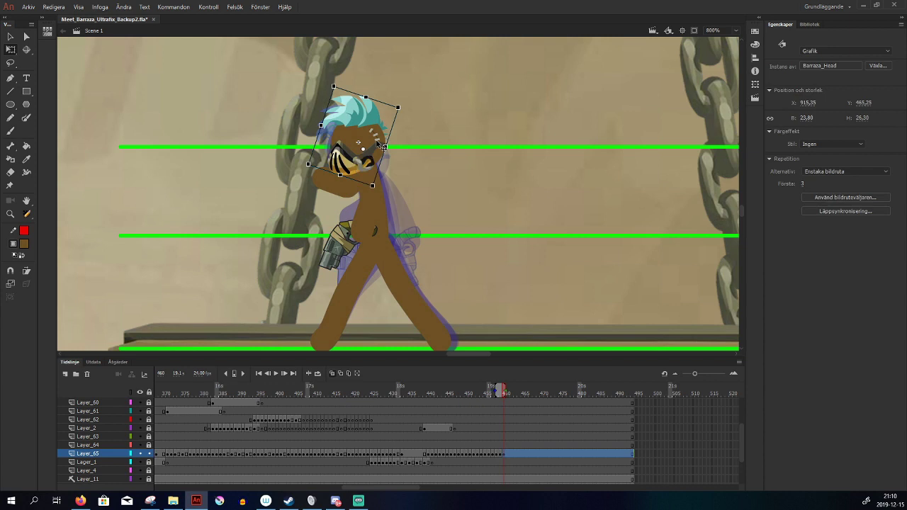
pyautogui.press(',')
pyautogui.press(',')
pyautogui.press('.')
pyautogui.press('.')
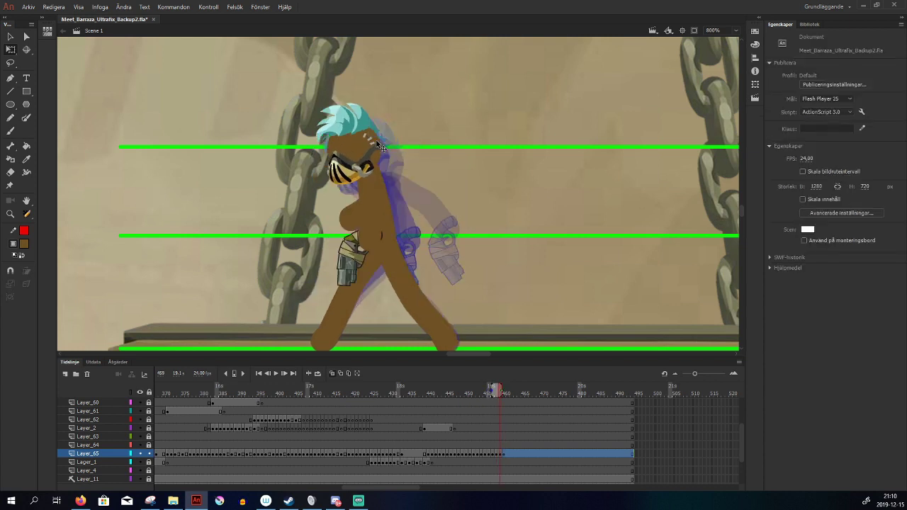
pyautogui.press(',')
pyautogui.press('.')
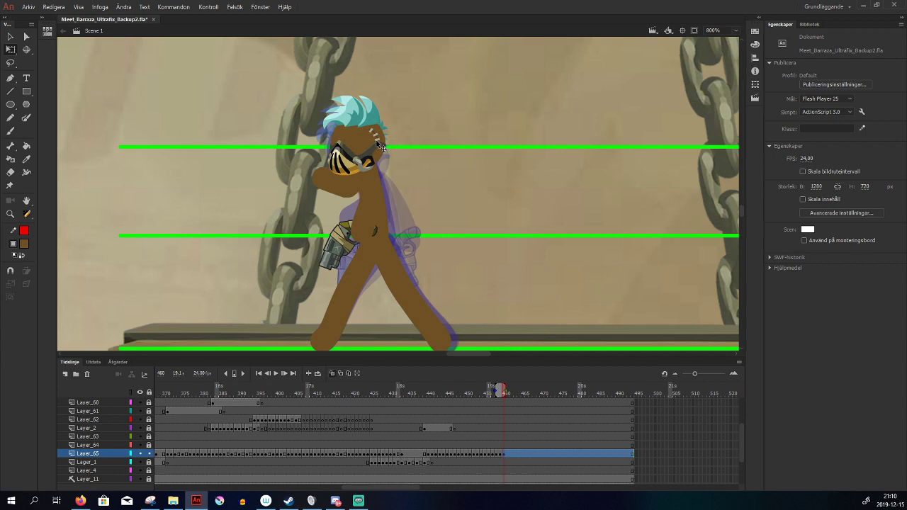
# Add a keyframe at frame 461 on Layer_65 and delete its legs, torso and both arms, keeping the head and gun
pyautogui.moveTo(439, 393); pyautogui.dragTo(508, 451)
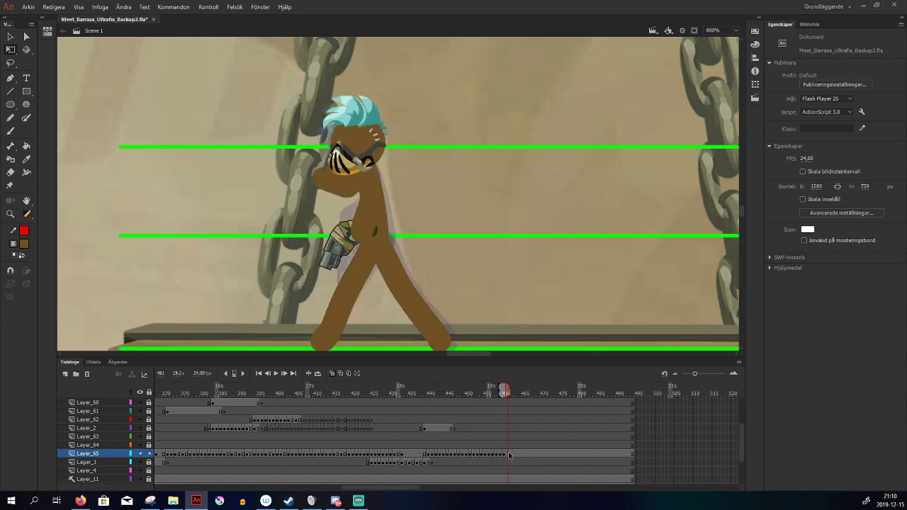
pyautogui.click(507, 454)
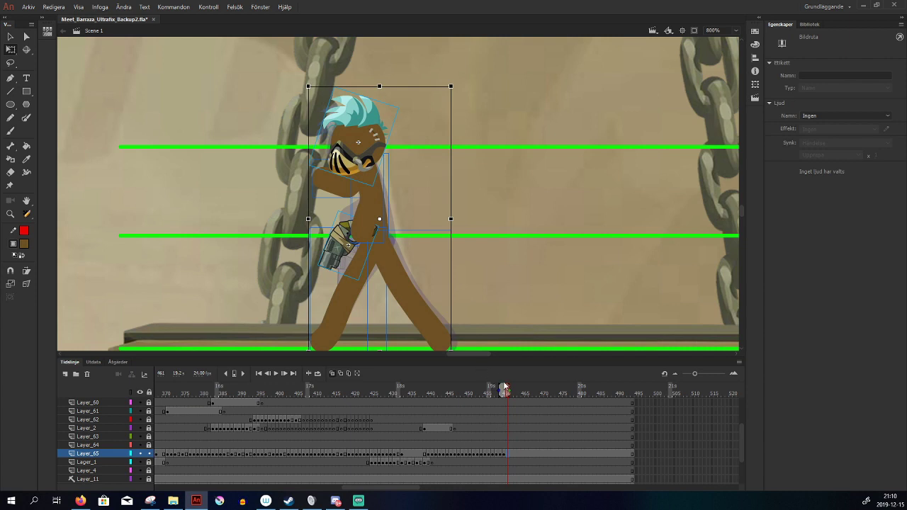
pyautogui.moveTo(509, 229); pyautogui.dragTo(524, 259)
pyautogui.moveTo(449, 294); pyautogui.dragTo(328, 314)
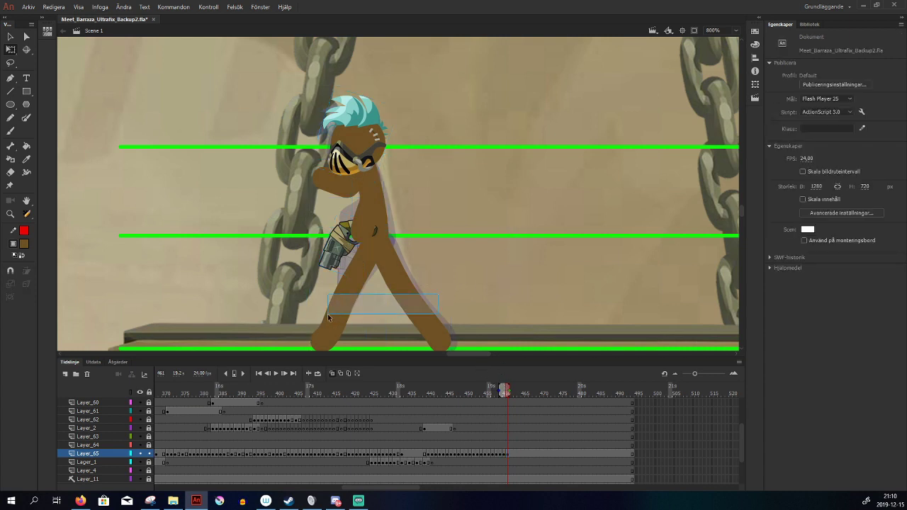
pyautogui.press('Delete')
pyautogui.click(373, 201)
pyautogui.press('Delete')
pyautogui.click(373, 194)
pyautogui.press('Delete')
pyautogui.click(350, 185)
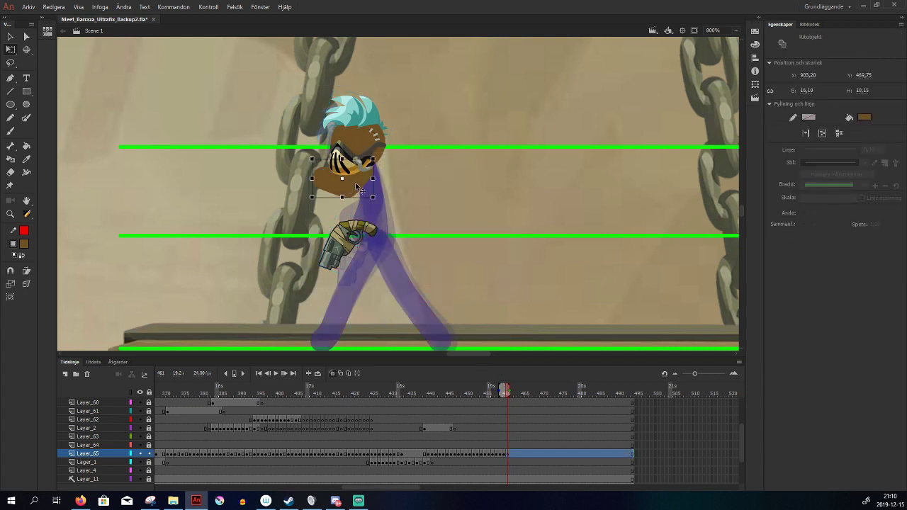
pyautogui.press('Delete')
# Shift the head backward and tilt it clockwise on frame 461, then brush in the torso from neck to hips
pyautogui.click(373, 152)
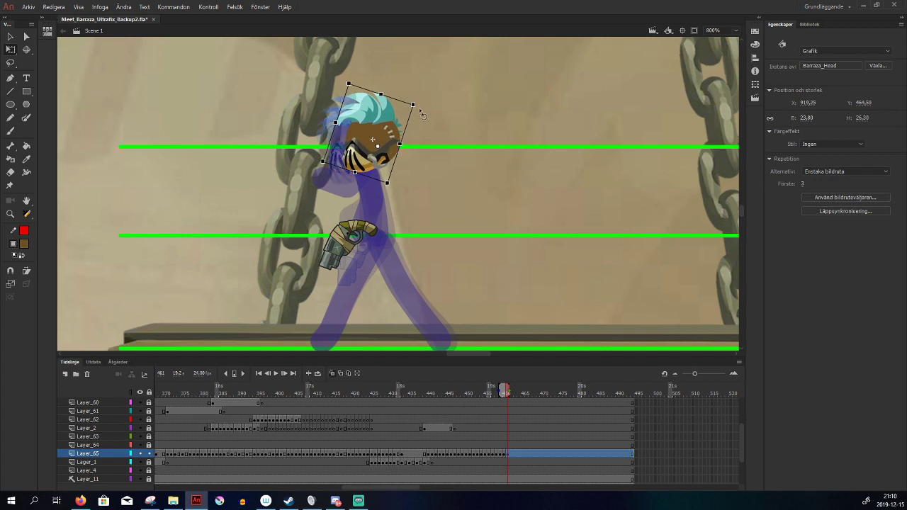
pyautogui.moveTo(395, 142); pyautogui.dragTo(397, 143)
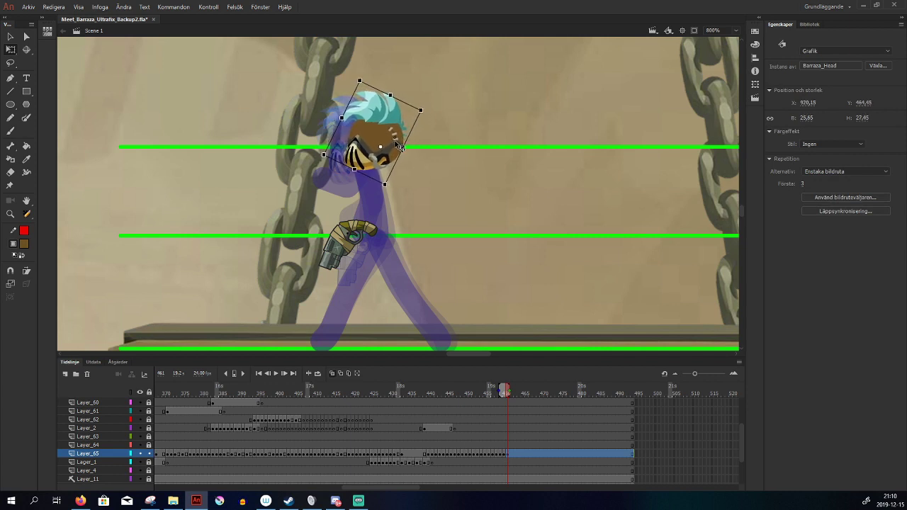
pyautogui.moveTo(421, 229); pyautogui.dragTo(423, 250)
pyautogui.press('b')
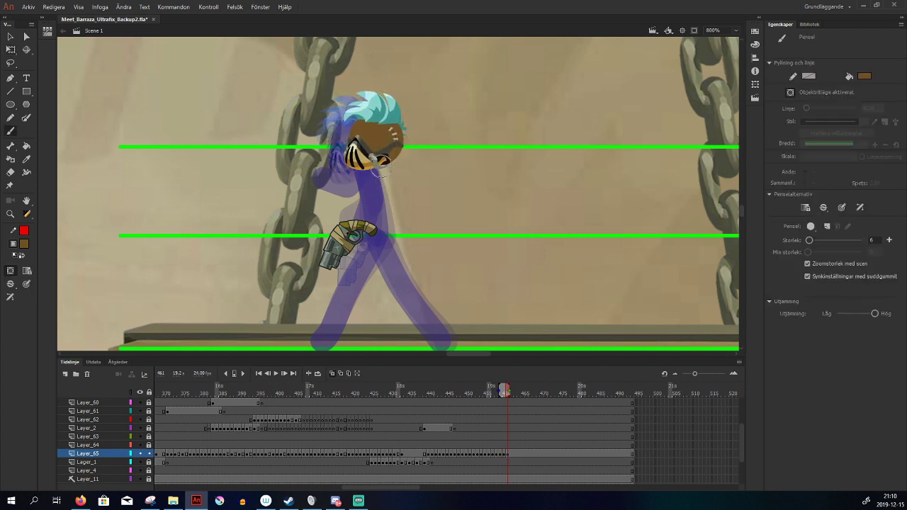
pyautogui.moveTo(382, 157)
pyautogui.mouseDown()
pyautogui.moveTo(377, 234)
pyautogui.moveTo(392, 284)
pyautogui.moveTo(409, 316)
pyautogui.moveTo(438, 337)
pyautogui.mouseUp()
# Copy the legs from frame 460 in place onto frame 461 and slightly adjust them to fit the new torso
pyautogui.press('q')
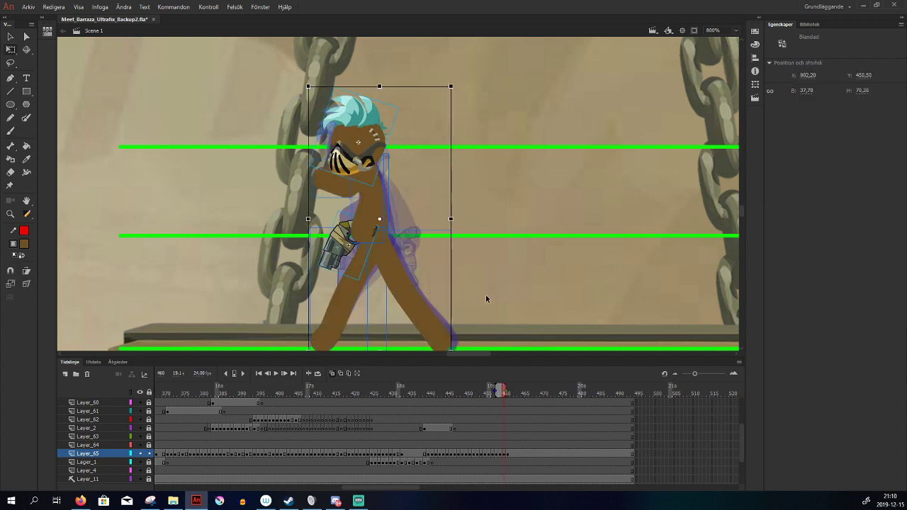
pyautogui.click(319, 319)
pyautogui.press('.')
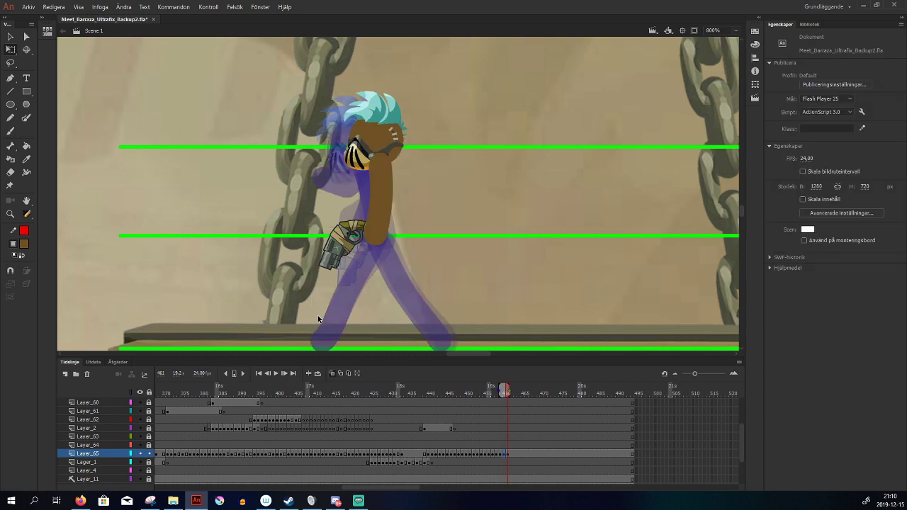
pyautogui.hotkey('ctrl', 'shift', 'v')
pyautogui.moveTo(410, 228); pyautogui.dragTo(409, 227)
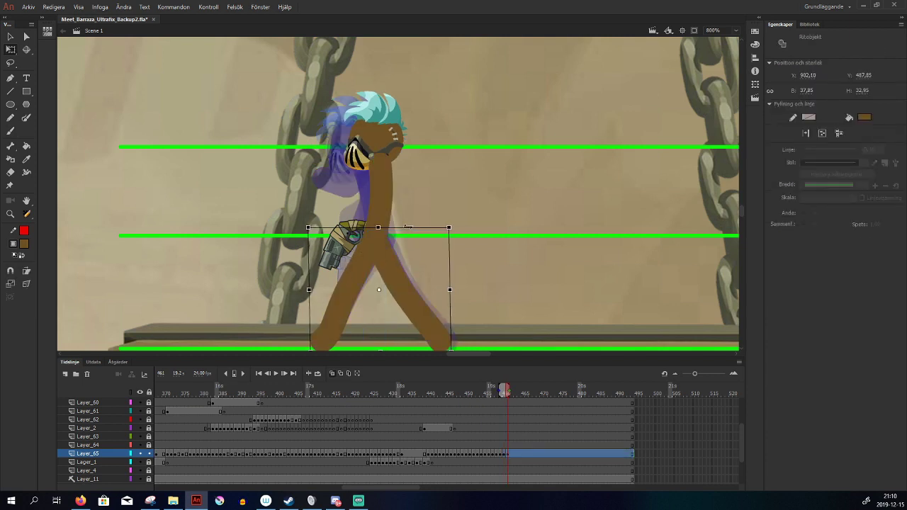
pyautogui.click(486, 330)
pyautogui.press(',')
pyautogui.press('.')
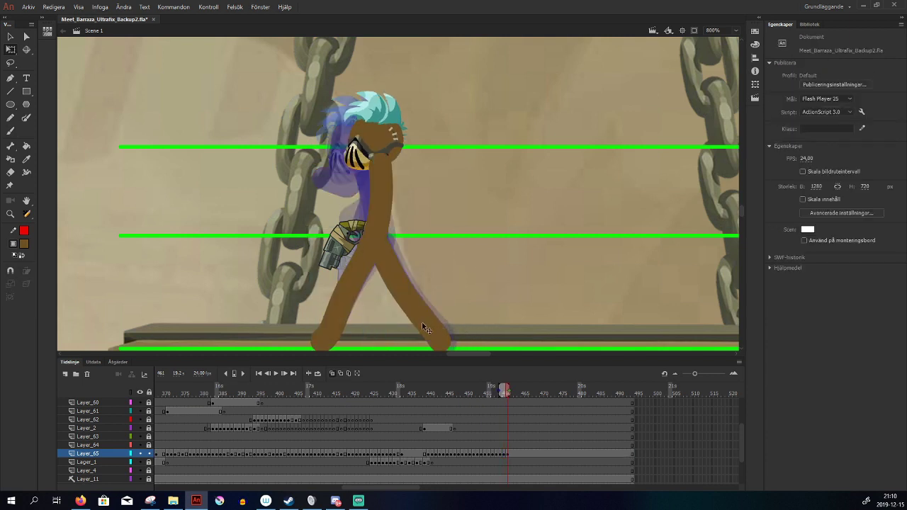
pyautogui.click(425, 323)
pyautogui.scroll(-1, 434, 337)
pyautogui.moveTo(434, 332); pyautogui.dragTo(431, 332)
pyautogui.click(515, 346)
# Rotate the gun clockwise on frame 461 so its barrel lifts forward, and nudge it toward the body
pyautogui.moveTo(471, 278); pyautogui.dragTo(479, 307)
pyautogui.click(358, 244)
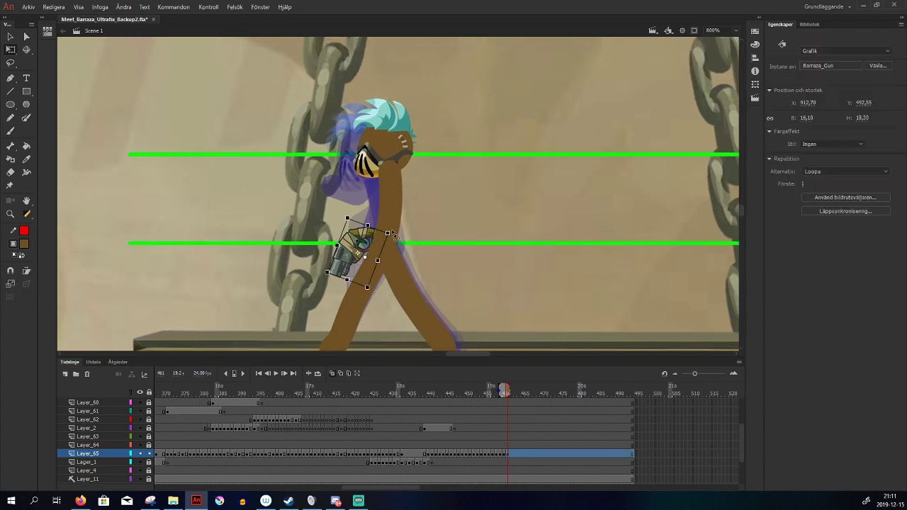
pyautogui.moveTo(395, 235); pyautogui.dragTo(364, 230)
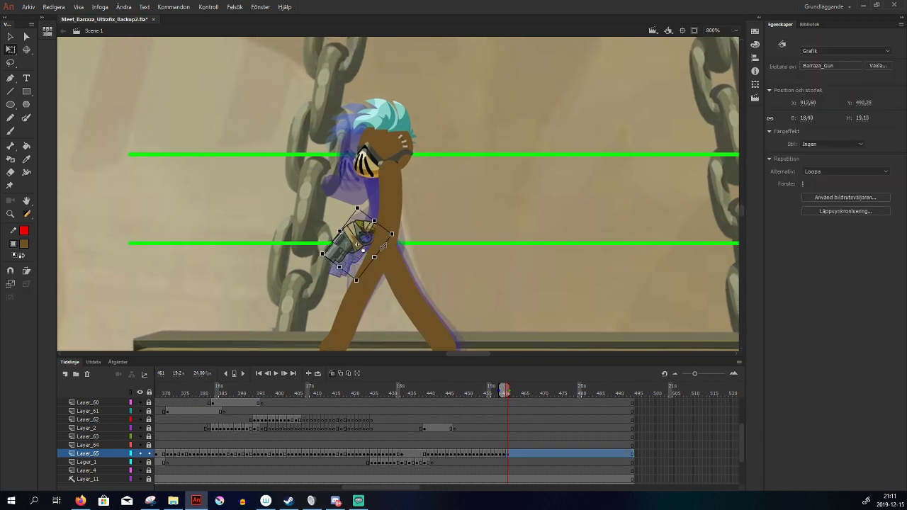
pyautogui.hotkey('ctrl', 'Up')
pyautogui.press('Right')
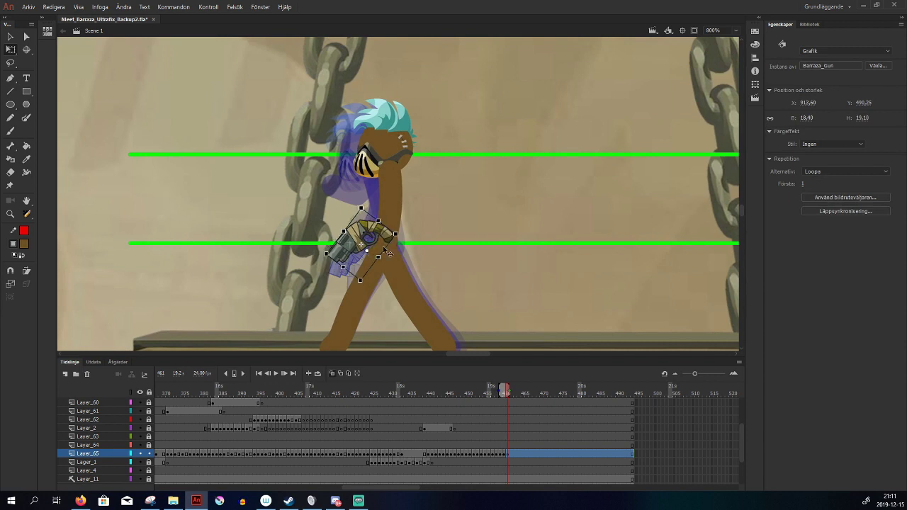
# Brush in the gun arm on frame 461, bent backward at the elbow from the shoulder down to the grip
pyautogui.press('b')
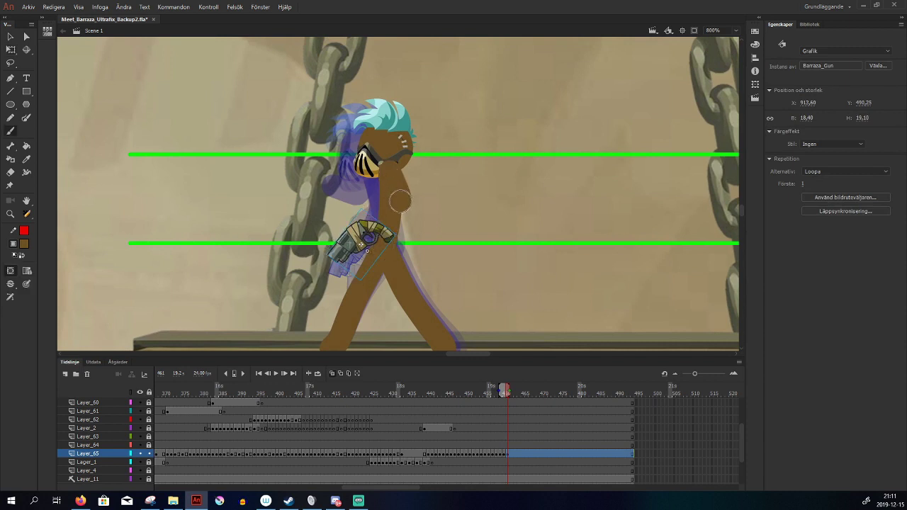
pyautogui.moveTo(383, 224); pyautogui.dragTo(382, 229)
pyautogui.hotkey('ctrl', 'z')
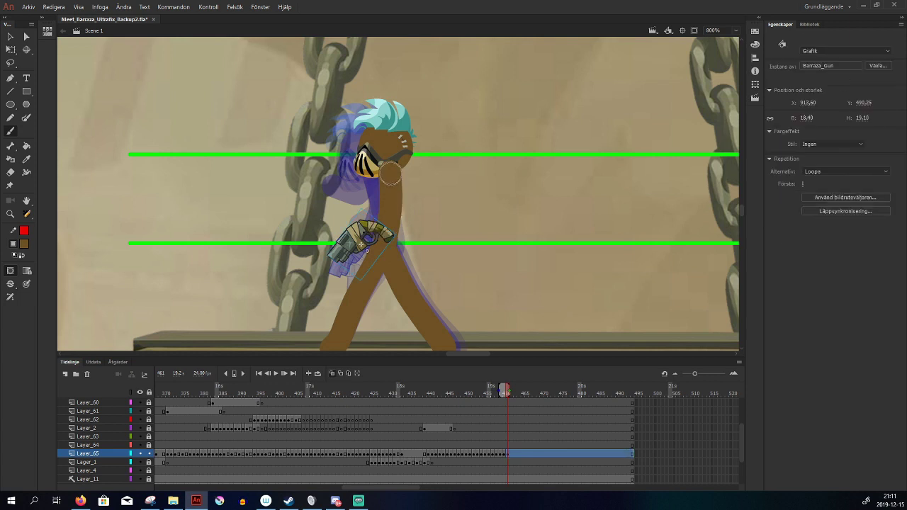
pyautogui.moveTo(389, 173)
pyautogui.mouseDown()
pyautogui.moveTo(399, 204)
pyautogui.moveTo(378, 231)
pyautogui.mouseUp()
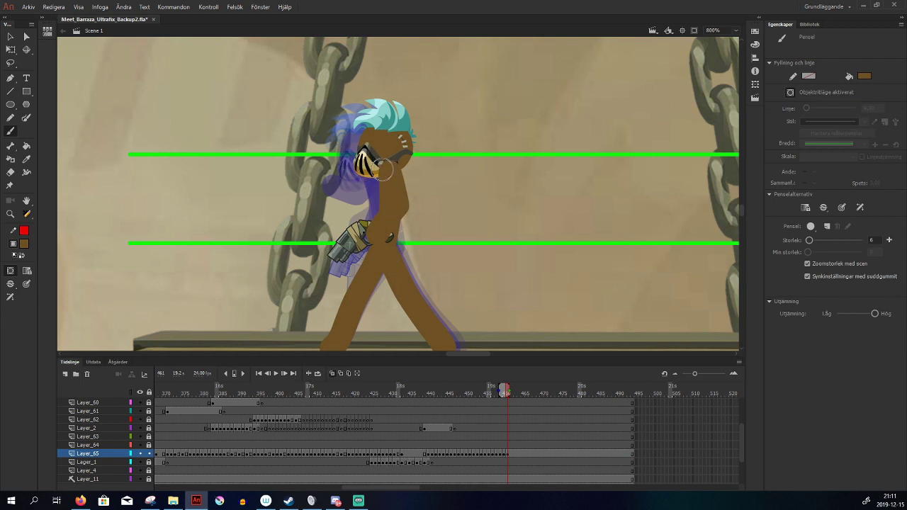
# Brush in the free arm on frame 461 stretched forward and slightly upward from the shoulder, redoing the stroke until it fits
pyautogui.moveTo(383, 170); pyautogui.dragTo(313, 154)
pyautogui.hotkey('ctrl', 'z')
pyautogui.moveTo(386, 170); pyautogui.dragTo(319, 147)
pyautogui.hotkey('ctrl', 'z')
pyautogui.moveTo(387, 170); pyautogui.dragTo(318, 146)
pyautogui.hotkey('ctrl', 'z')
pyautogui.moveTo(372, 165); pyautogui.dragTo(308, 138)
pyautogui.hotkey('ctrl', 'z')
pyautogui.moveTo(389, 170); pyautogui.dragTo(311, 145)
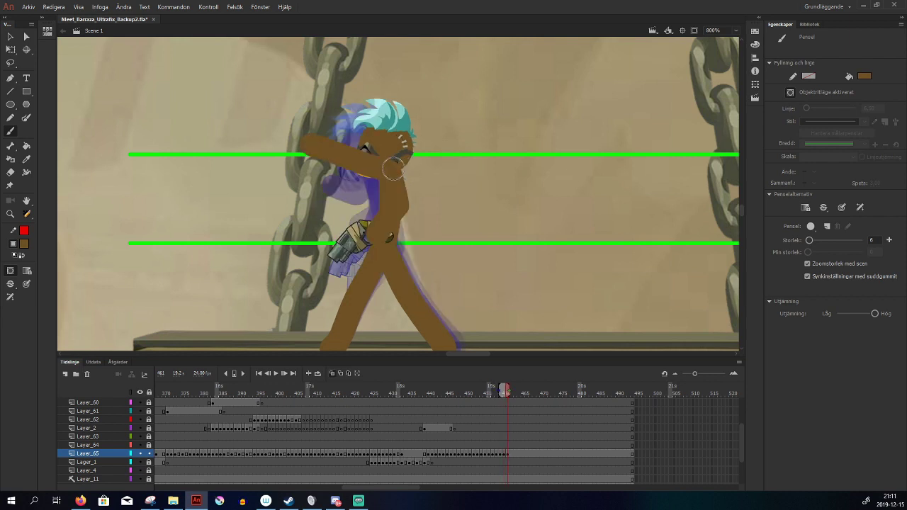
# Bring the head in front of the arms on frame 461 and compare the pose with frame 460
pyautogui.press('q')
pyautogui.click(376, 137)
pyautogui.hotkey('ctrl', 'shift', 'Up')
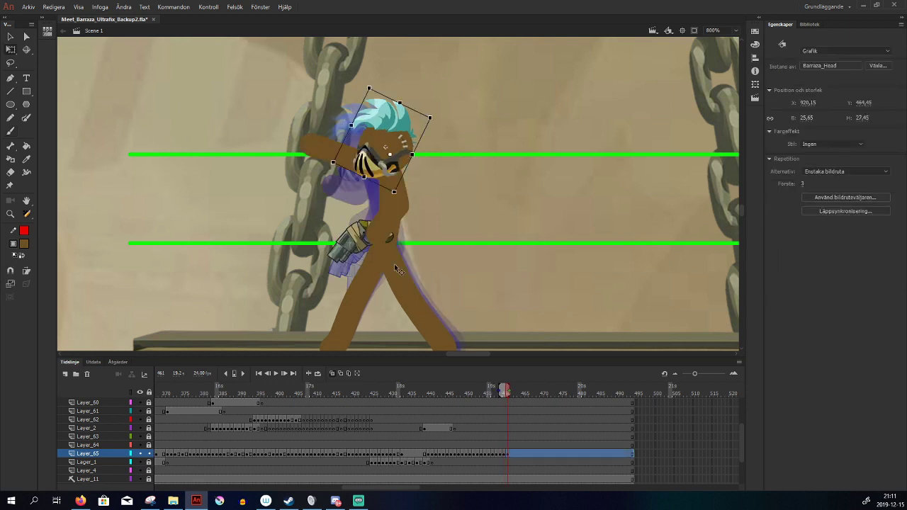
pyautogui.press(',')
pyautogui.press('.')
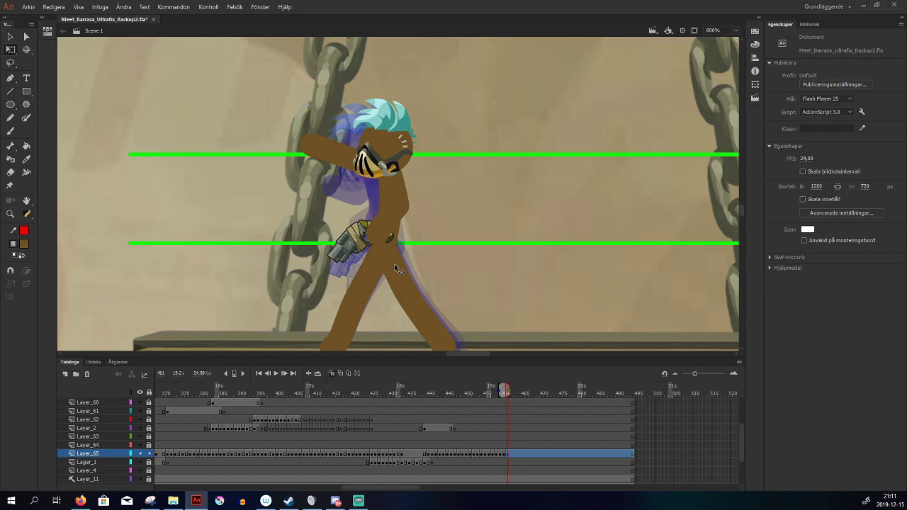
# Scrub through the stick figure's animation between frames 425 and 465 with the whole platform in view, checking the motion and the poses around frame 448
pyautogui.moveTo(482, 388); pyautogui.dragTo(523, 432)
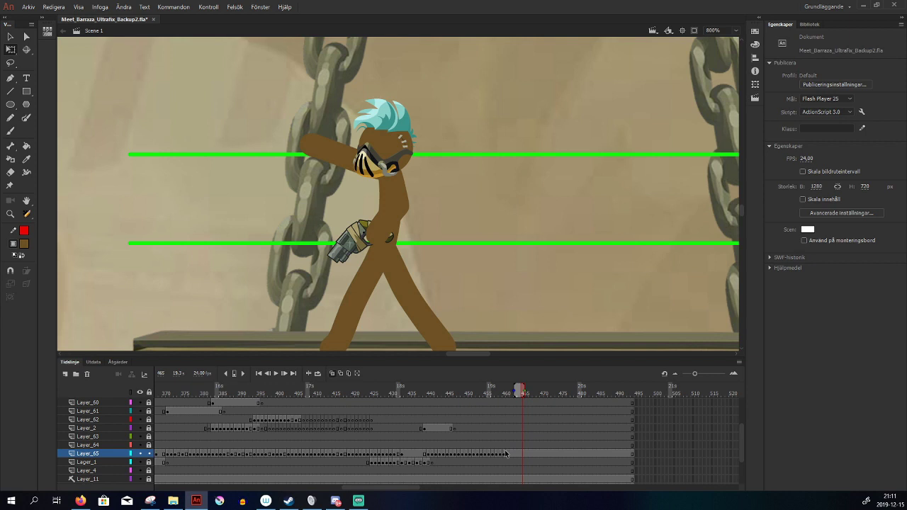
pyautogui.moveTo(493, 385); pyautogui.dragTo(372, 433)
pyautogui.press('z')
pyautogui.keyDown('alt'); pyautogui.click(578, 235); pyautogui.keyUp('alt')
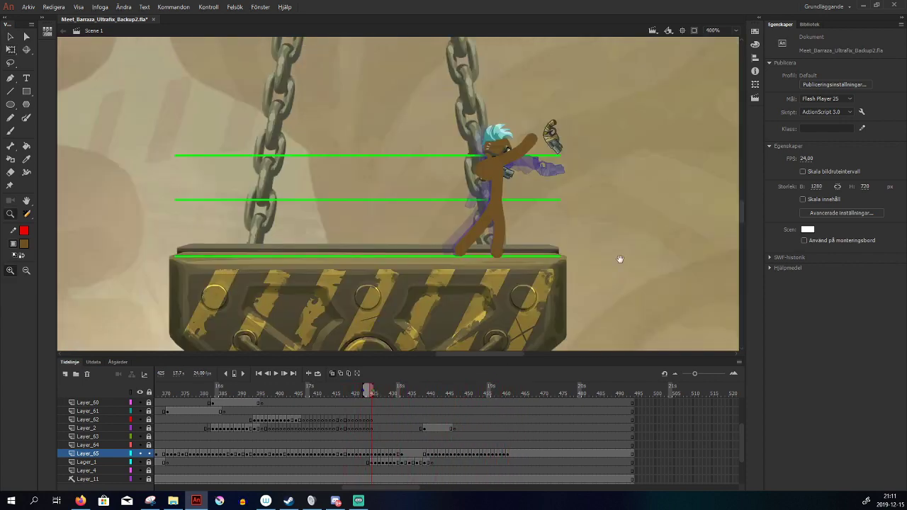
pyautogui.moveTo(619, 259); pyautogui.dragTo(614, 280)
pyautogui.moveTo(367, 391); pyautogui.dragTo(451, 445)
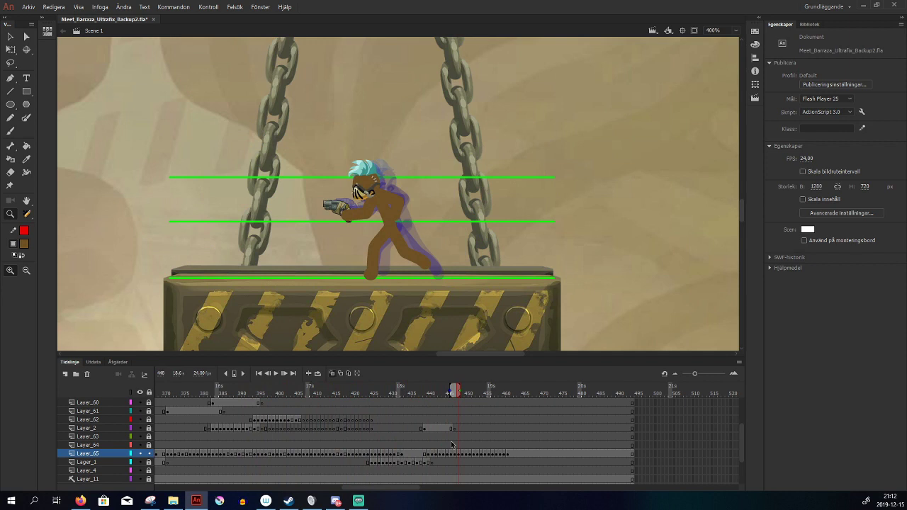
pyautogui.moveTo(451, 445); pyautogui.dragTo(494, 432)
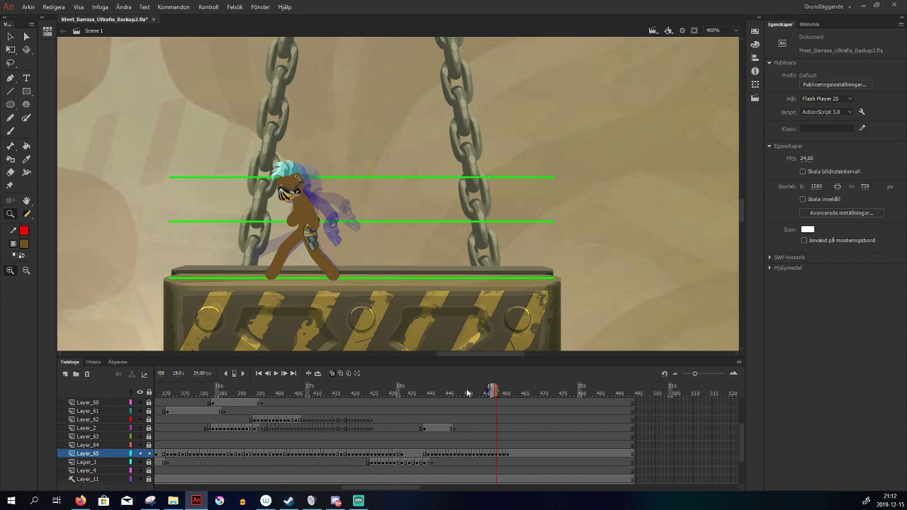
pyautogui.moveTo(467, 389); pyautogui.dragTo(454, 428)
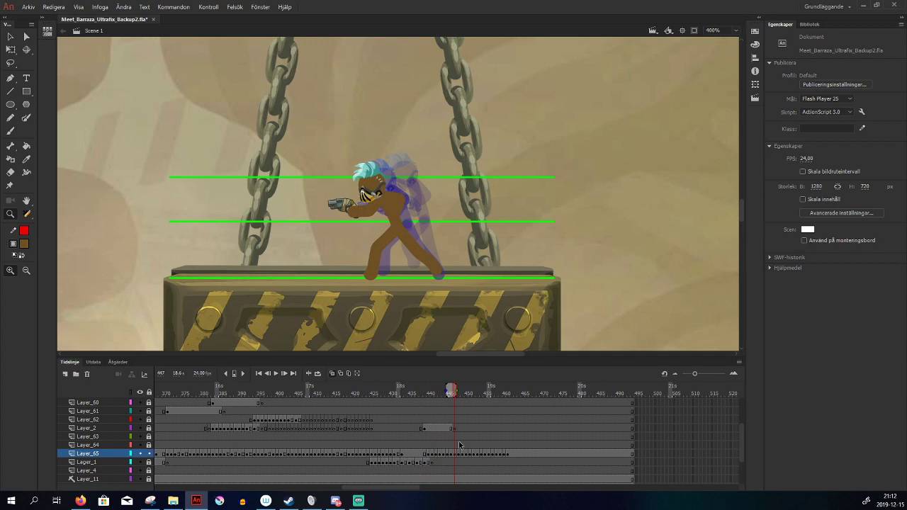
pyautogui.moveTo(418, 396); pyautogui.dragTo(454, 422)
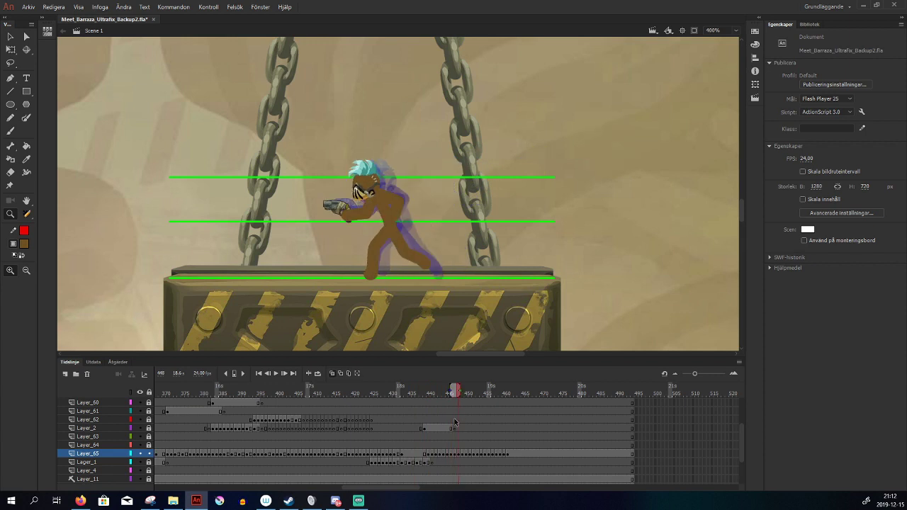